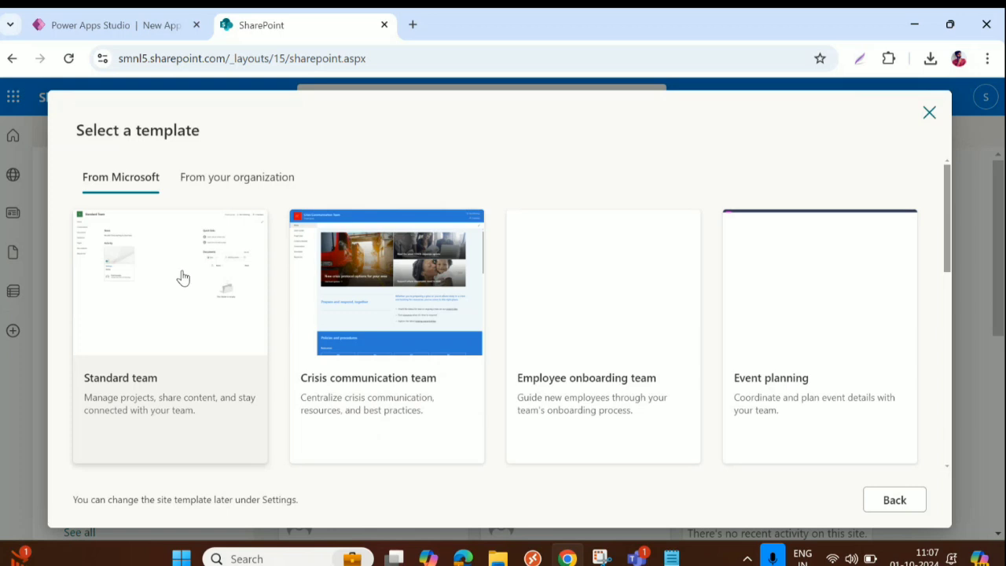
Step: Choose the Standard team template for the new SharePoint site
left_click(187, 290)
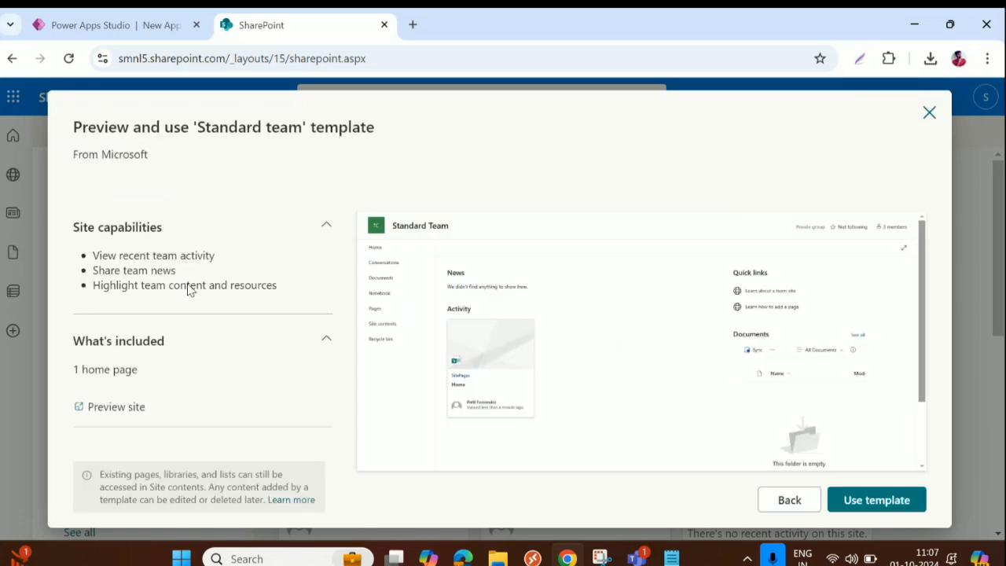
scroll(495, 277, "down", 2)
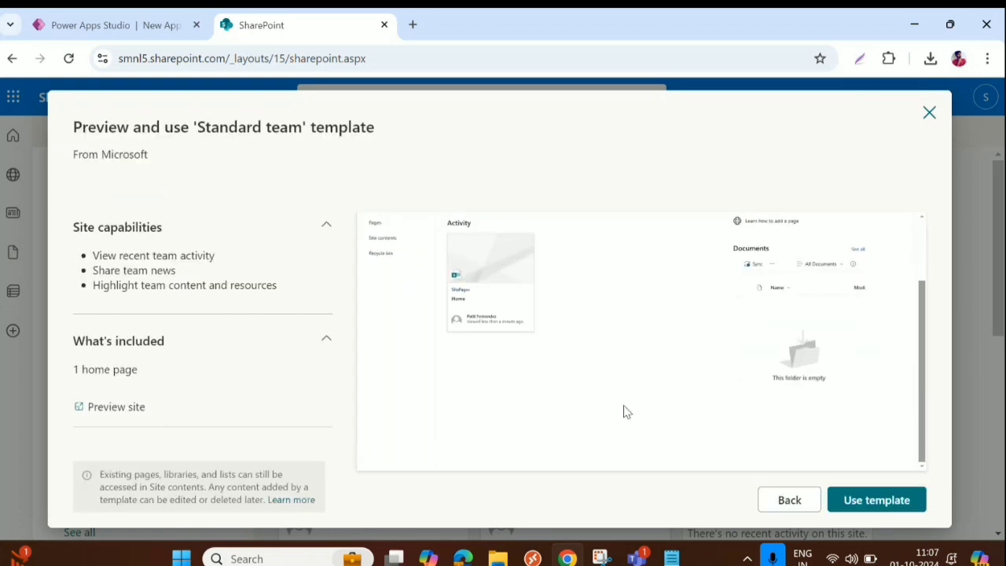
left_click(886, 500)
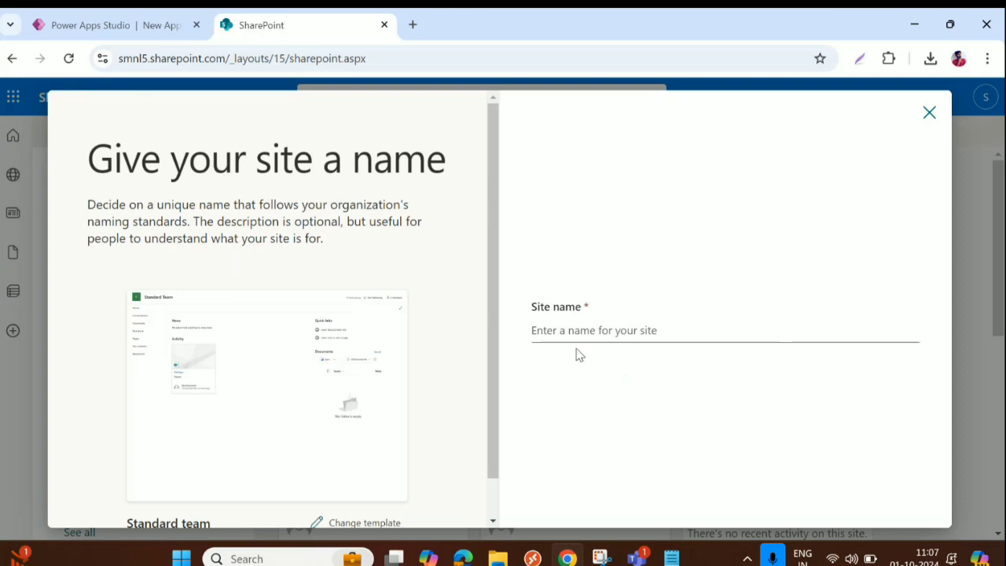
Step: Name the site 'Training' and continue to the language and privacy options
left_click(579, 331)
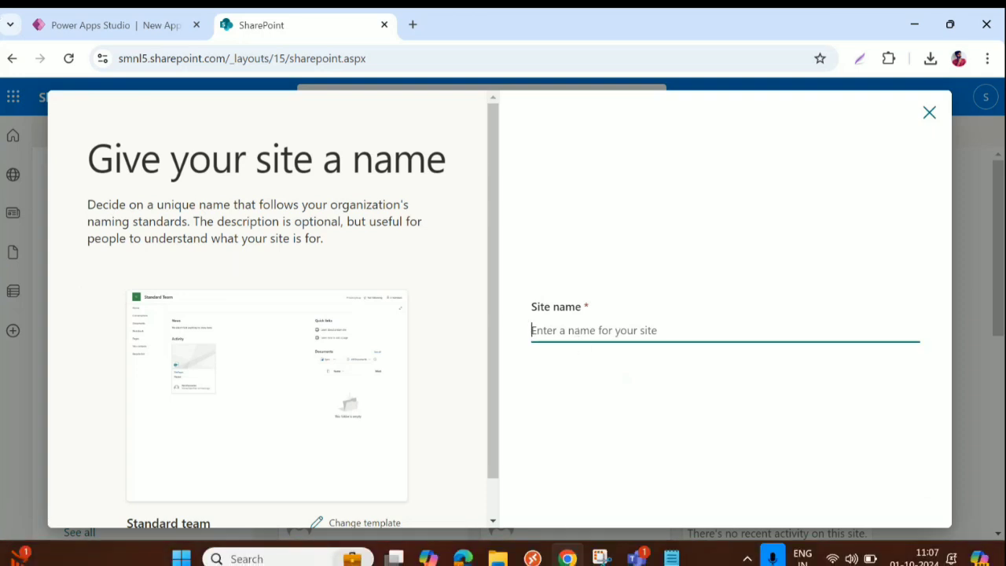
type("Training")
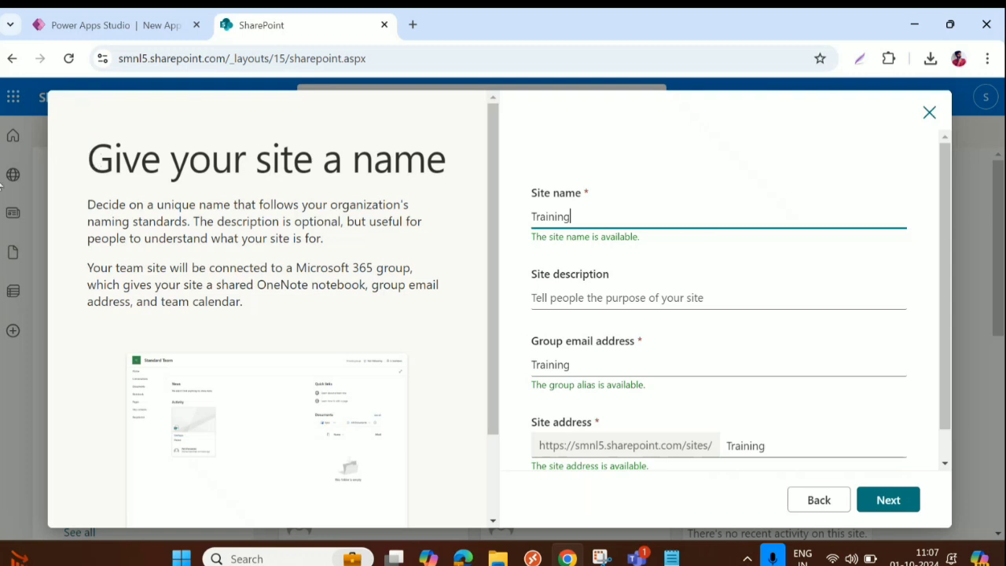
type("Site")
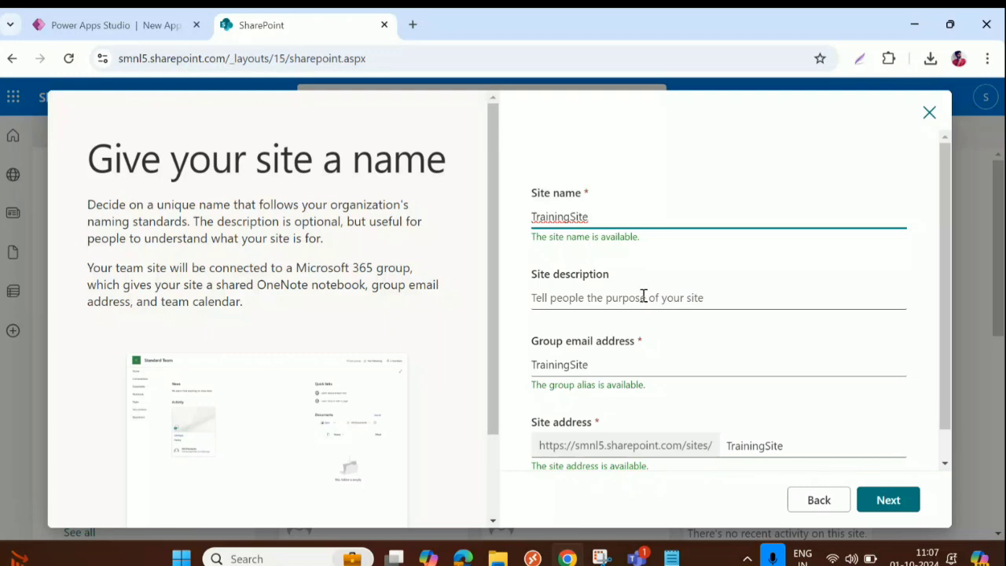
key("BackSpace")
key("BackSpace")
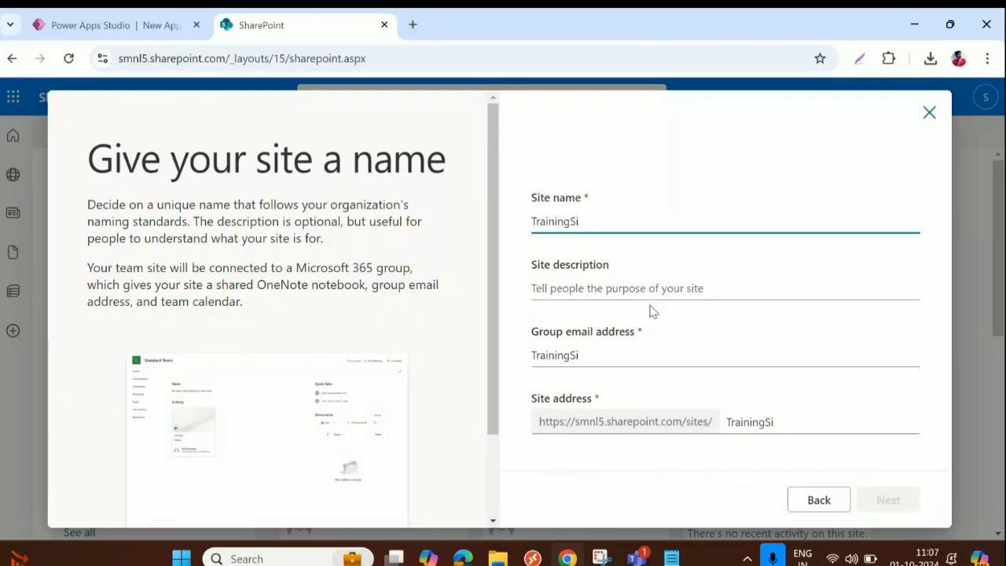
key("BackSpace")
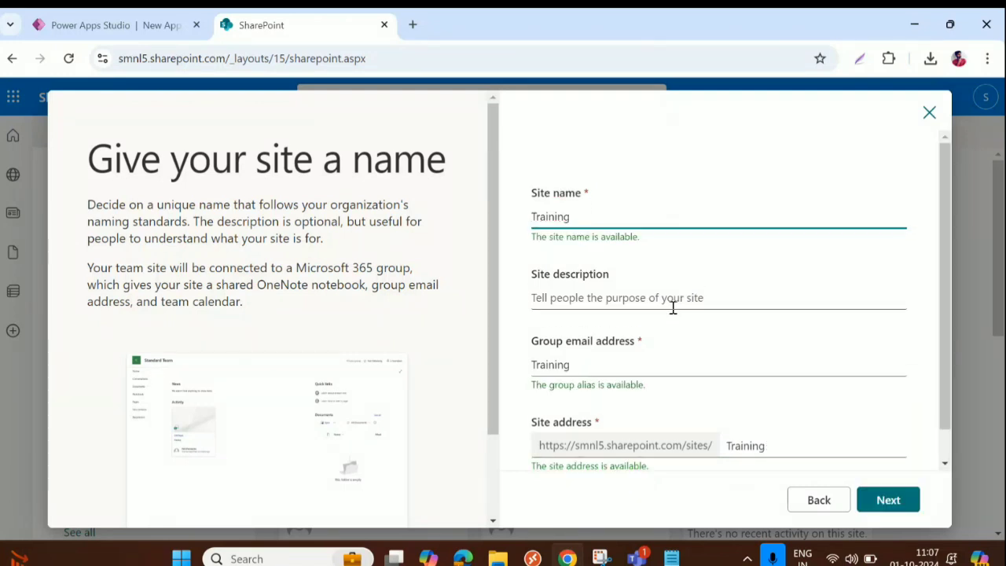
scroll(676, 314, "down", 1)
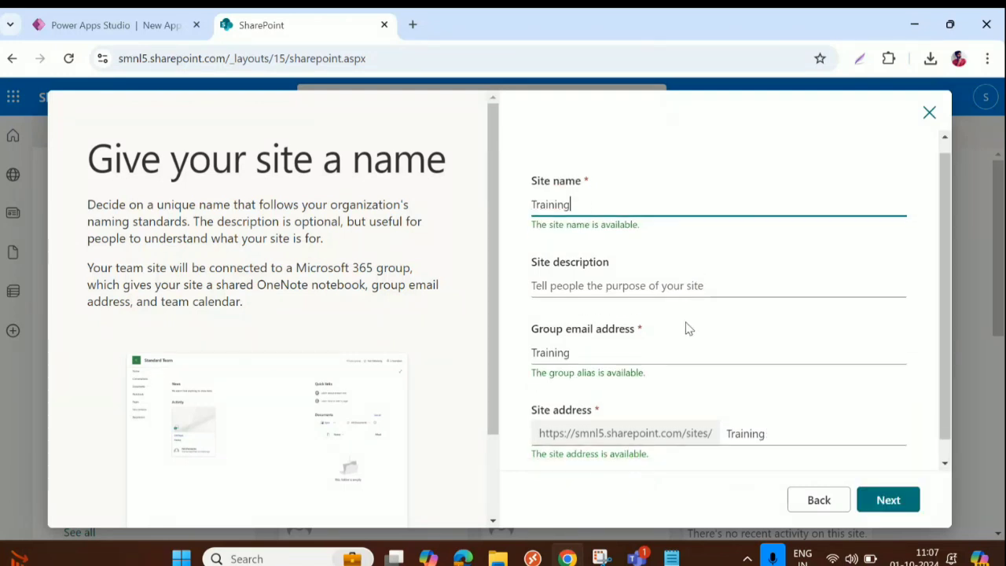
left_click(889, 501)
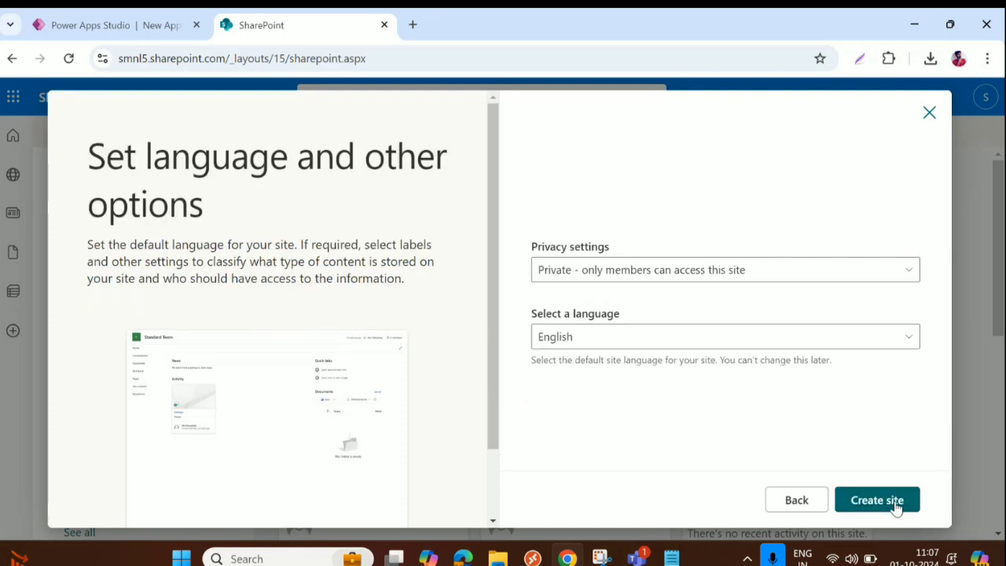
Step: Set the Training site's privacy to Public, create it, and finish setup
left_click(868, 272)
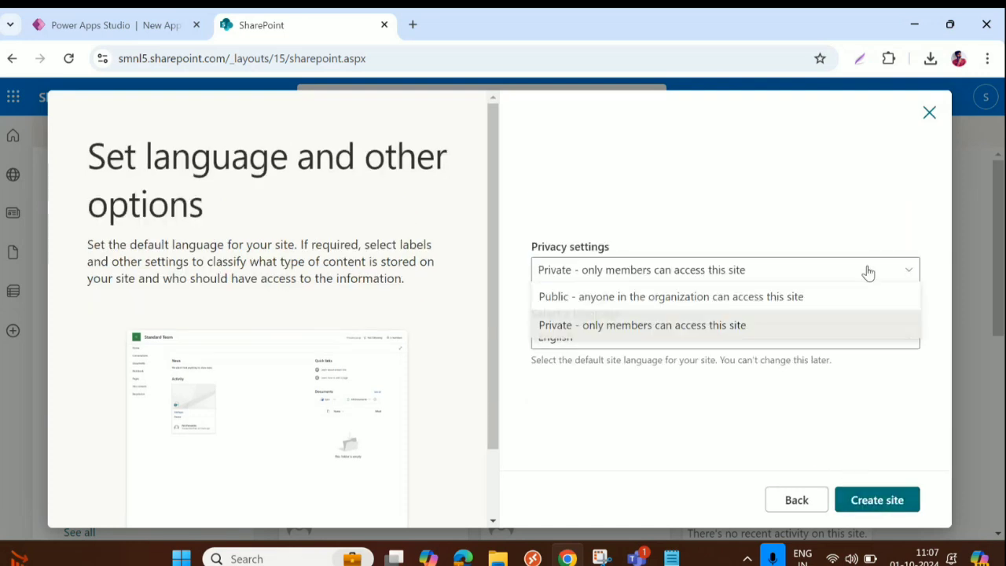
left_click(739, 304)
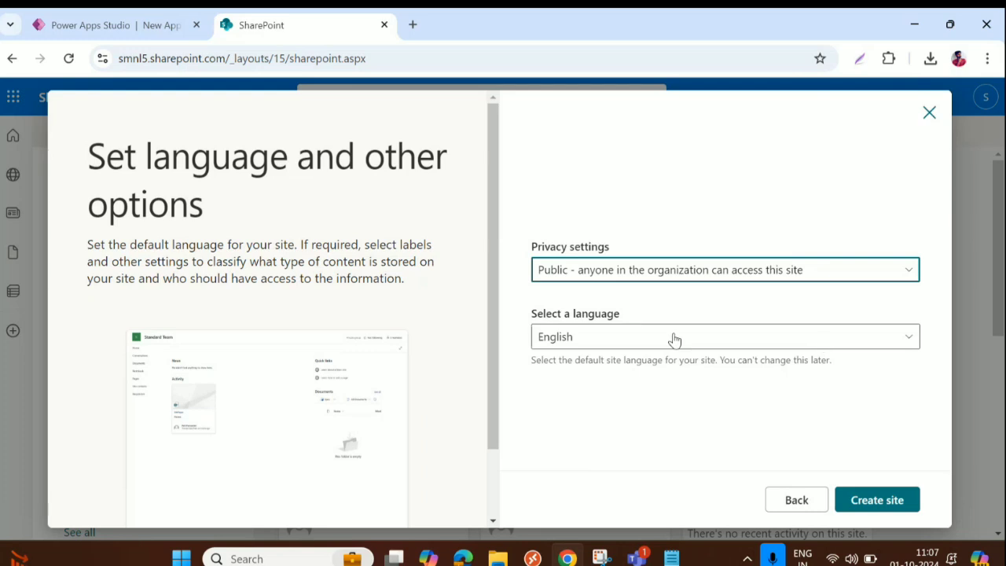
left_click(872, 509)
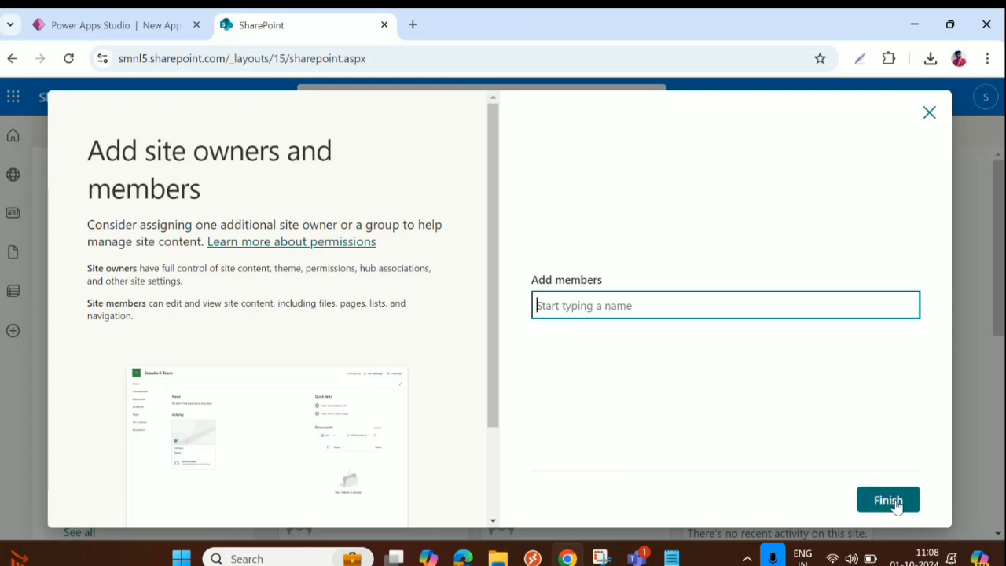
left_click(896, 502)
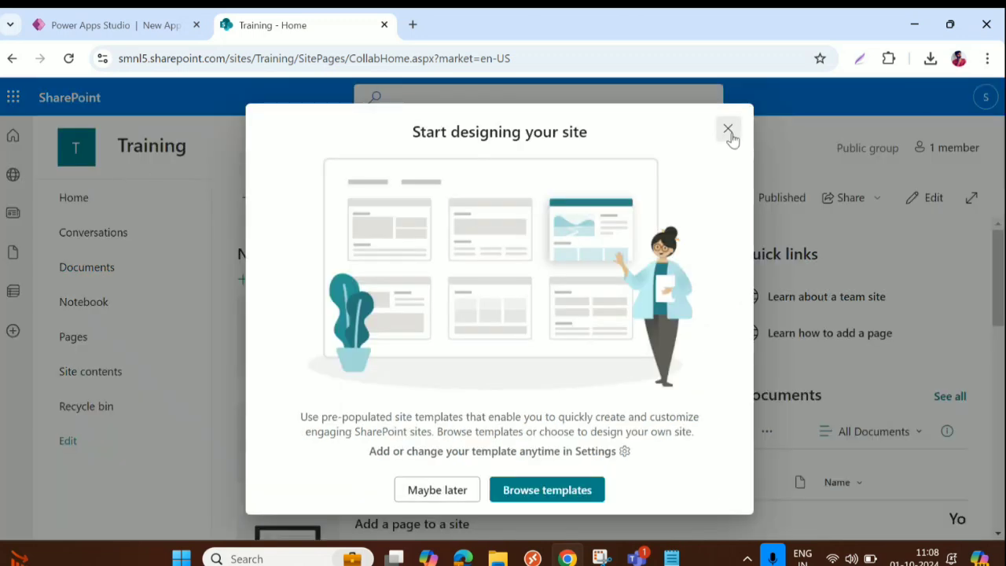
Step: Create a blank list named TrainingEmployees on the Training site
left_click(728, 130)
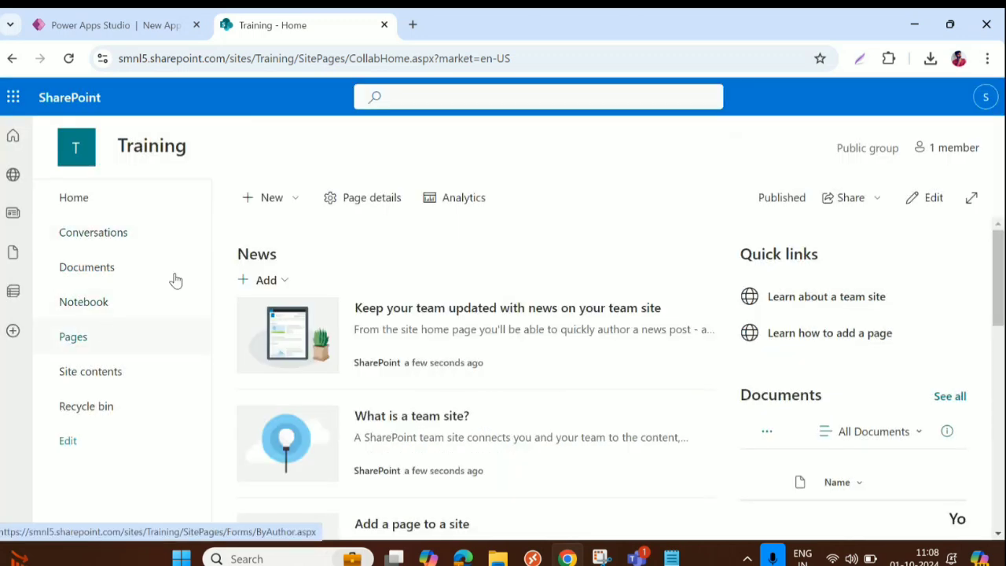
left_click(266, 201)
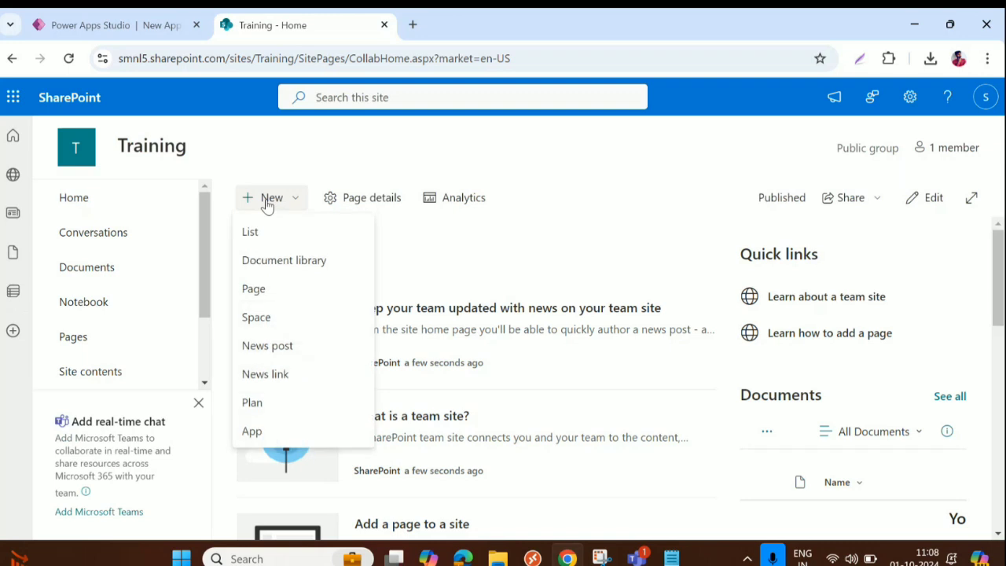
left_click(250, 232)
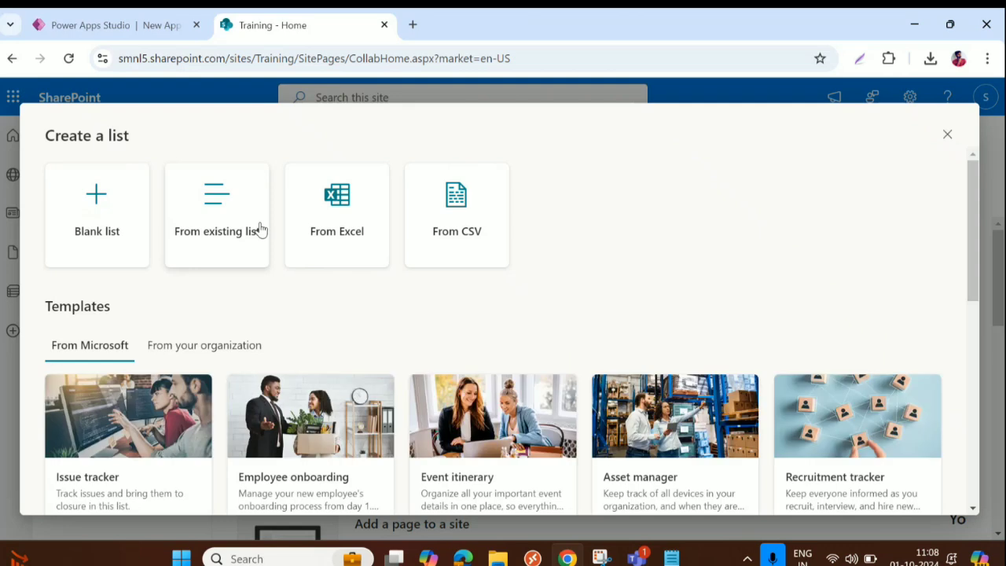
left_click(98, 208)
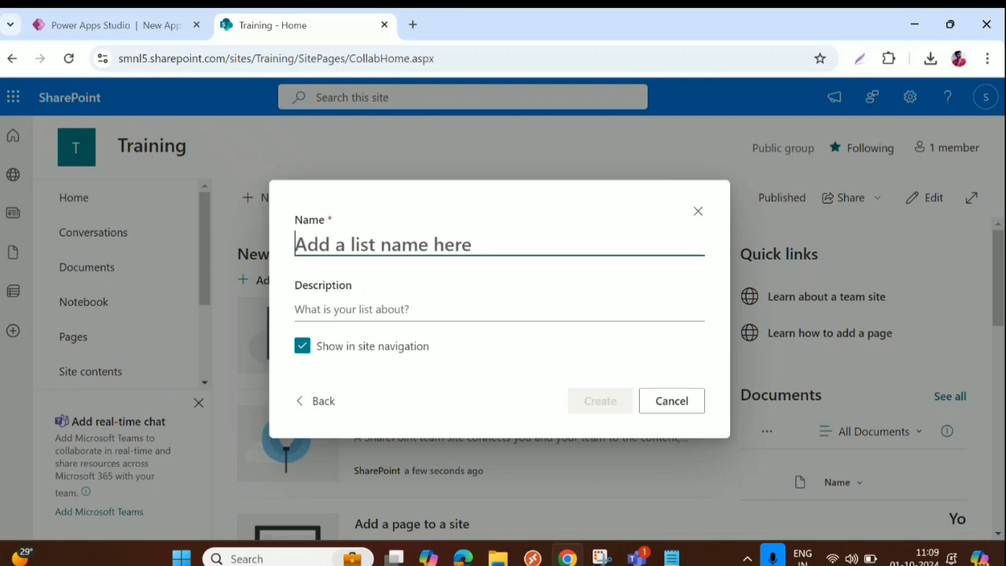
type("Train")
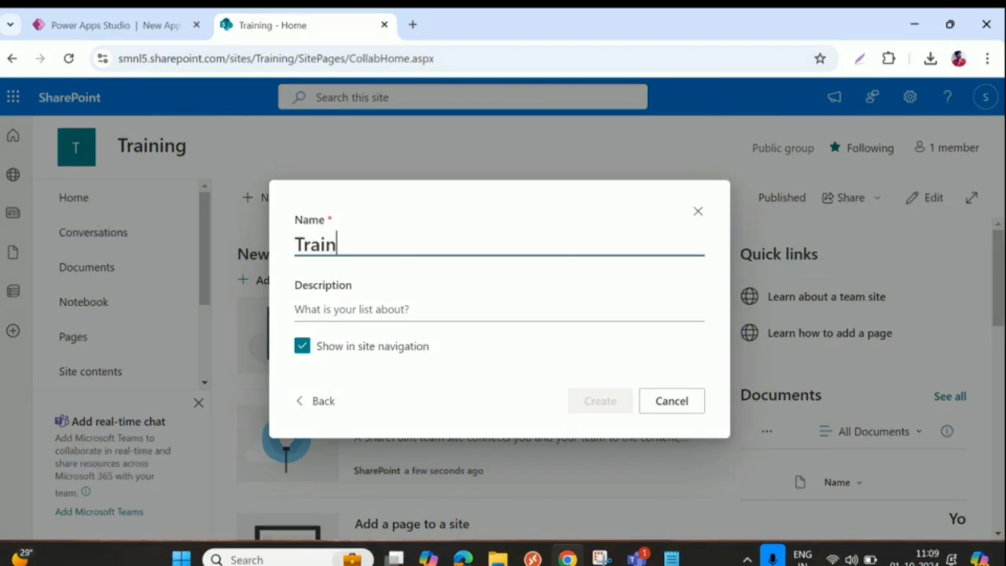
type("ing")
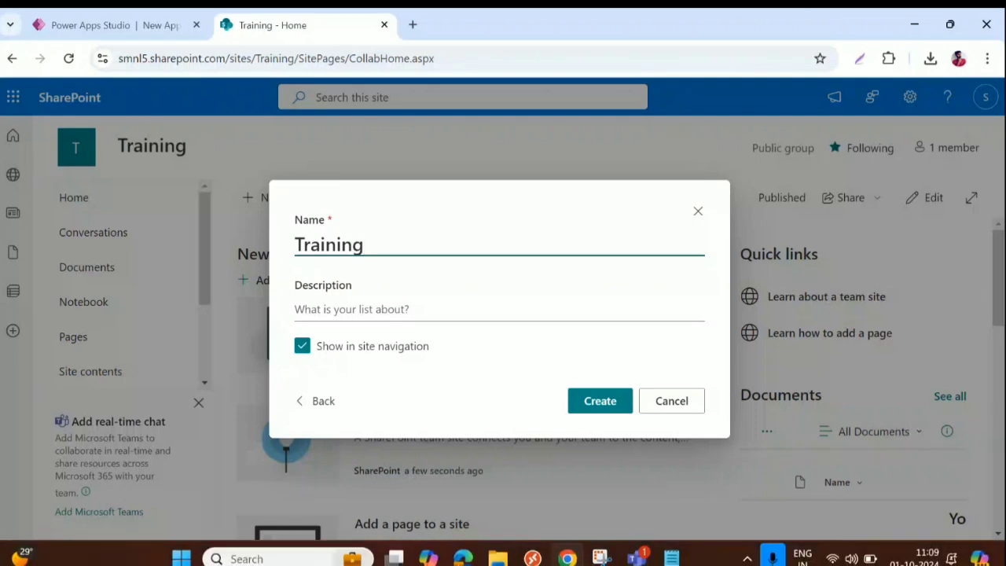
type("Emplo")
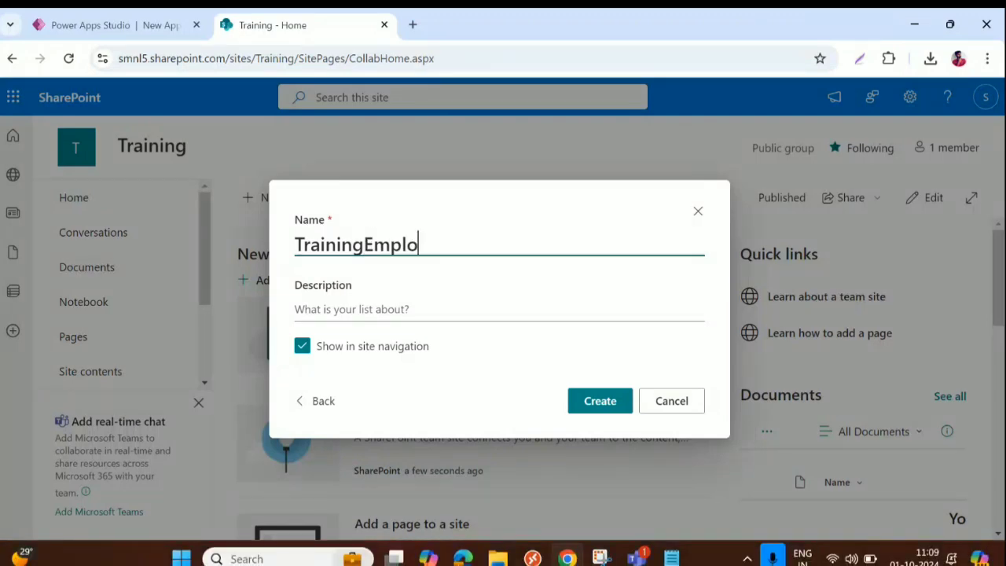
type("yees")
key("Return")
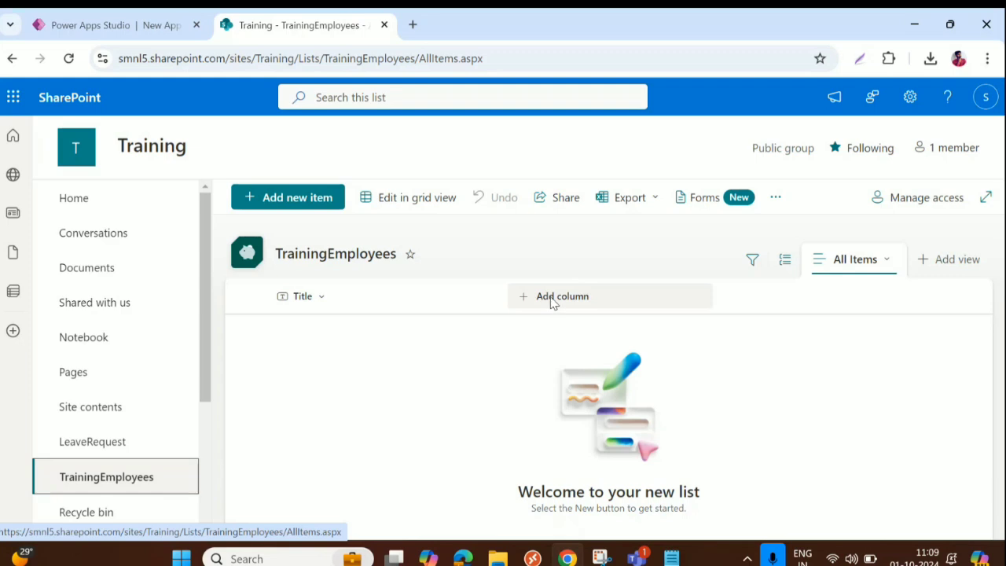
Step: Add an EmpID single line of text column to the TrainingEmployees list
left_click(553, 299)
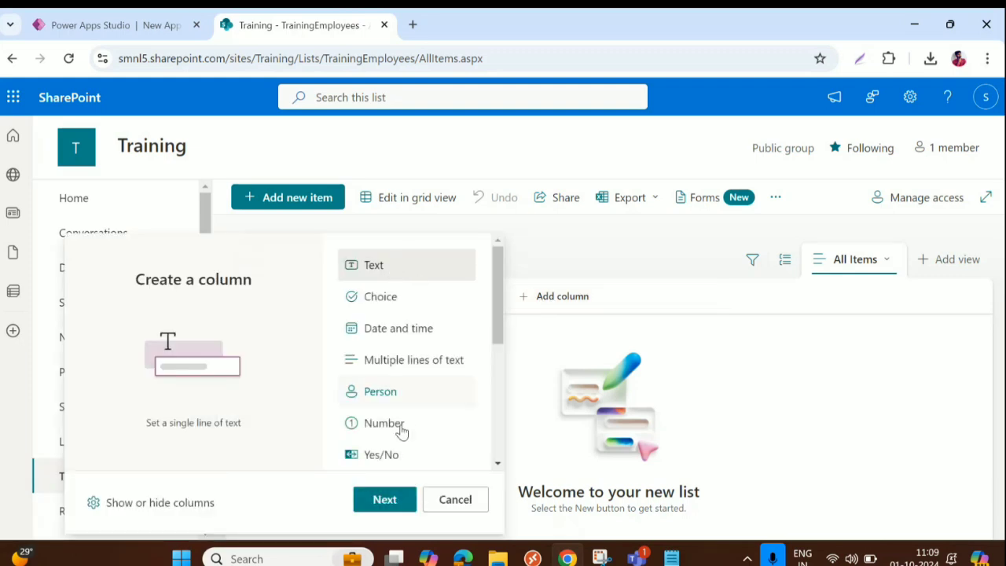
left_click(393, 502)
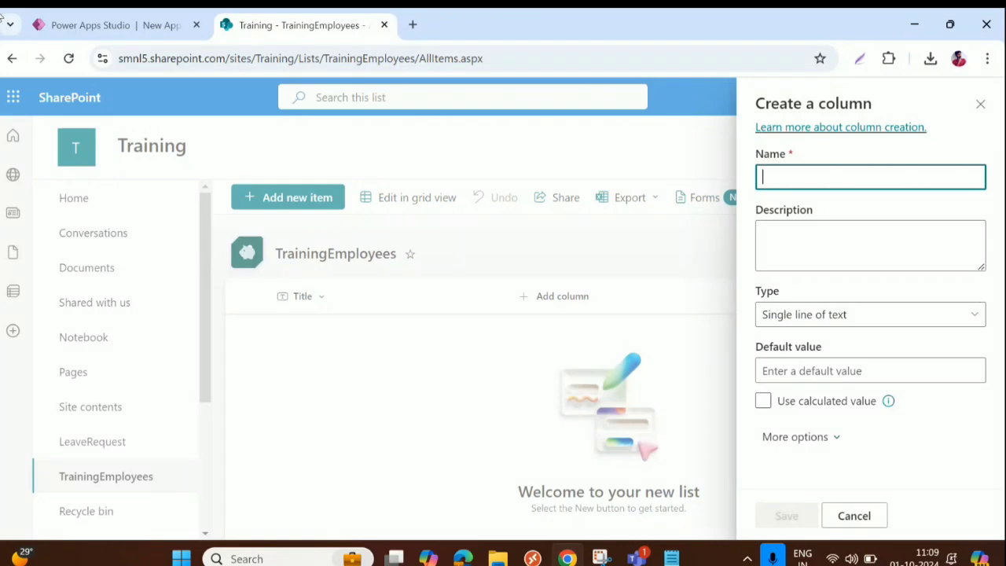
type("Em")
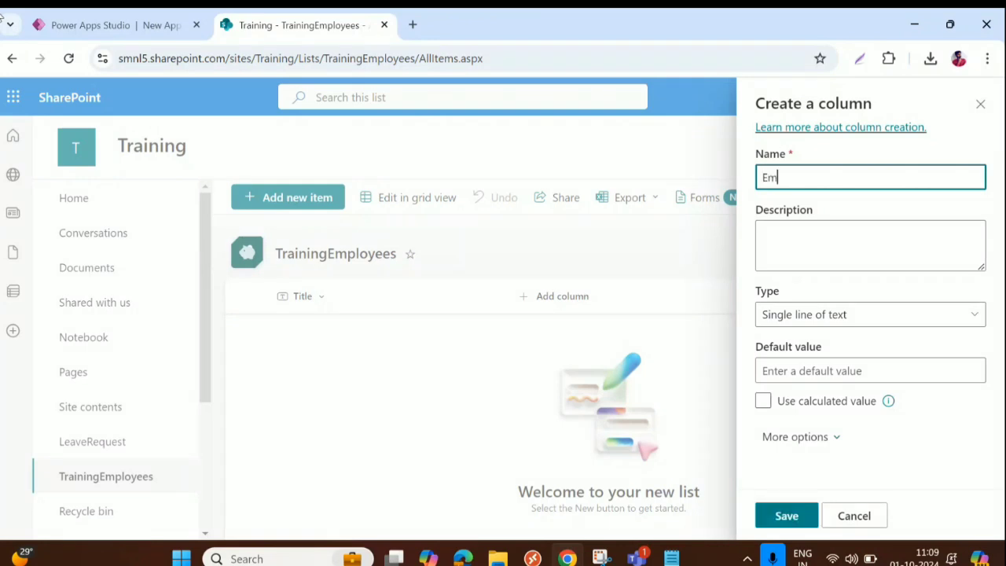
type("pID")
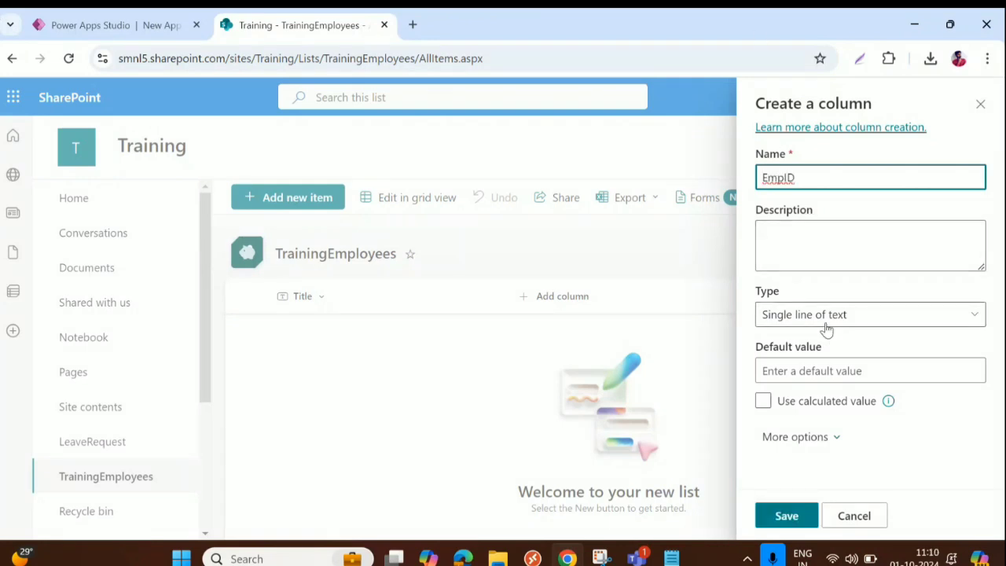
left_click(860, 322)
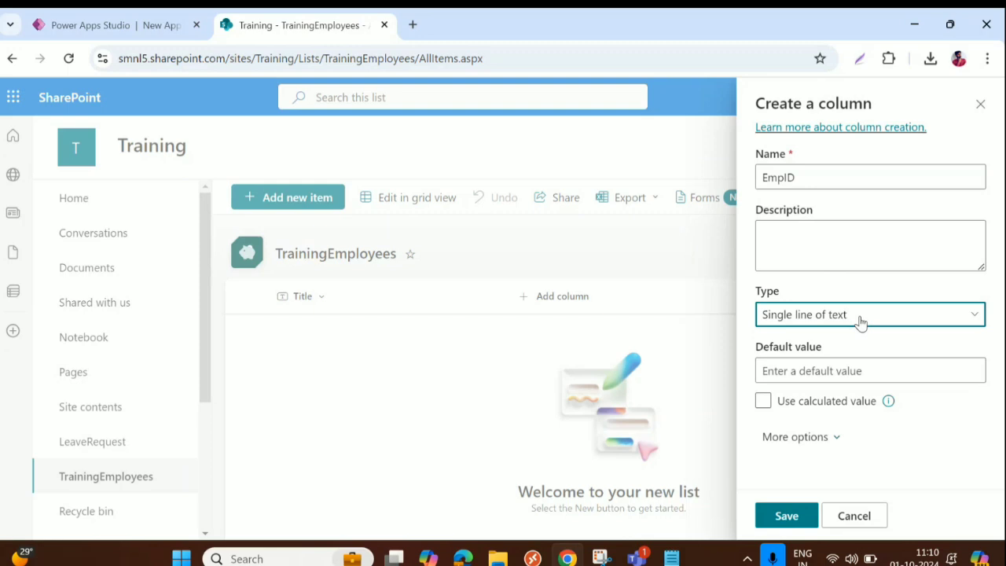
left_click(860, 322)
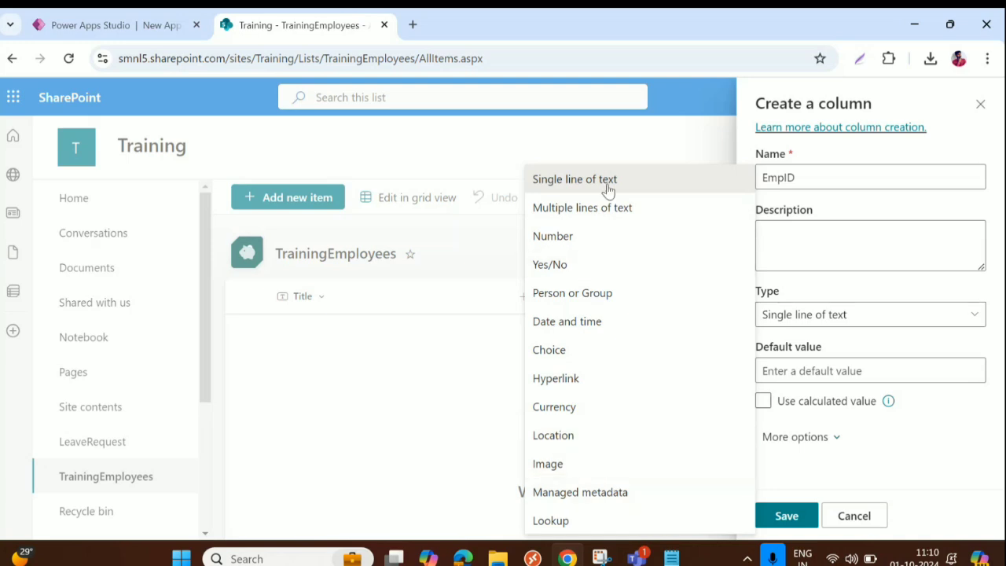
left_click(827, 176)
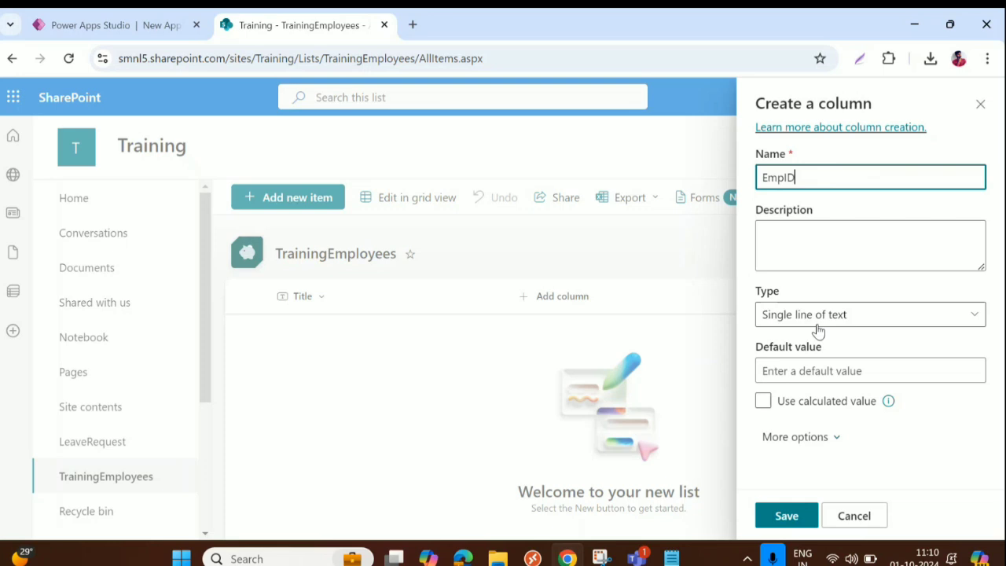
left_click(787, 520)
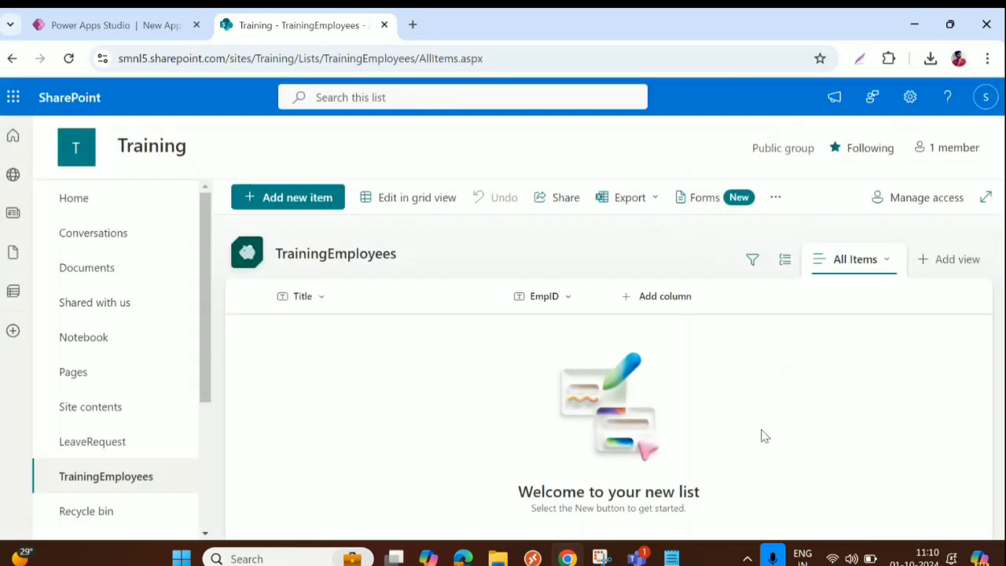
Step: Add single-line text columns EmpName and EmpEmail to the list
left_click(660, 296)
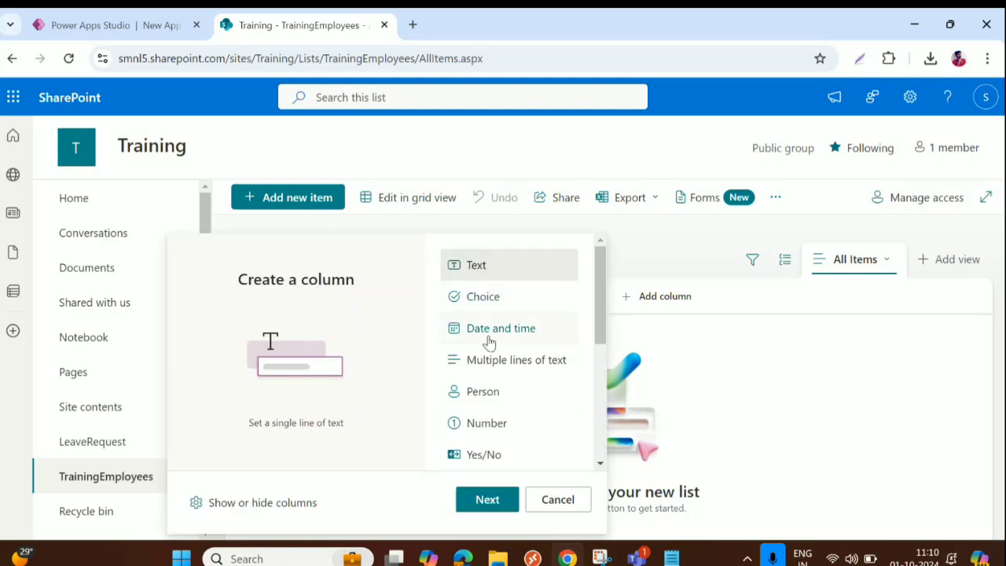
scroll(494, 354, "down", 3)
scroll(495, 370, "down", 2)
scroll(497, 377, "up", 5)
left_click(486, 501)
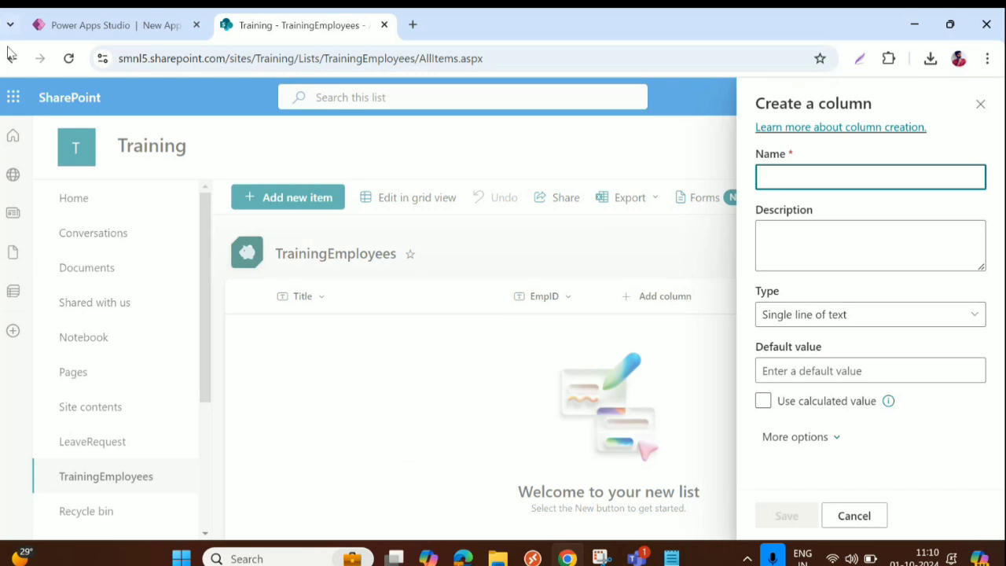
type("EmpName")
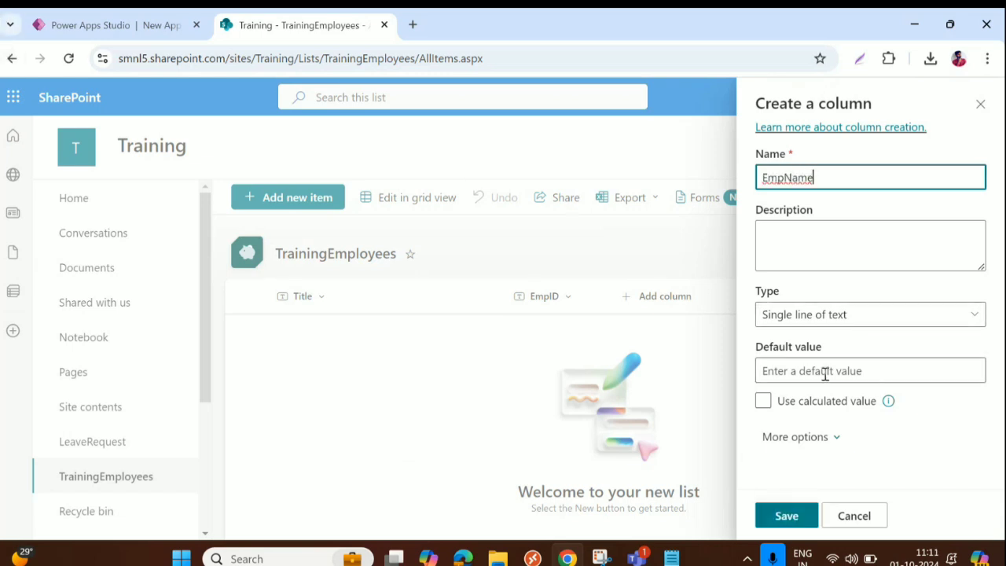
left_click(790, 515)
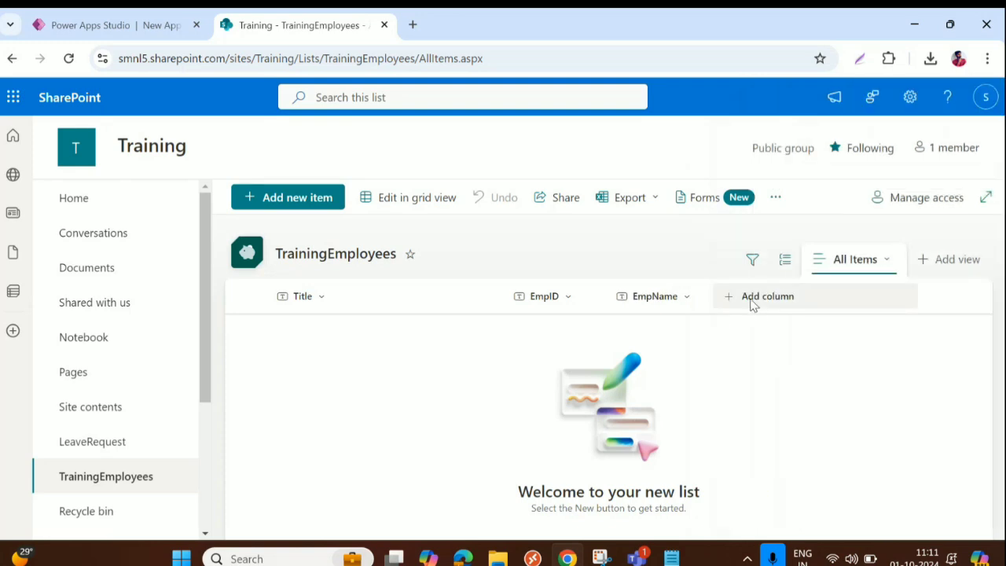
left_click(751, 298)
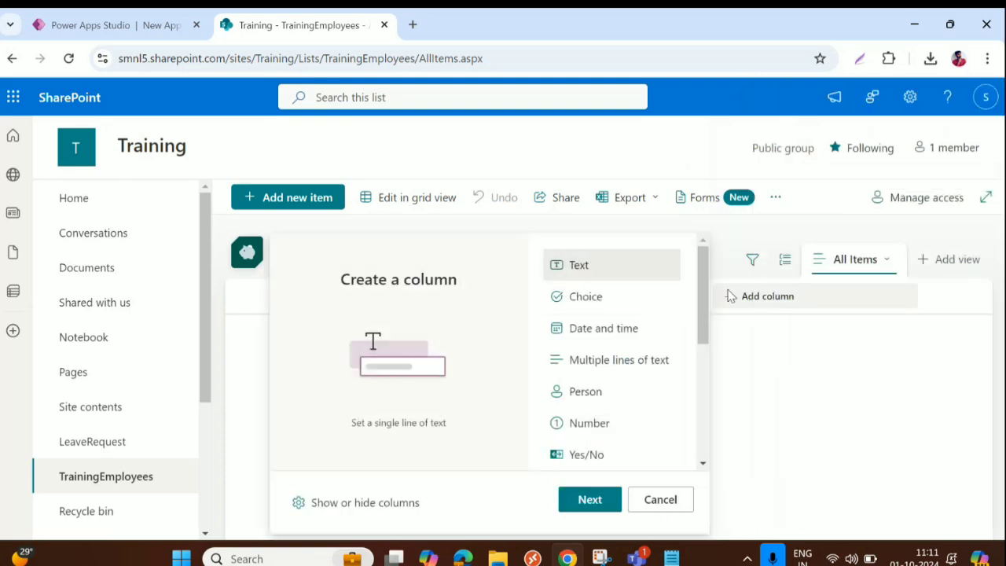
left_click(588, 501)
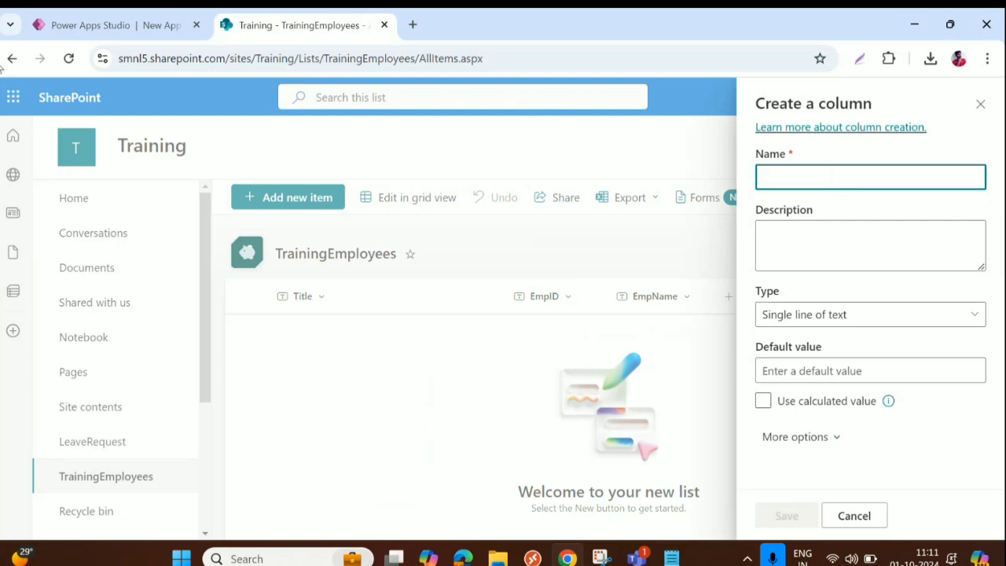
type("EmpEmail")
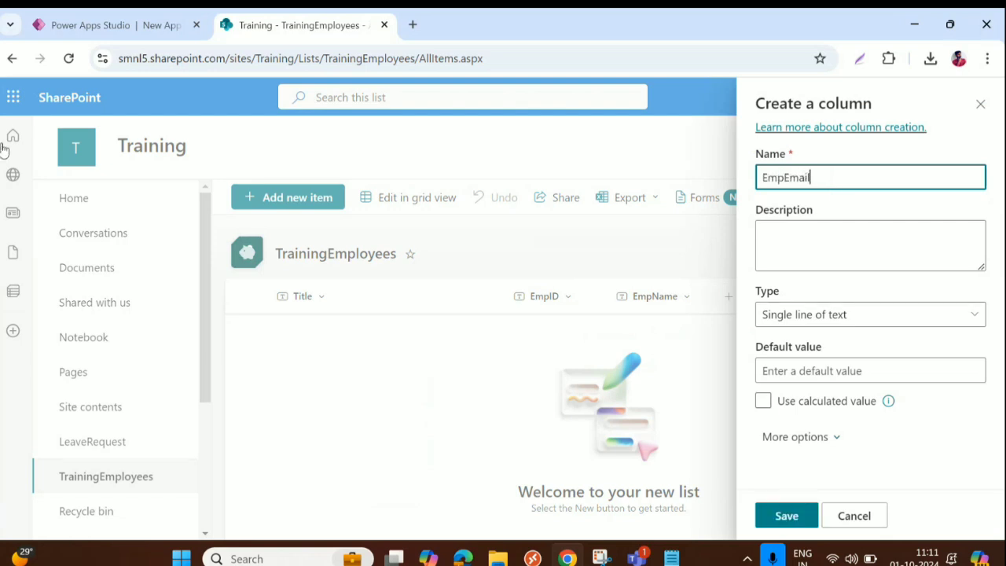
left_click(787, 517)
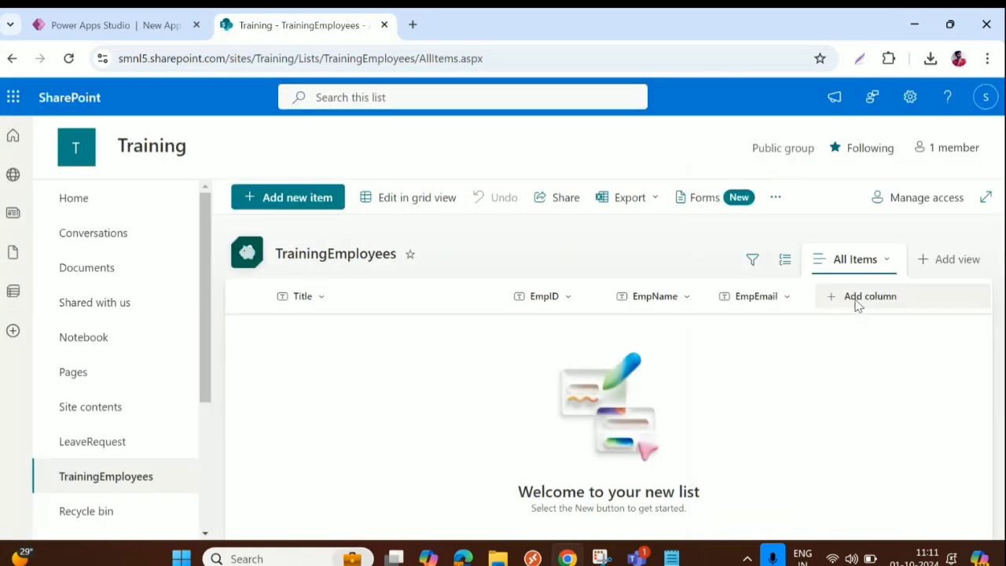
Step: Add single-line text columns RMName and RMEmail to the list
left_click(857, 302)
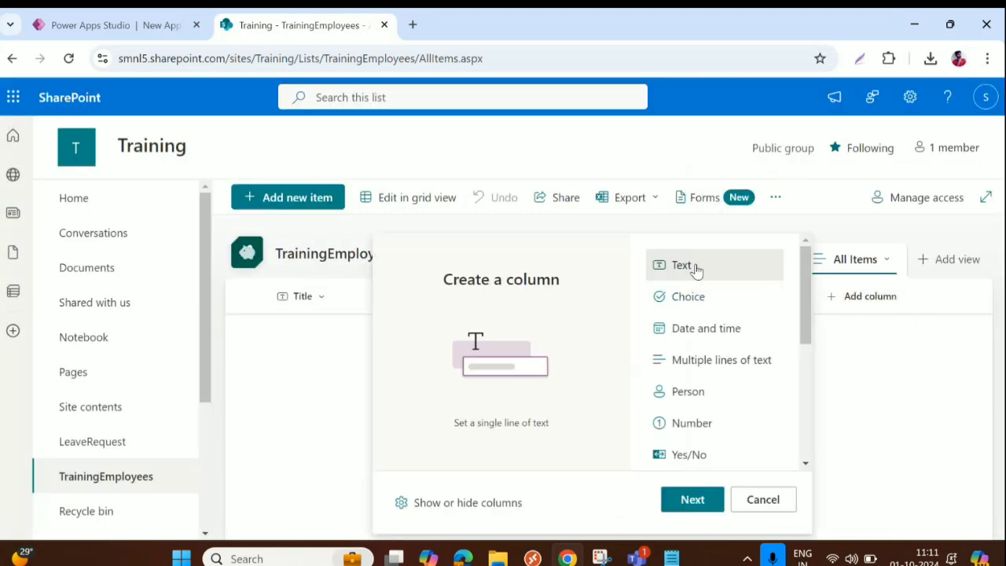
left_click(695, 503)
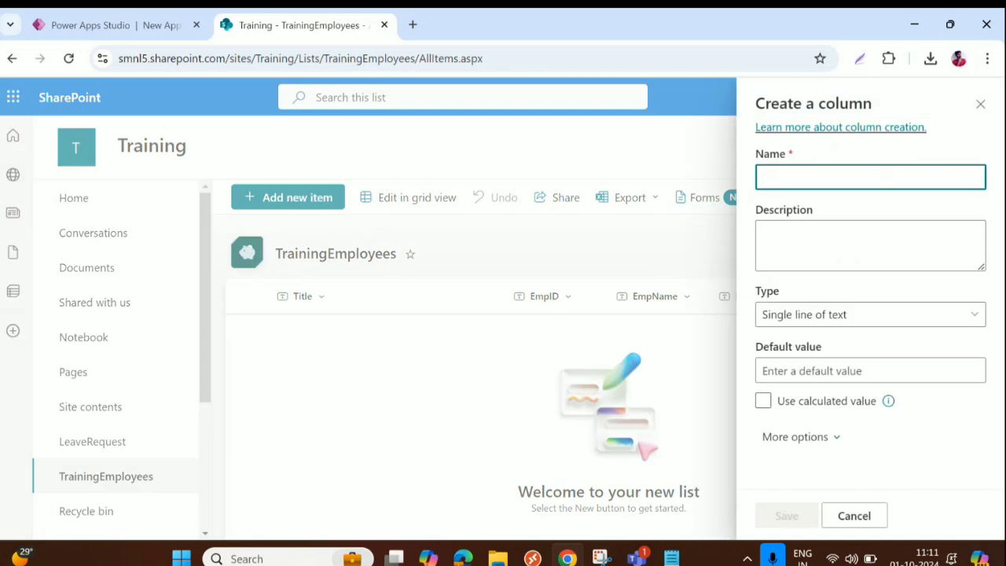
type("RM")
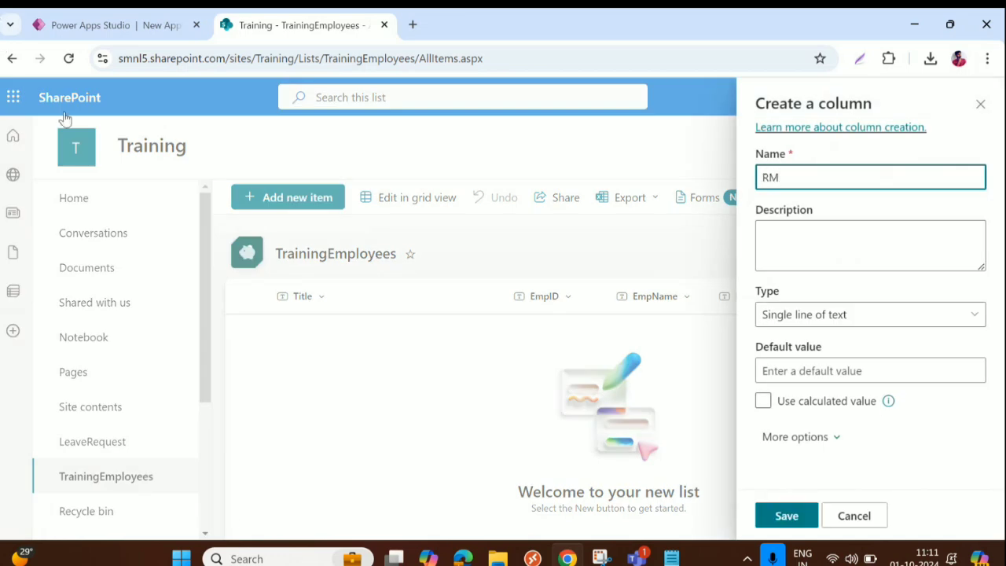
type("Name")
left_click(787, 515)
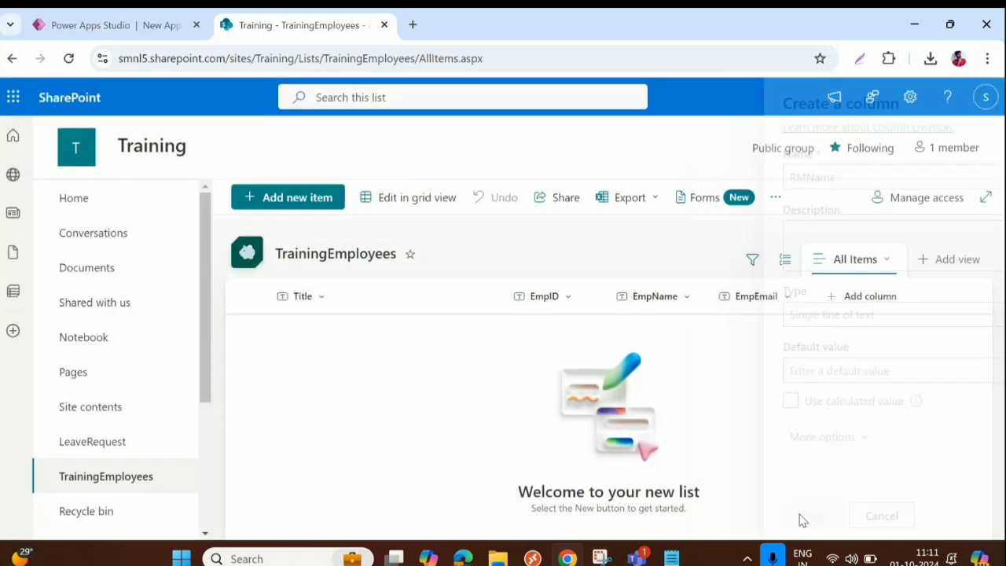
left_click_drag(727, 534, 836, 532)
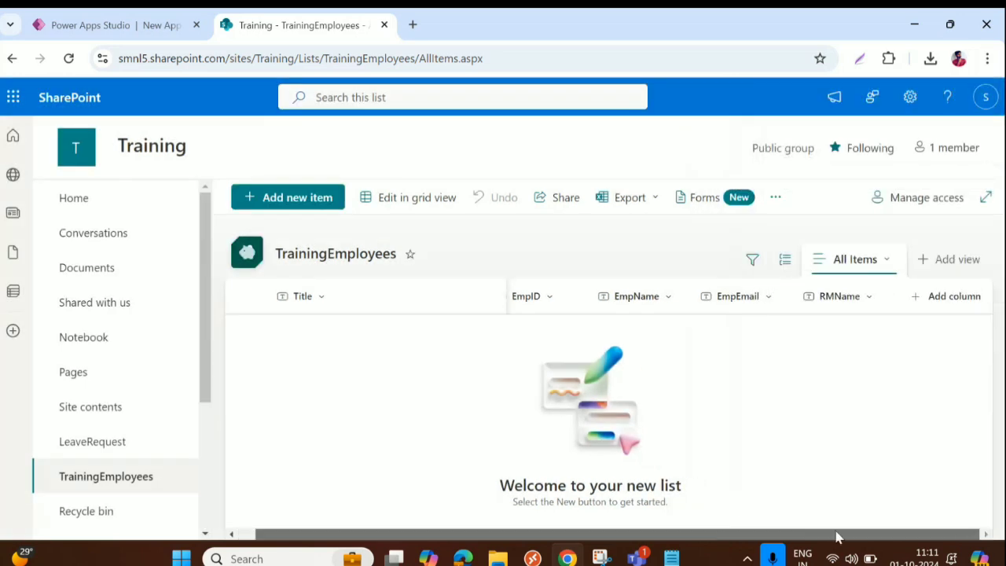
left_click(951, 302)
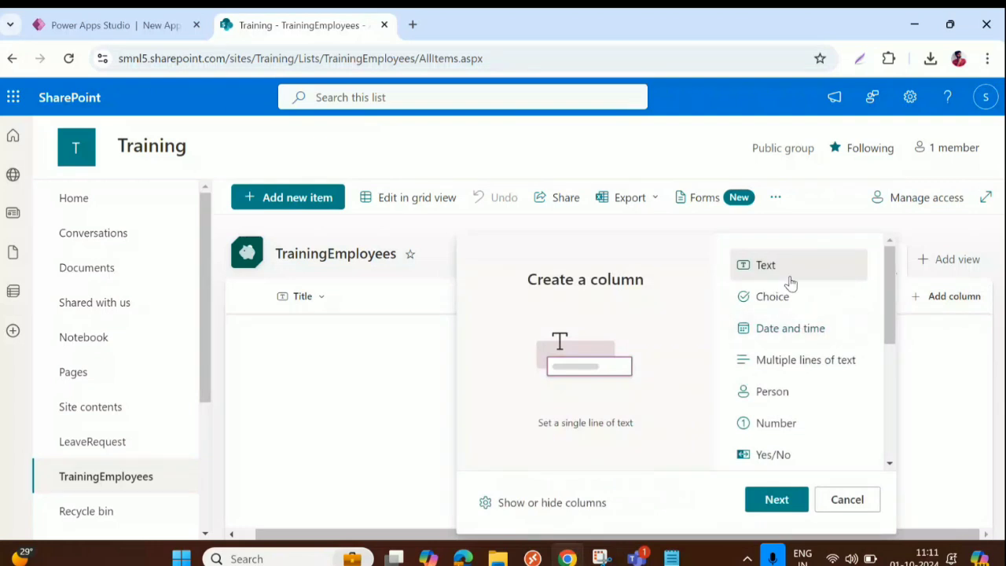
left_click(777, 500)
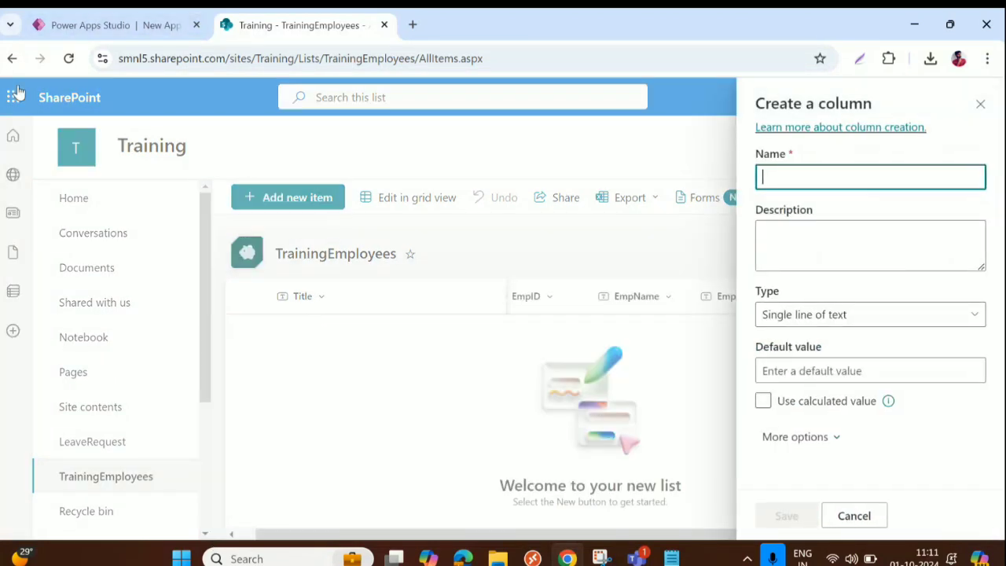
type("RM")
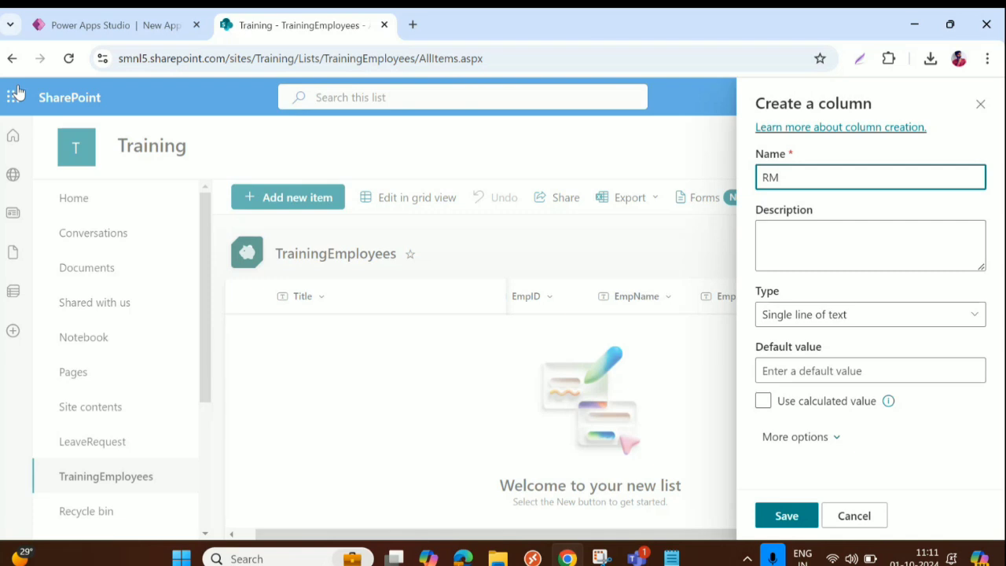
type("Email")
left_click(786, 516)
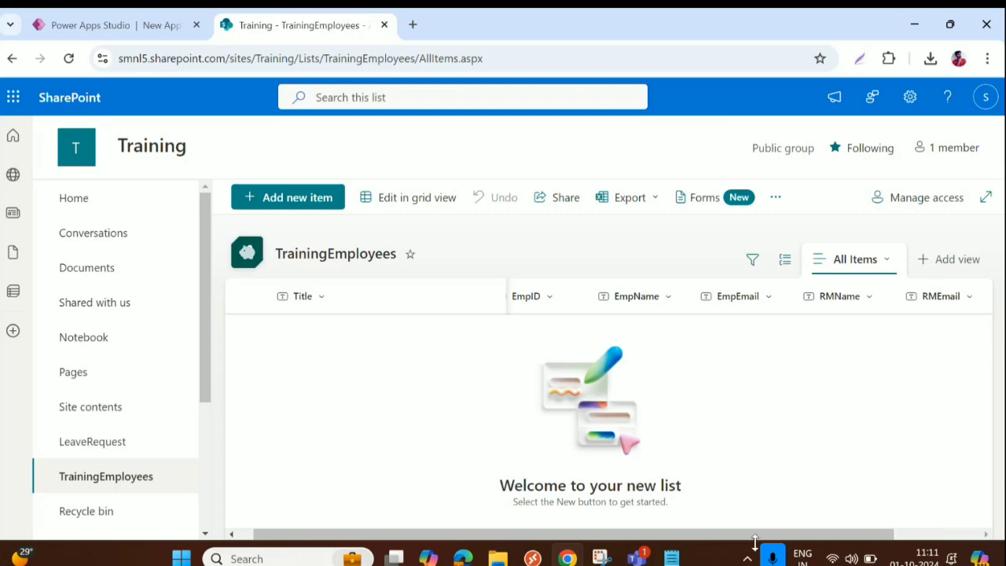
left_click_drag(754, 536, 881, 538)
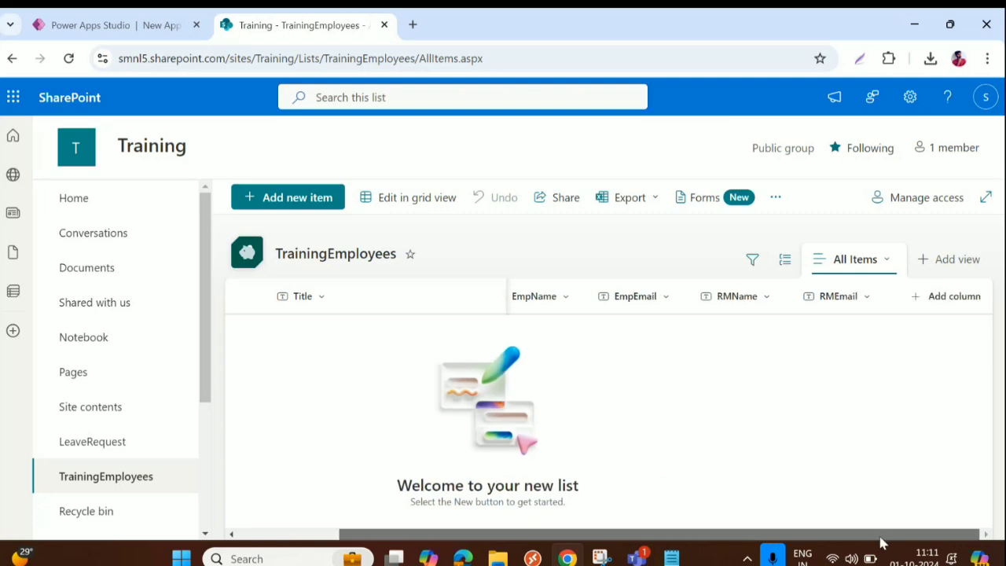
Step: Add a date and time column named DOB
left_click(952, 296)
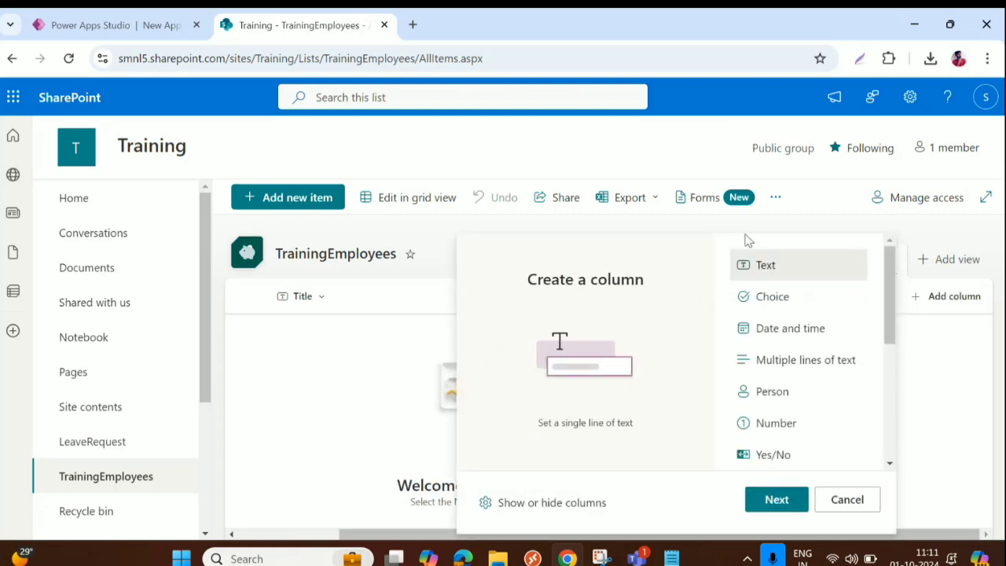
left_click(786, 336)
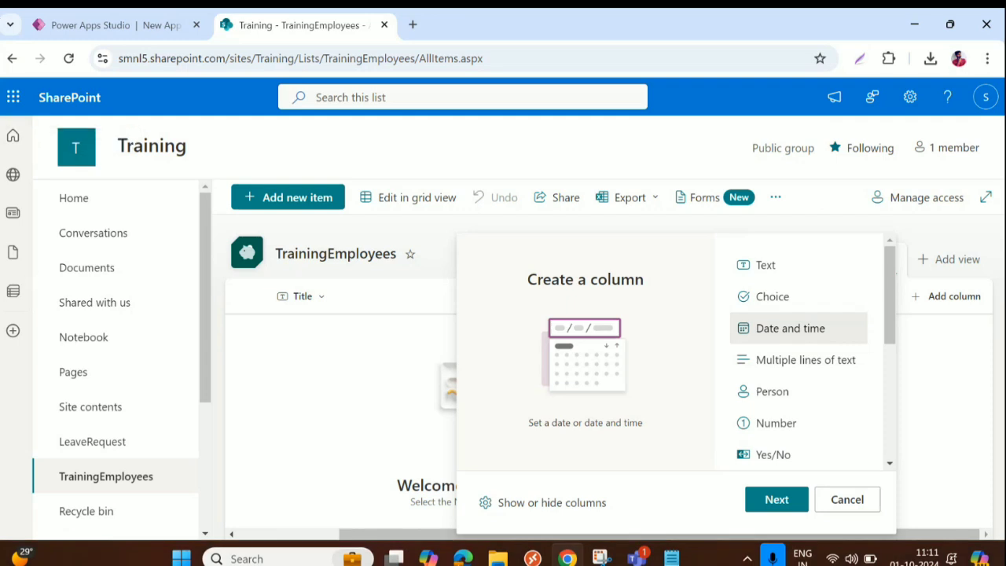
left_click(774, 500)
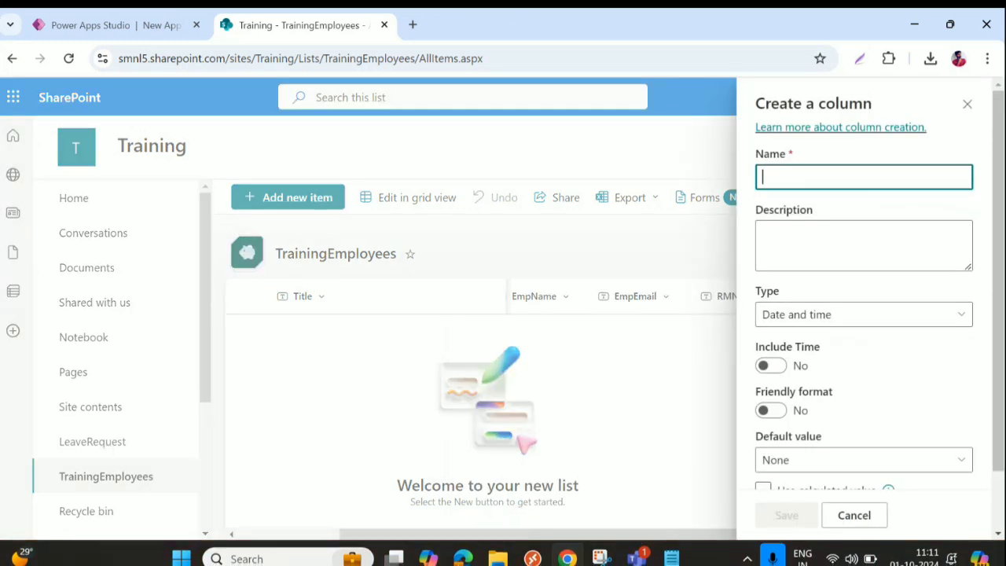
type("DOB")
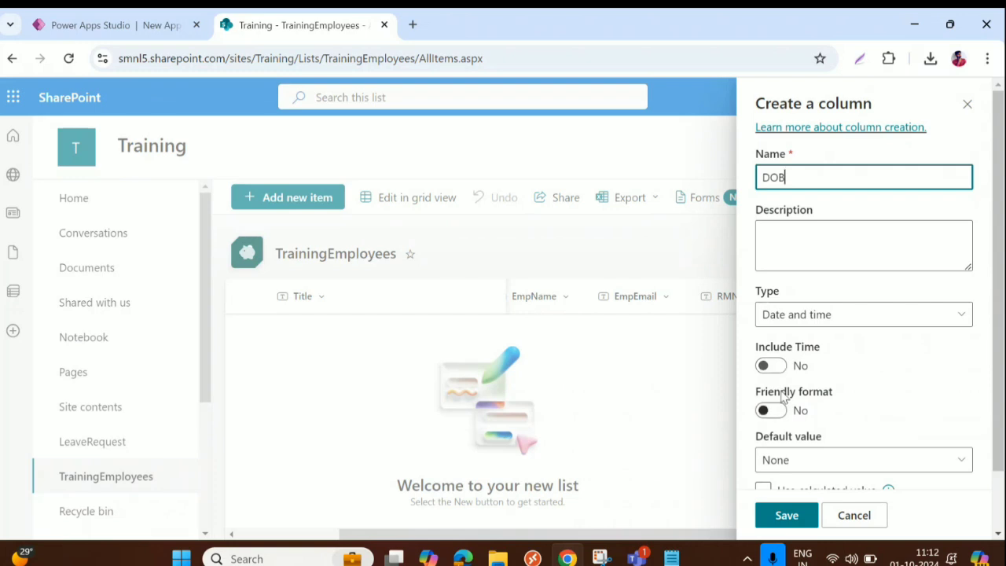
scroll(780, 422, "down", 2)
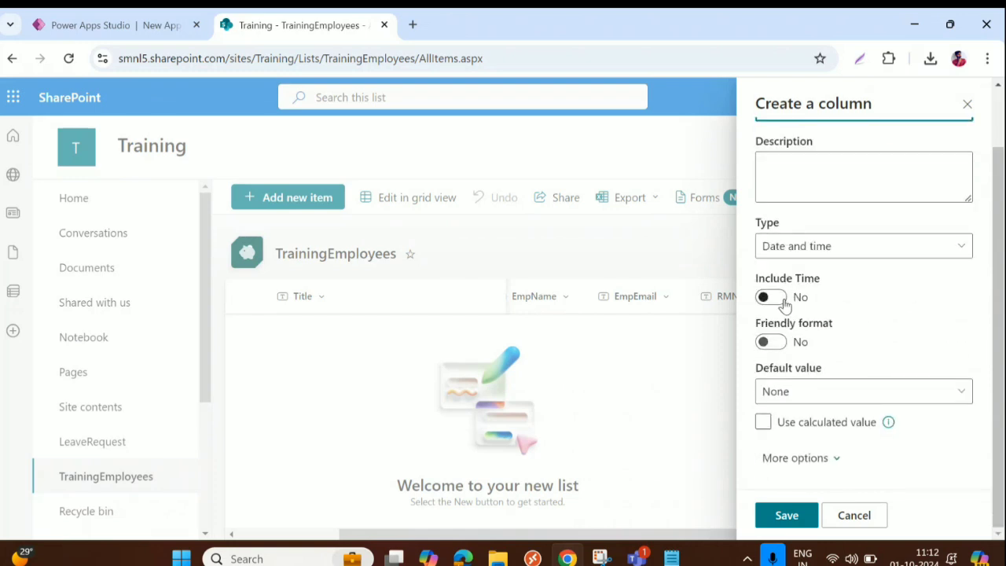
left_click(789, 516)
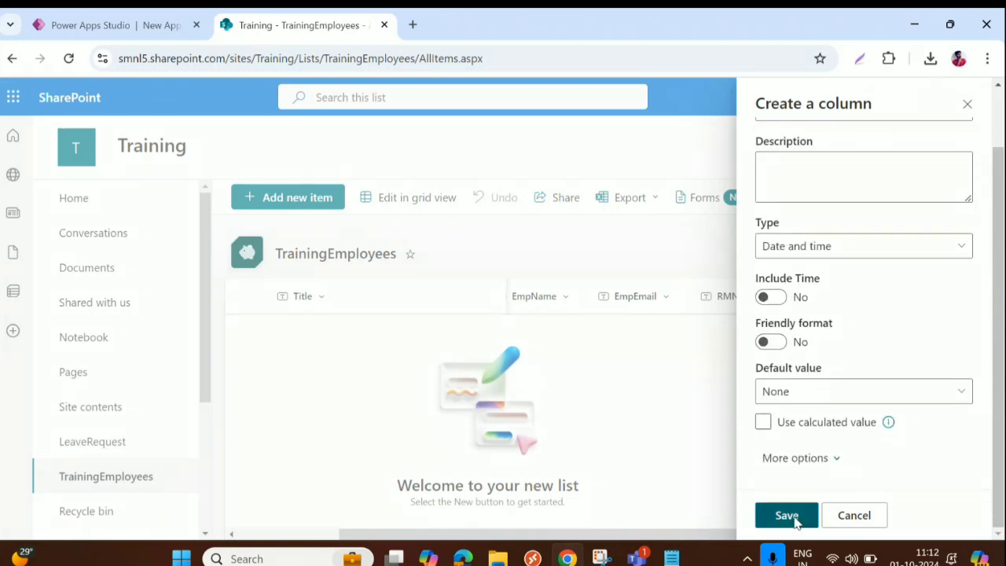
left_click_drag(727, 534, 894, 535)
Step: Add a second date and time column named DOJ
left_click(936, 303)
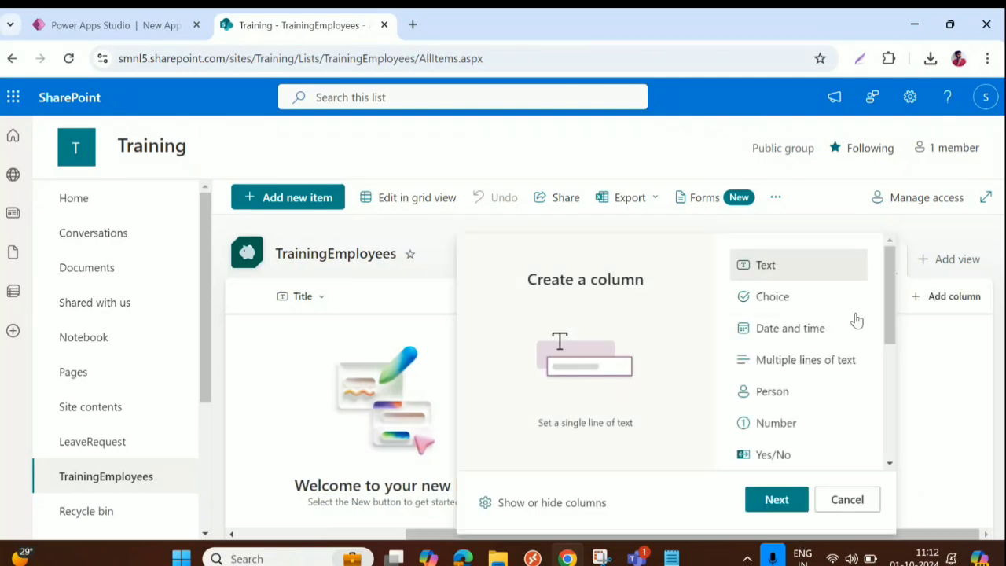
left_click(802, 329)
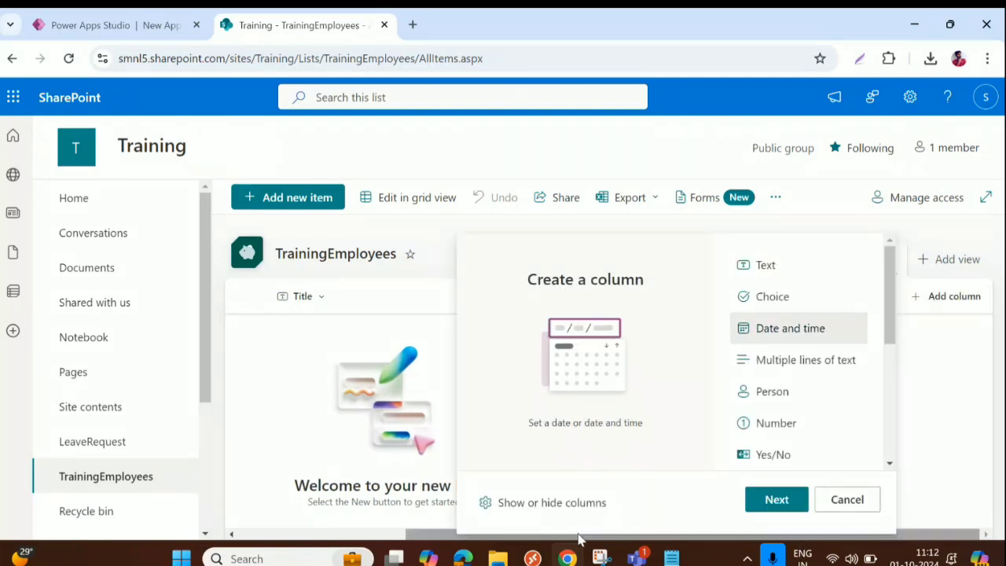
left_click(756, 505)
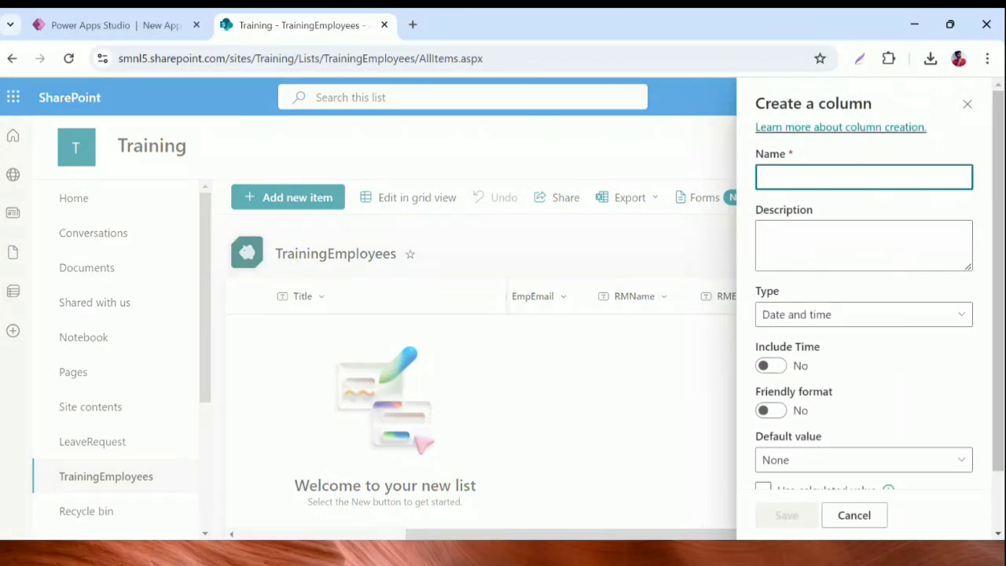
type("DOJ")
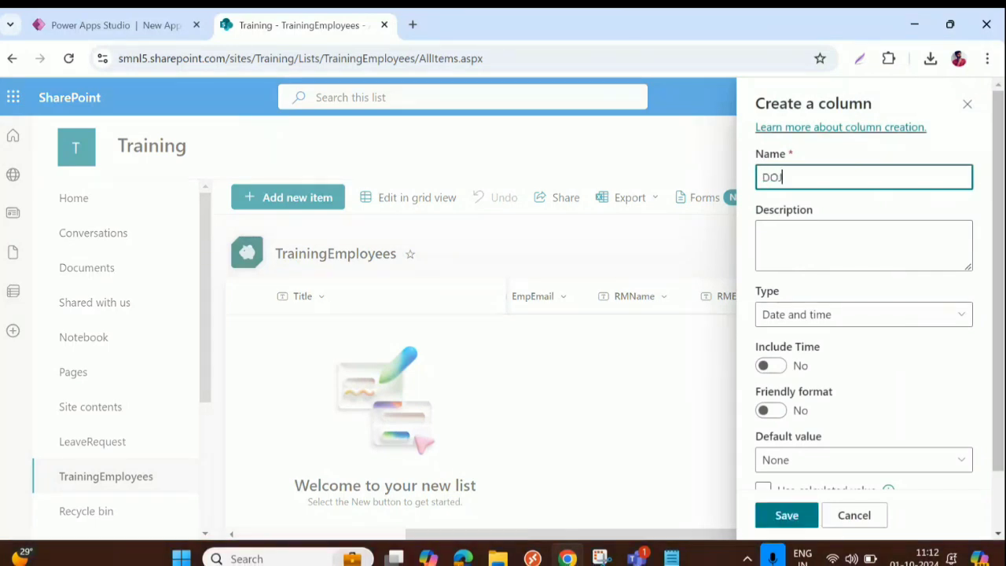
left_click(799, 521)
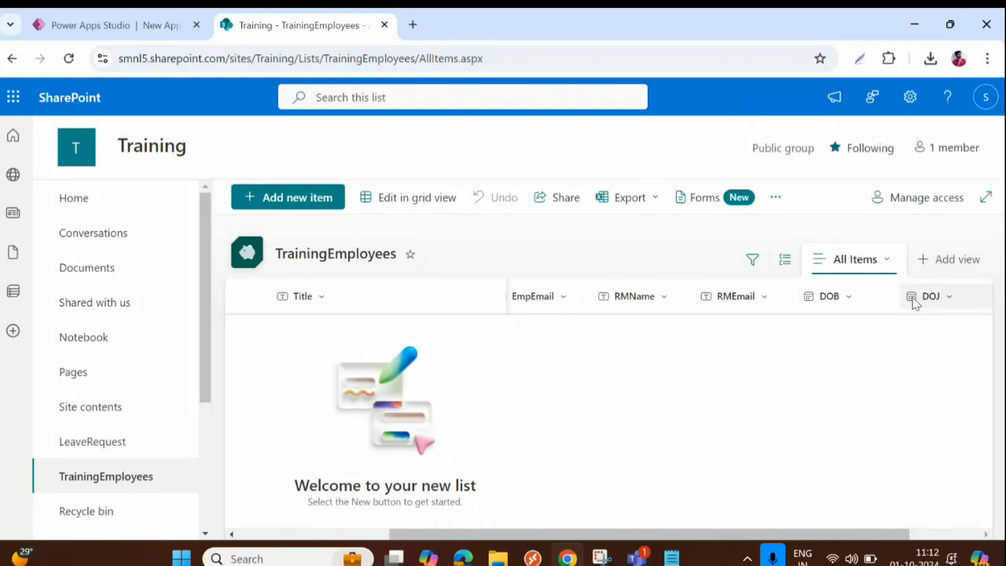
Step: Add a multiple lines of text column named Address
left_click_drag(746, 539, 930, 514)
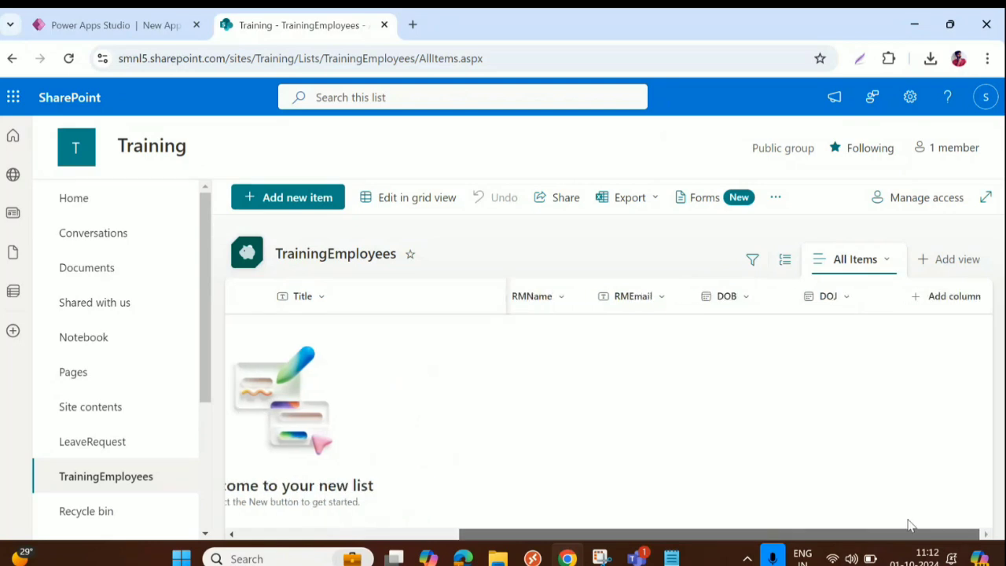
left_click(947, 301)
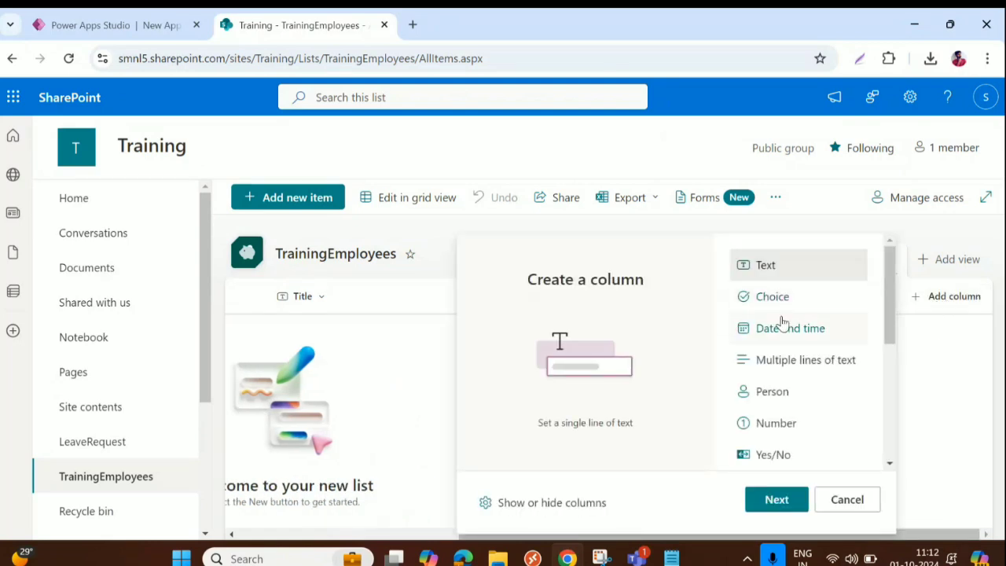
scroll(786, 338, "down", 1)
left_click(791, 292)
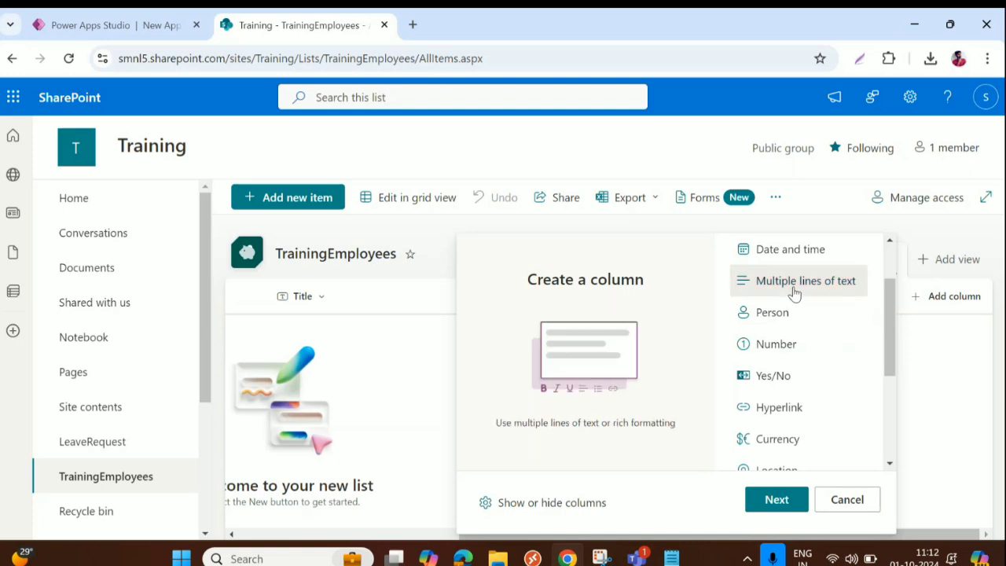
left_click(777, 500)
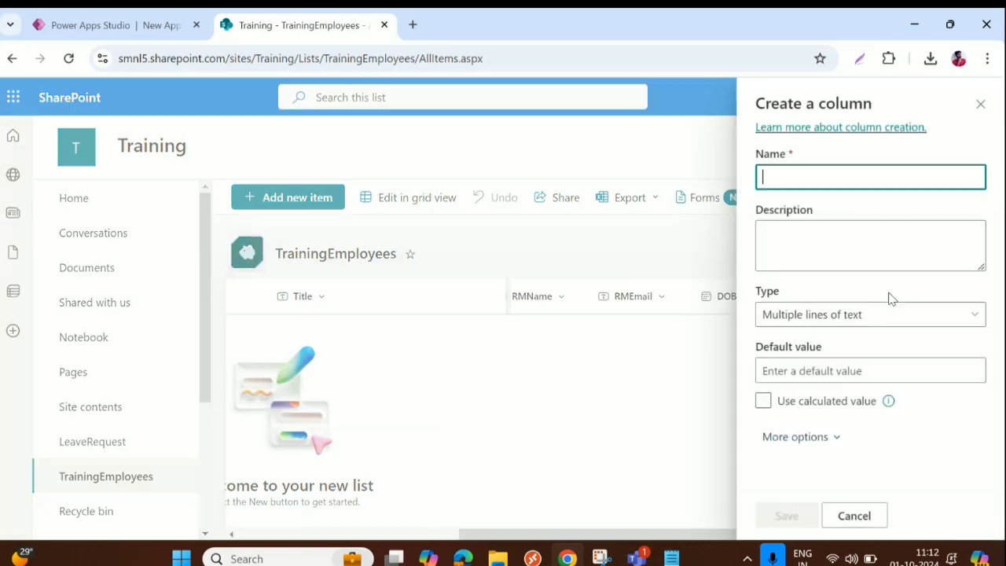
type("Ad")
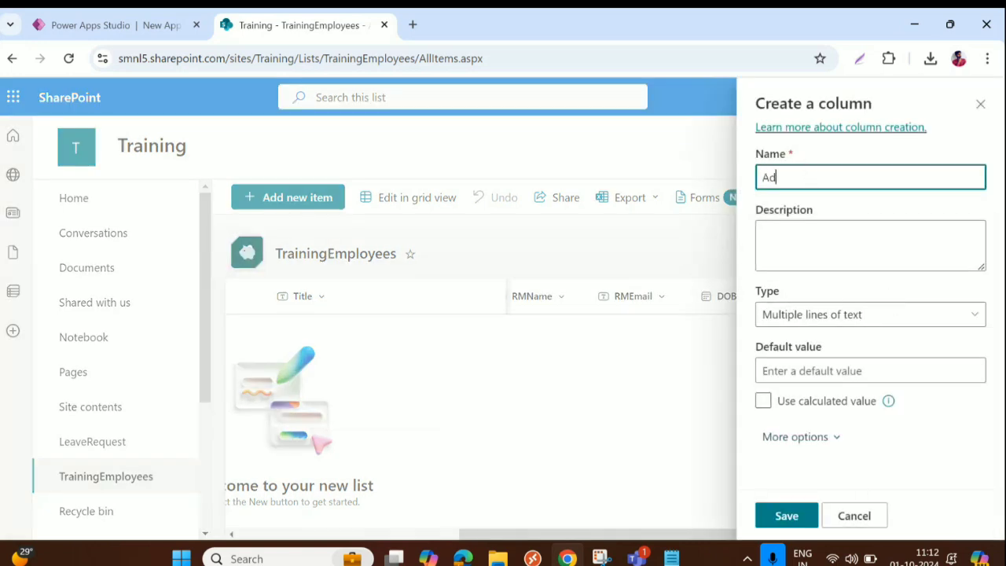
type("dress")
left_click(787, 516)
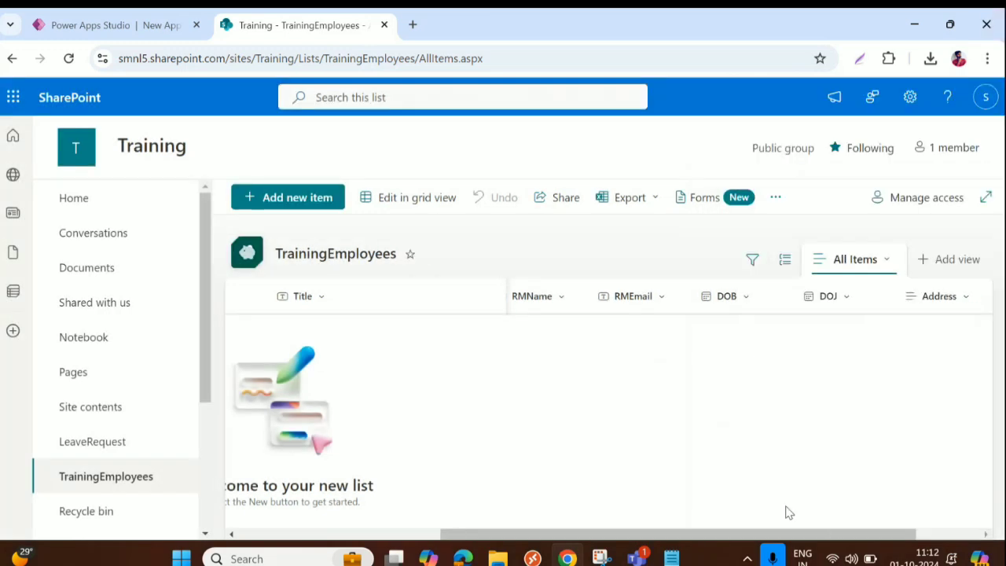
left_click_drag(792, 541, 865, 539)
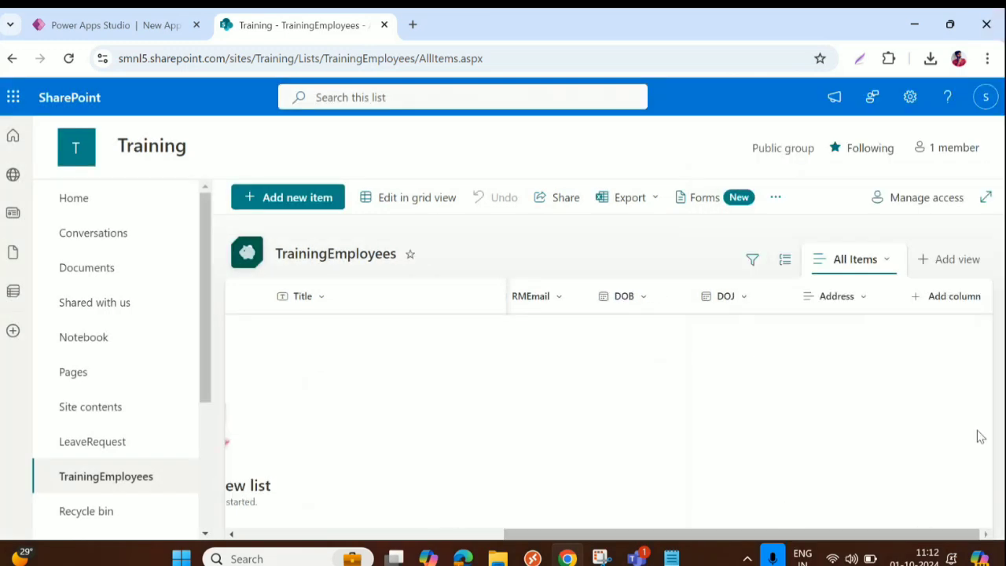
Step: Add a Number column named PINCODE
left_click(955, 303)
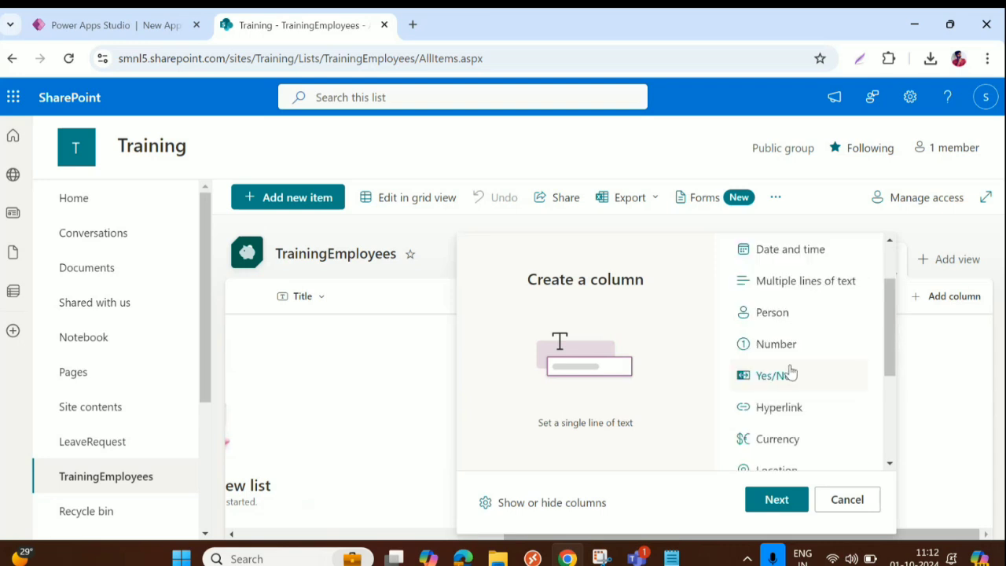
scroll(789, 365, "down", 1)
left_click(776, 354)
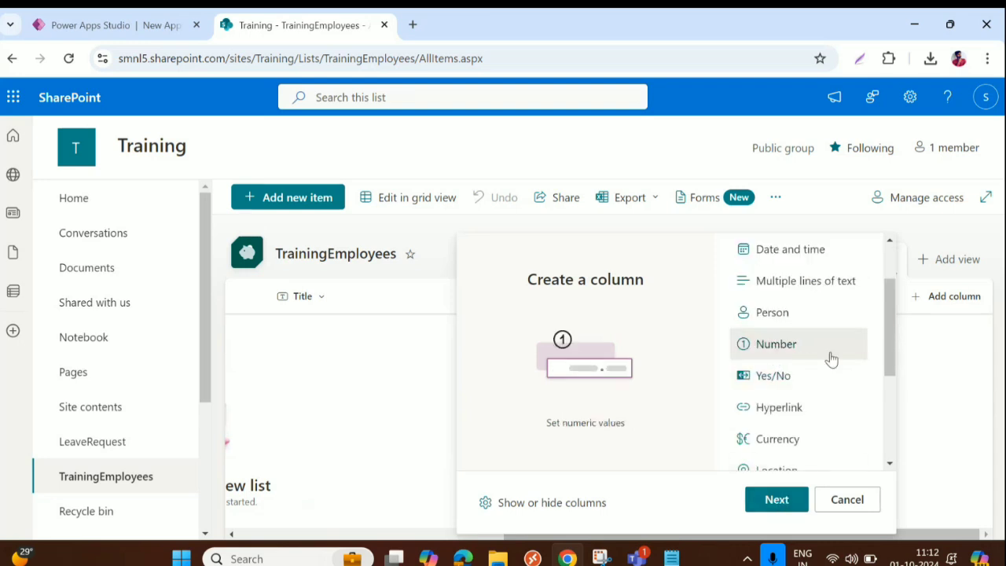
left_click(773, 503)
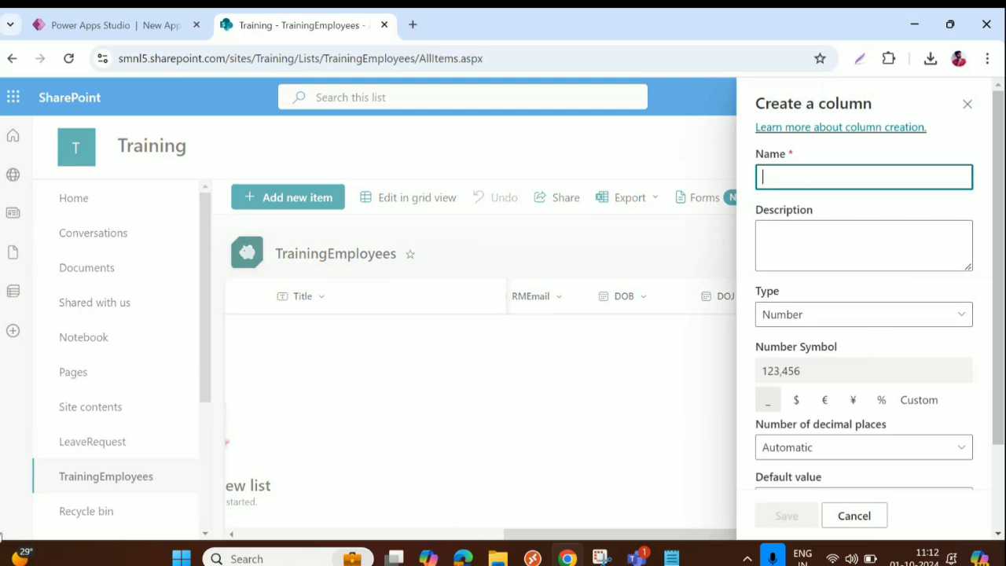
type("PINCODE")
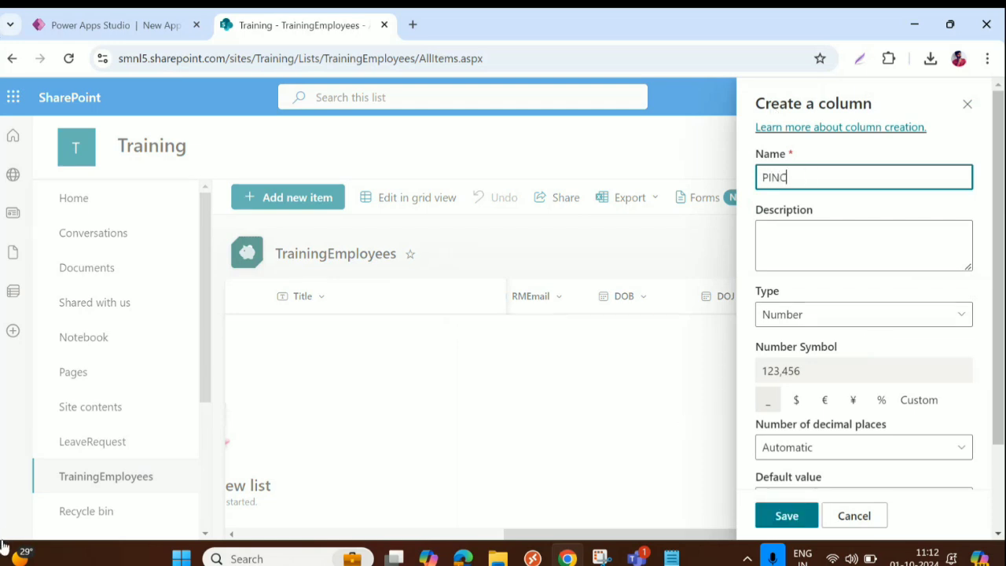
left_click(787, 518)
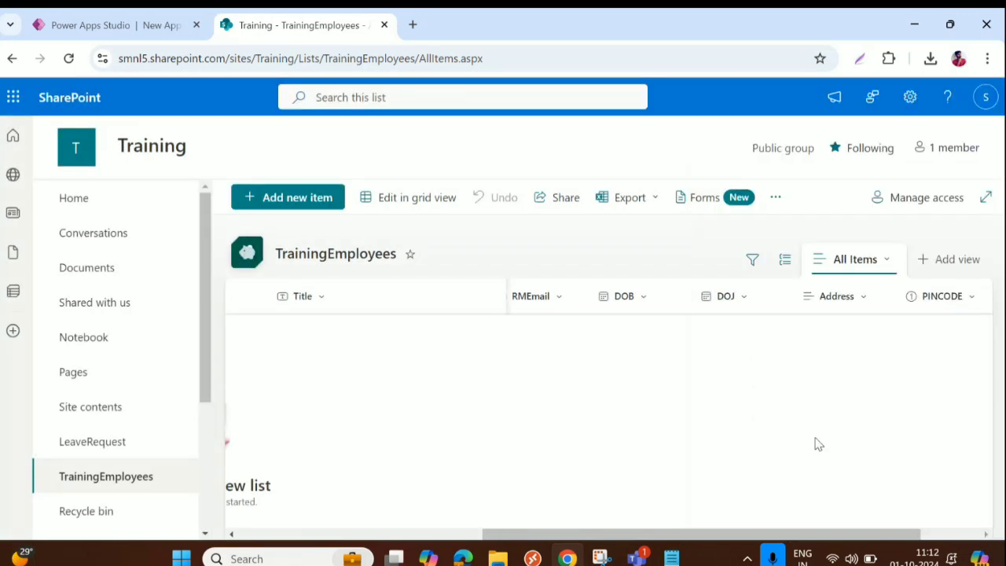
left_click_drag(758, 534, 827, 535)
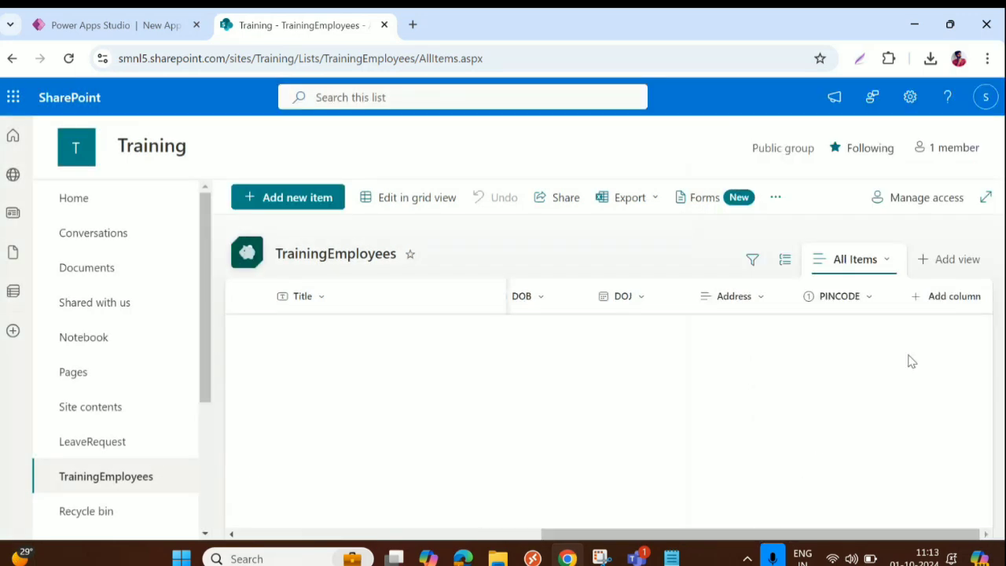
Step: Add a Yes/No column named IsActive with default value Yes
left_click(924, 301)
scroll(791, 389, "down", 1)
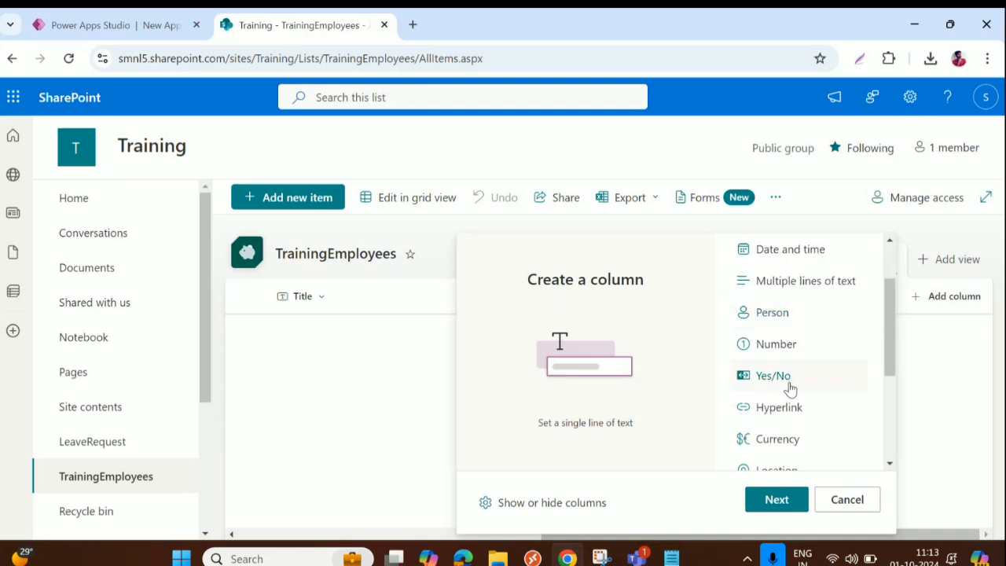
scroll(791, 389, "down", 1)
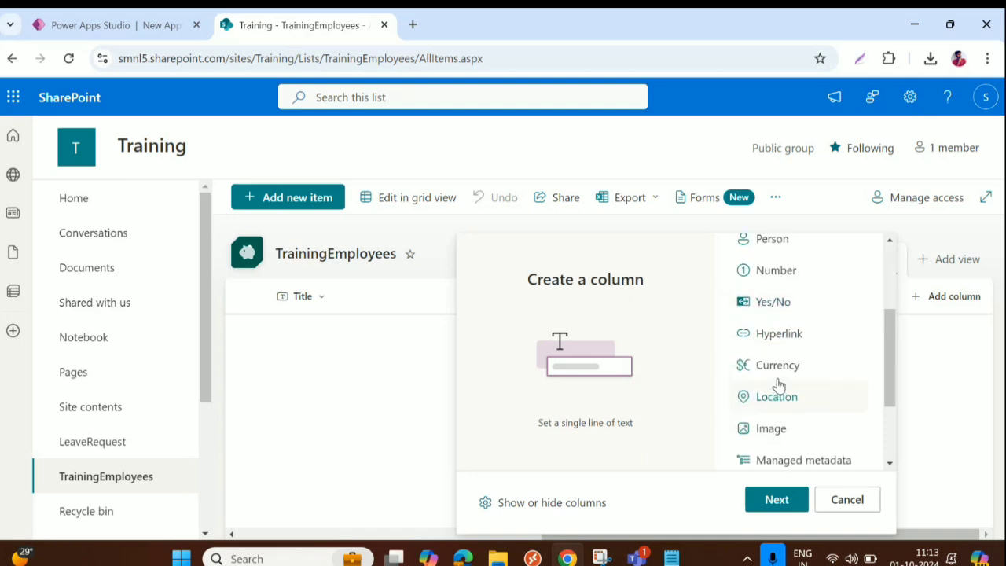
scroll(779, 385, "up", 1)
left_click(781, 378)
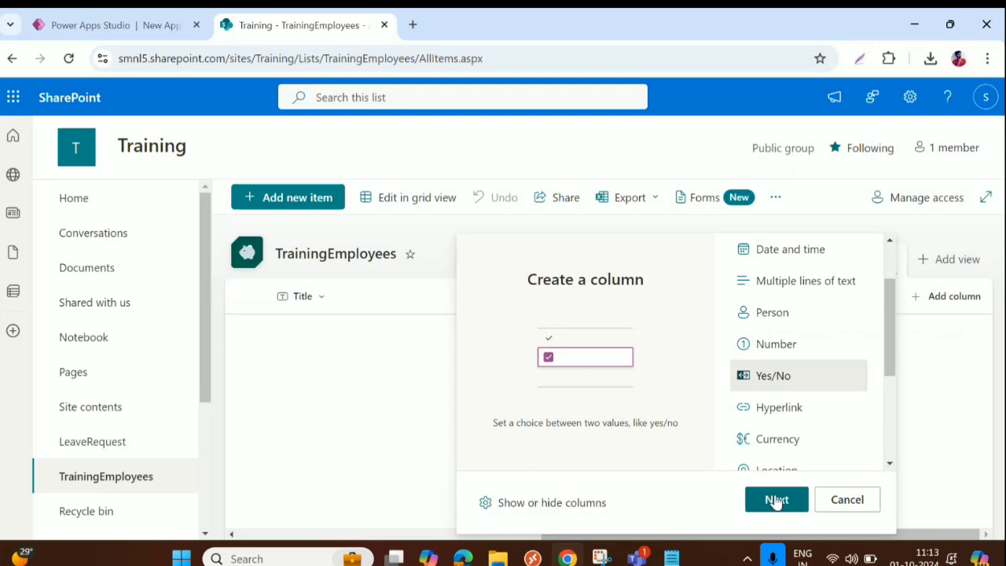
left_click(776, 501)
type("IS")
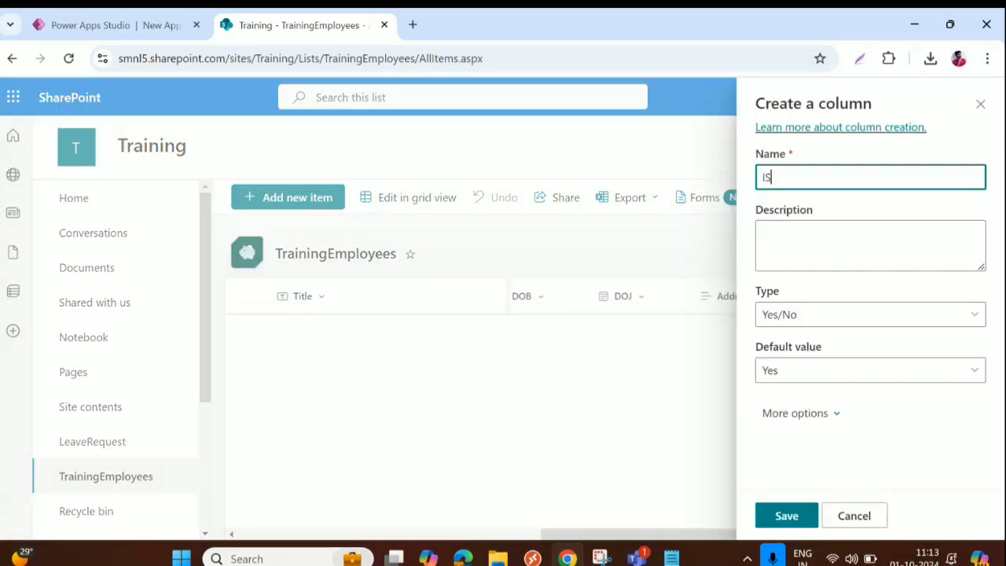
type("s")
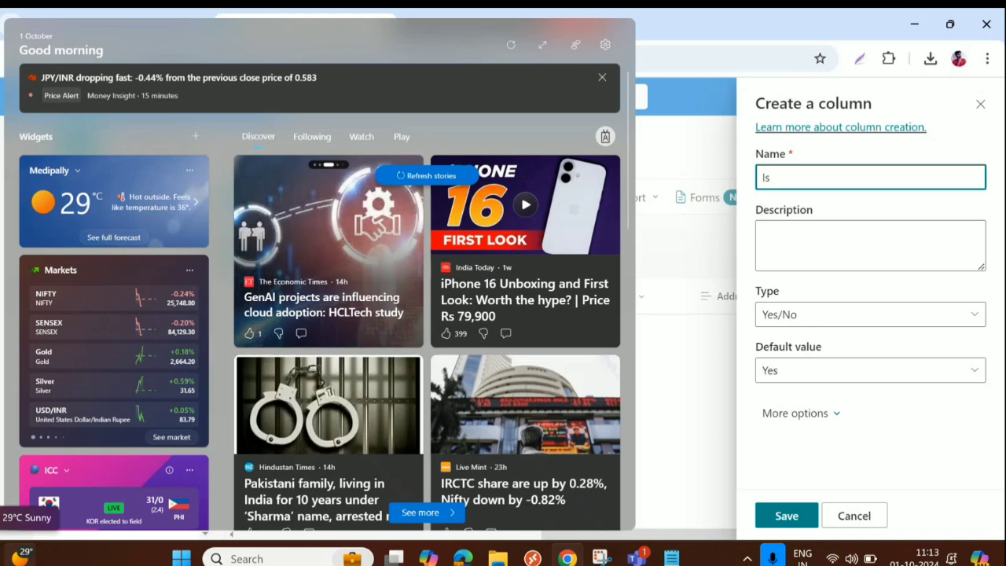
left_click(20, 556)
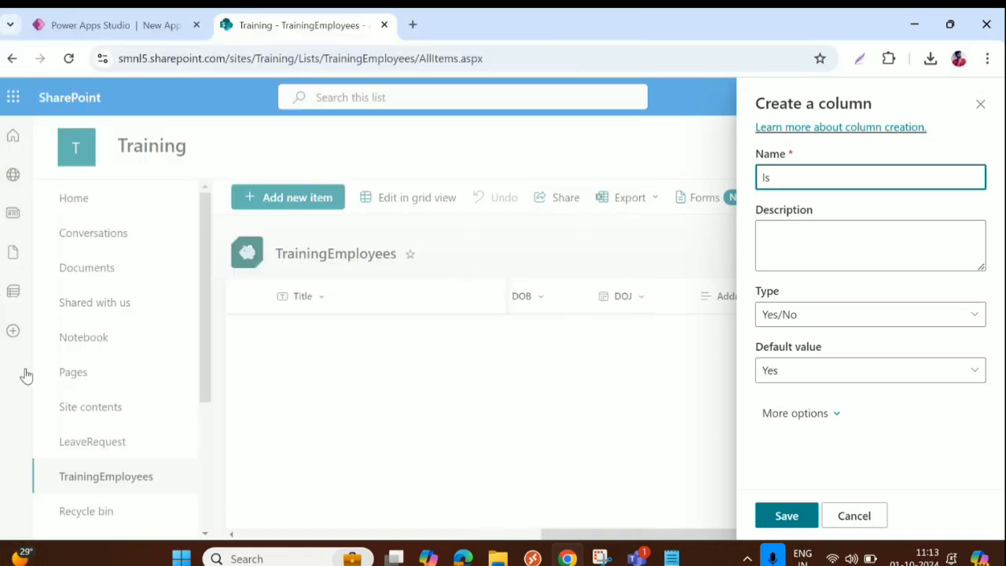
type("Active")
left_click(840, 375)
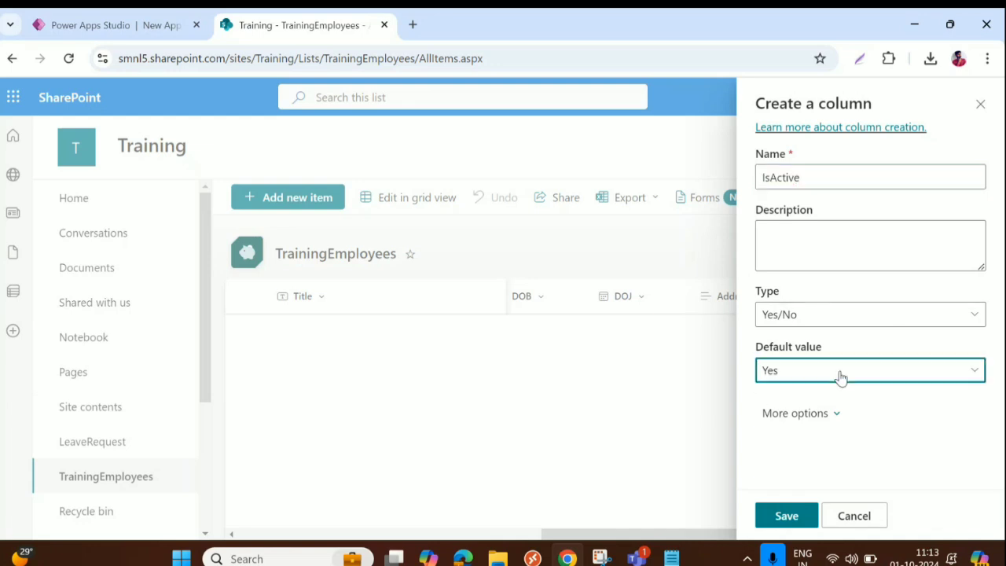
left_click(784, 401)
left_click(795, 519)
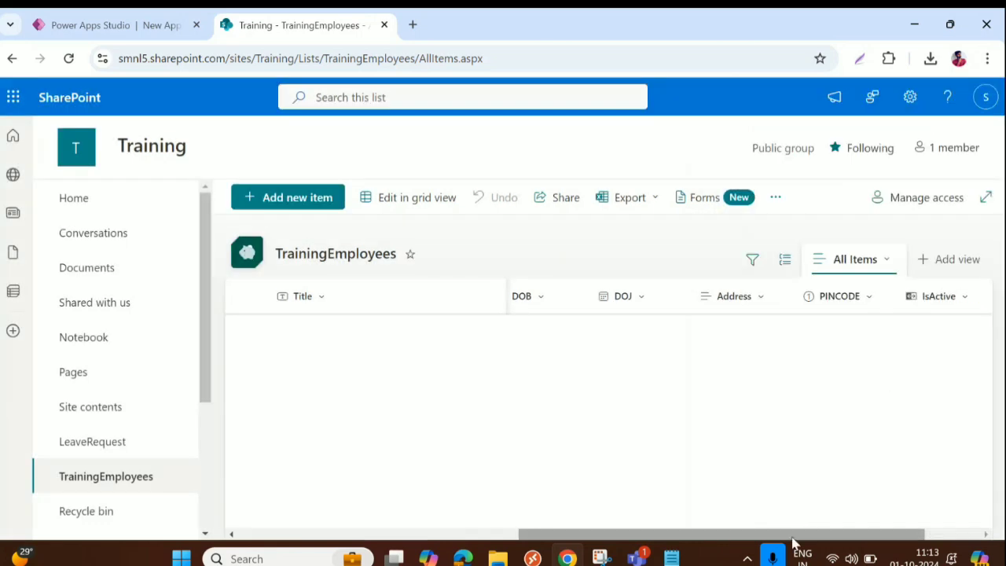
left_click_drag(783, 537, 878, 543)
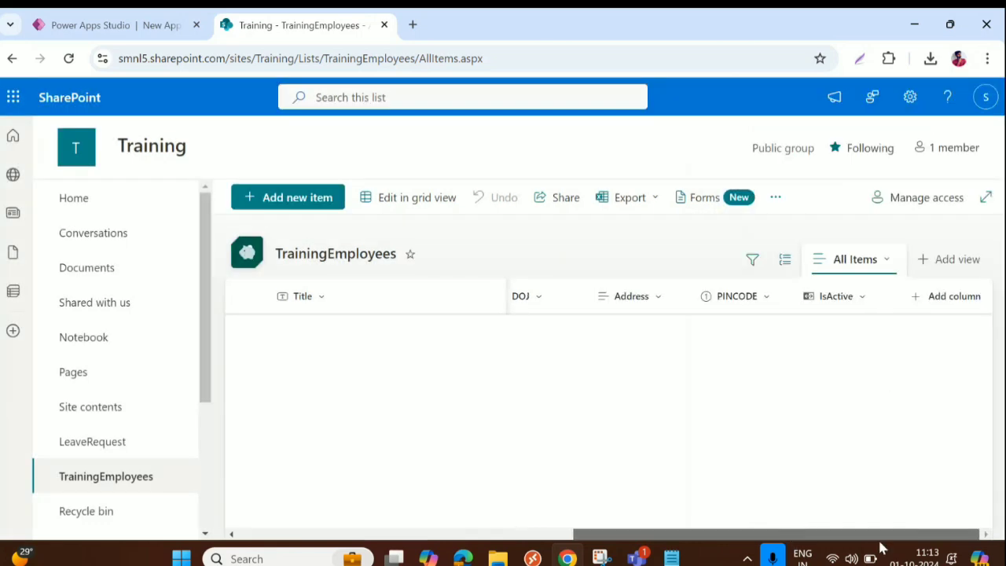
Step: Add a Yes/No column named IsPresentToday with default value No
left_click(948, 300)
scroll(778, 436, "down", 2)
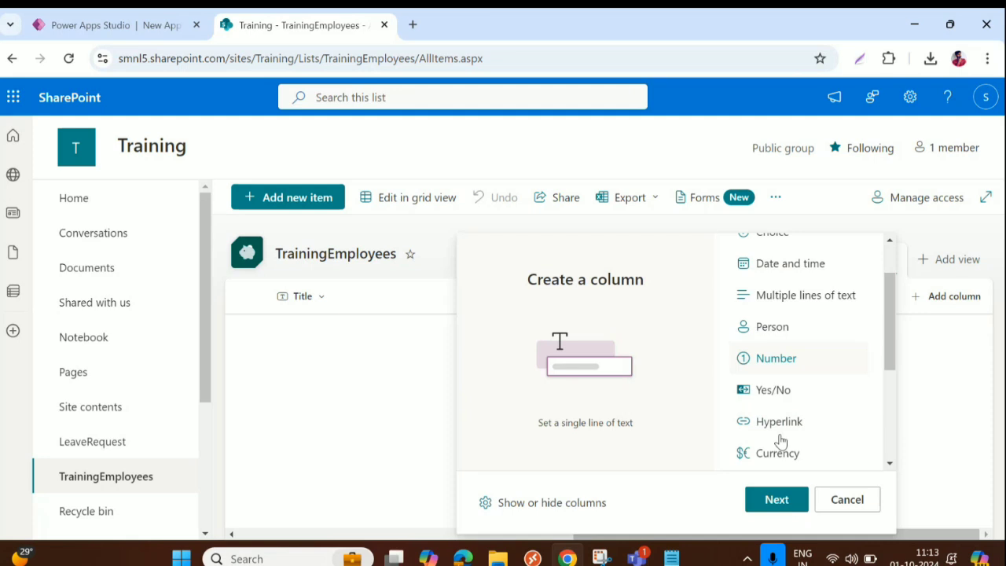
left_click(774, 378)
left_click(775, 498)
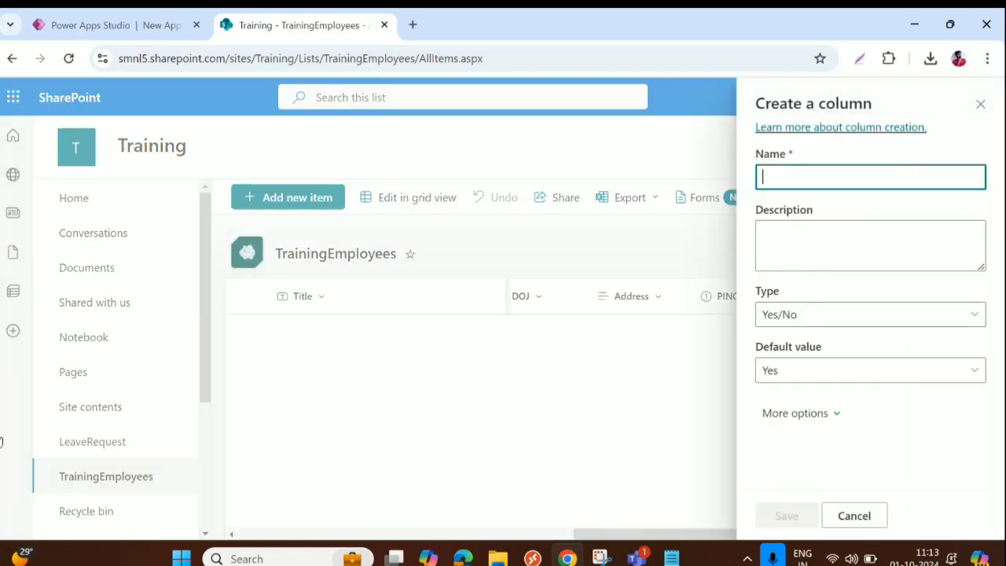
type("IsPres")
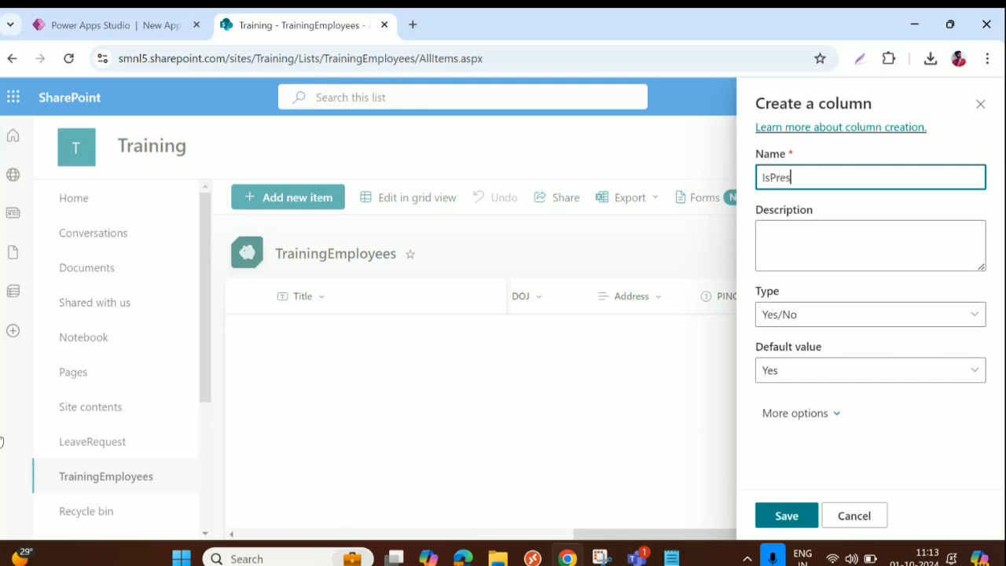
type("entToday")
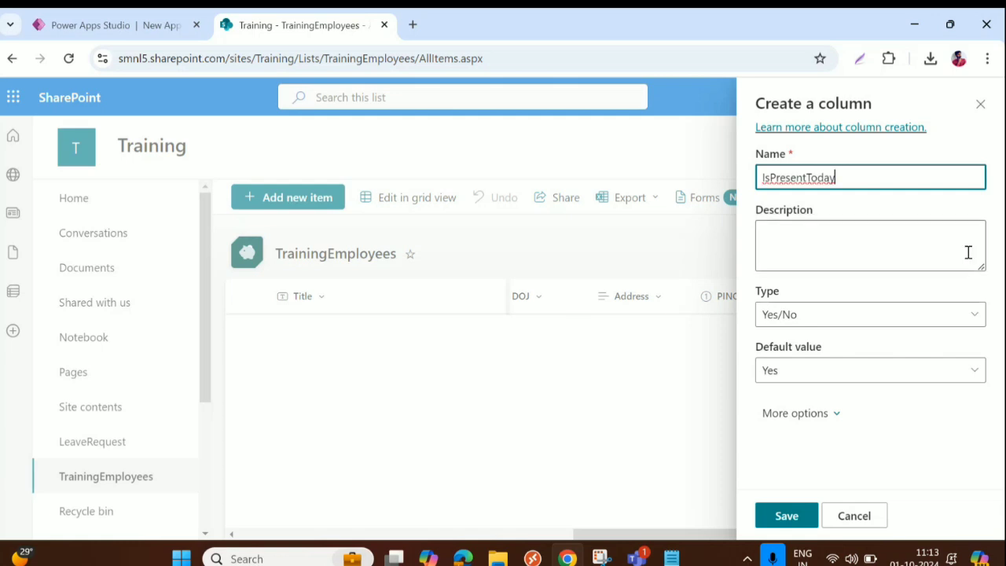
left_click(815, 373)
left_click(794, 427)
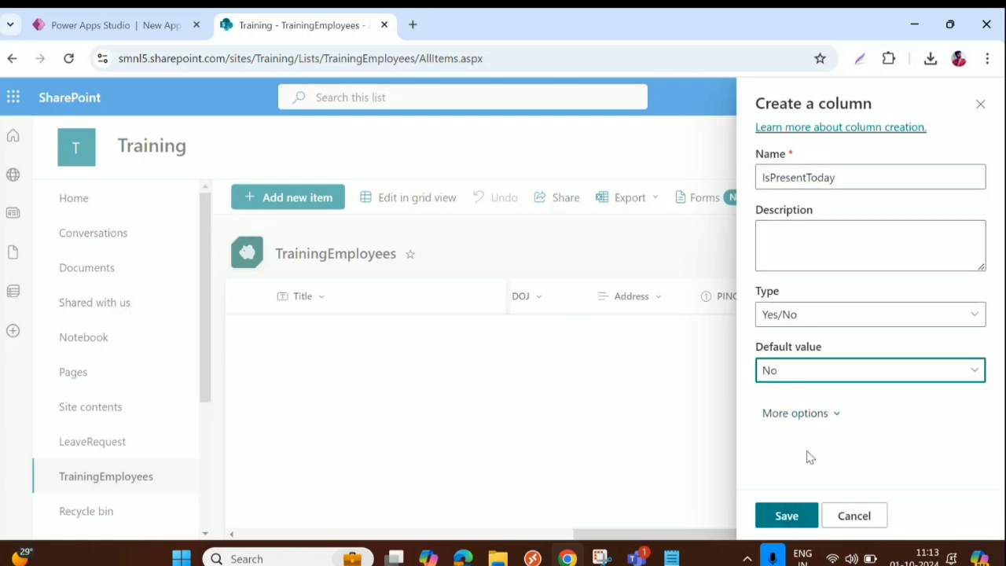
left_click(786, 516)
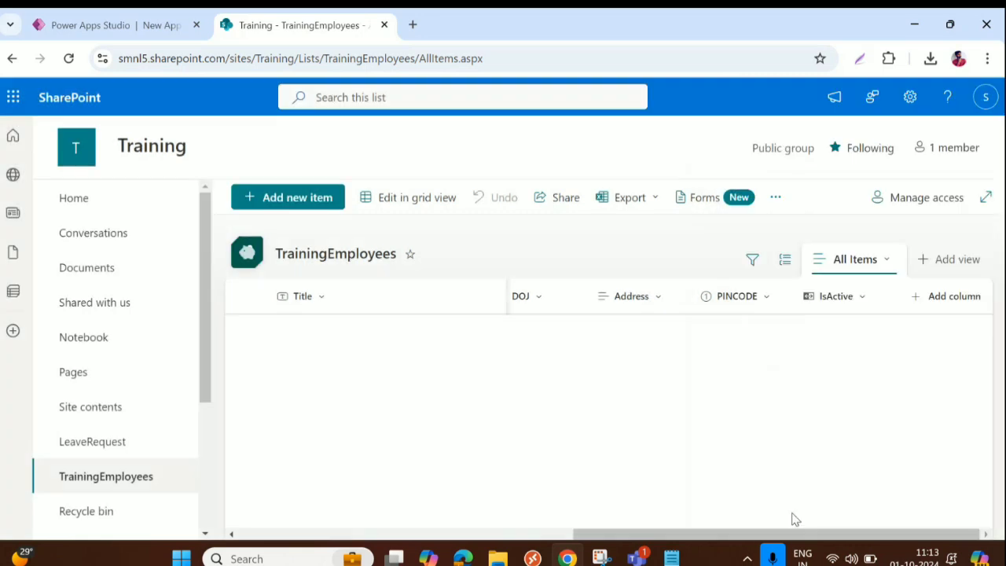
Step: Add an Image column named ProfilePicture after IsPresentToday
left_click_drag(796, 535, 865, 535)
left_click(952, 297)
scroll(778, 362, "down", 3)
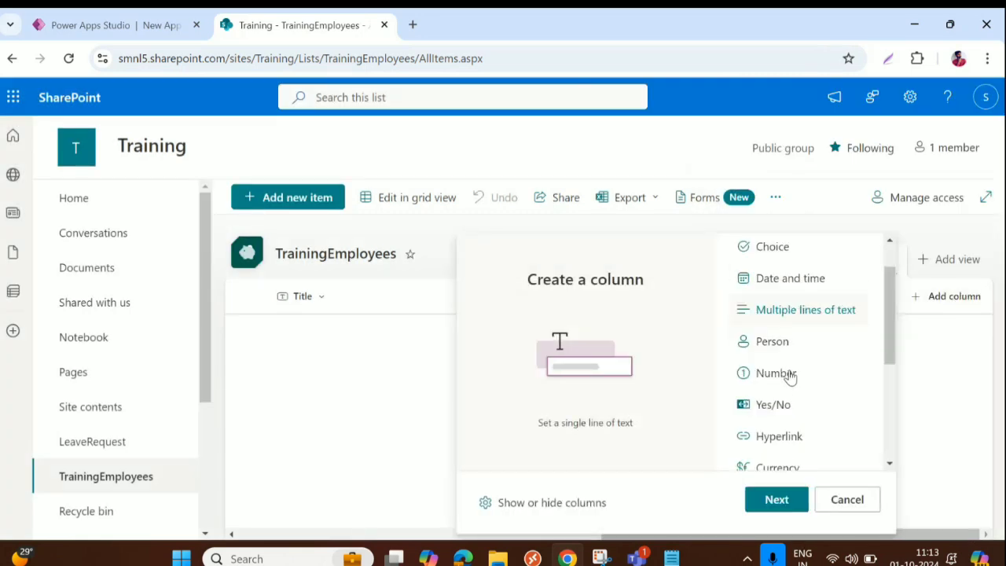
left_click(770, 424)
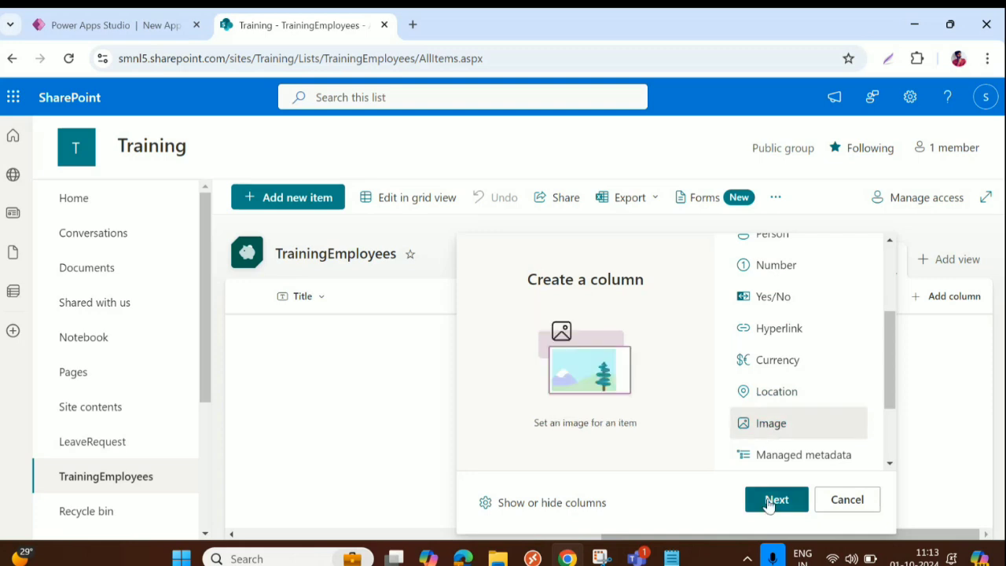
left_click(771, 502)
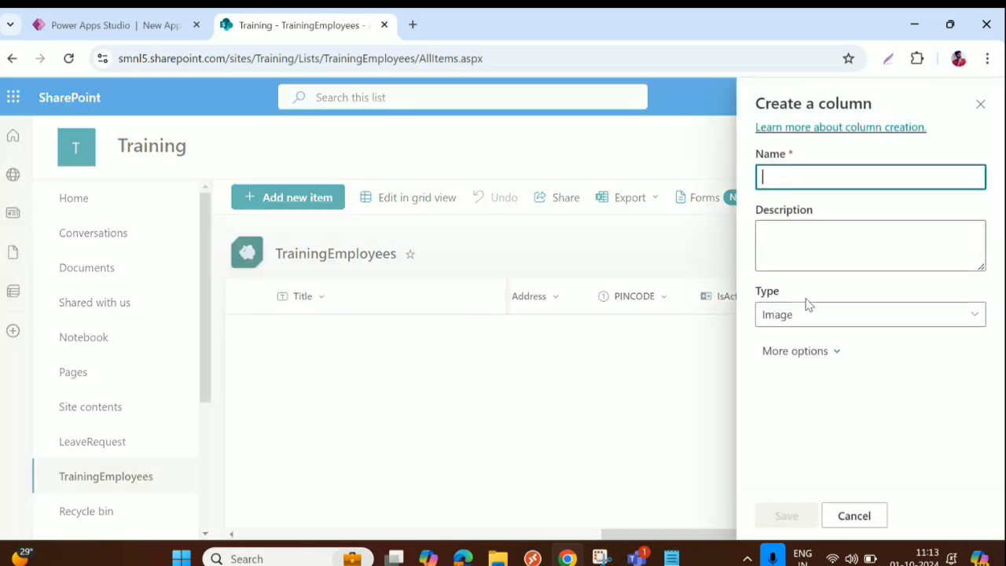
type("Profi")
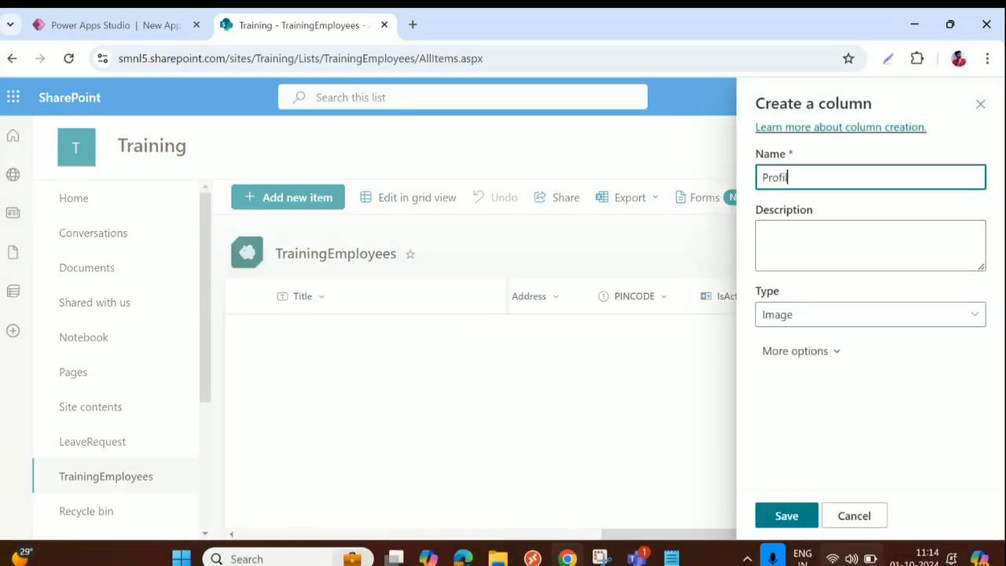
type("lePicture")
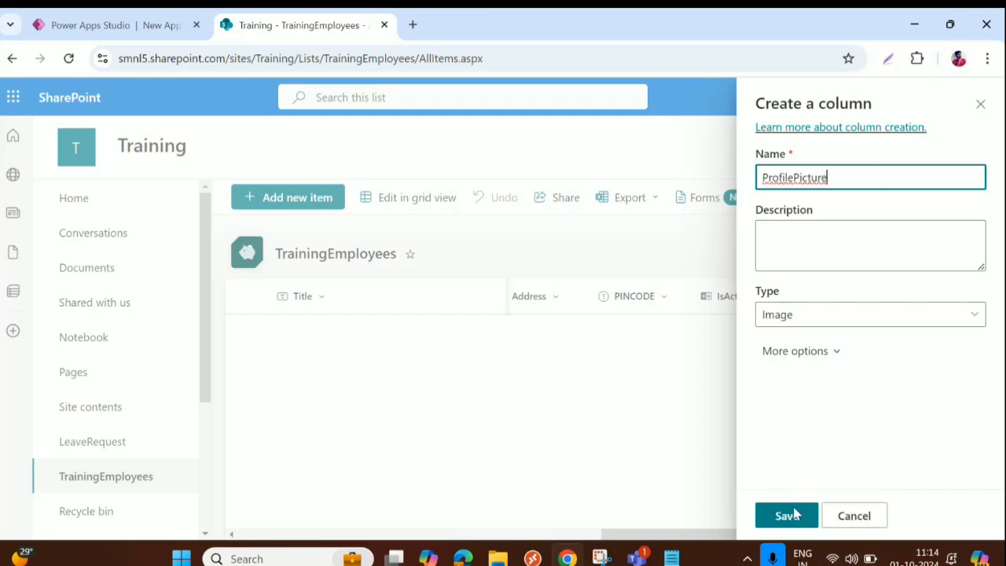
left_click(787, 516)
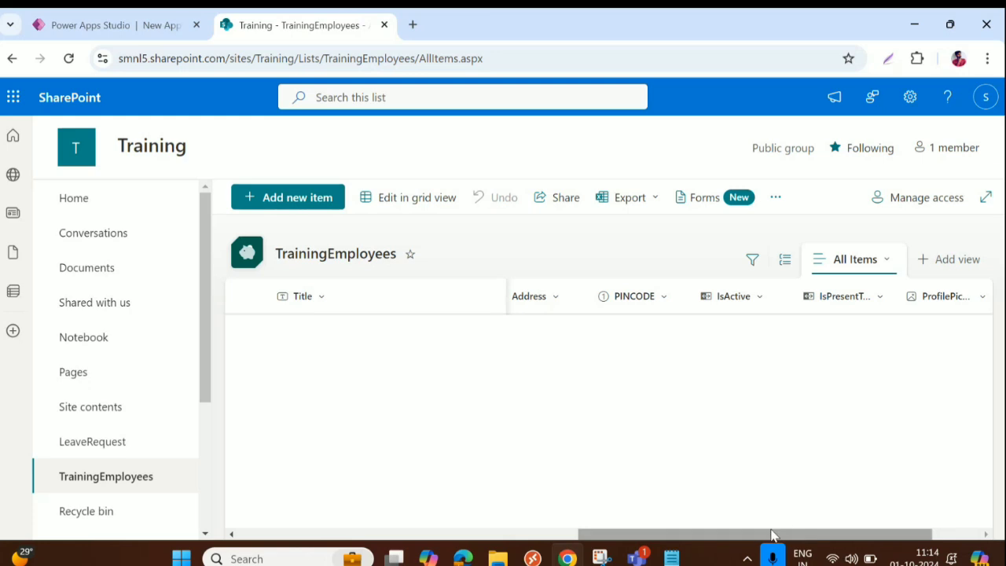
Step: Review the TrainingEmployees columns, visit LeaveRequest, then return to Power Apps Studio's Screen3
scroll(833, 535, "right", 3)
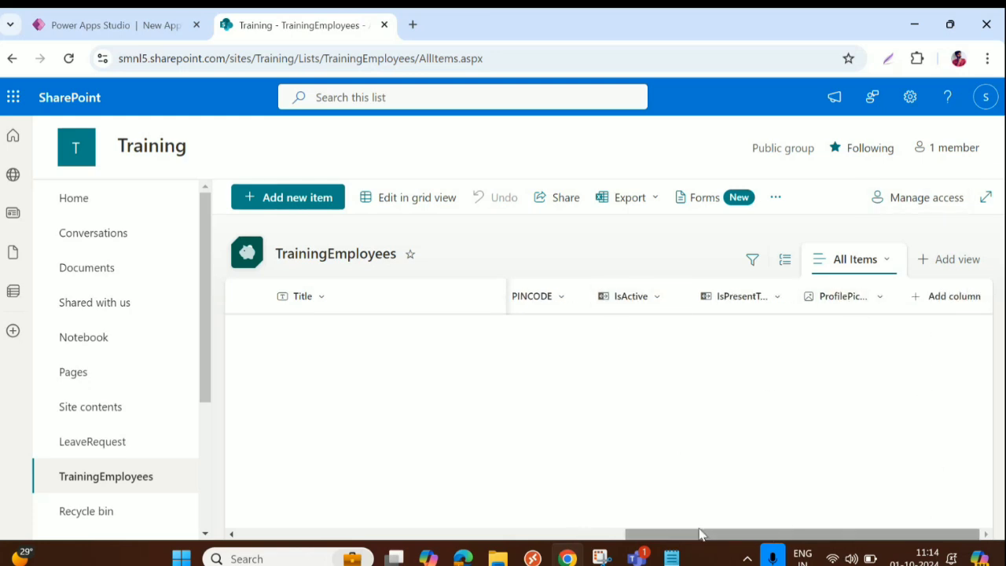
left_click_drag(700, 537, 184, 516)
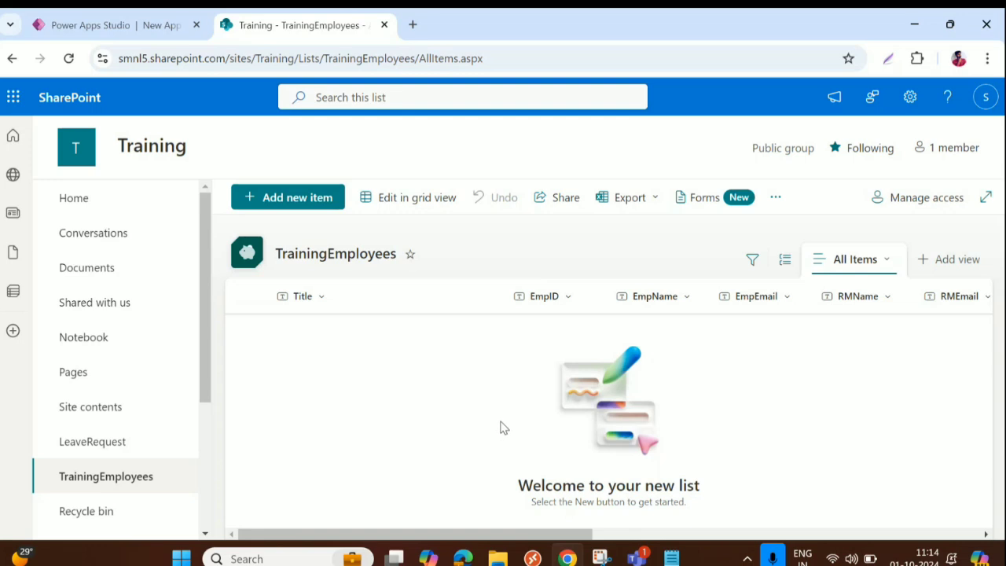
left_click(510, 58)
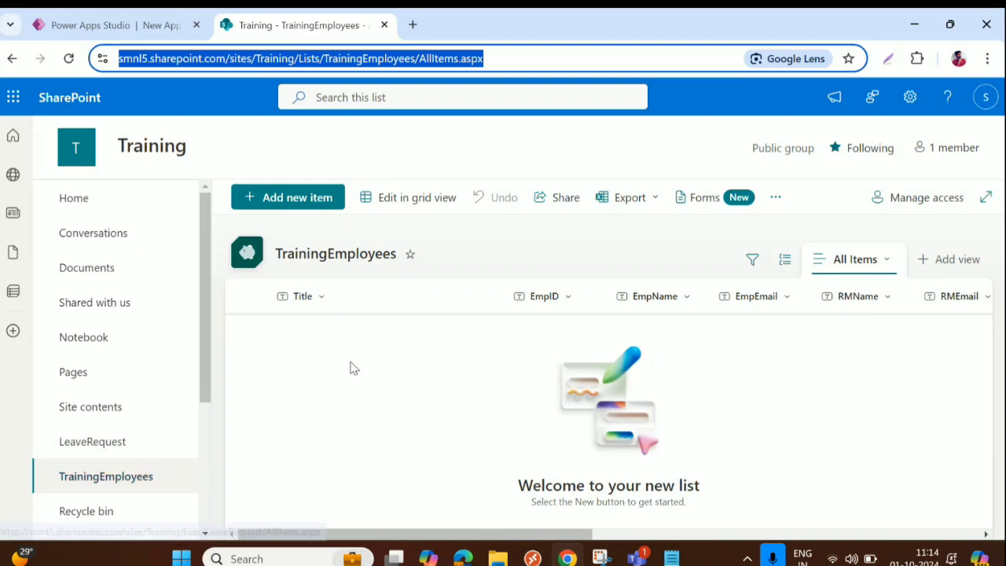
left_click(127, 445)
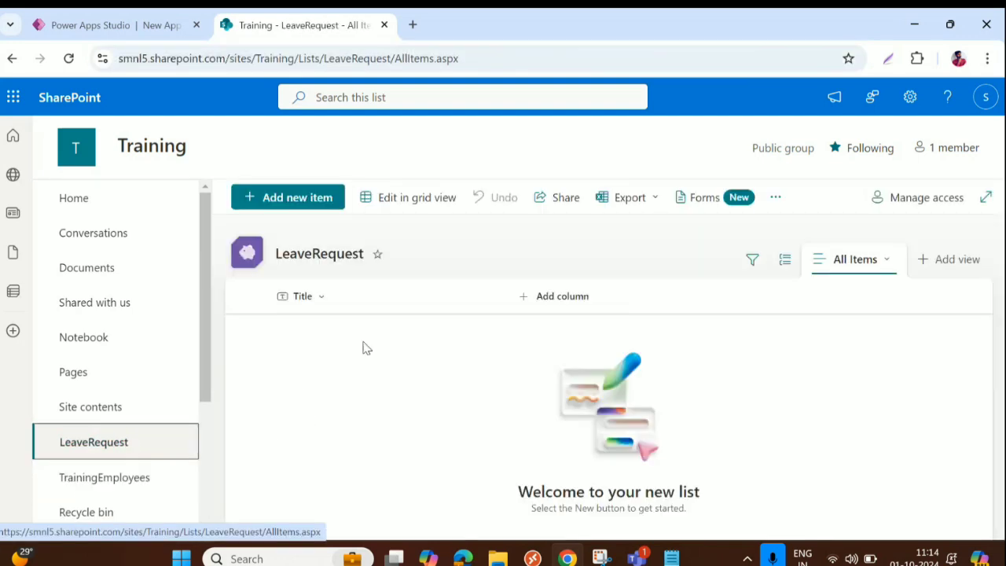
left_click(102, 477)
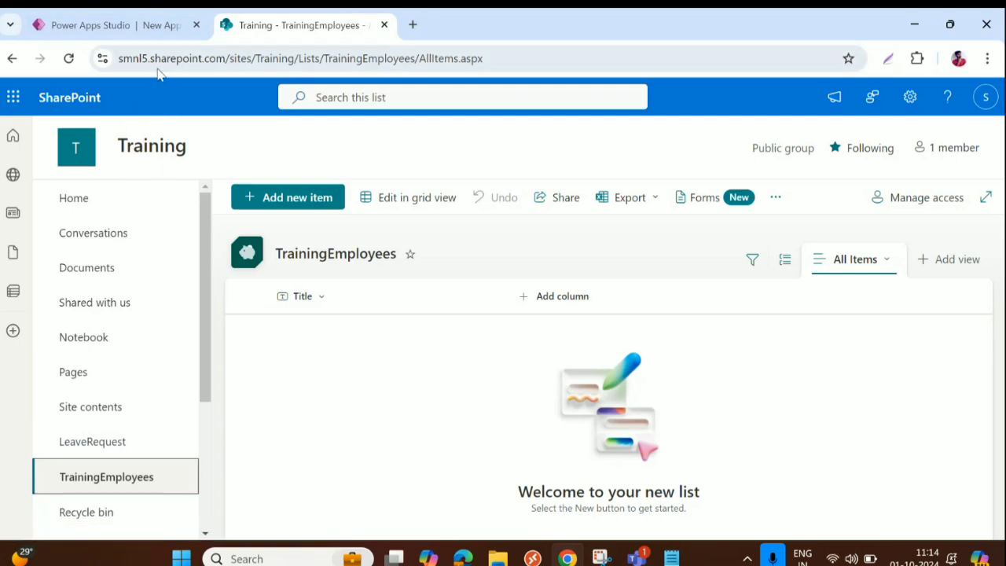
left_click(147, 35)
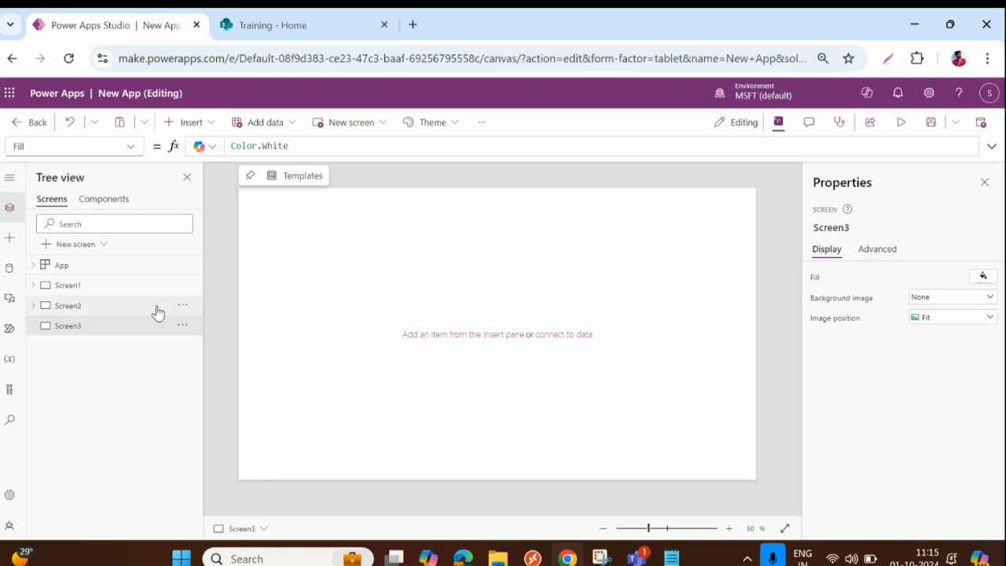
Step: Add data by searching 'shareP', choosing SharePoint and its first existing connection
left_click(10, 269)
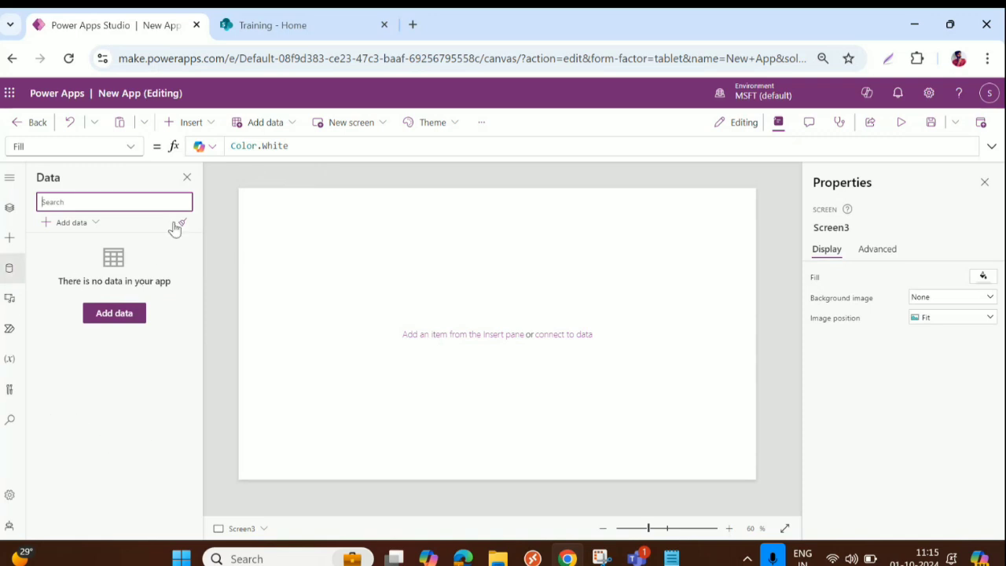
left_click(58, 223)
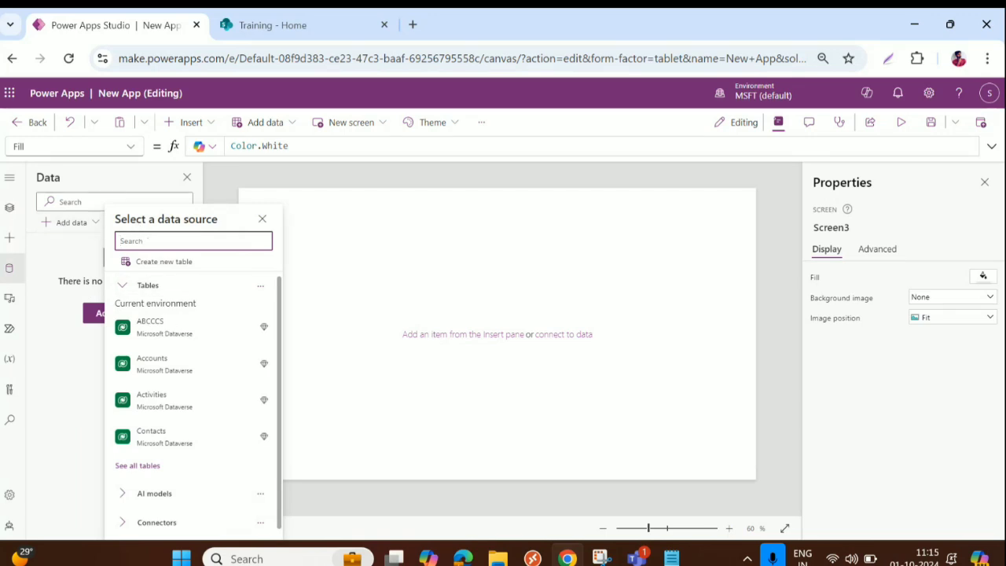
type("shar")
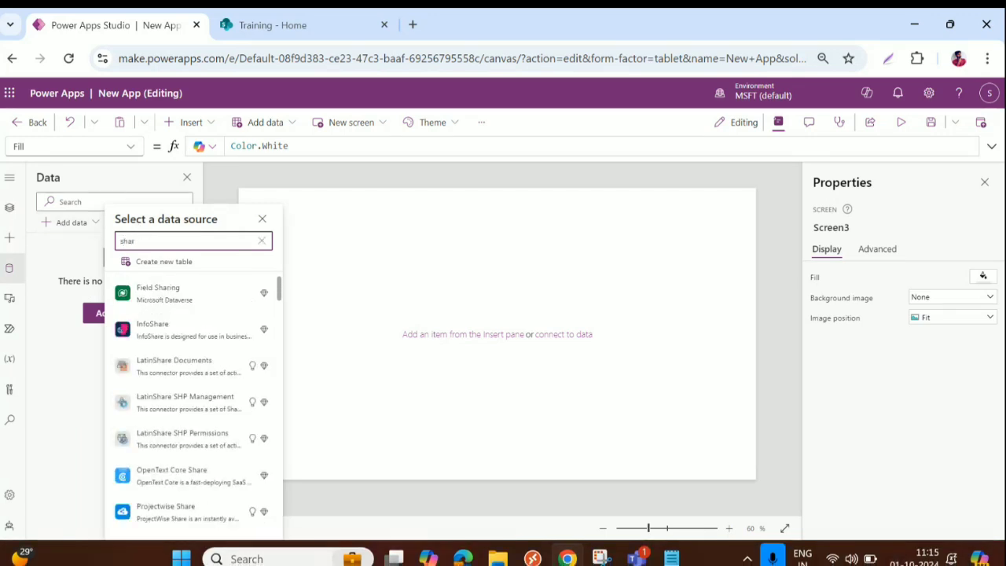
type("eP")
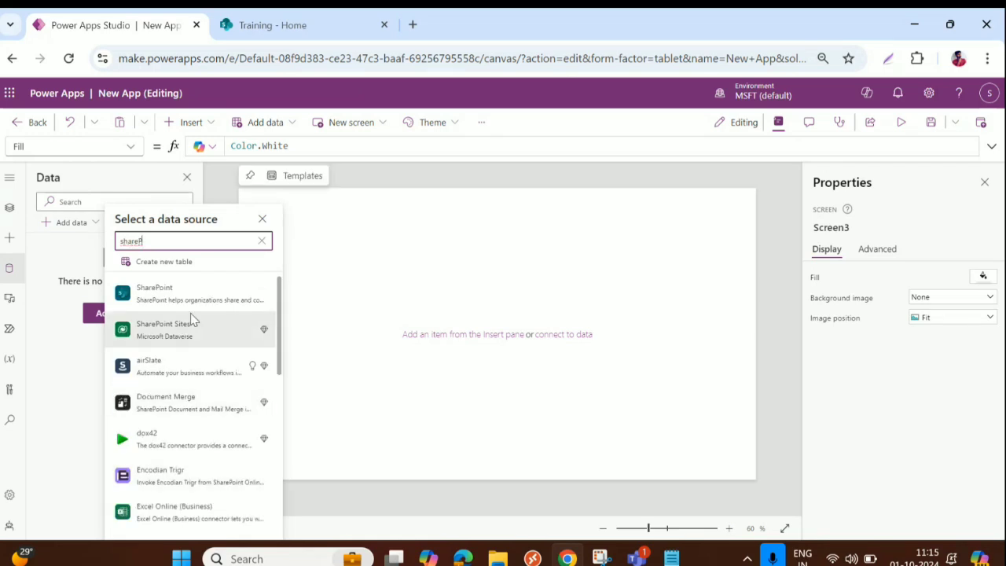
left_click(167, 296)
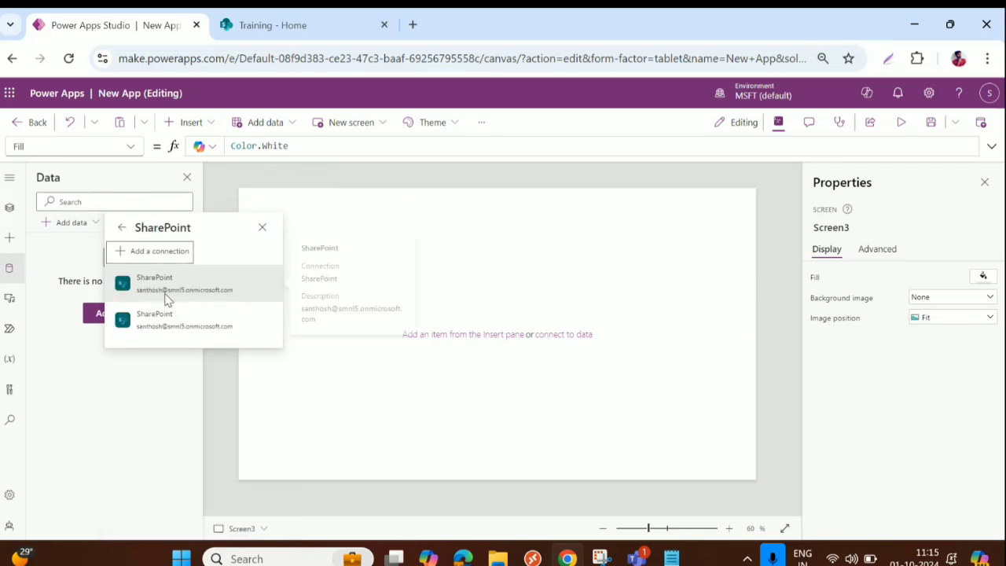
mouse_move(157, 275)
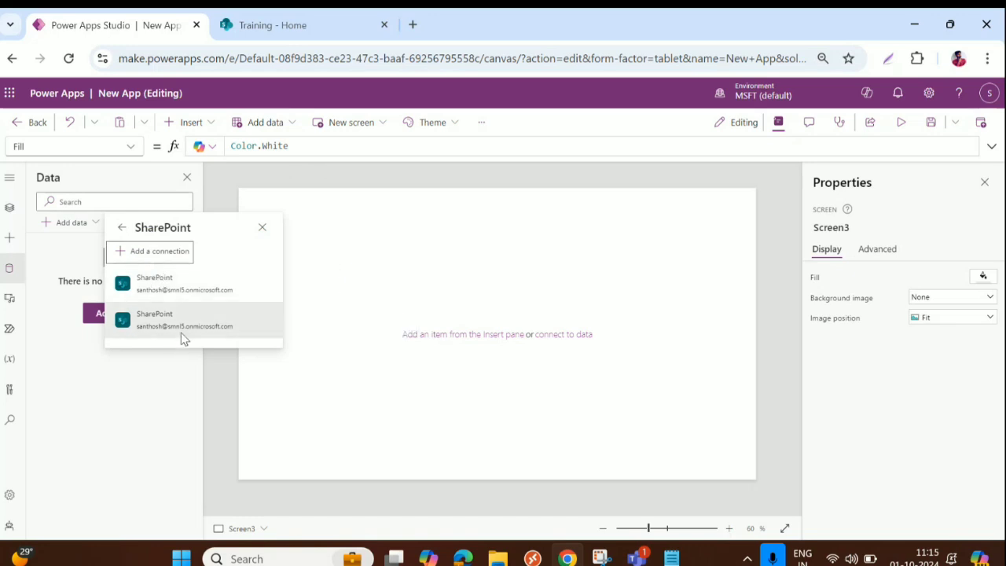
left_click(156, 290)
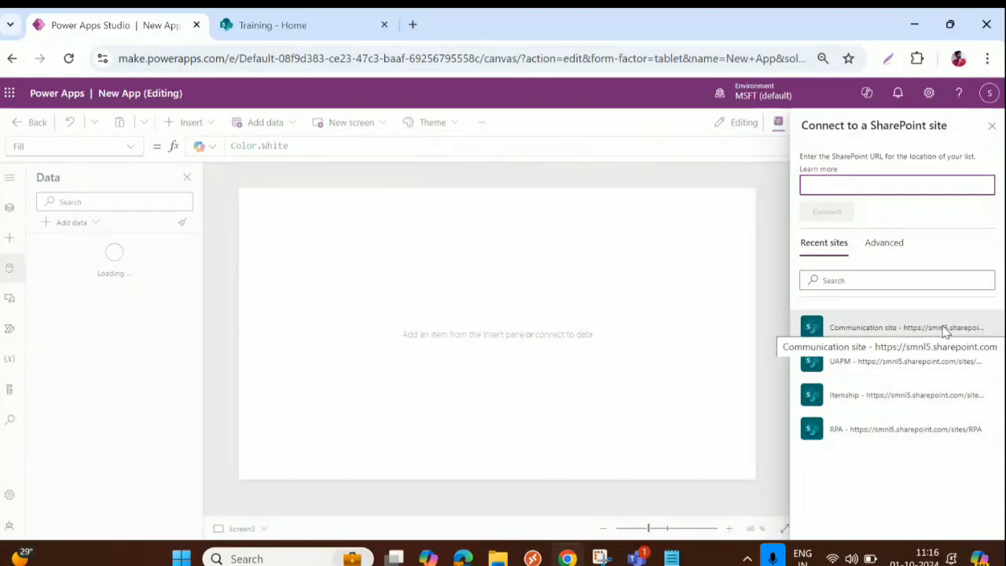
Step: Check the Training SharePoint site's details, copy its web address, and go back to Power Apps
left_click(312, 27)
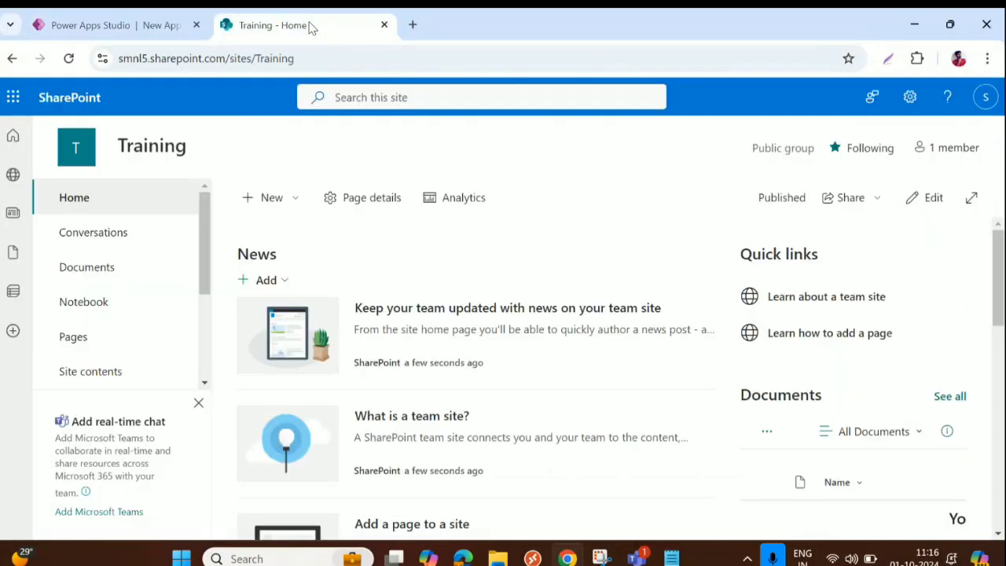
scroll(84, 319, "down", 2)
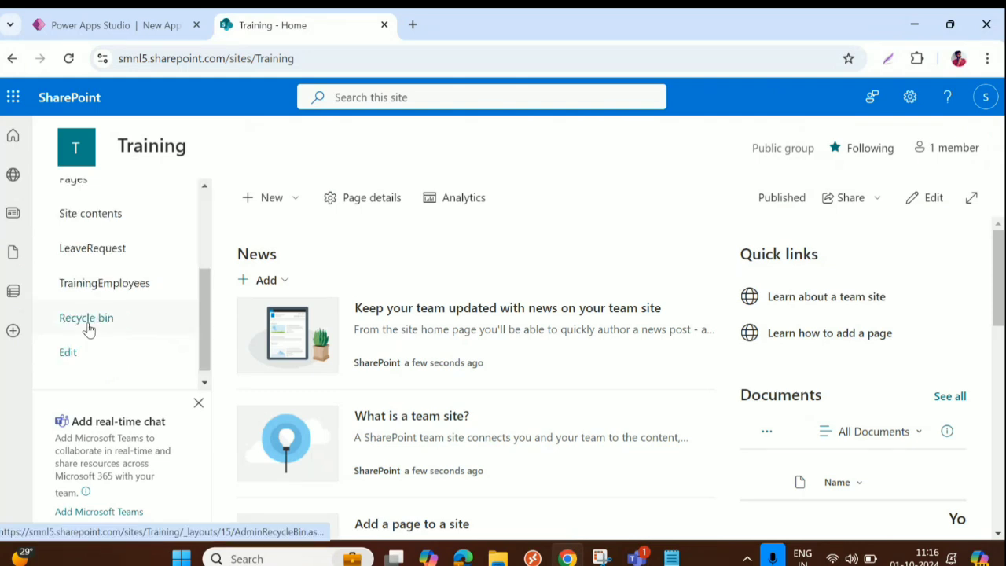
scroll(93, 327, "up", 1)
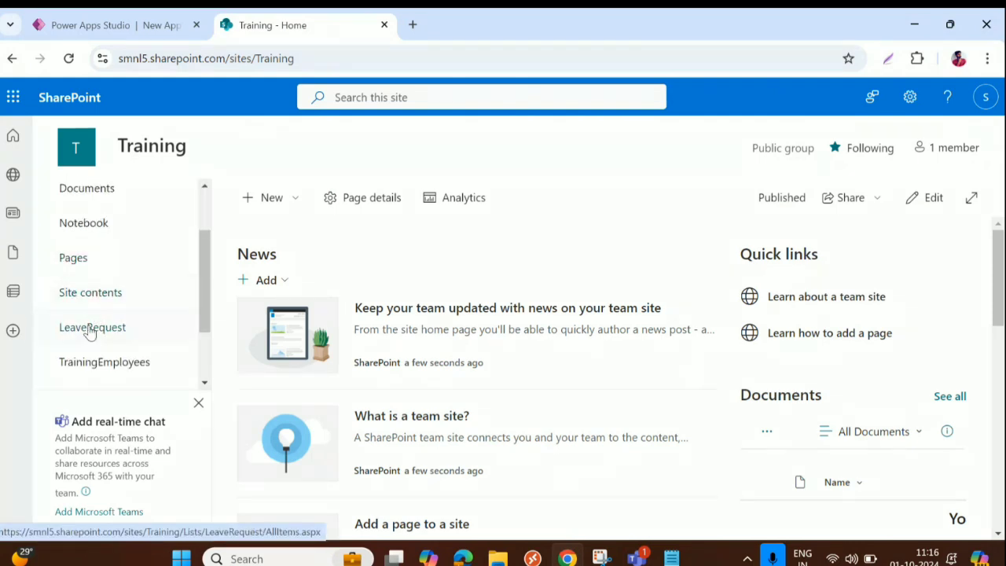
left_click(154, 149)
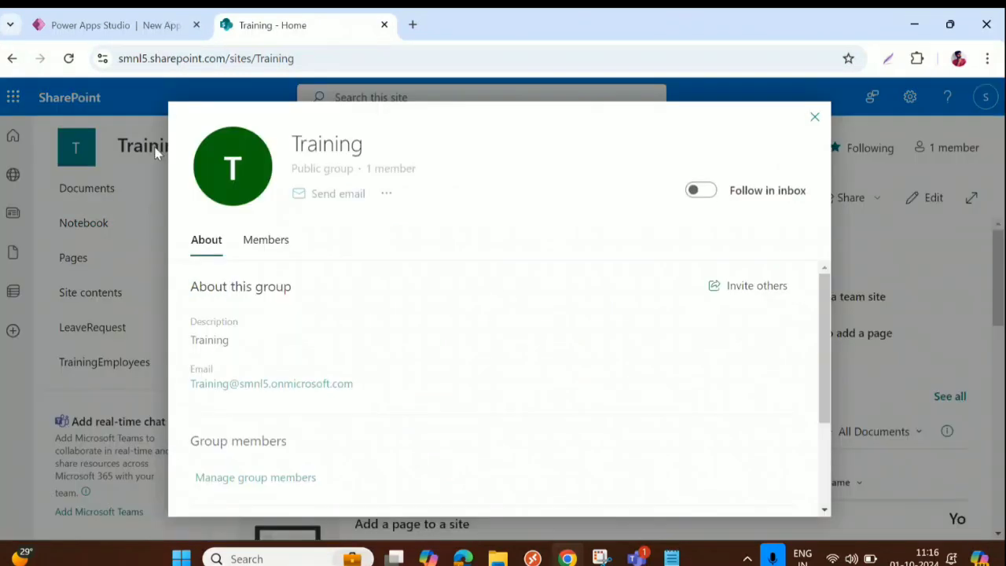
left_click(814, 117)
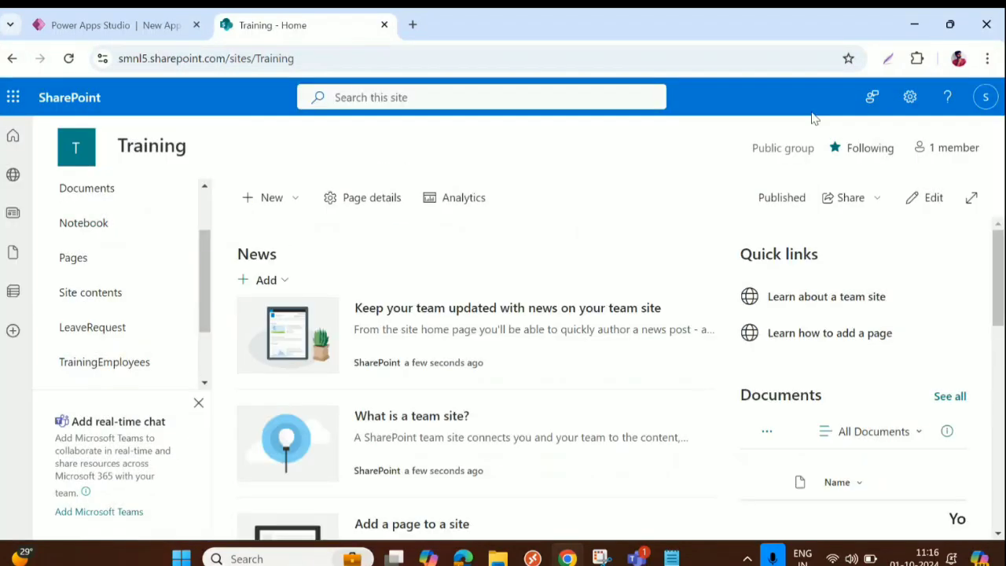
left_click(315, 58)
key("ctrl+c")
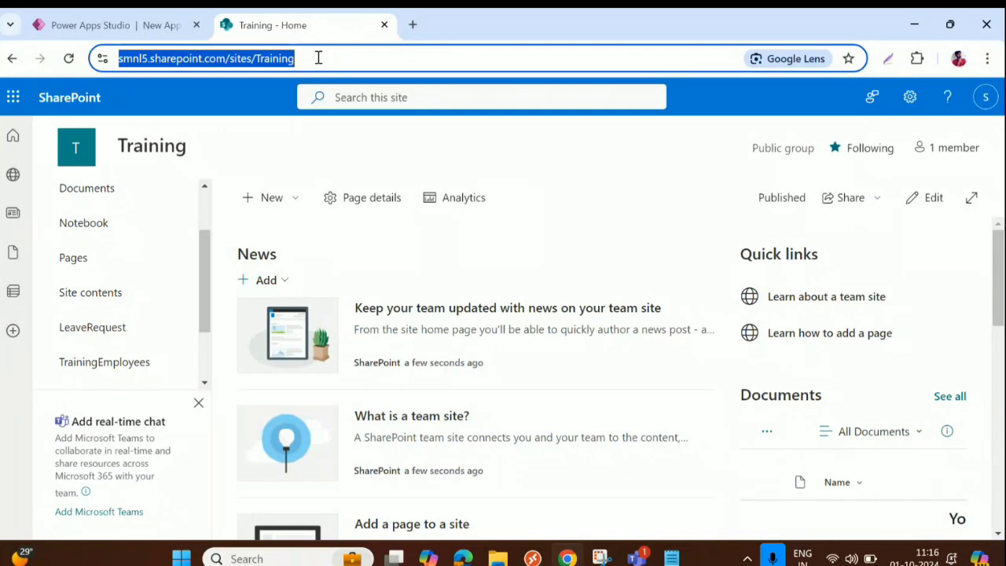
left_click(144, 25)
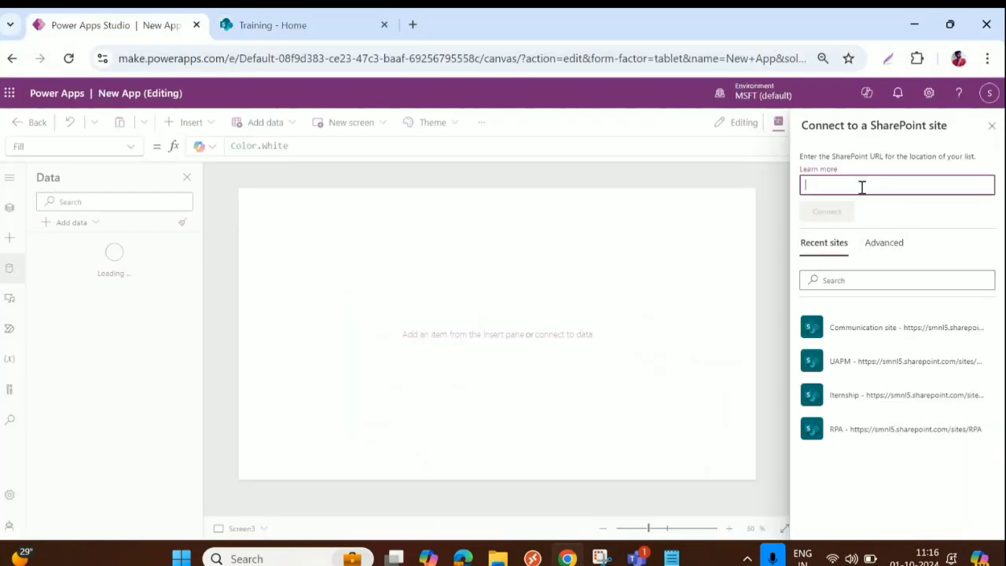
Step: Paste the Training site address and connect, then close the list picker without choosing a list
key("ctrl+v")
left_click(829, 214)
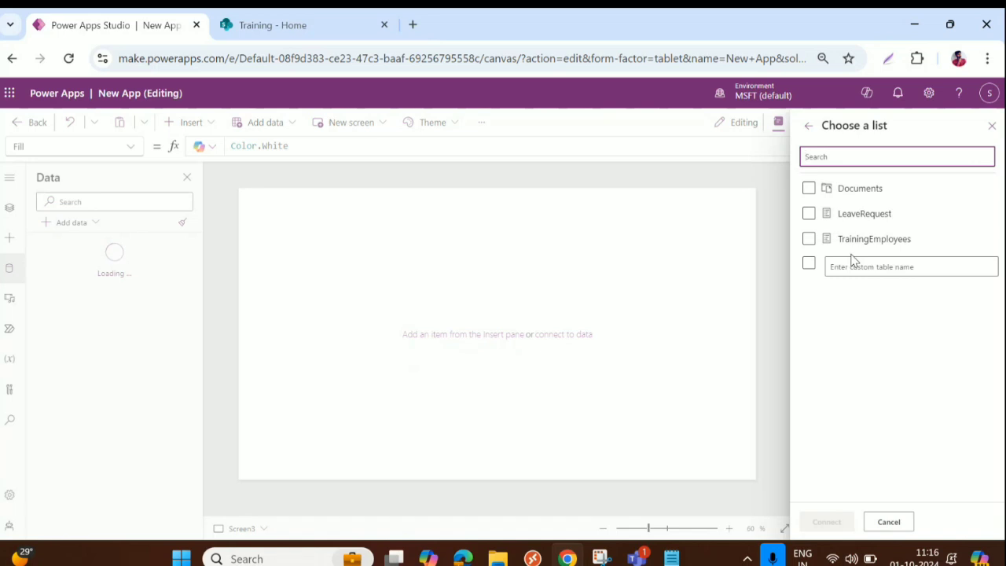
left_click(991, 126)
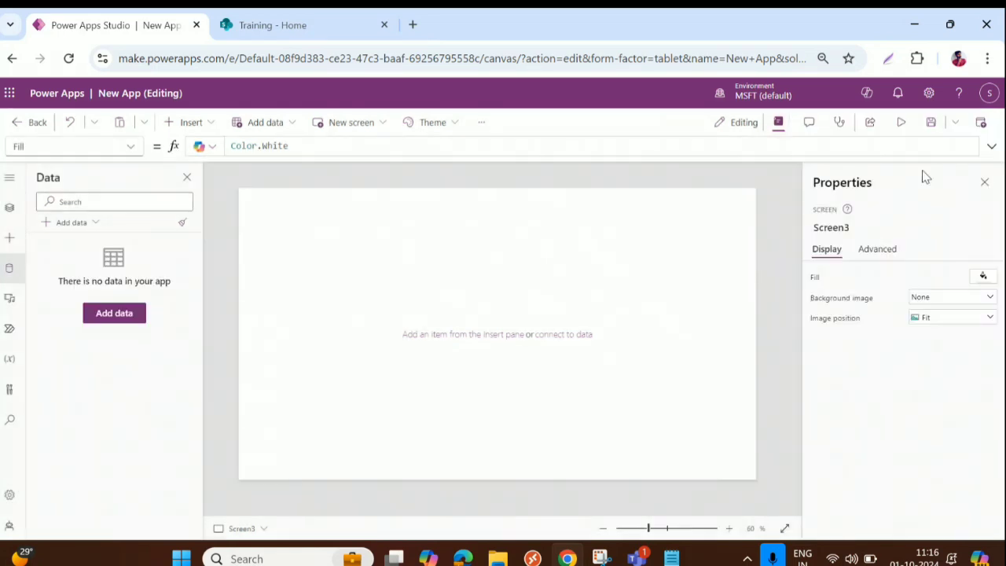
left_click(9, 269)
Step: Add a new data source by searching 'ShareP' and using the first existing SharePoint connection
left_click(10, 271)
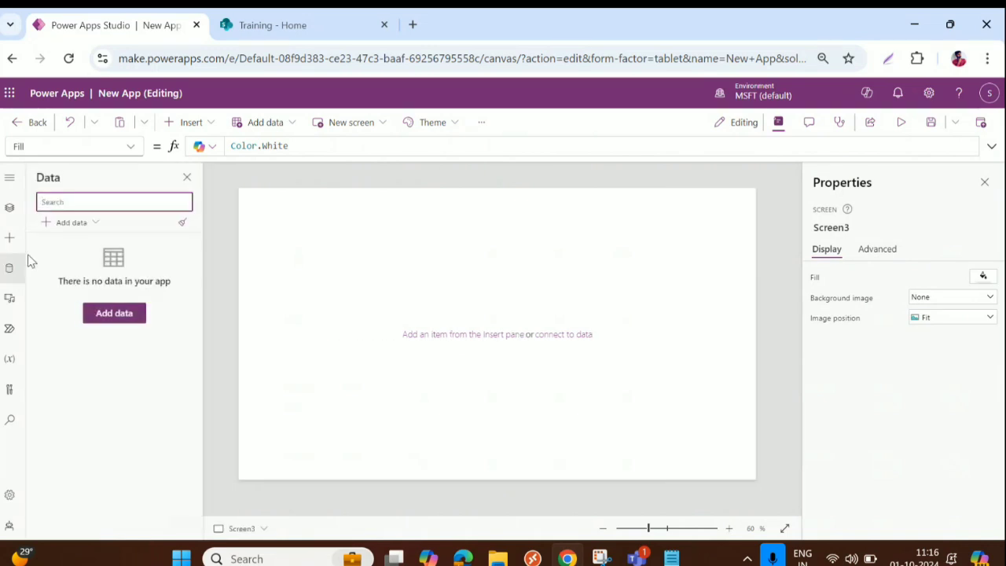
left_click(69, 222)
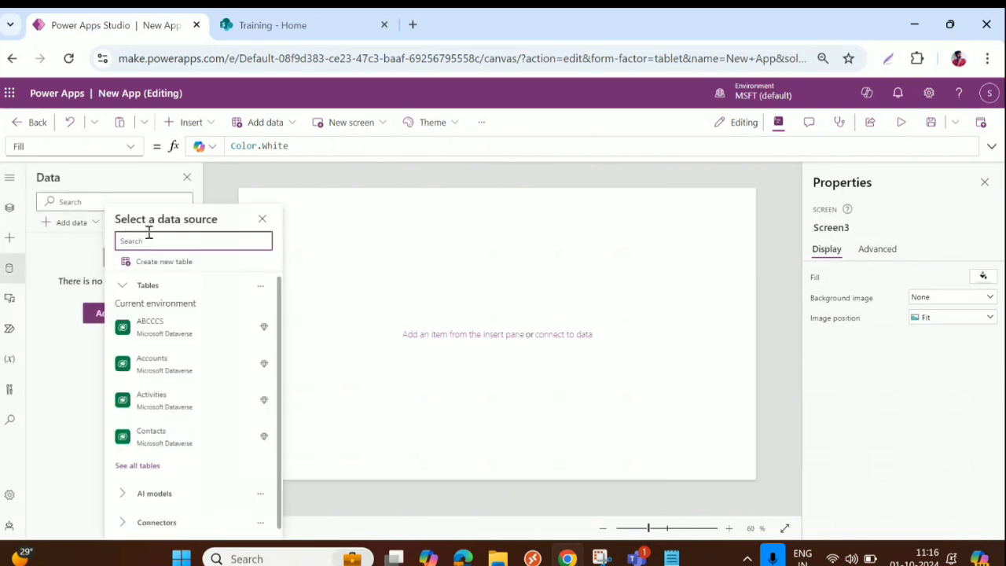
type("Share")
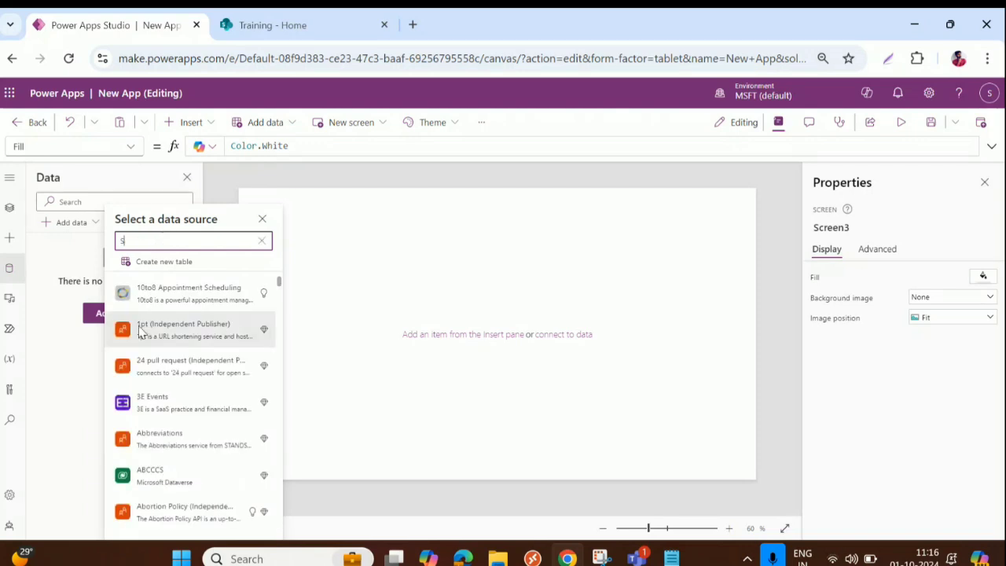
mouse_move(140, 341)
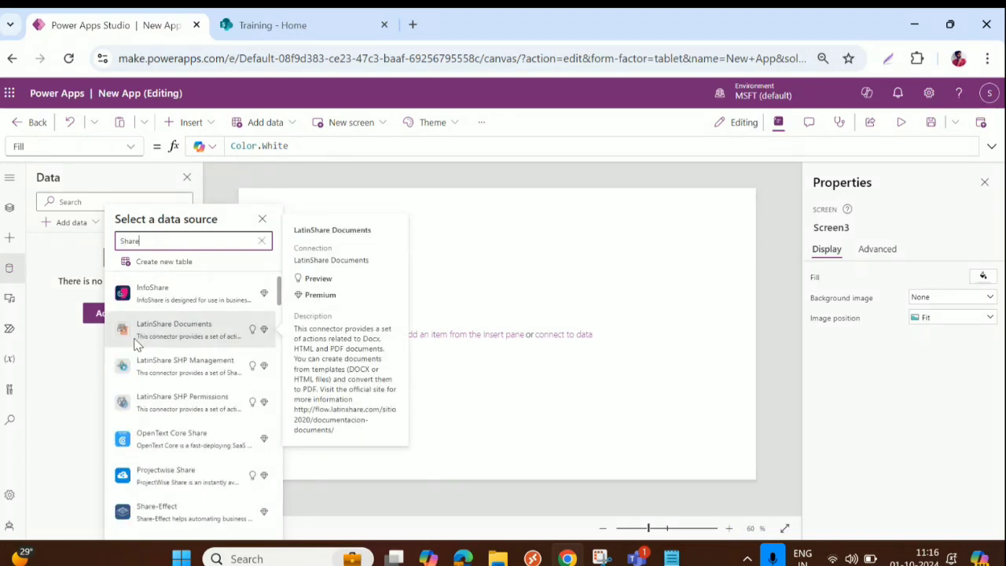
type("Po")
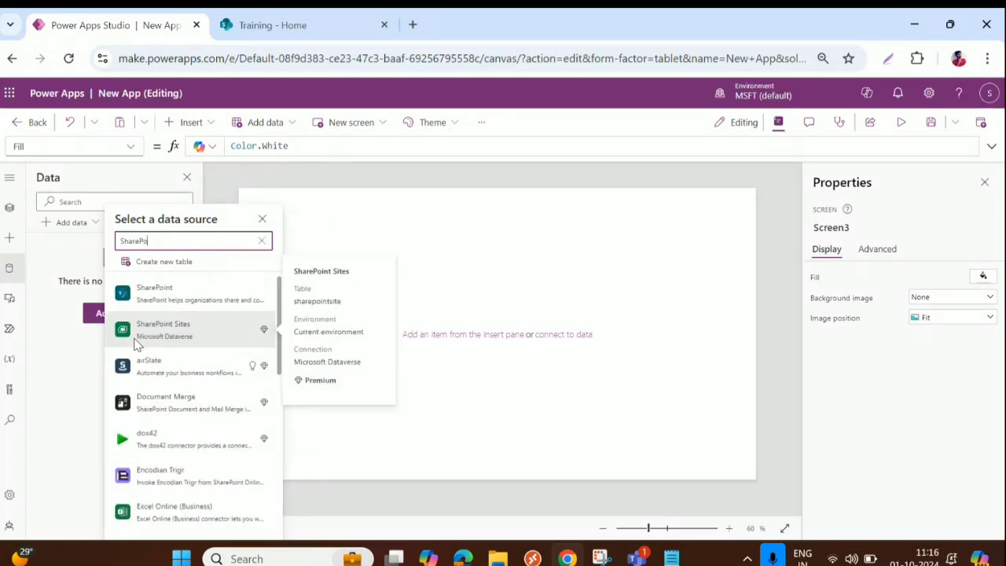
left_click(181, 281)
mouse_move(153, 287)
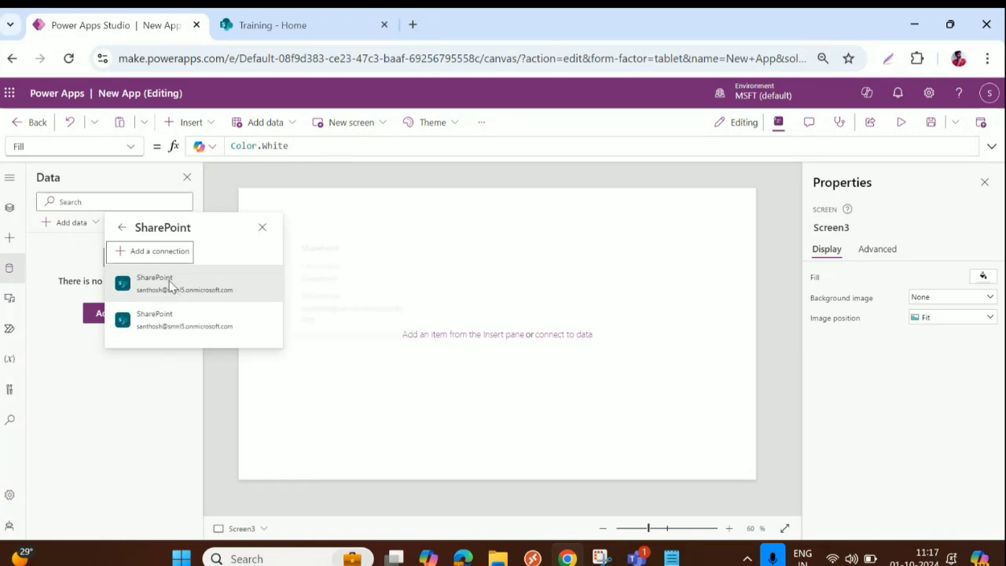
left_click(149, 290)
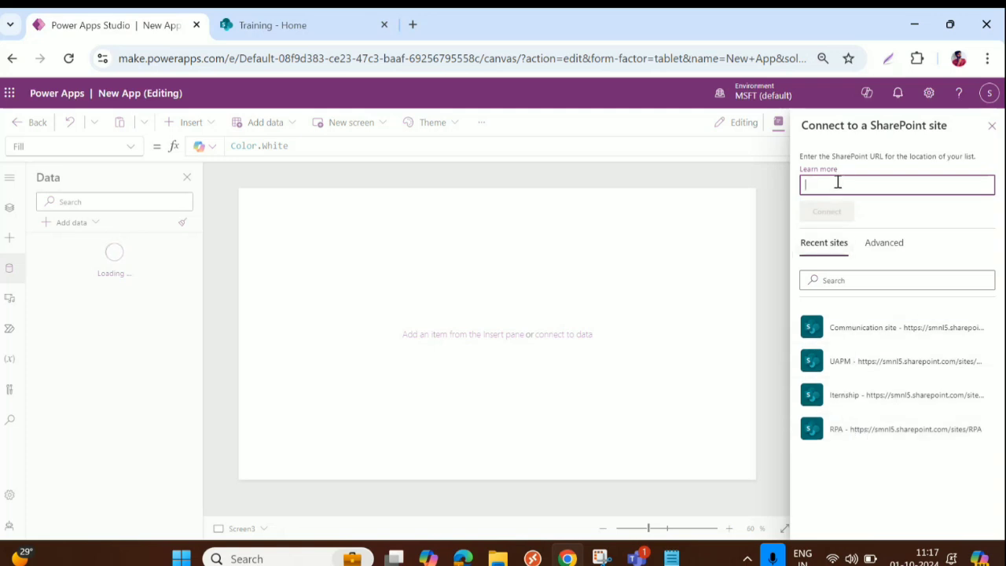
Step: Paste the Training site address, connect, and add its TrainingEmployees list
key("ctrl+v")
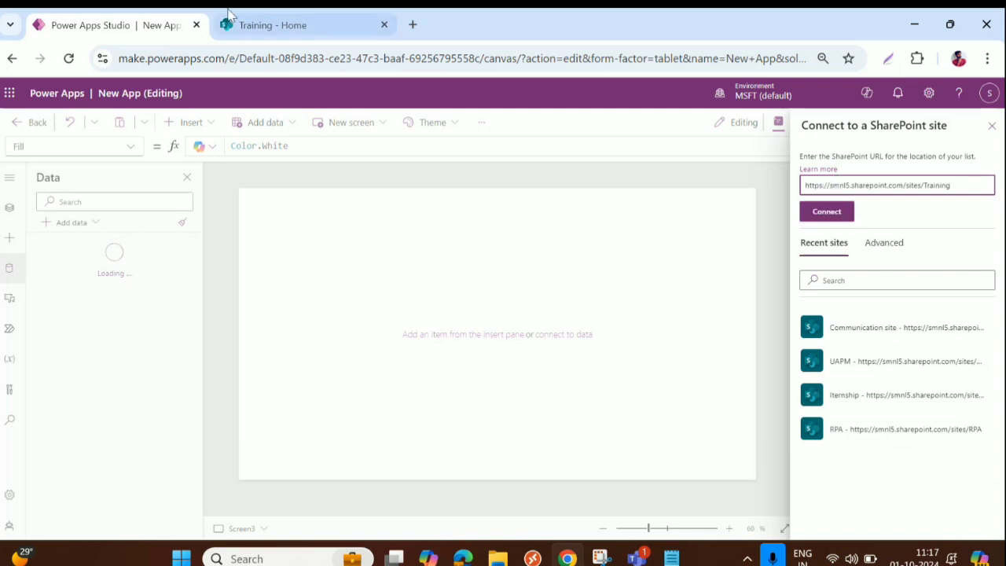
left_click(271, 24)
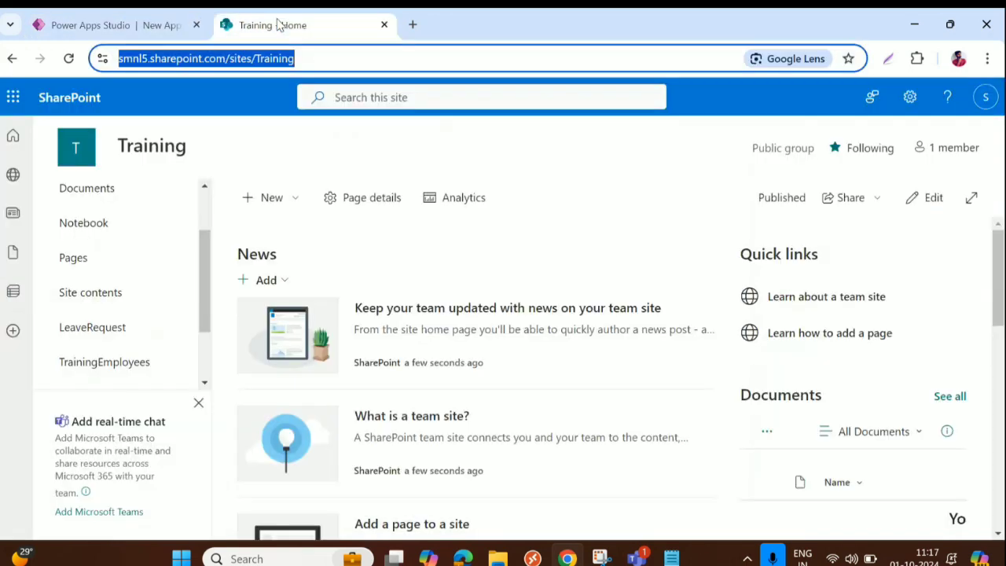
left_click(115, 22)
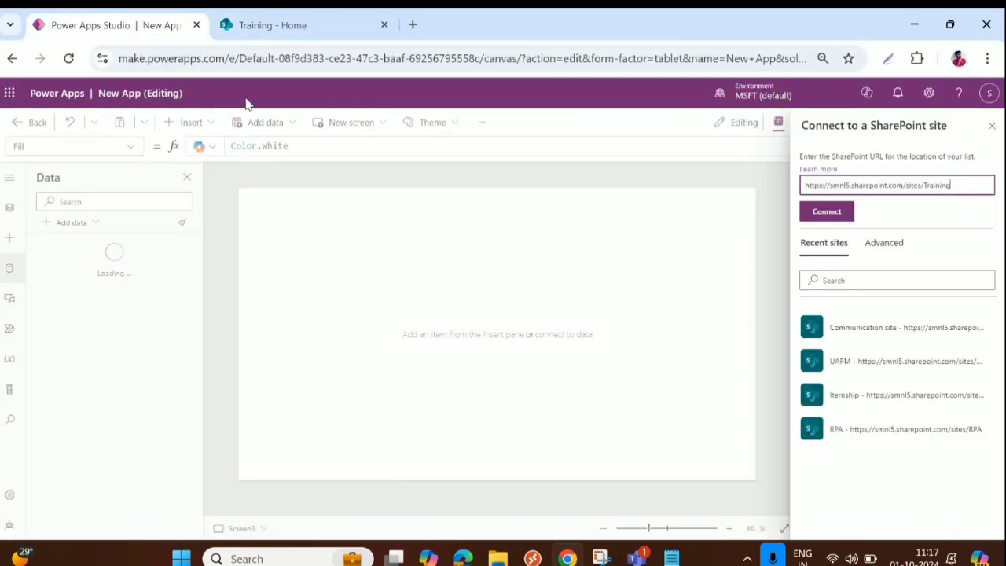
left_click(827, 214)
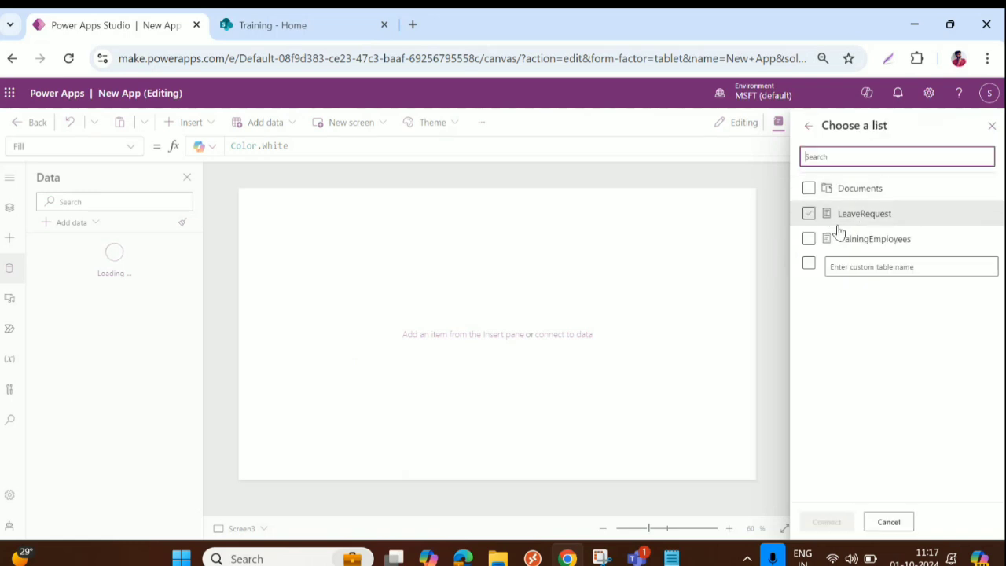
left_click(812, 239)
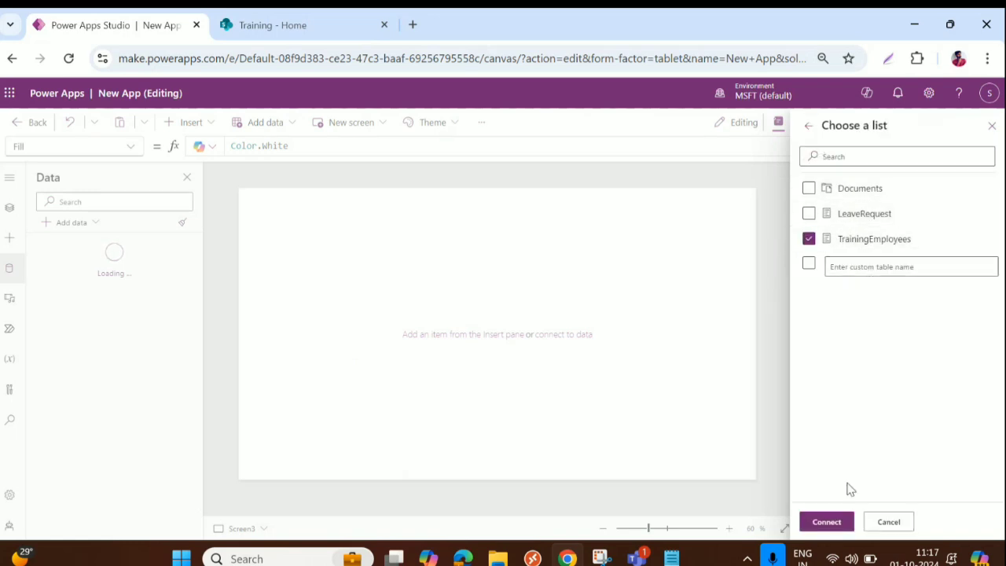
left_click(825, 525)
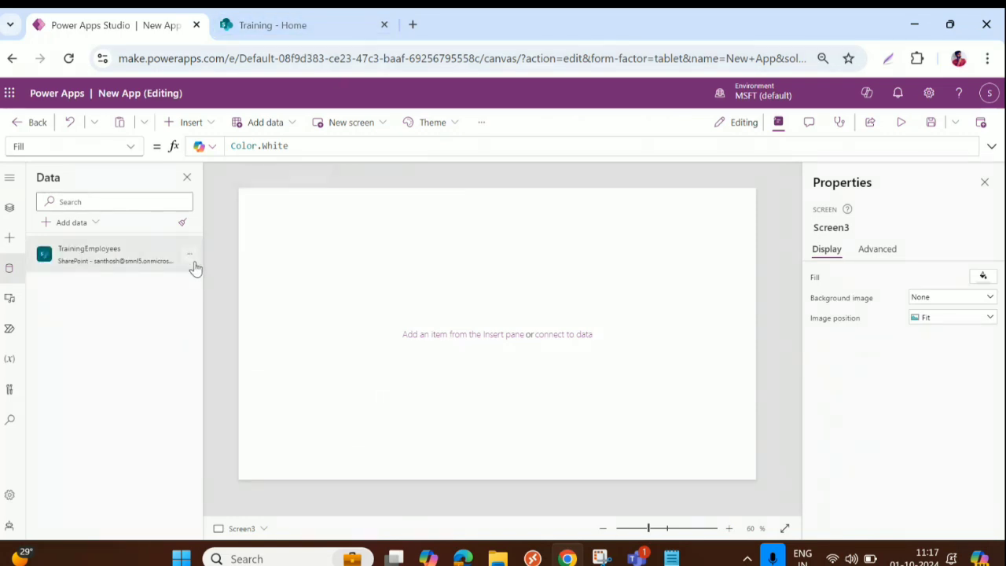
Step: Insert a rectangle as a full-width, 75-high header bar at the top-left of the screen
mouse_move(72, 263)
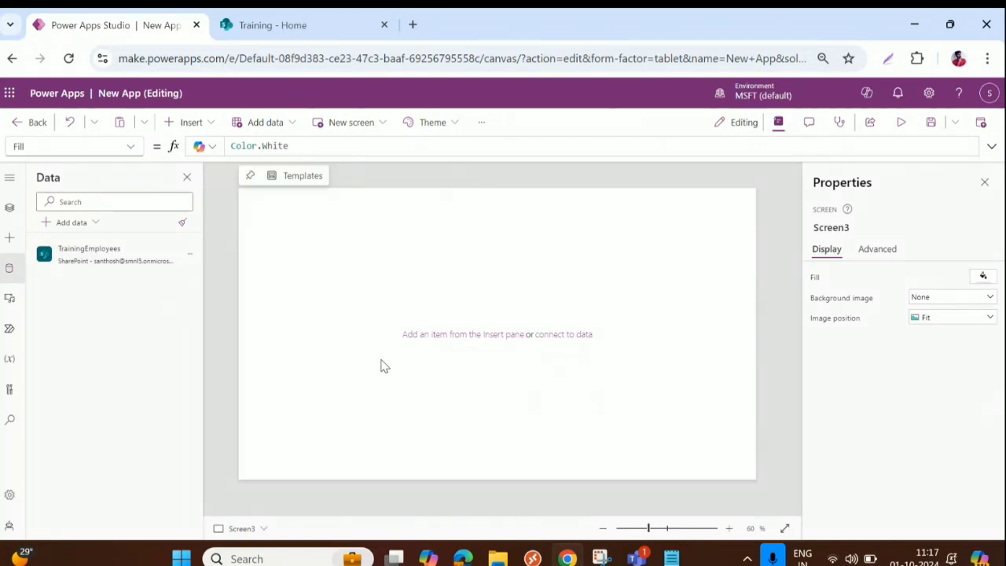
left_click(167, 124)
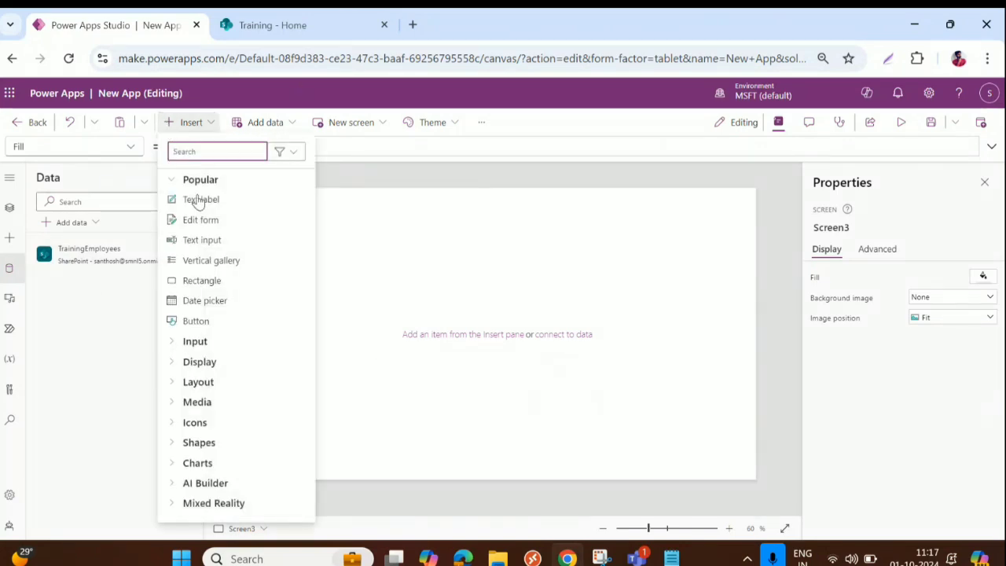
left_click(198, 282)
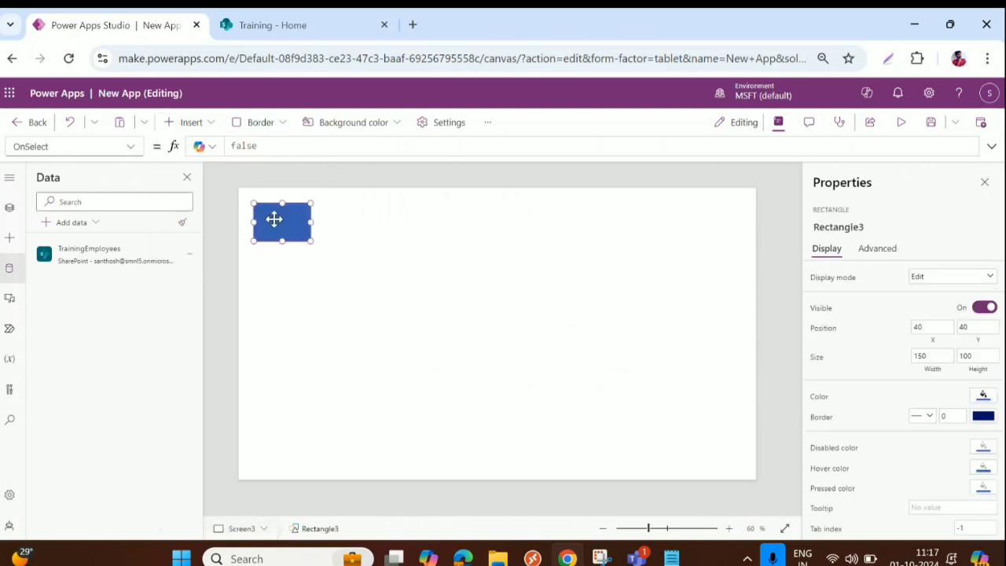
left_click_drag(274, 219, 757, 207)
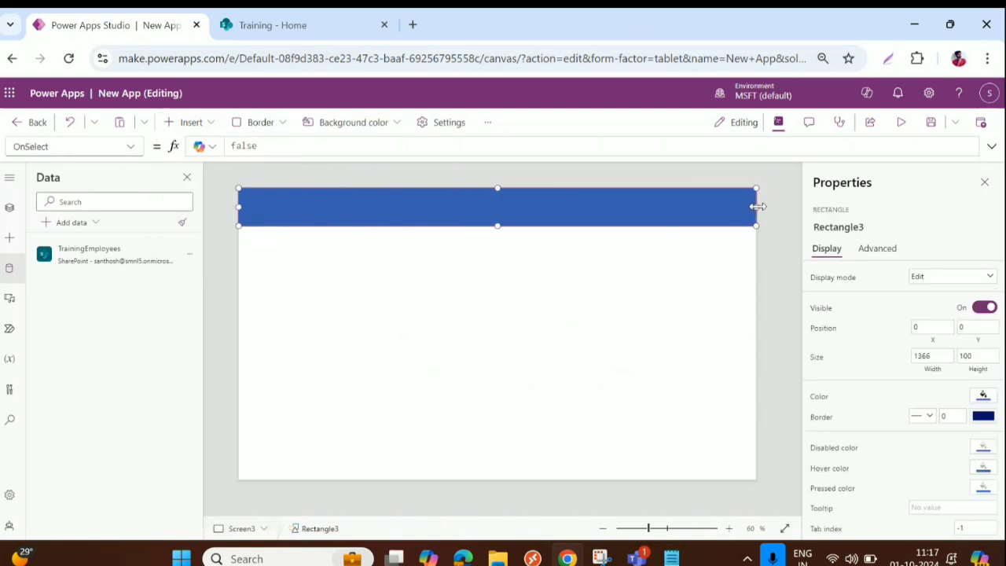
left_click_drag(497, 223, 496, 215)
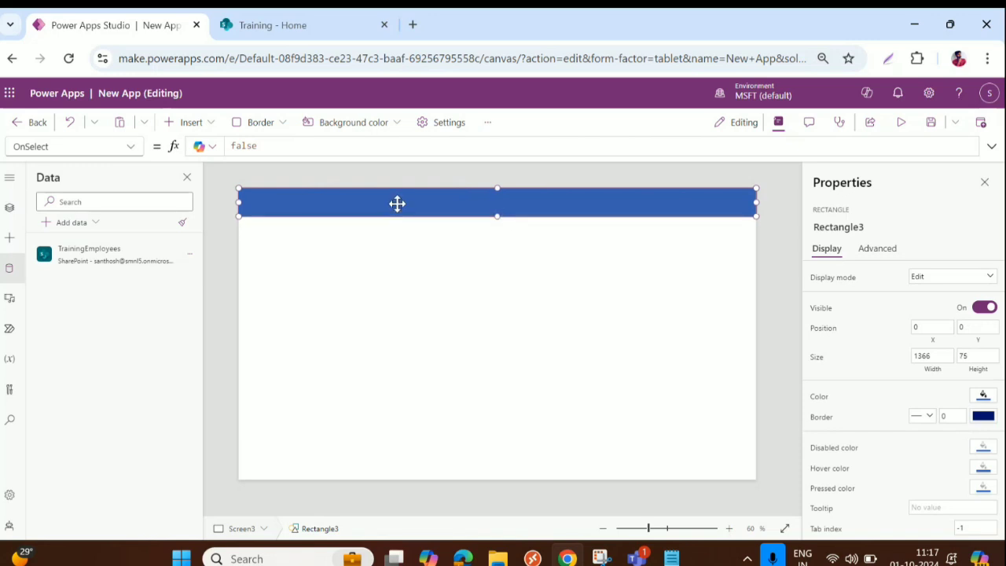
Step: Copy the header bar and move the duplicate to the screen bottom as a footer
key("ctrl+c")
key("ctrl+v")
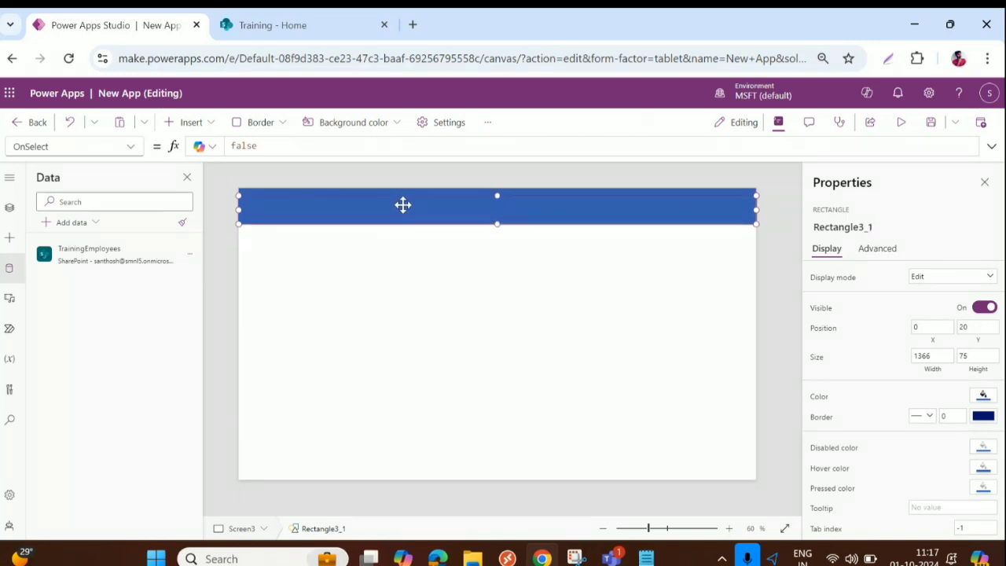
left_click_drag(402, 204, 436, 470)
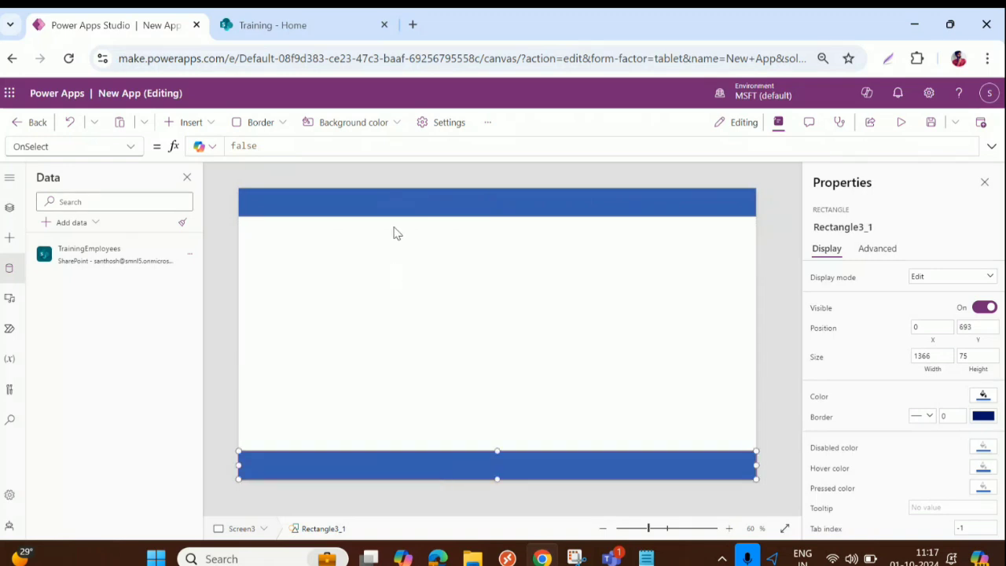
left_click(391, 202)
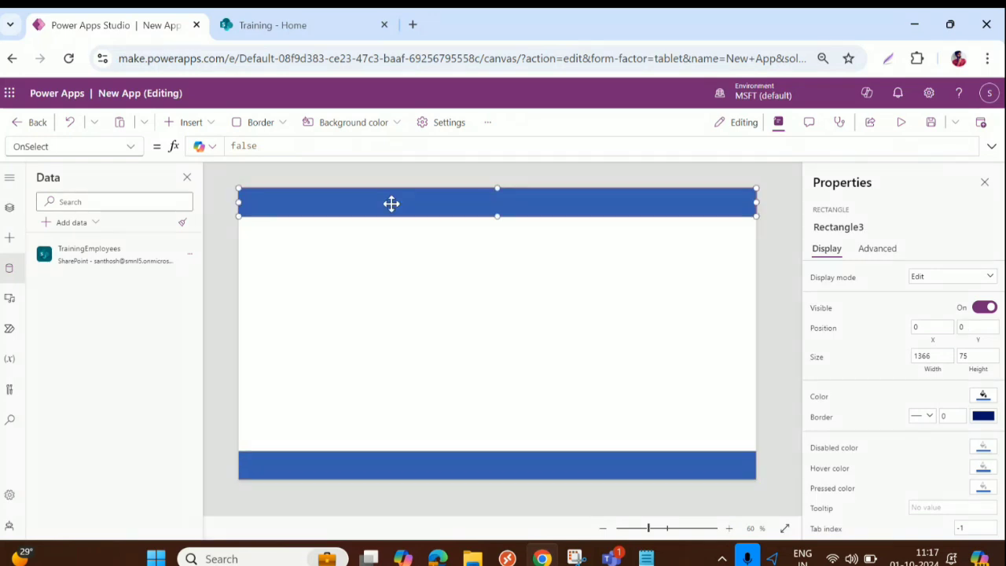
Step: Insert a text label in the header bar reading 'Add An Employee'
left_click(192, 122)
left_click(204, 200)
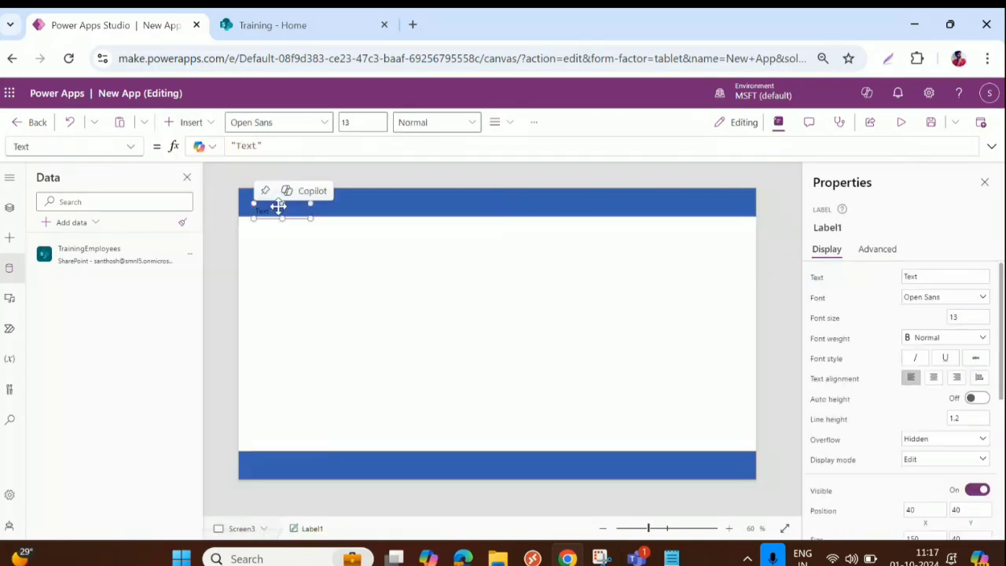
left_click_drag(277, 208, 436, 224)
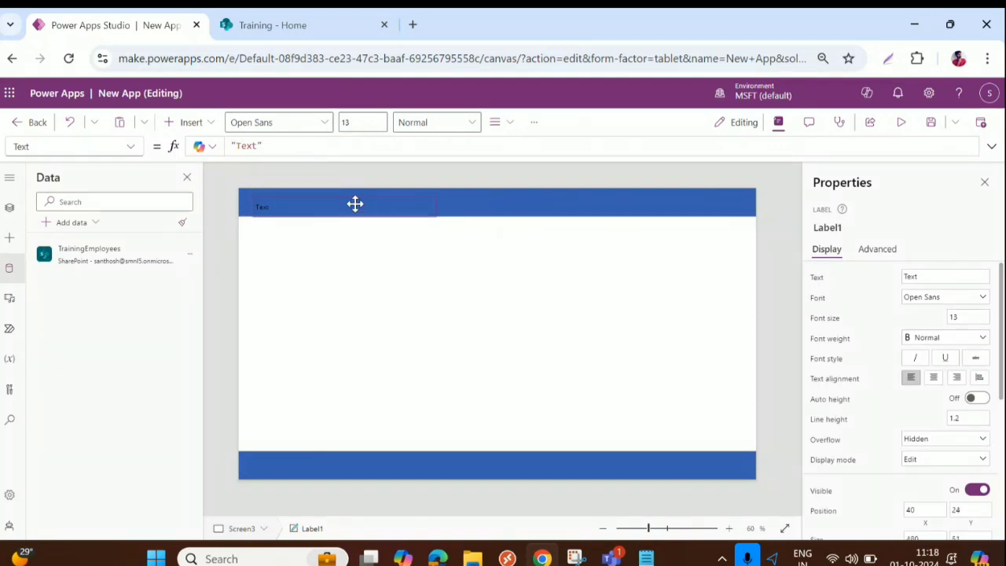
left_click_drag(350, 202, 345, 198)
double_click(920, 276)
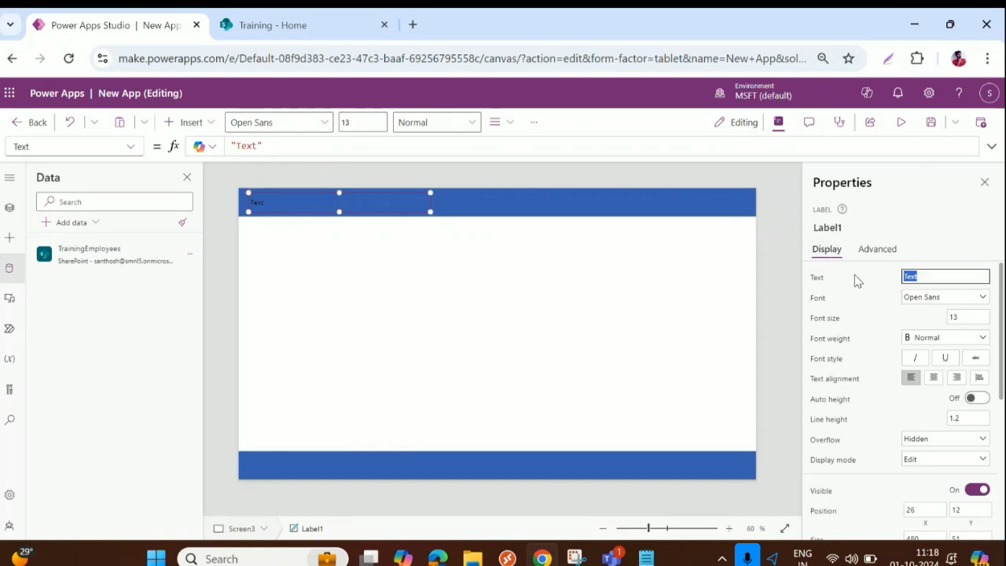
type("Add an")
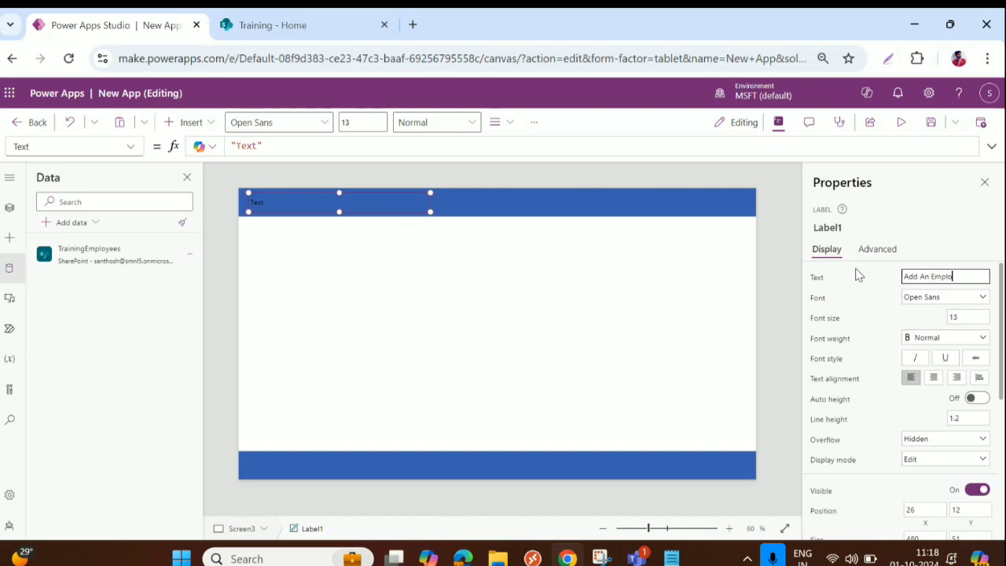
Step: Set the title's font to Arial at size 29
left_click(952, 302)
left_click(917, 312)
left_click(985, 315)
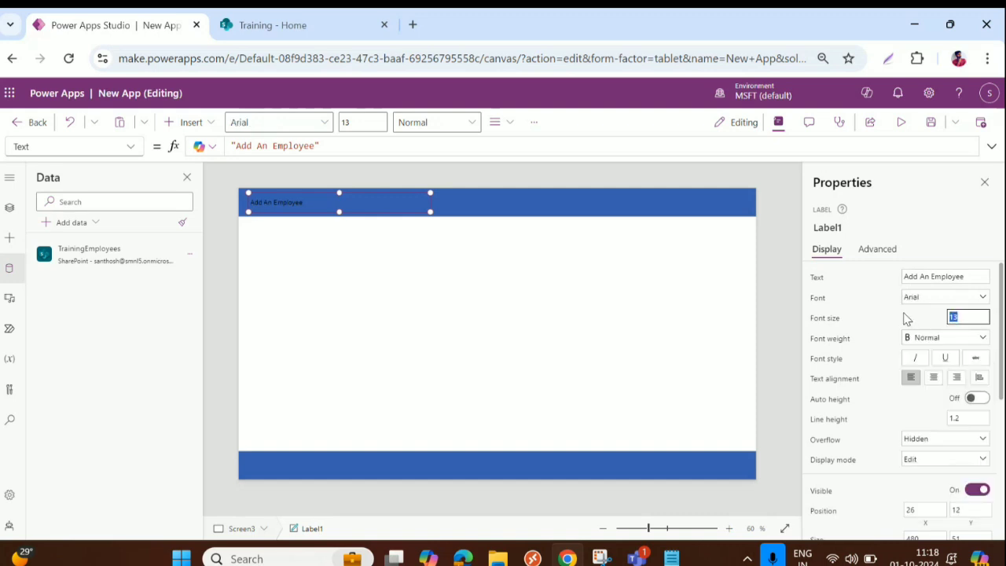
type("29")
key("Tab")
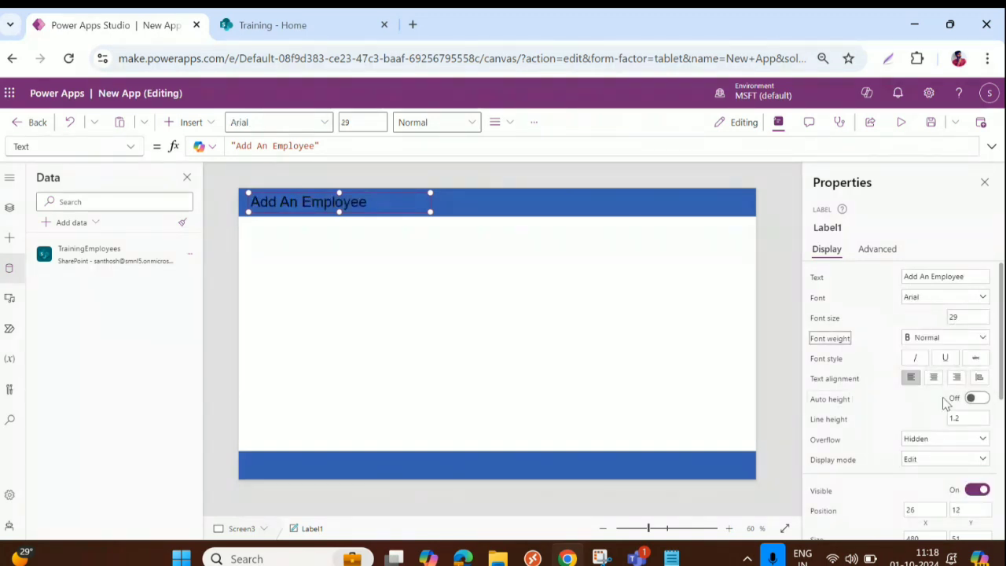
Step: Make the title text white with Semibold font weight
scroll(947, 410, "down", 1)
scroll(947, 410, "down", 1)
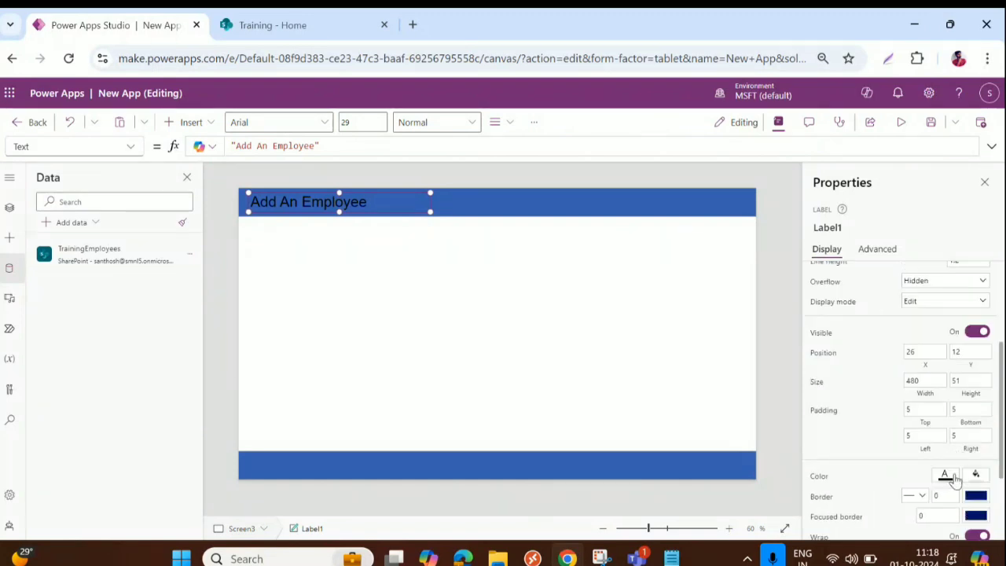
left_click(946, 476)
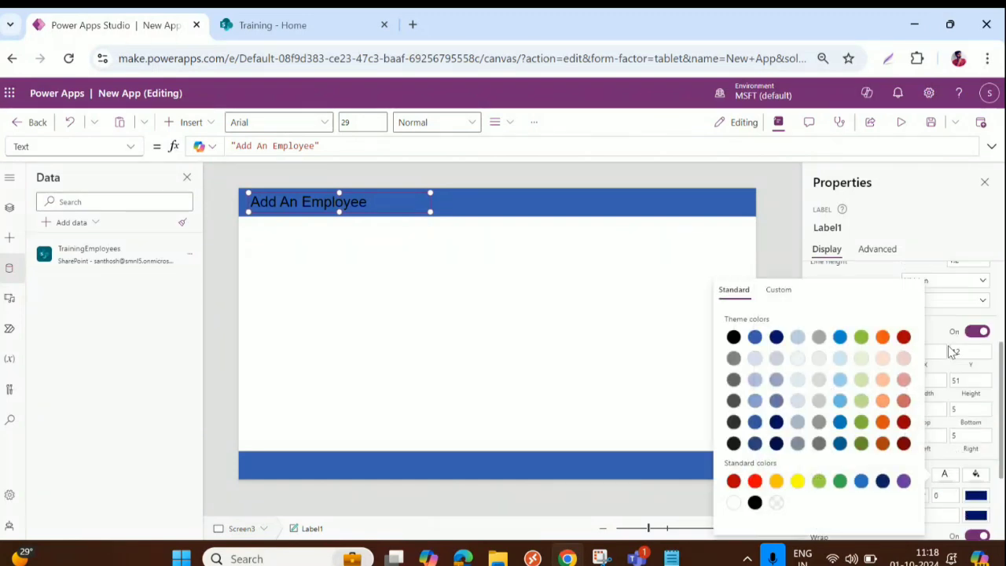
left_click(732, 504)
scroll(957, 334, "up", 2)
scroll(958, 334, "up", 1)
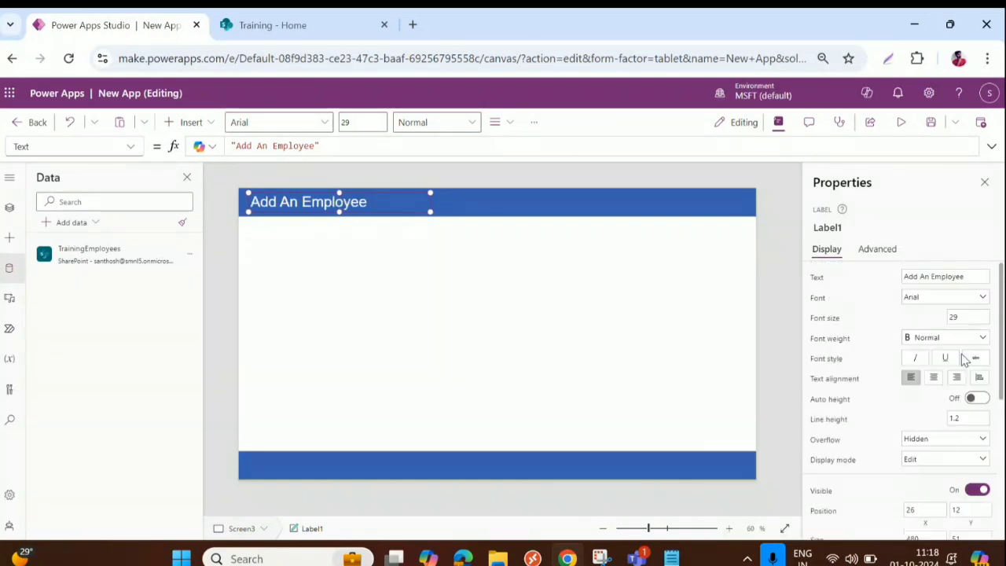
left_click(955, 340)
left_click(937, 354)
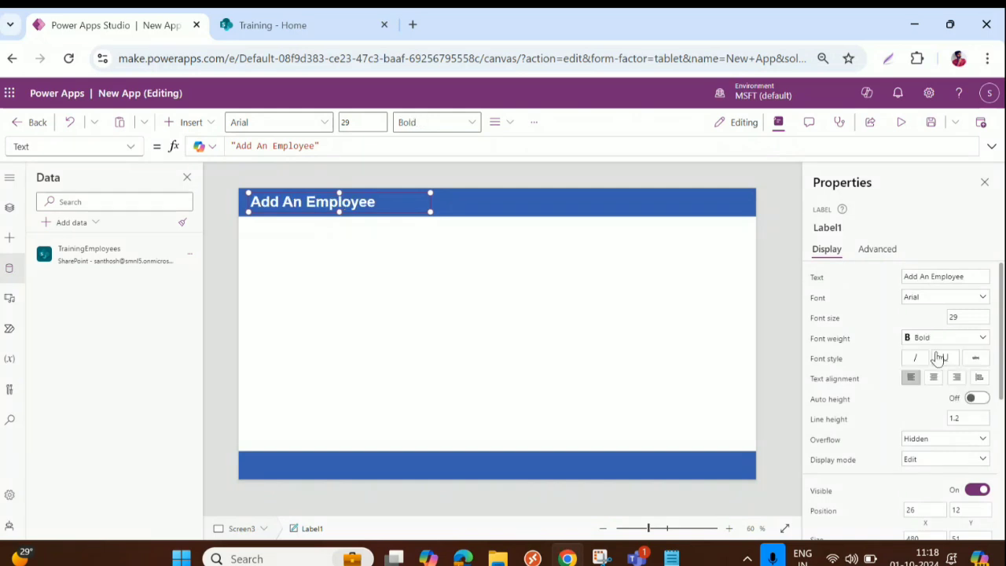
left_click(950, 342)
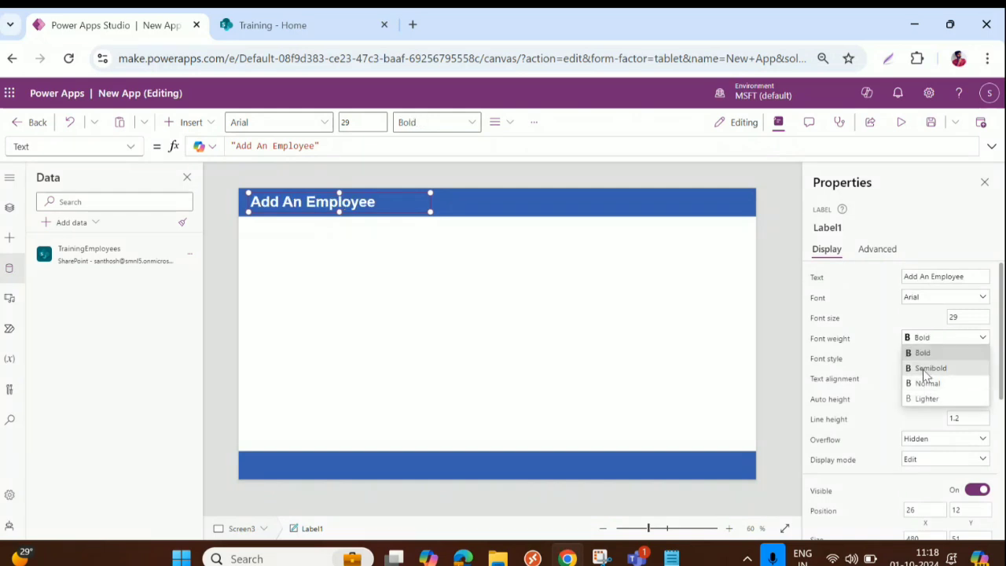
left_click(927, 367)
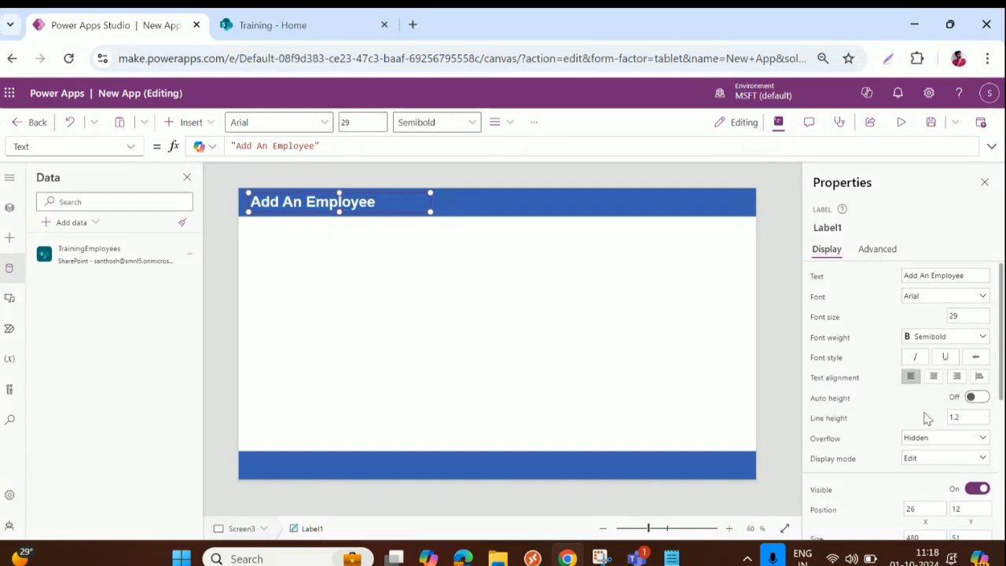
Step: Set the title label's display mode to View
scroll(928, 417, "down", 1)
left_click(943, 384)
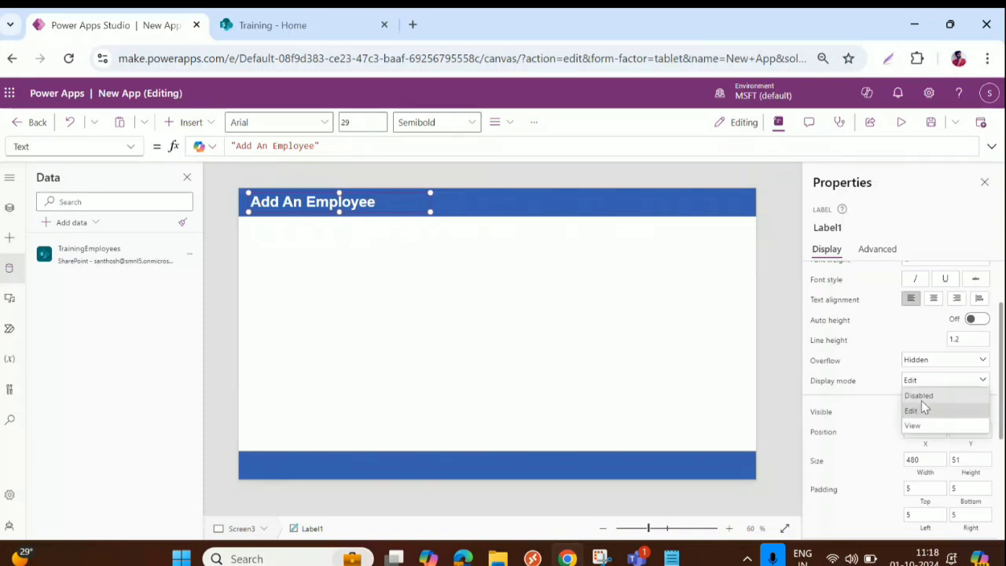
left_click(921, 427)
left_click(611, 325)
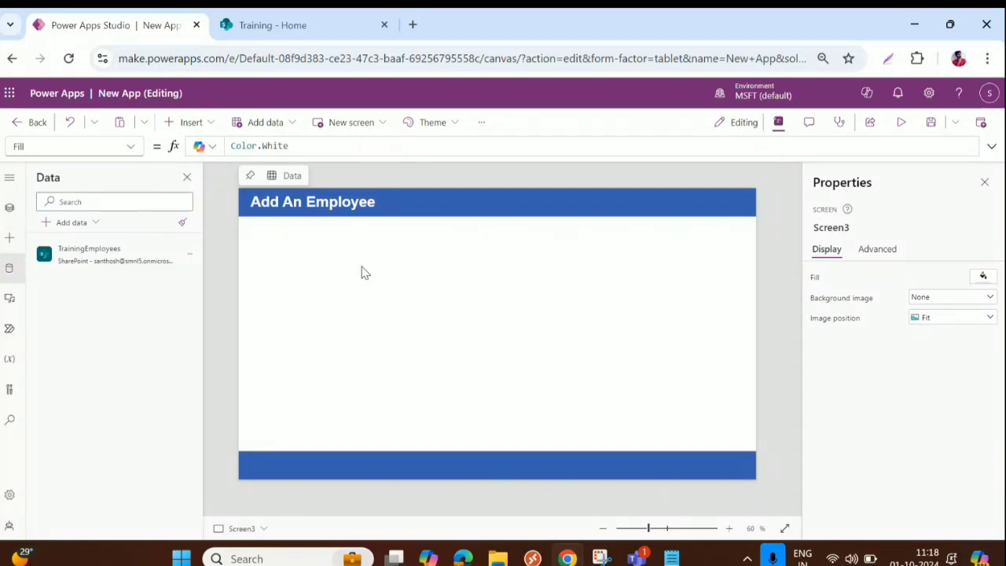
Step: Insert an edit form and move it down below the header bar
left_click(179, 126)
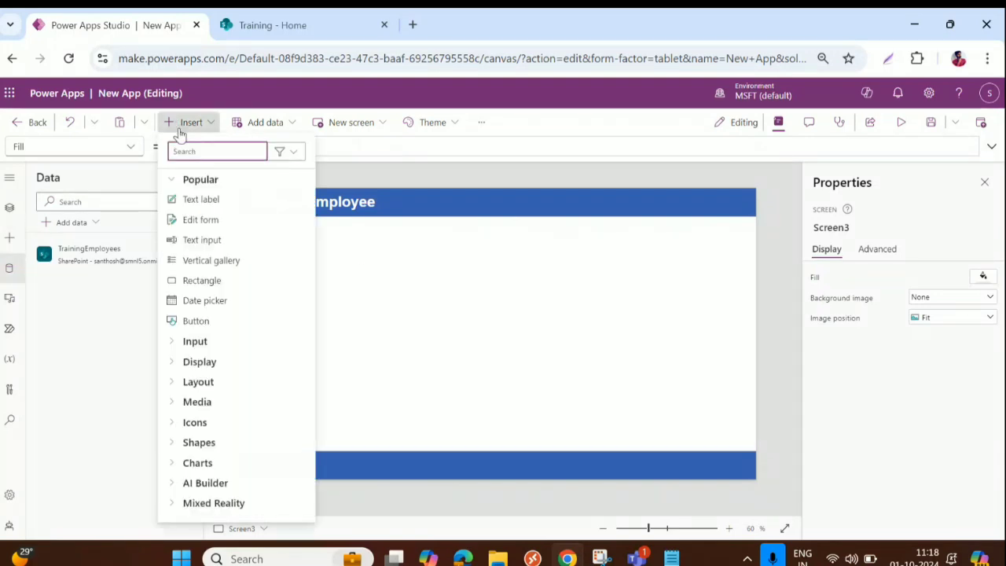
left_click(203, 222)
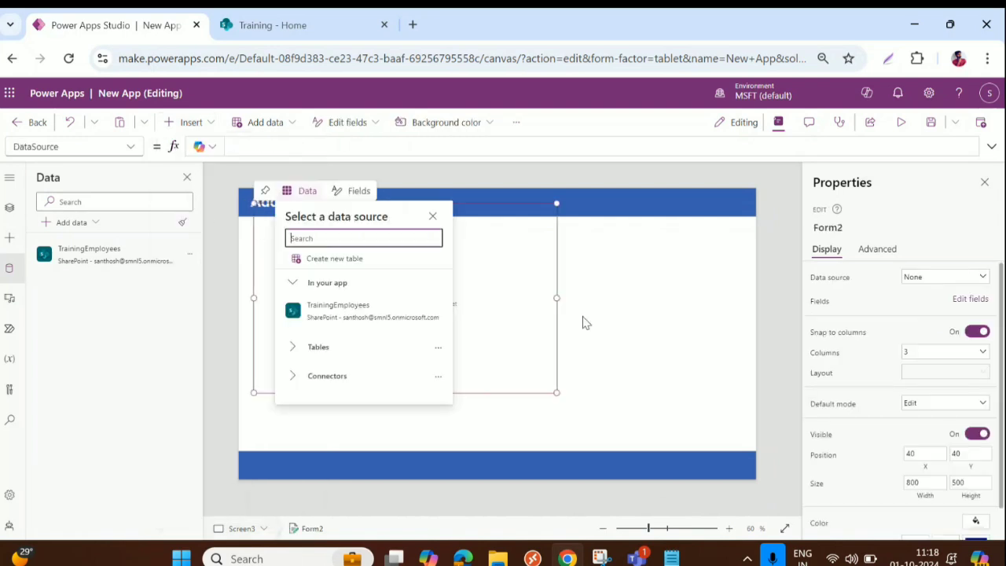
left_click_drag(495, 202, 509, 233)
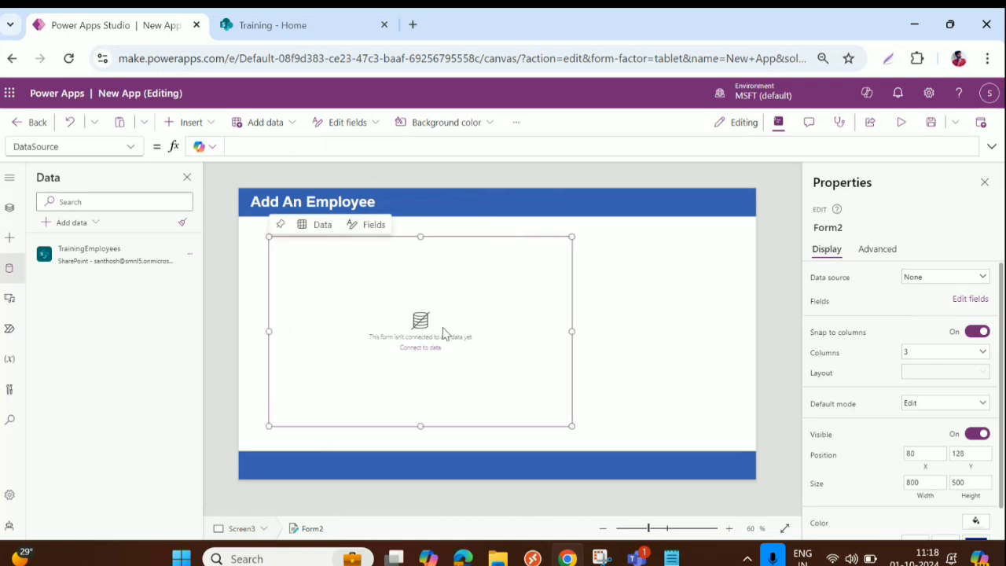
Step: Set Form2's DataSource to TrainingEmployees via the formula bar
left_click(10, 207)
left_click(78, 346)
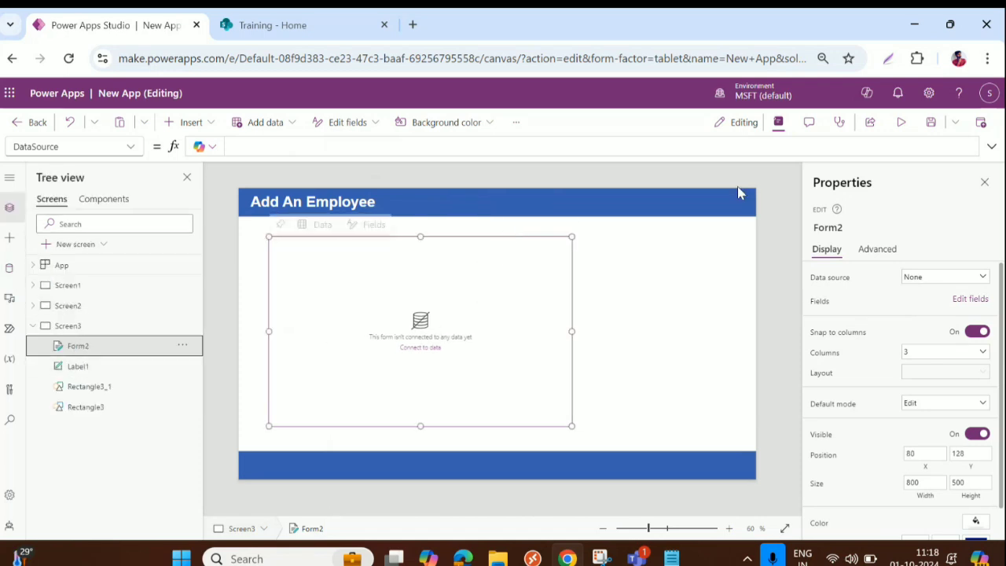
left_click(832, 280)
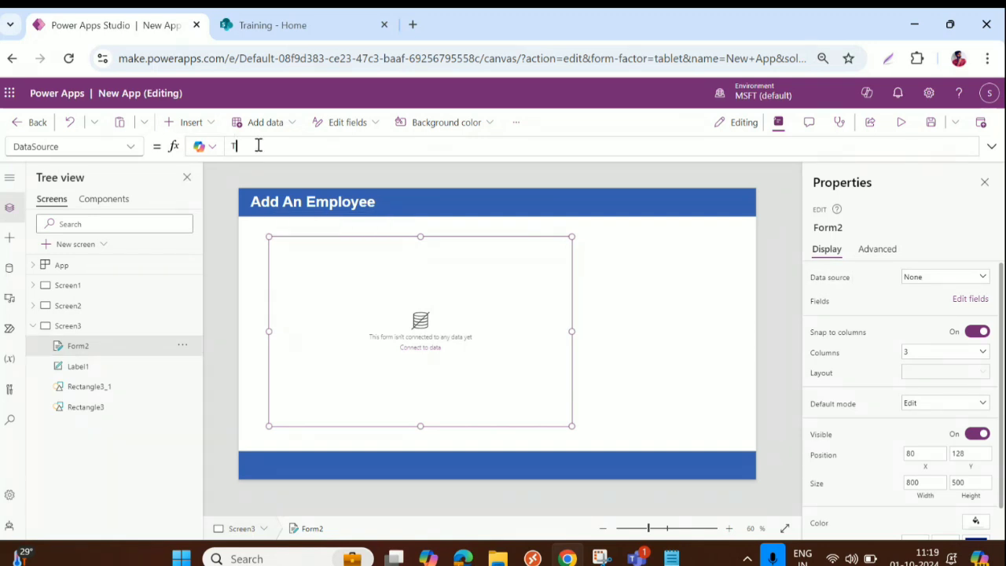
type("r")
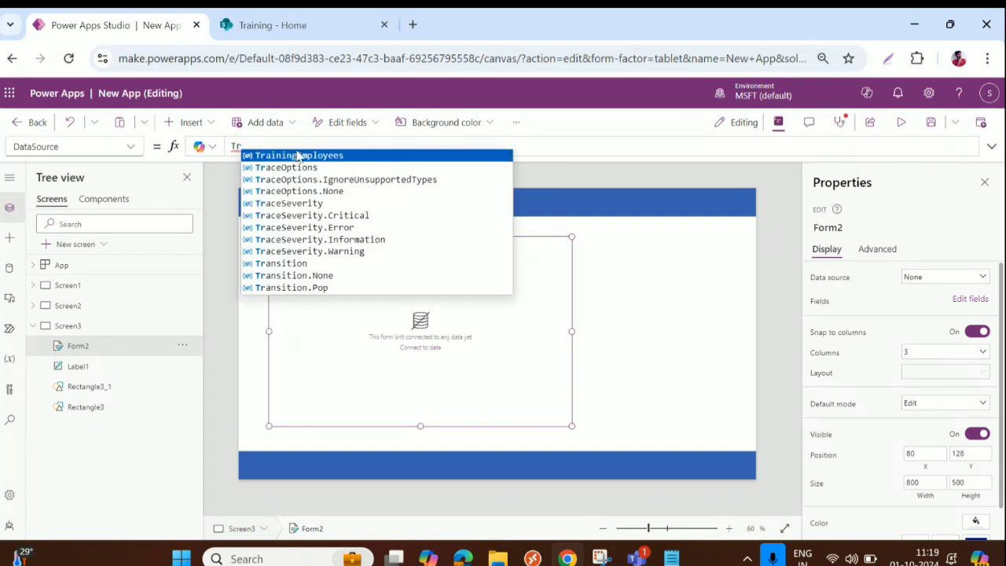
left_click(299, 155)
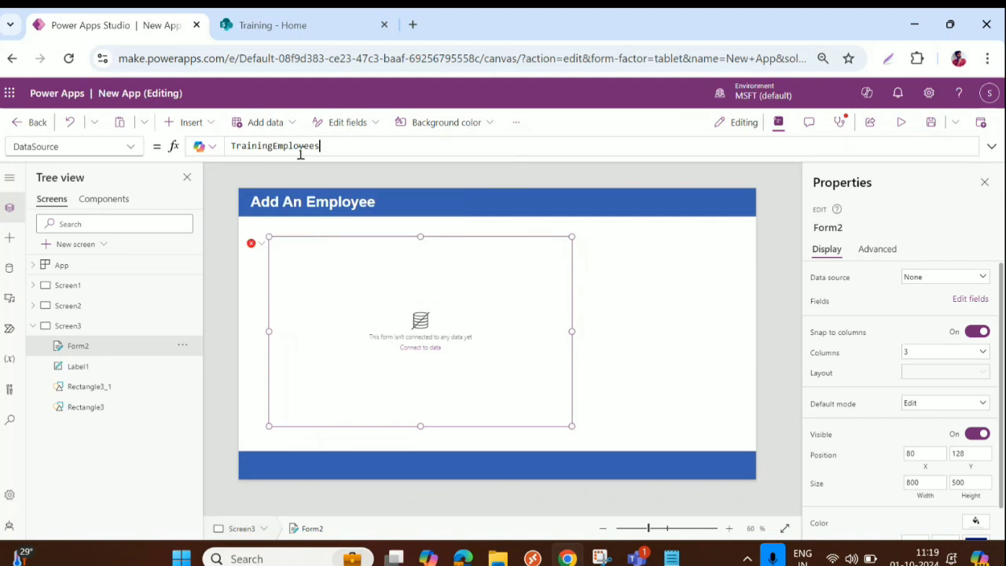
left_click(296, 24)
left_click(95, 362)
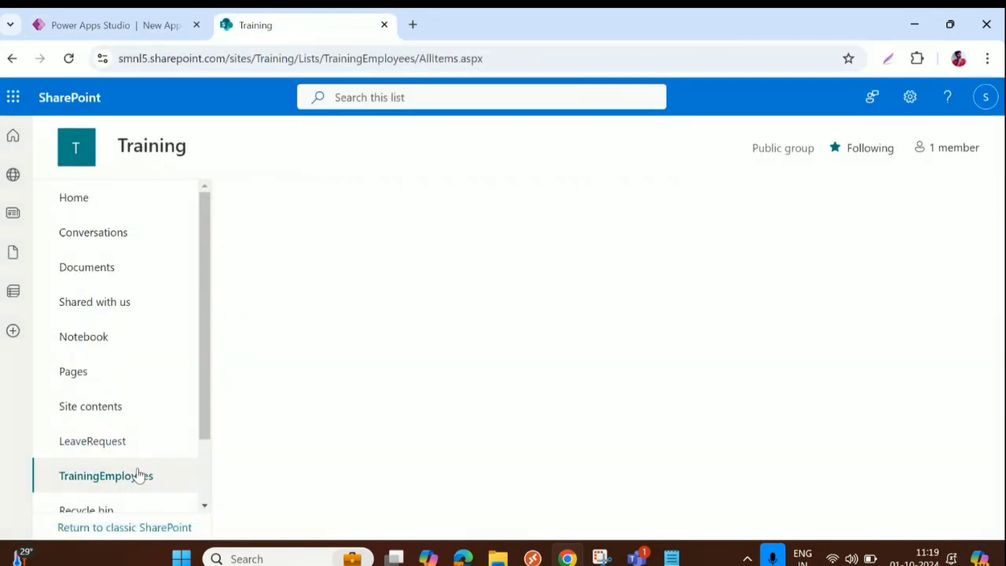
left_click(161, 24)
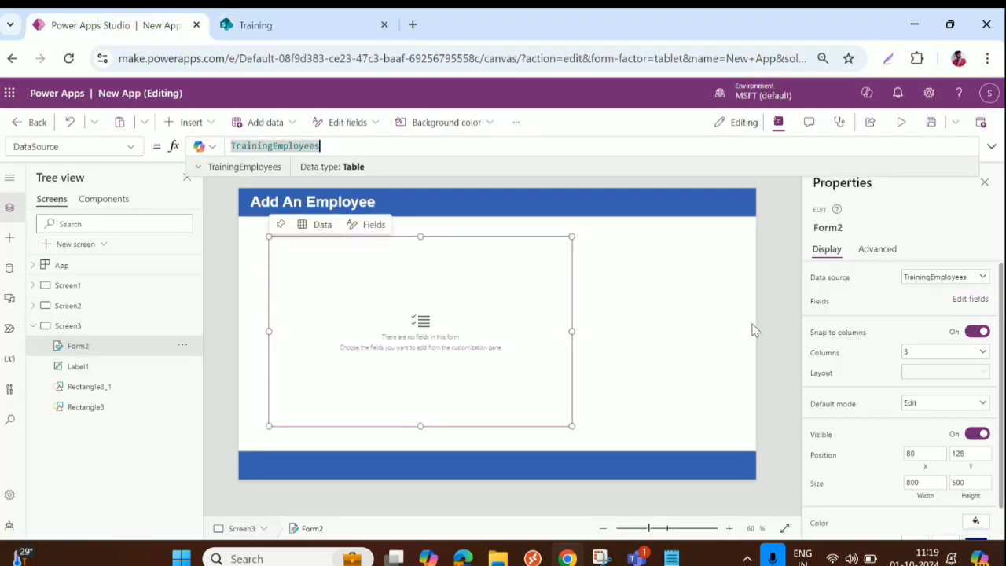
Step: In the form's field chooser, tick Name, PINCODE, ProfilePicture, RMEmail and RMName
left_click(972, 301)
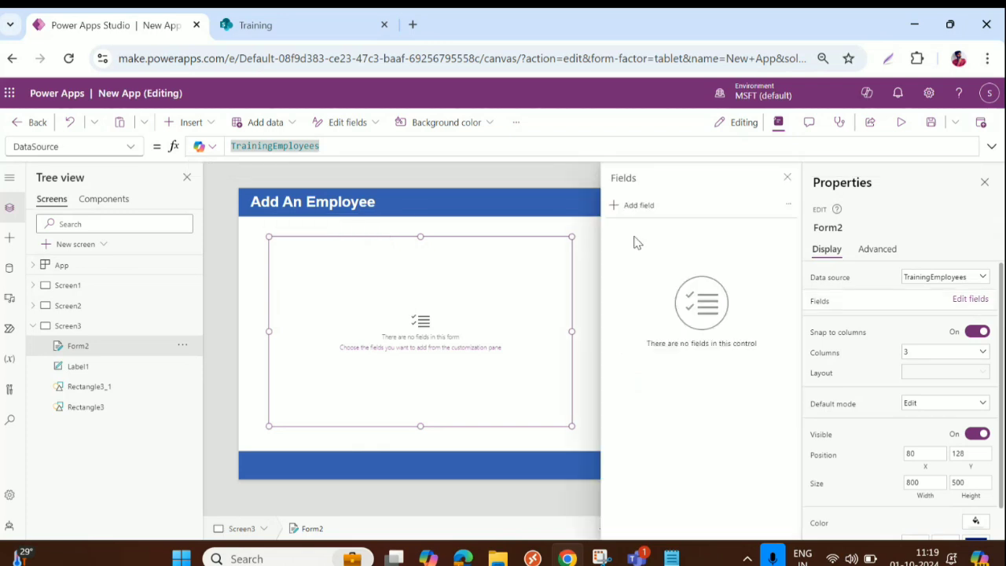
left_click(631, 206)
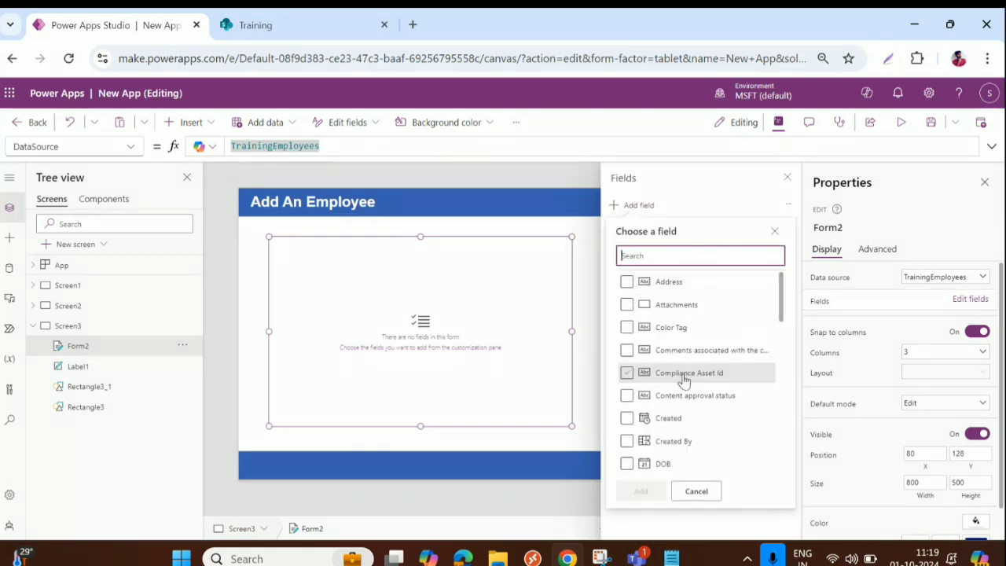
scroll(684, 381, "down", 2)
scroll(684, 383, "down", 8)
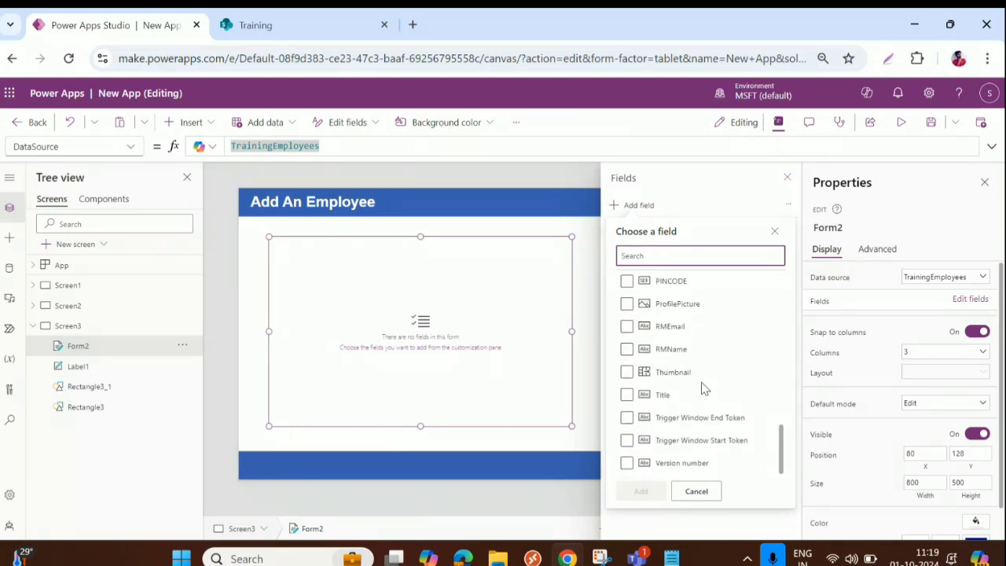
scroll(697, 366, "up", 3)
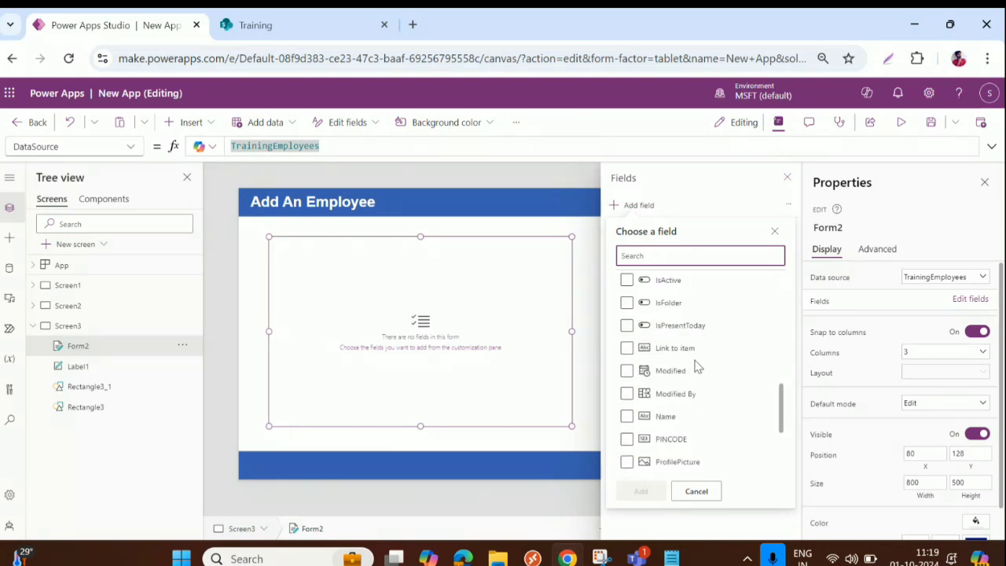
scroll(696, 366, "up", 6)
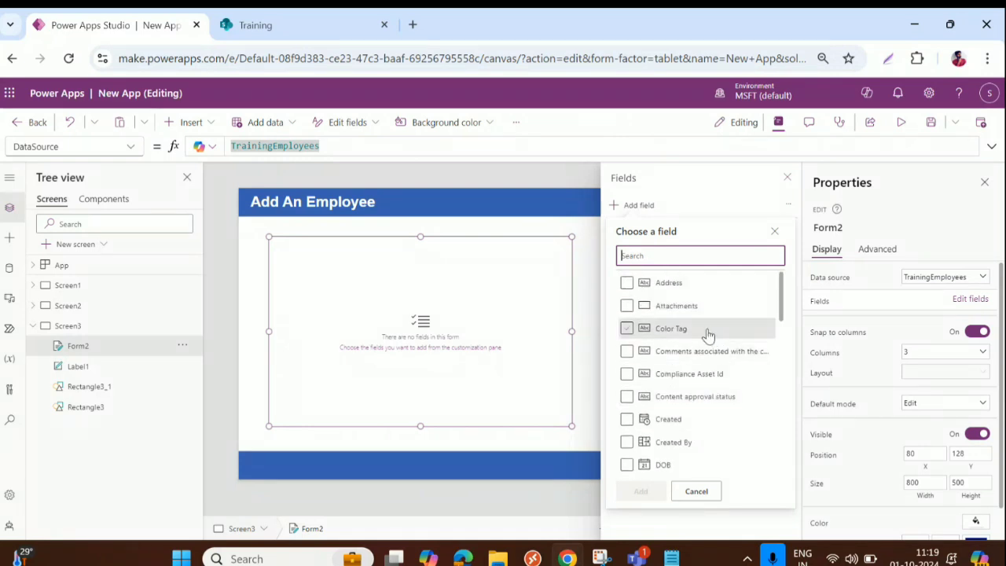
scroll(707, 332, "down", 1)
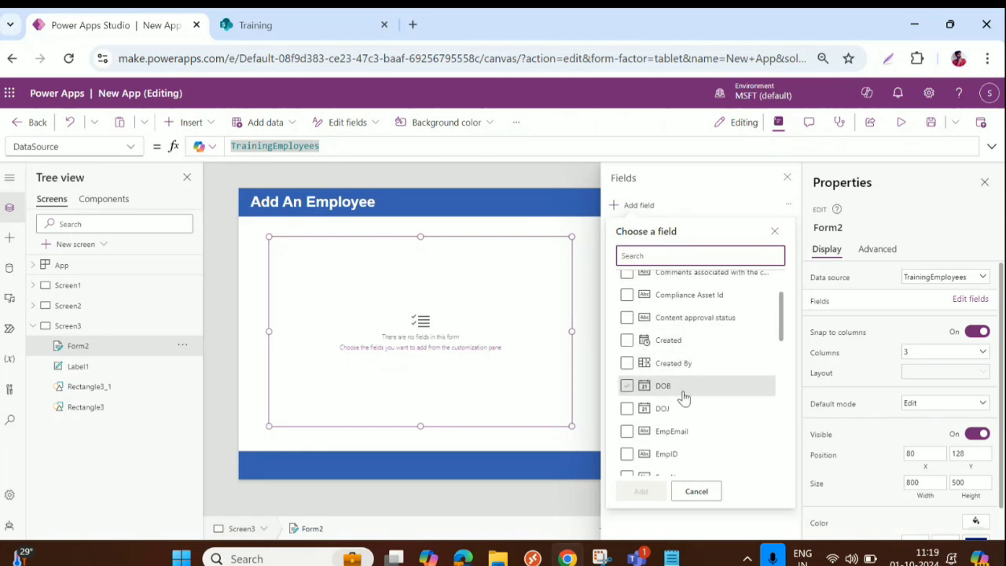
scroll(682, 393, "up", 1)
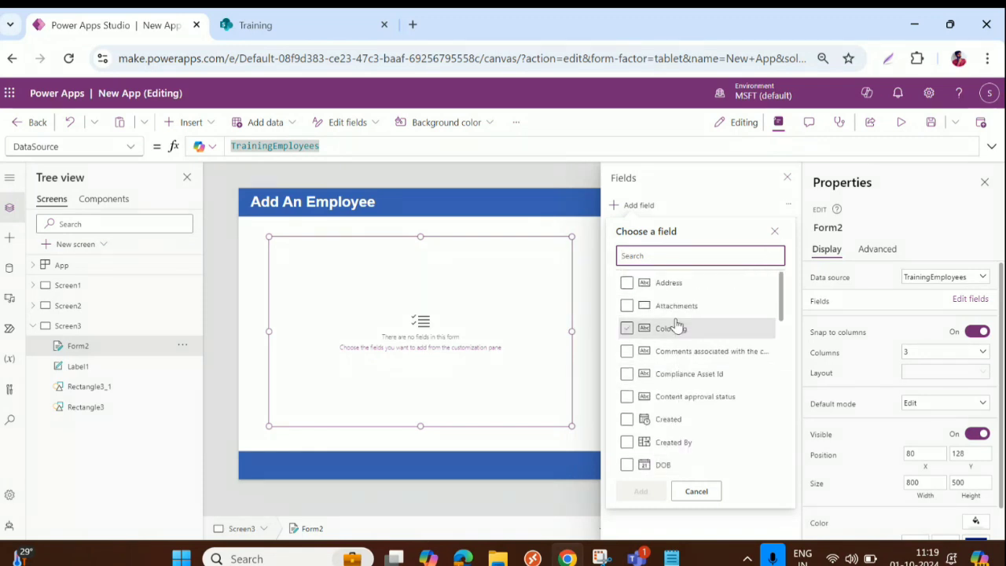
scroll(682, 346, "down", 5)
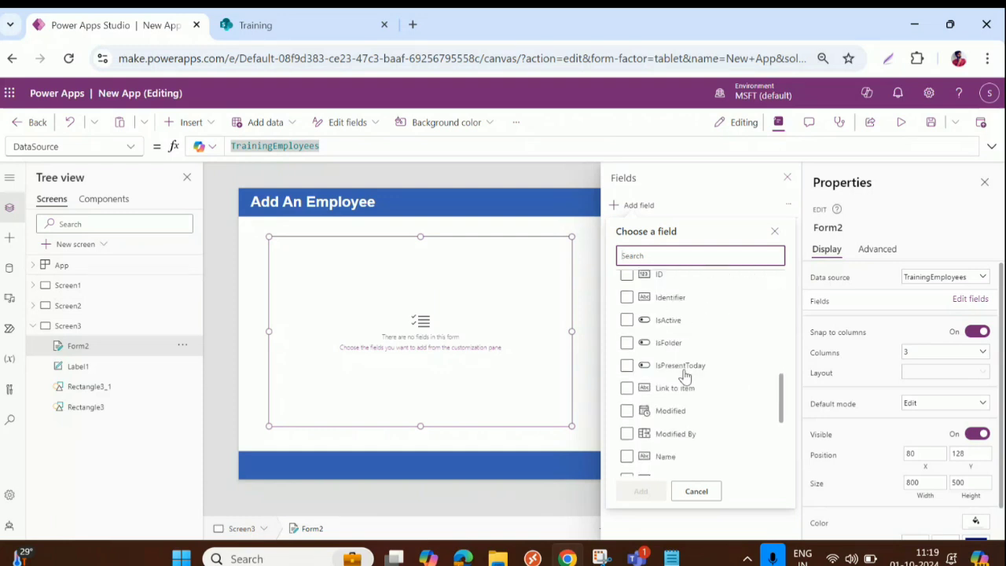
scroll(682, 385, "down", 5)
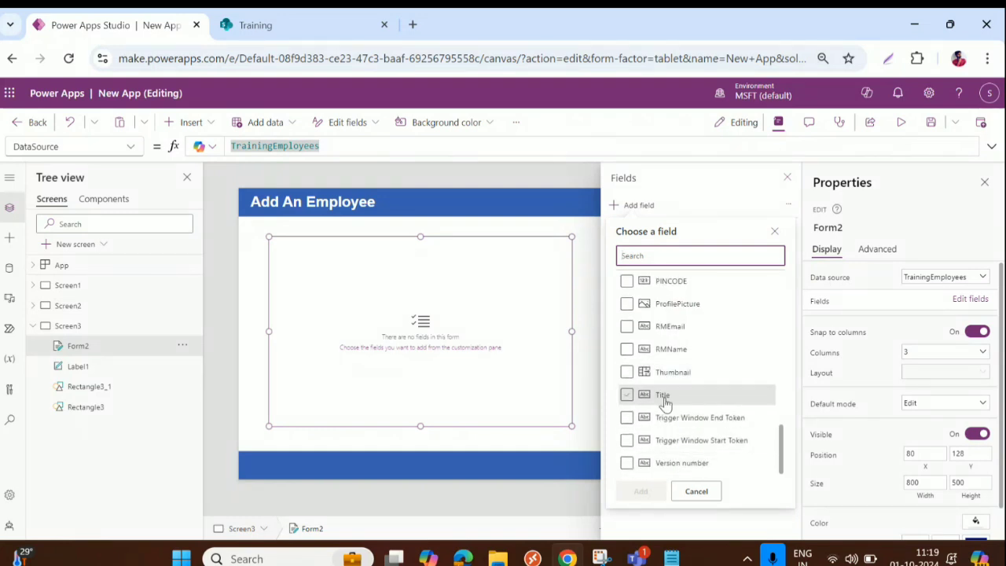
scroll(670, 349, "up", 2)
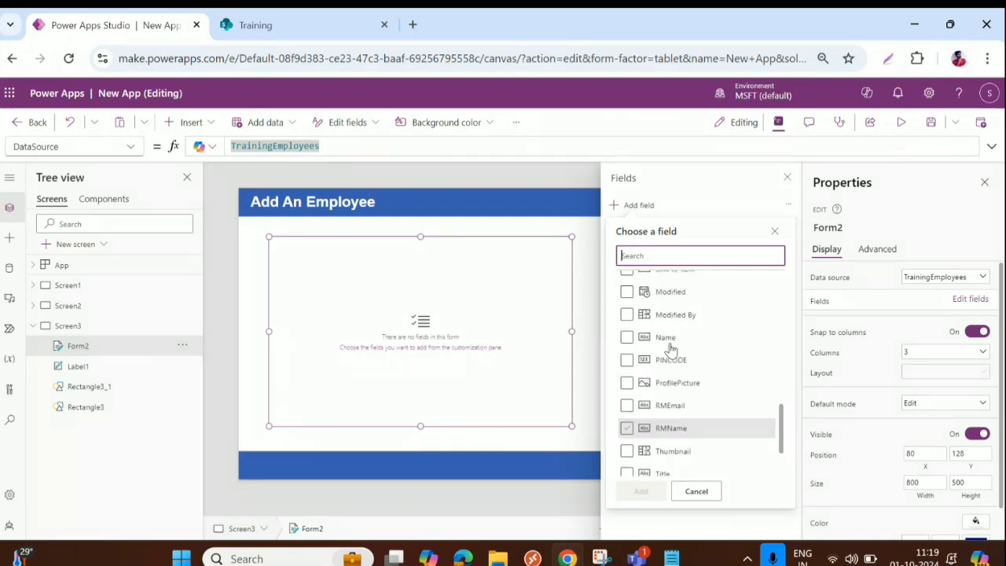
left_click(626, 336)
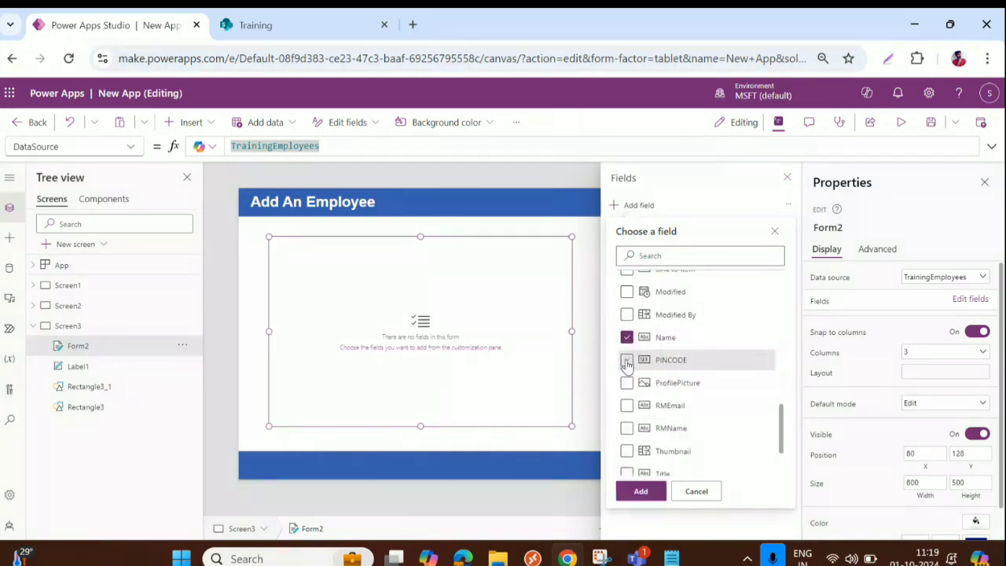
left_click(627, 360)
left_click(627, 383)
left_click(627, 405)
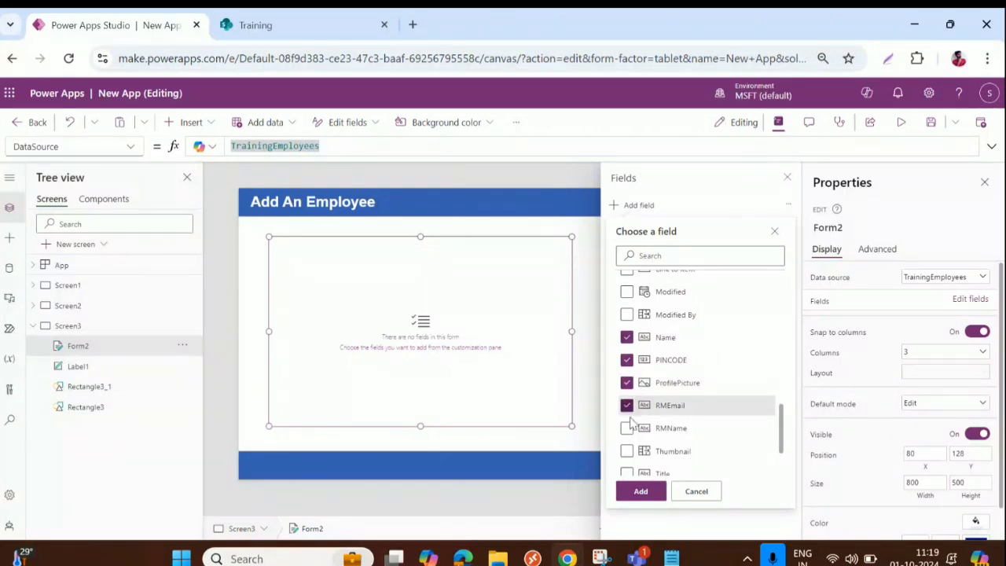
left_click(627, 428)
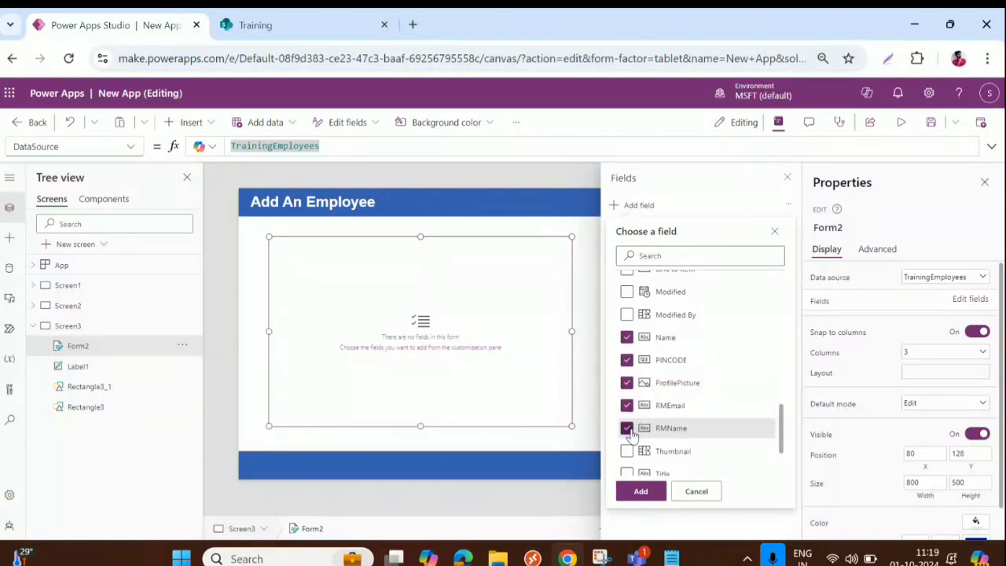
Step: Also tick IsPresentToday, IsActive, EmpName, EmpID, EmpEmail, DOJ, DOB and Attachments, then add them
scroll(664, 429, "down", 2)
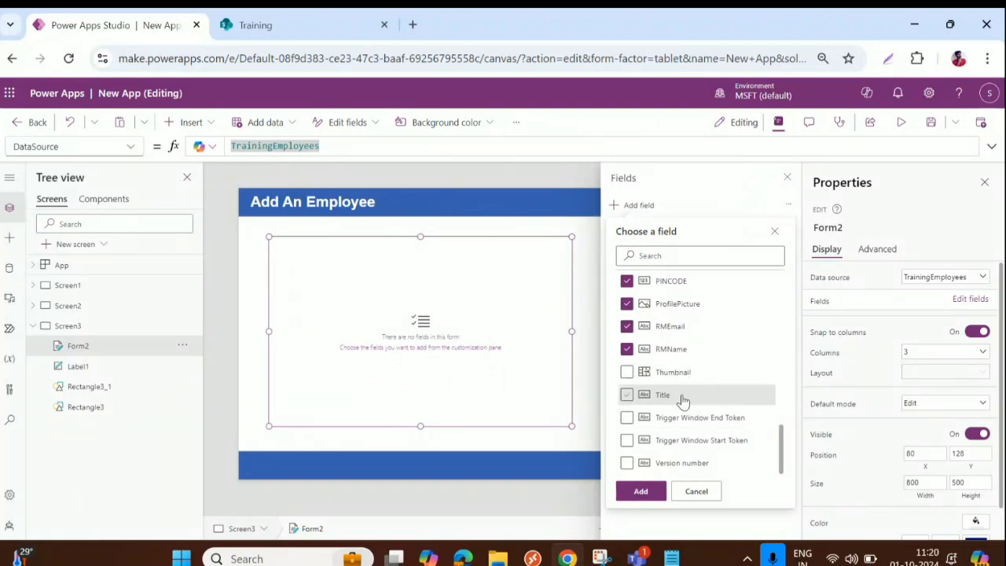
scroll(699, 406, "up", 5)
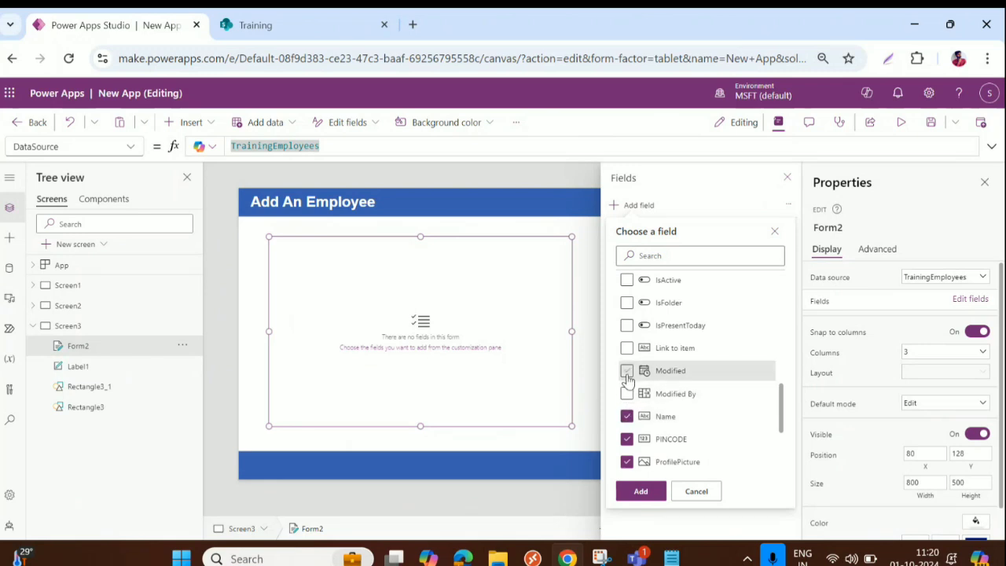
left_click(627, 326)
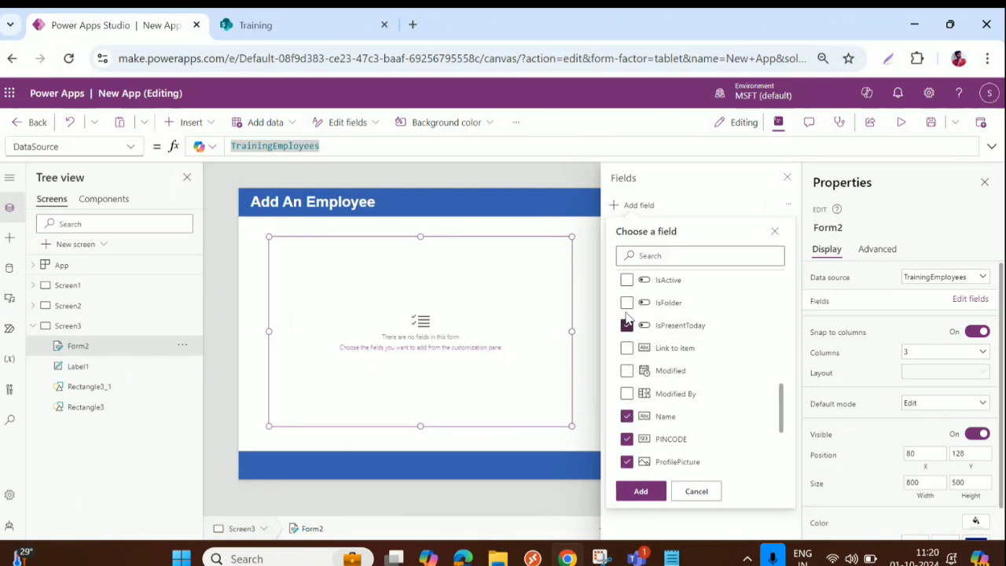
left_click(626, 303)
scroll(629, 338, "up", 2)
left_click(628, 383)
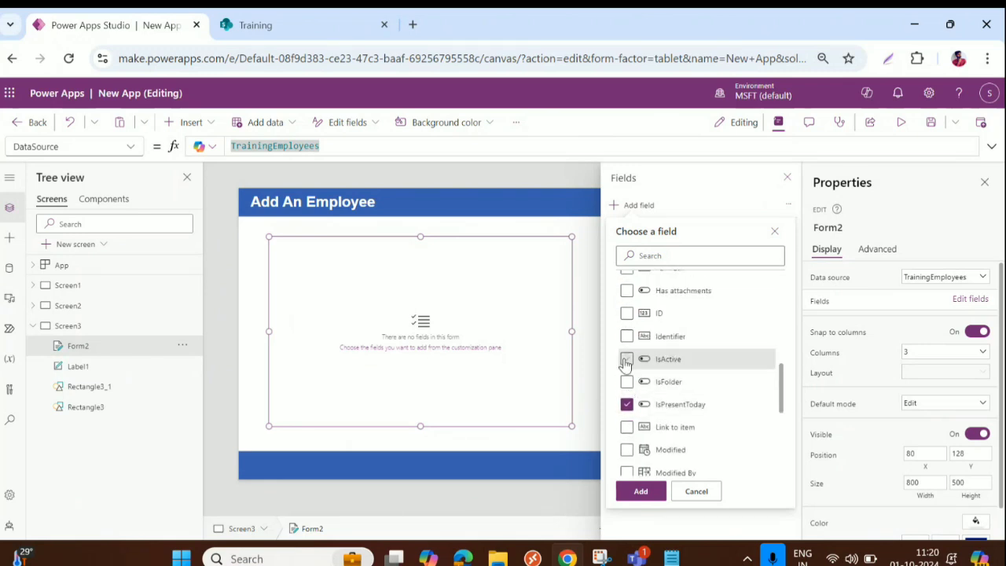
left_click(626, 360)
scroll(665, 378, "up", 2)
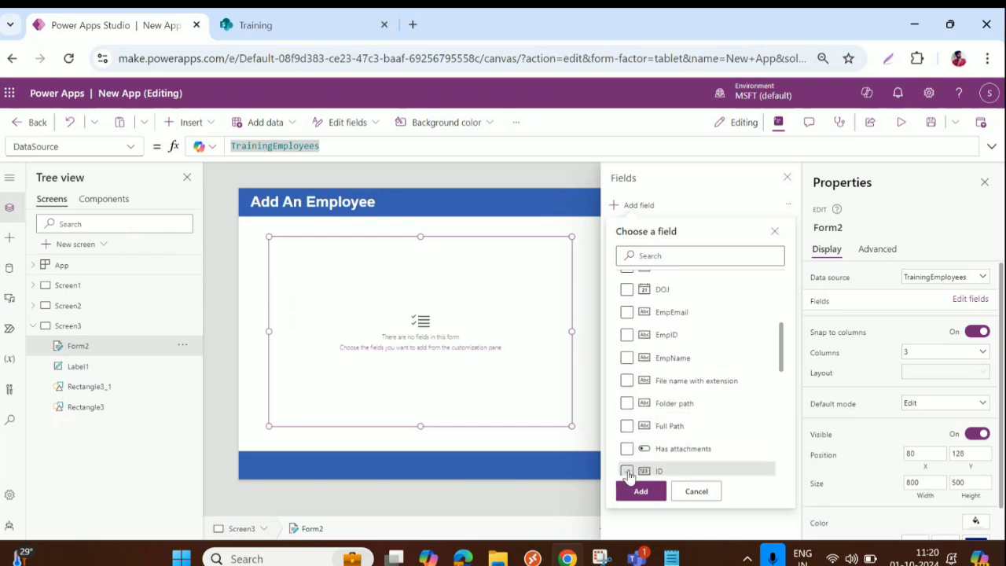
scroll(628, 464, "down", 2)
left_click(627, 392)
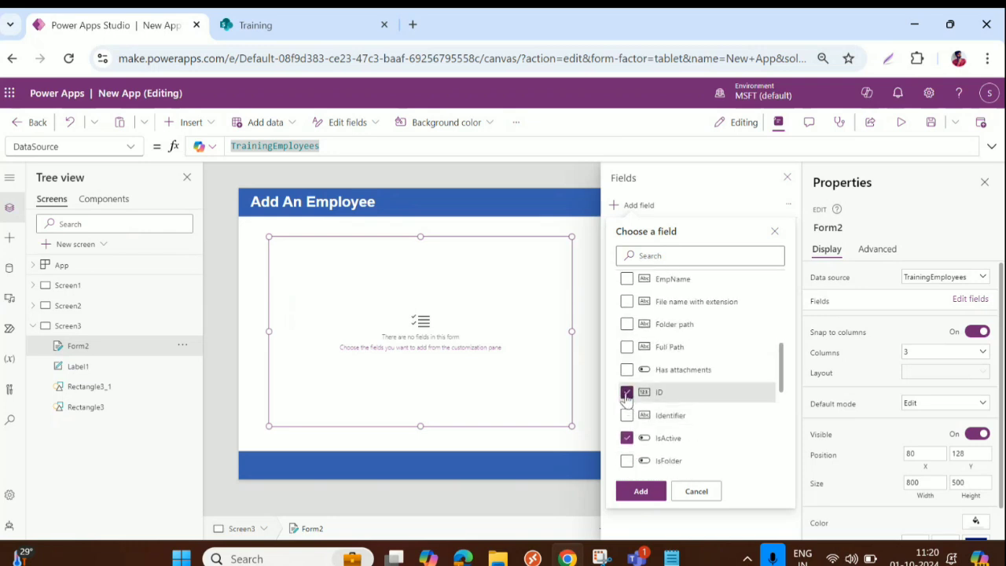
left_click(626, 392)
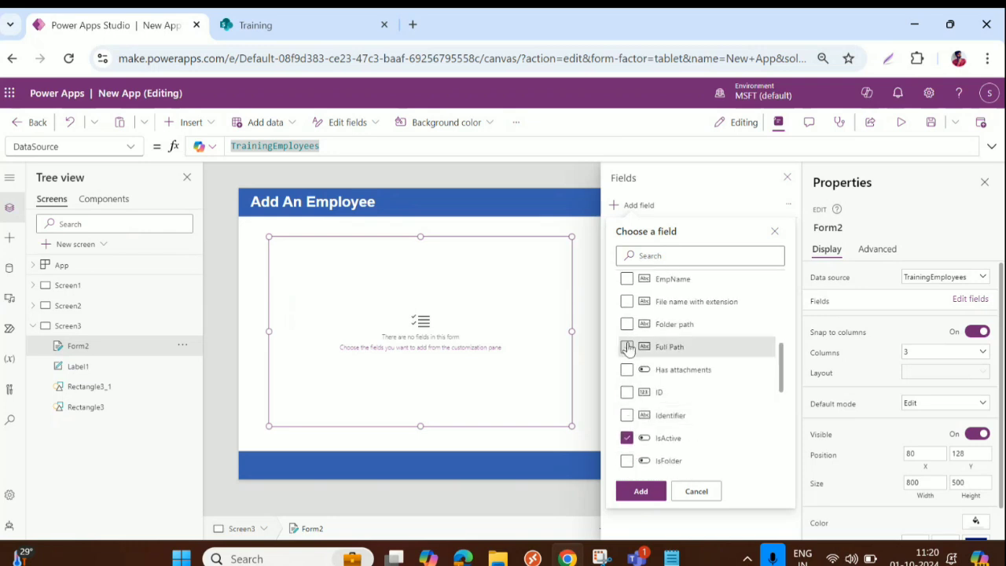
scroll(629, 348, "up", 1)
left_click(627, 359)
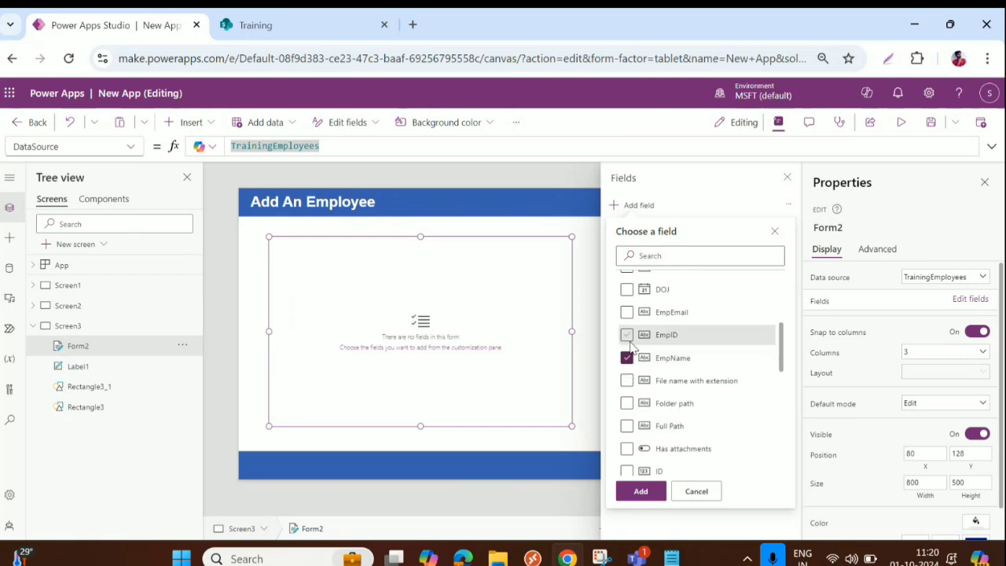
left_click(627, 335)
scroll(633, 346, "up", 1)
left_click(627, 391)
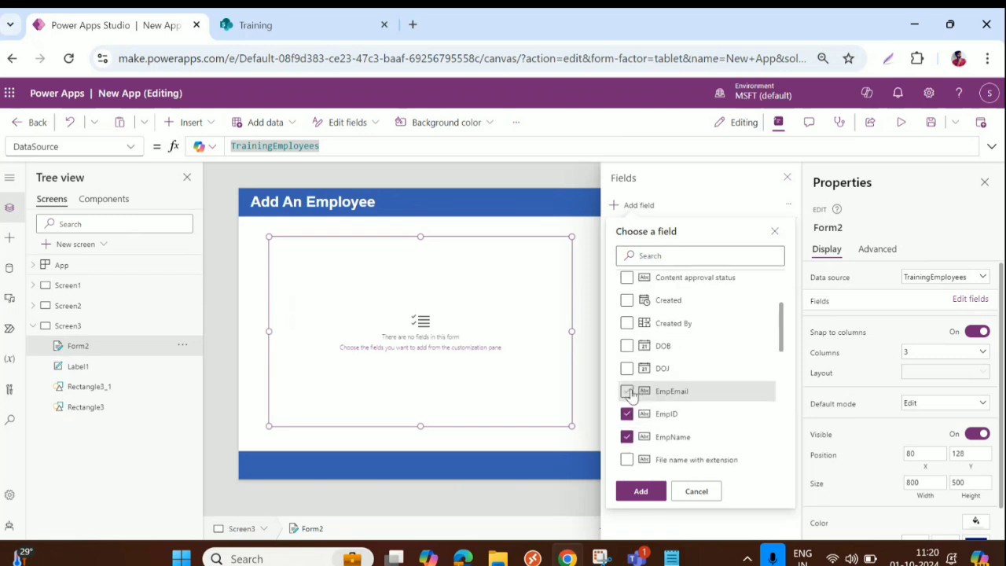
left_click(628, 369)
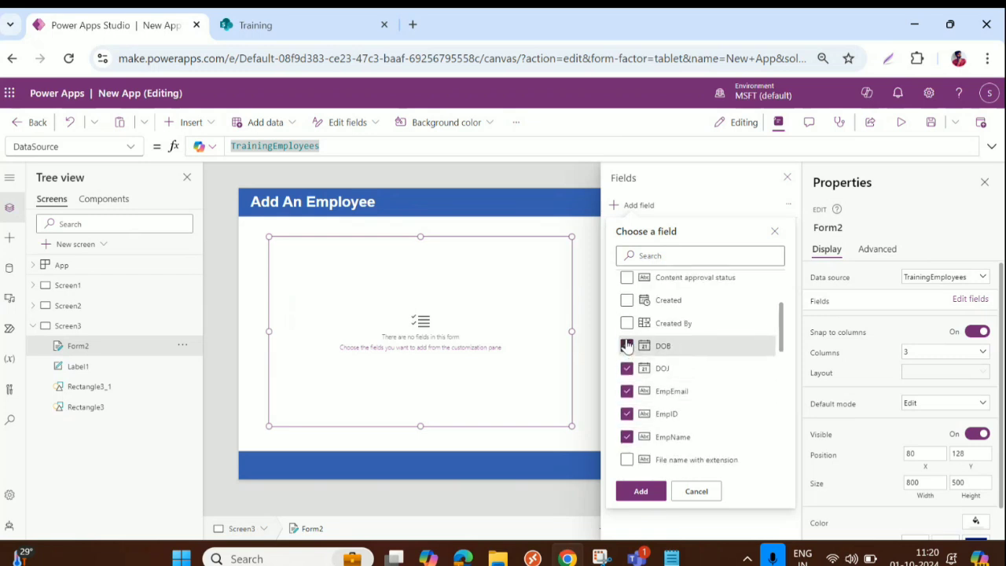
left_click(627, 346)
scroll(627, 342, "up", 2)
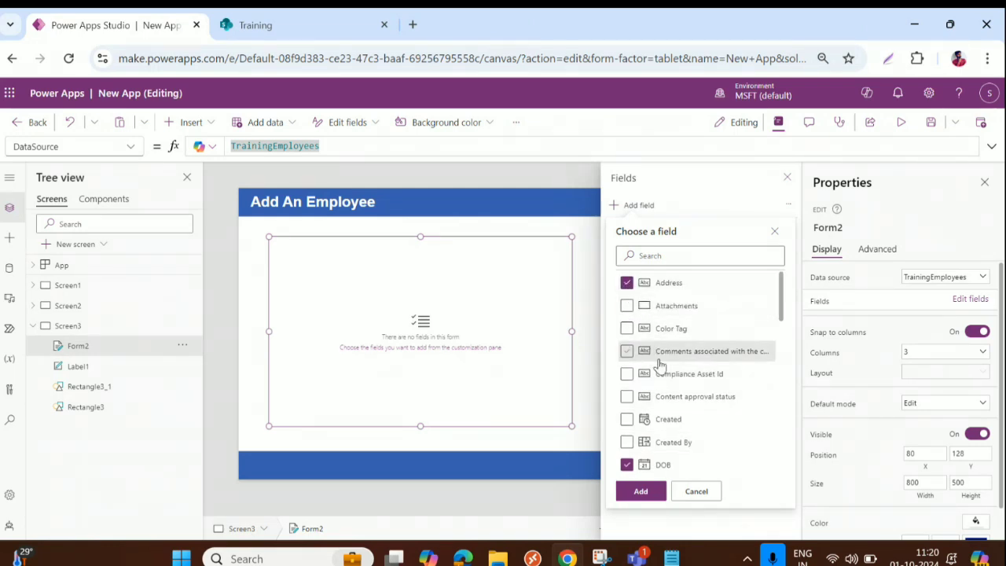
left_click(628, 306)
scroll(704, 346, "down", 5)
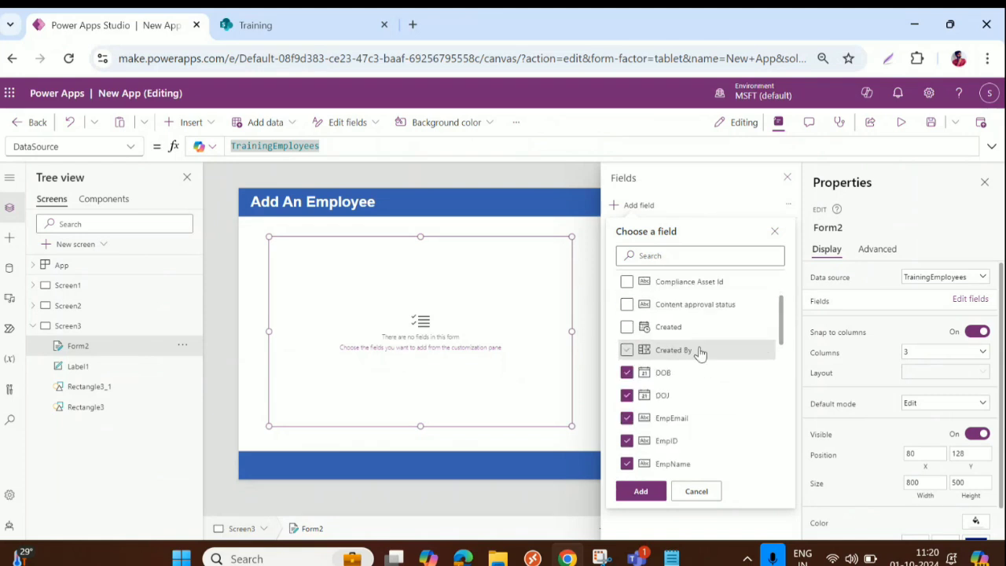
scroll(684, 382, "down", 5)
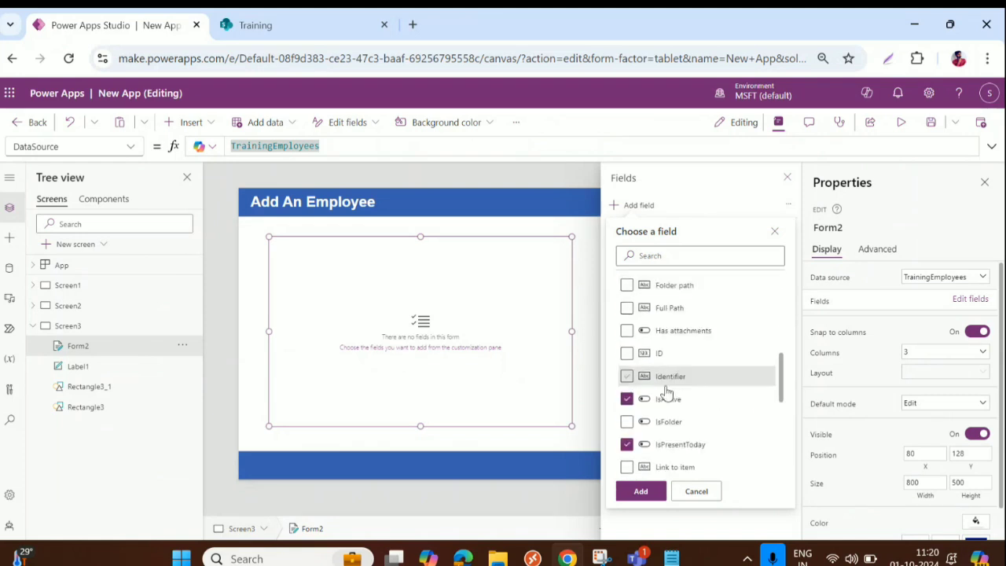
scroll(709, 397, "down", 4)
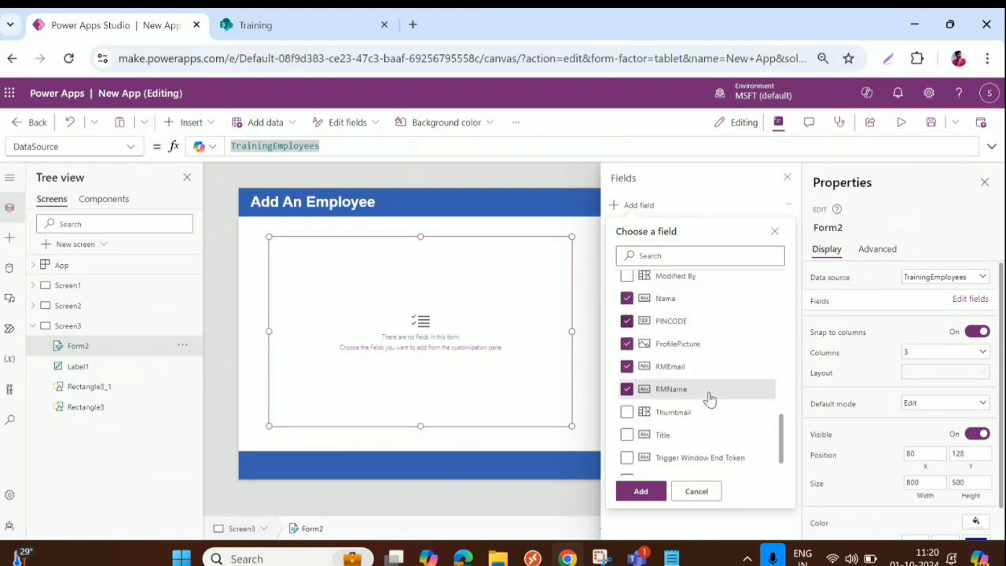
left_click(644, 492)
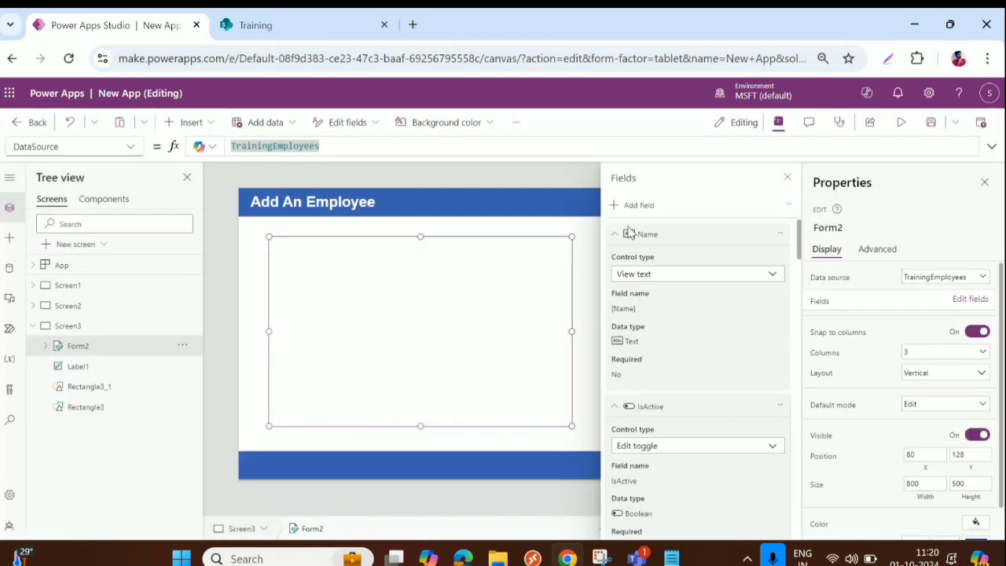
Step: Collapse the details of every added field, from Name through Attachments, and reselect the form
left_click(663, 236)
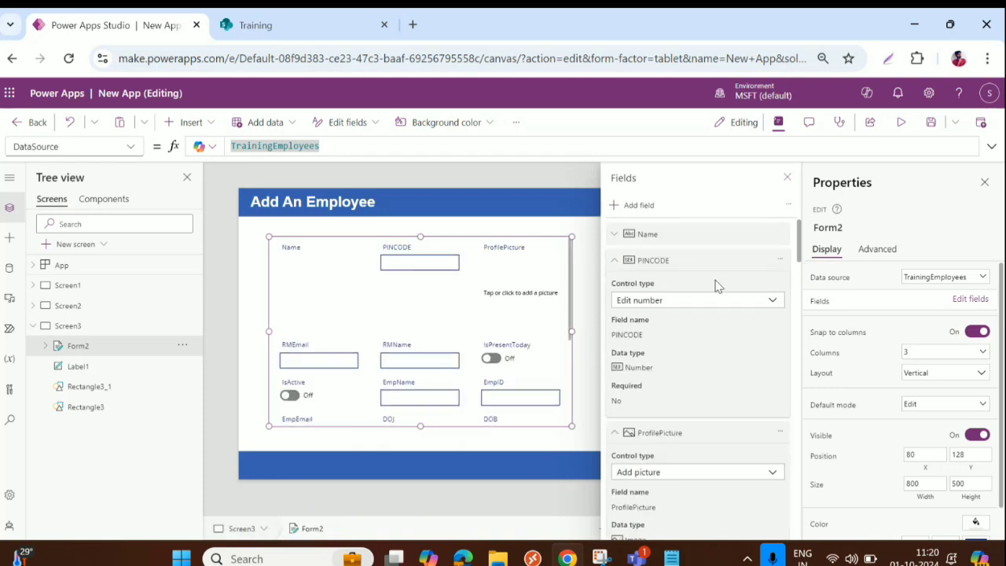
left_click(614, 261)
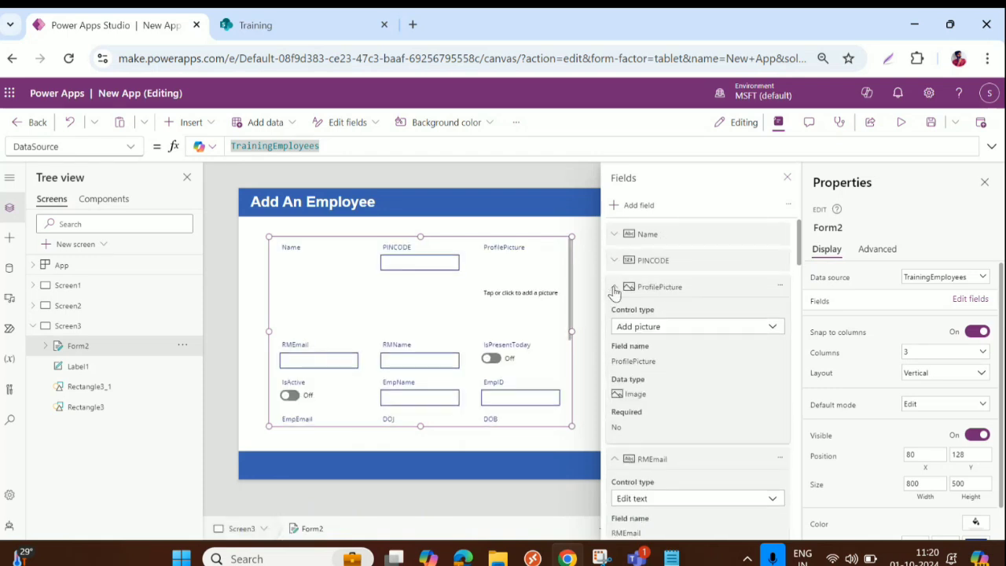
left_click(615, 288)
left_click(615, 313)
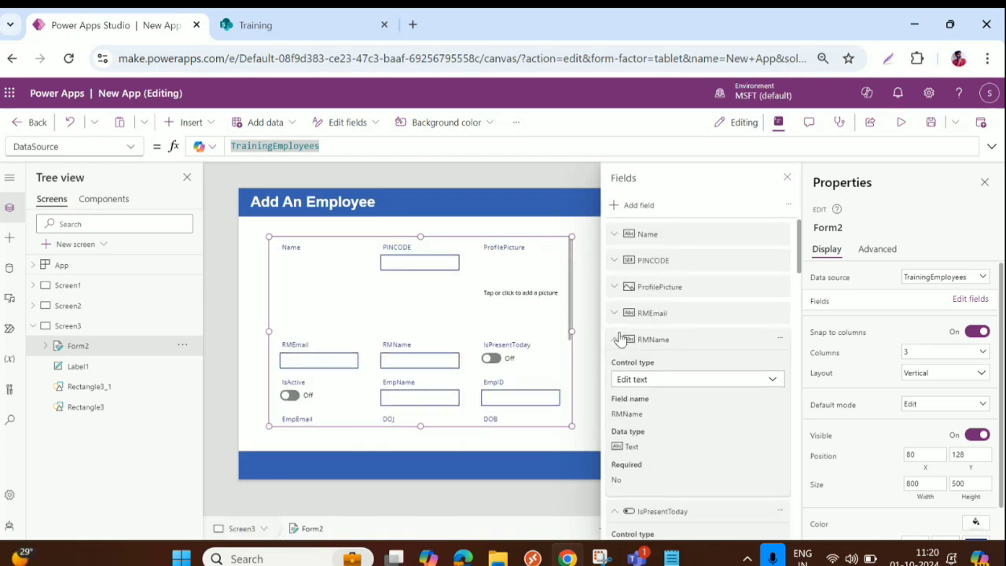
left_click(616, 341)
left_click(618, 366)
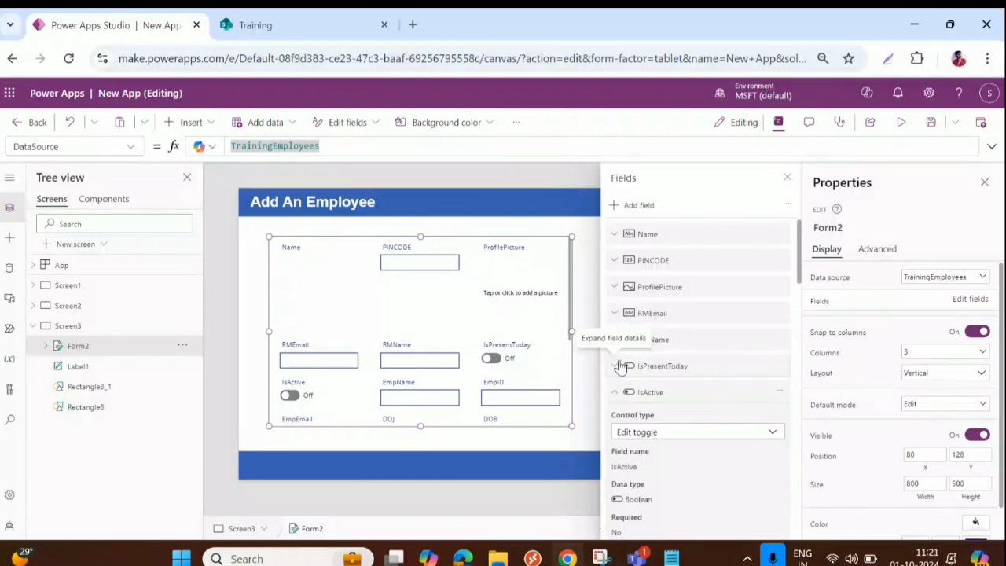
left_click(616, 393)
scroll(616, 392, "down", 2)
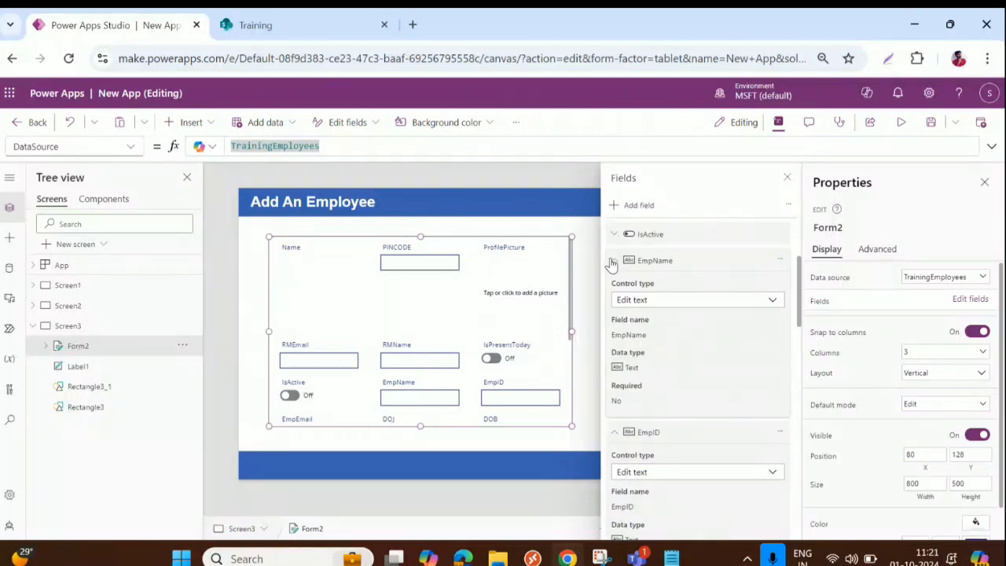
left_click(613, 263)
left_click(615, 288)
left_click(614, 314)
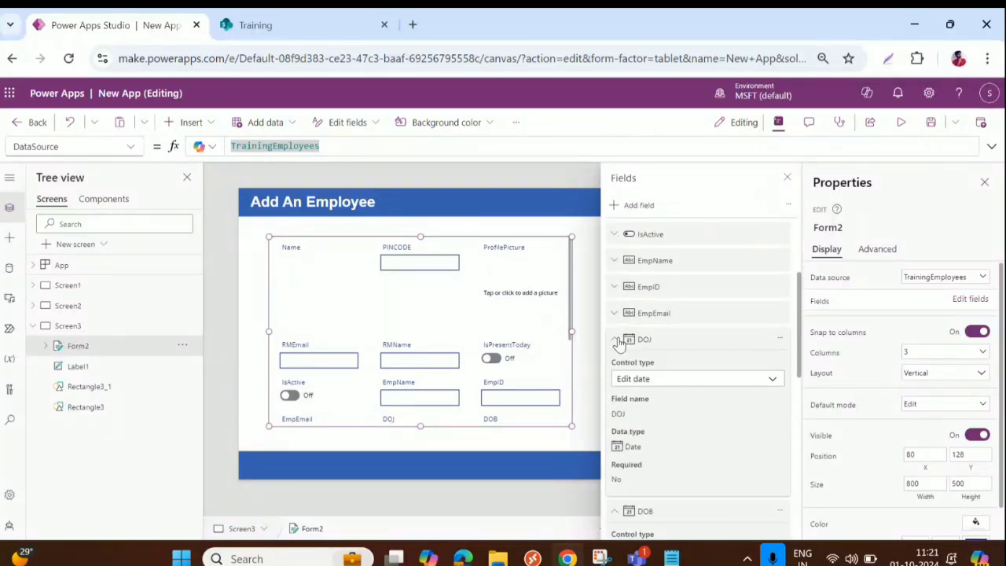
left_click(618, 340)
scroll(618, 346, "down", 3)
left_click(615, 288)
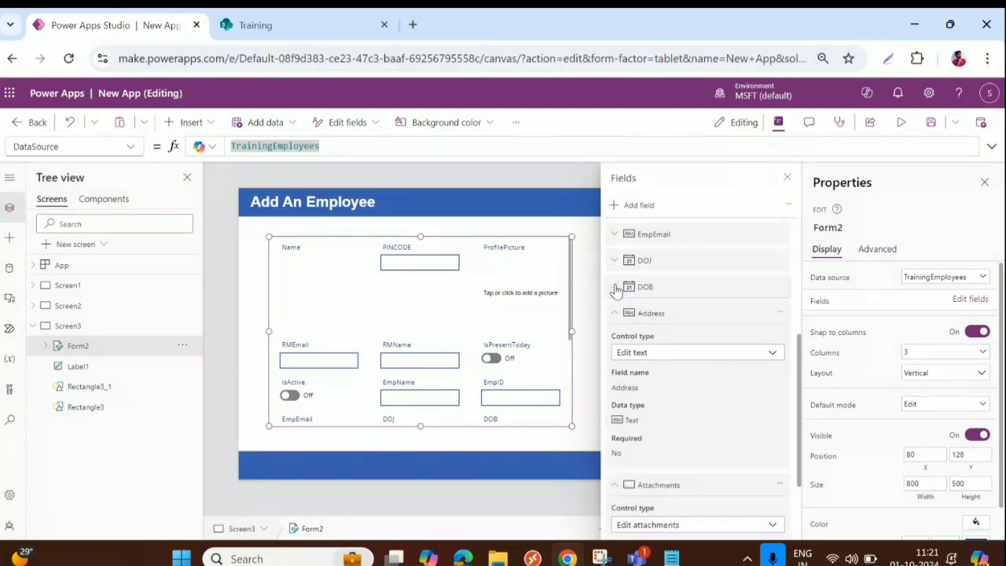
left_click(614, 313)
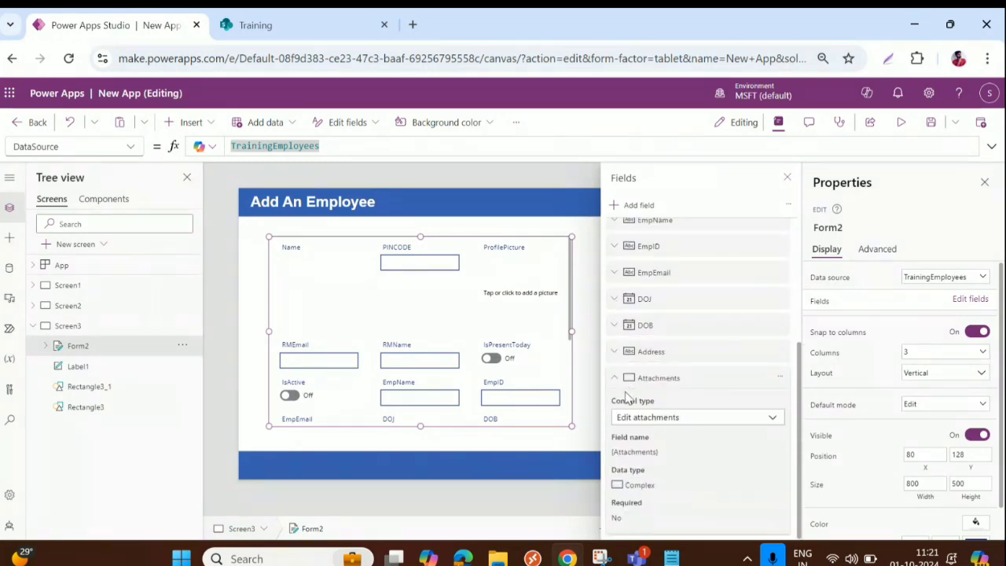
left_click(616, 380)
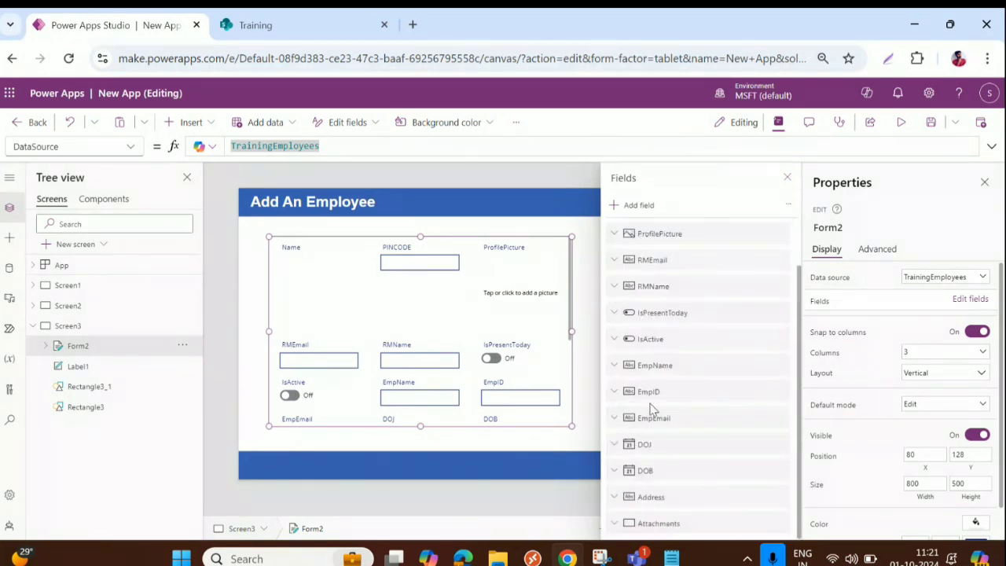
left_click(420, 331)
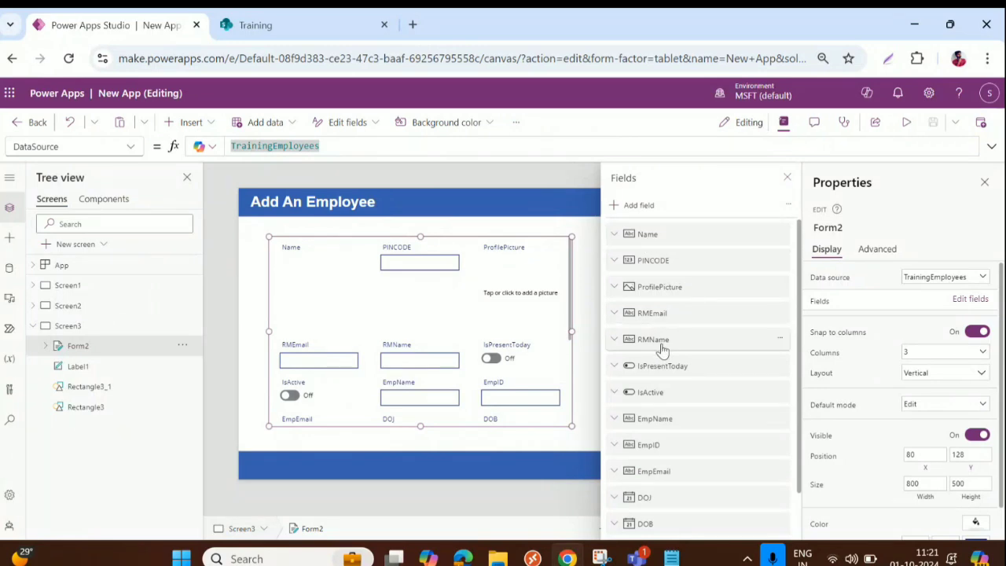
Step: Move the RMName and RMEmail fields up to sit just below Name
left_click(779, 338)
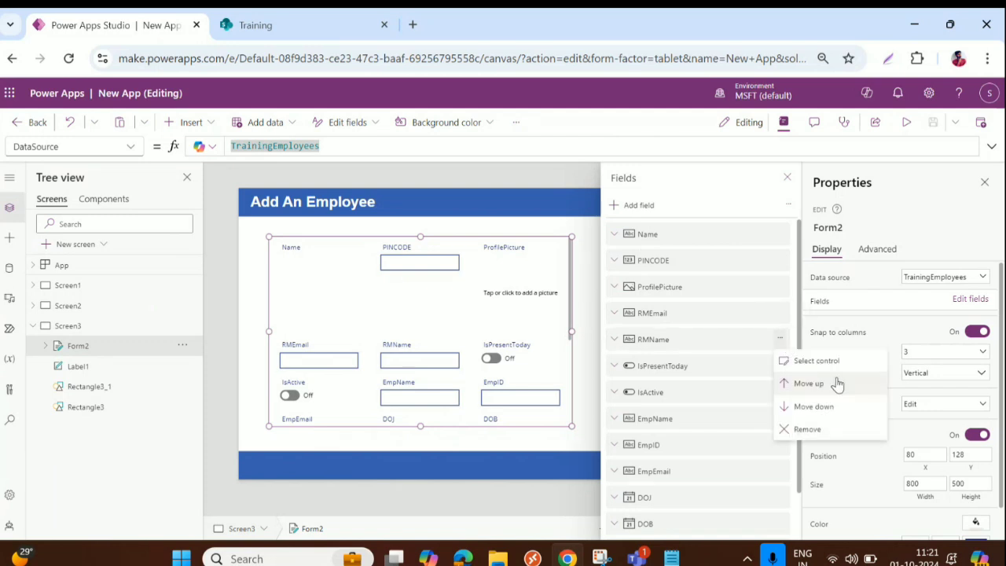
left_click(810, 384)
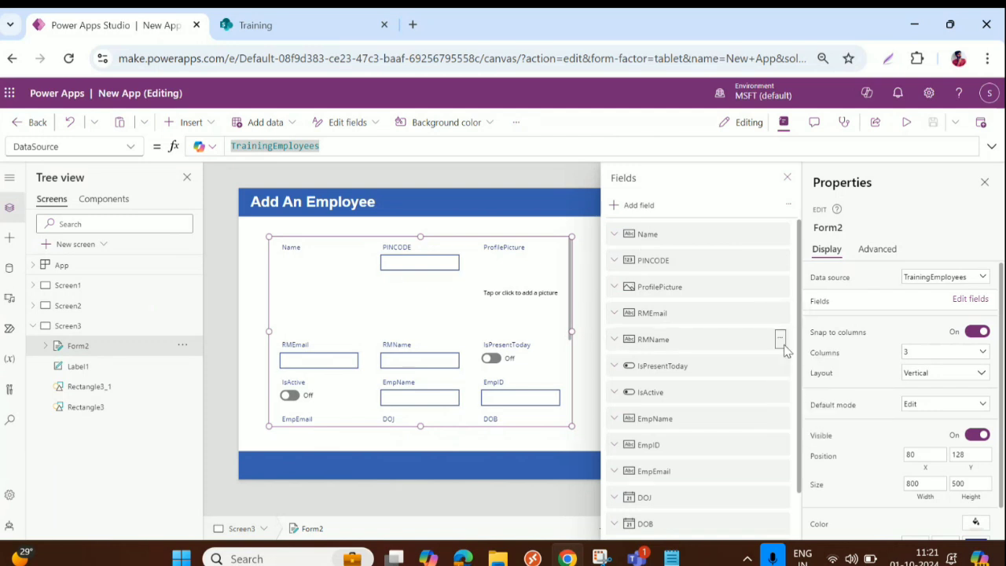
left_click_drag(741, 346, 732, 258)
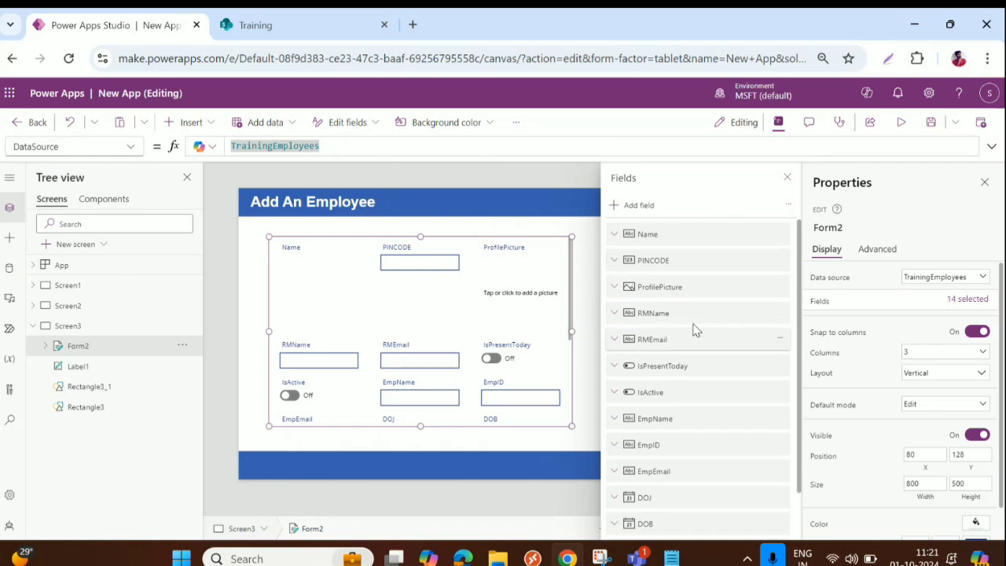
left_click_drag(696, 330, 705, 258)
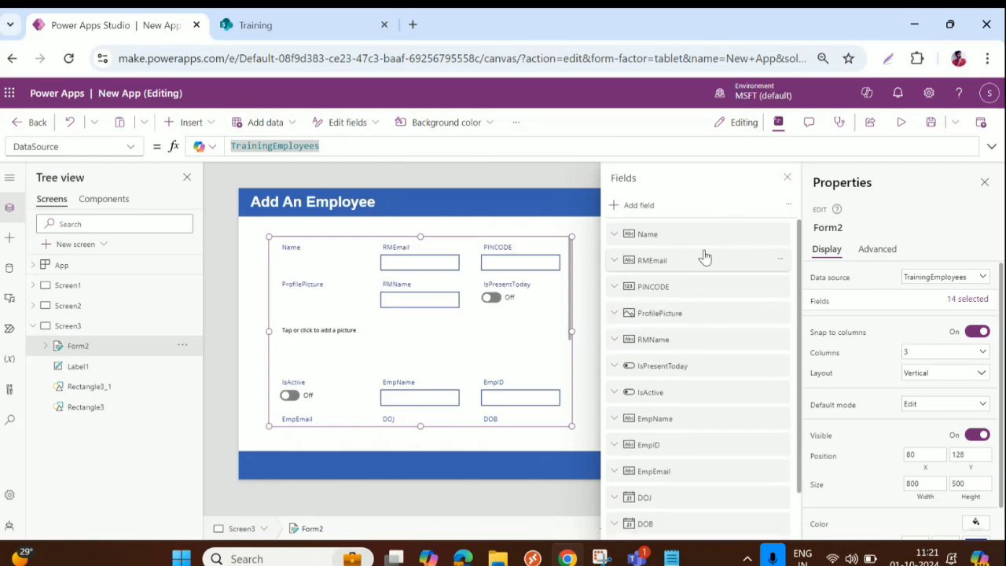
left_click_drag(690, 341, 697, 262)
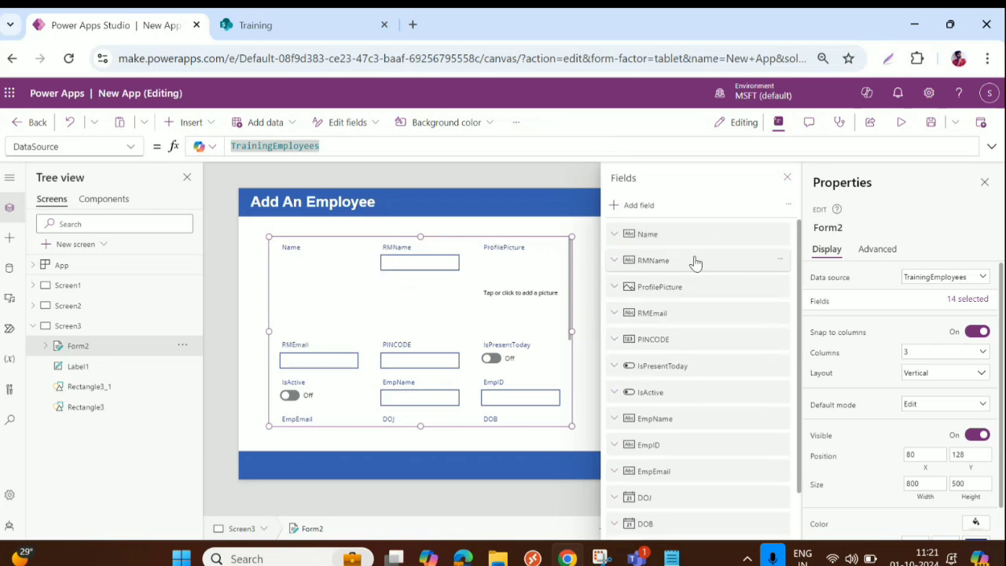
left_click_drag(694, 311, 688, 260)
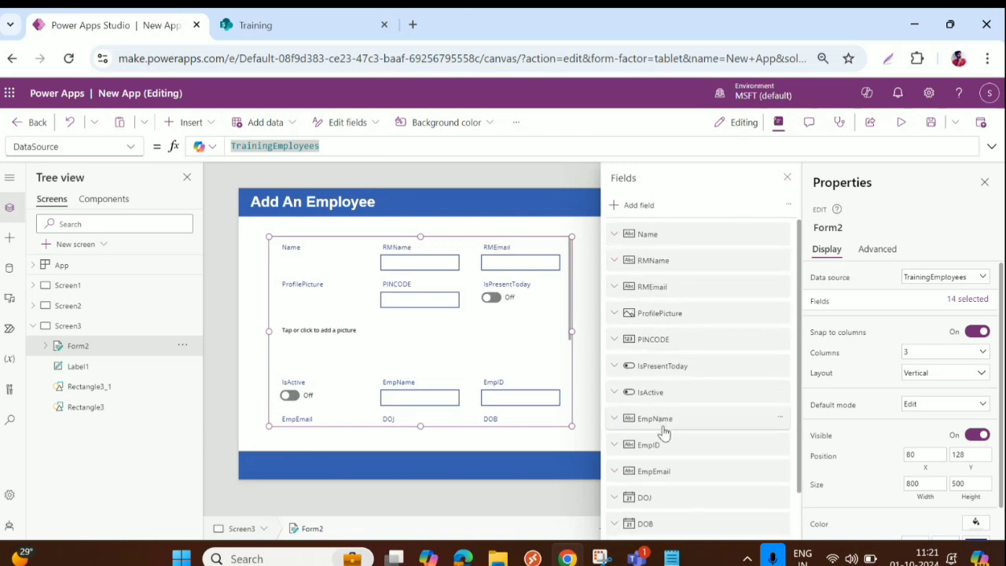
Step: Remove the Name field and put EmpID, EmpName and EmpEmail at the top of the form
left_click_drag(669, 422, 714, 254)
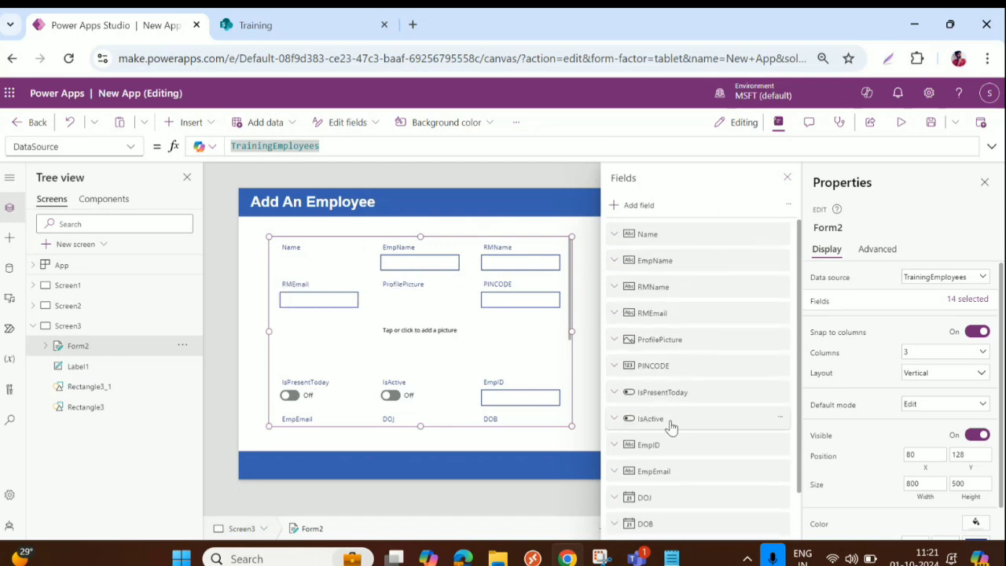
left_click(781, 235)
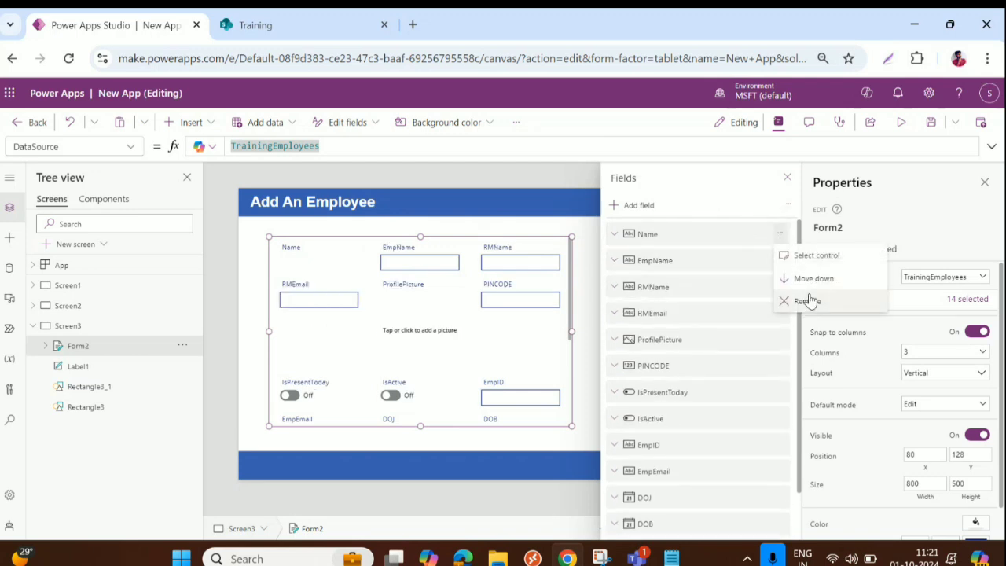
left_click(807, 301)
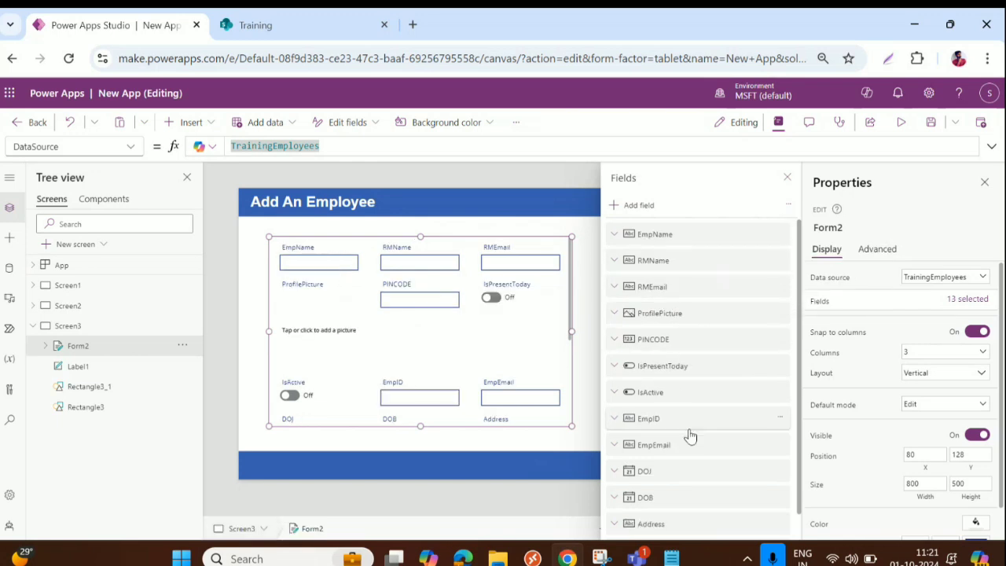
left_click_drag(689, 444, 705, 241)
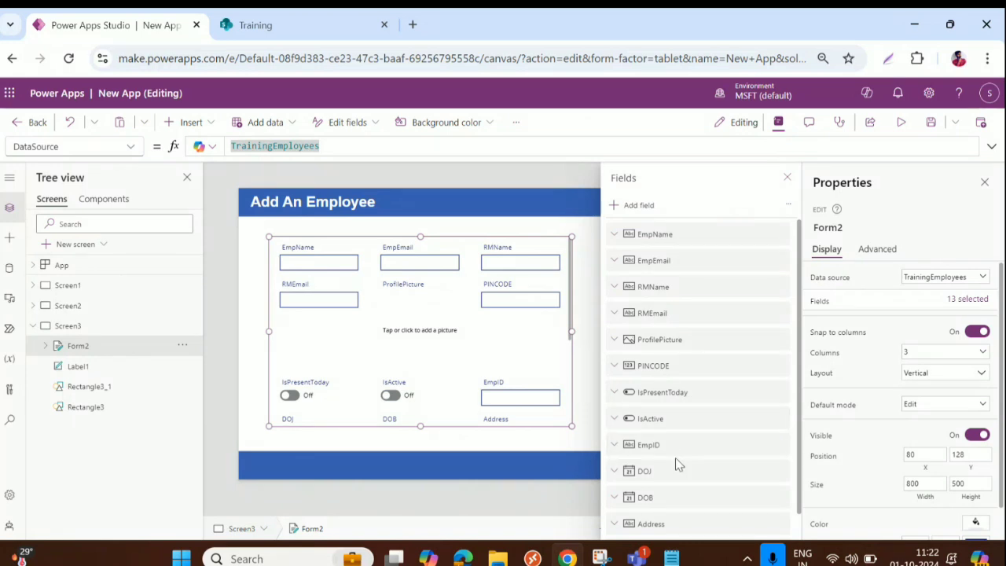
left_click_drag(676, 448, 707, 221)
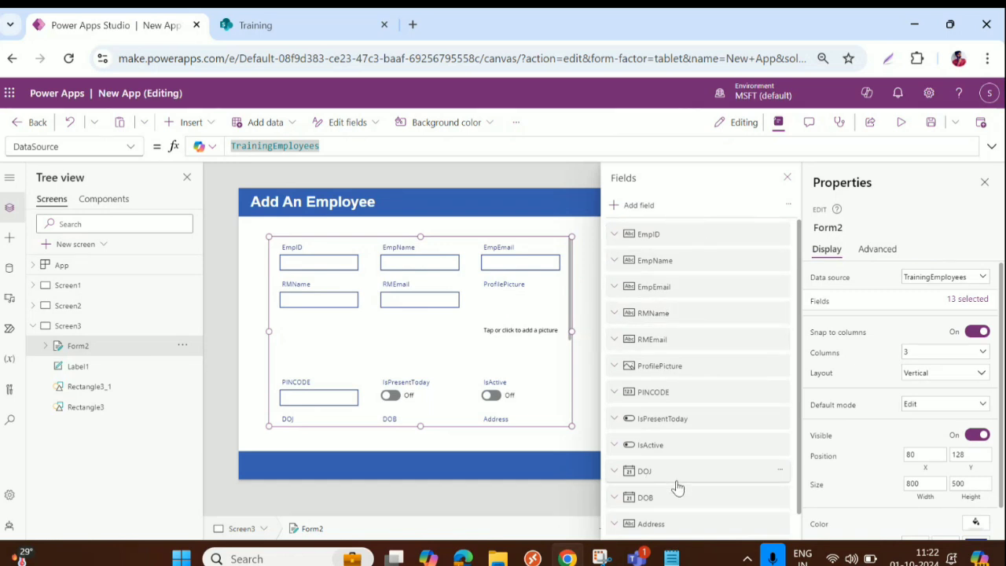
Step: Move DOB, DOJ, Address and PINCODE up into place and remove the Attachments field
left_click_drag(678, 498, 707, 301)
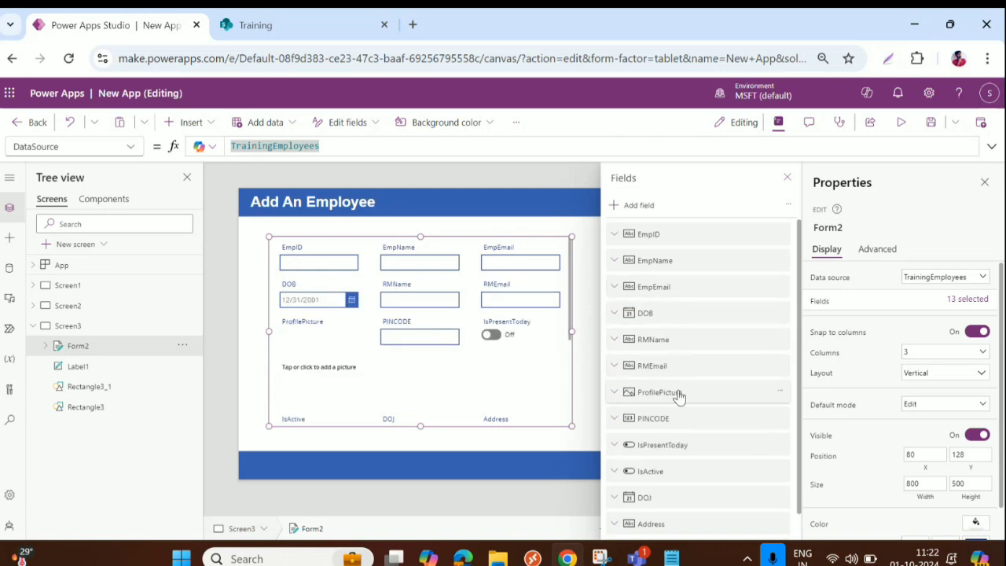
left_click_drag(675, 471, 701, 352)
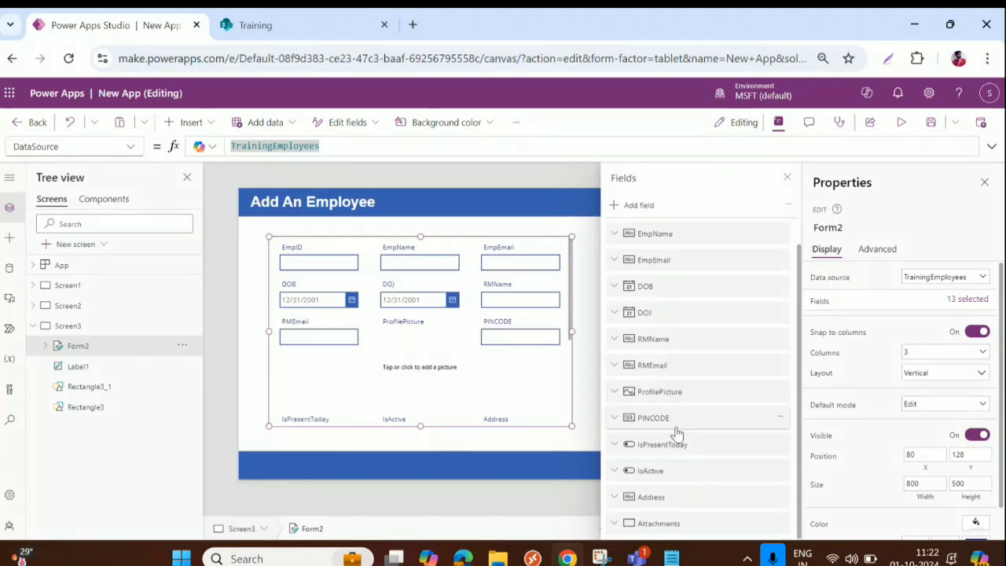
left_click_drag(678, 497, 694, 387)
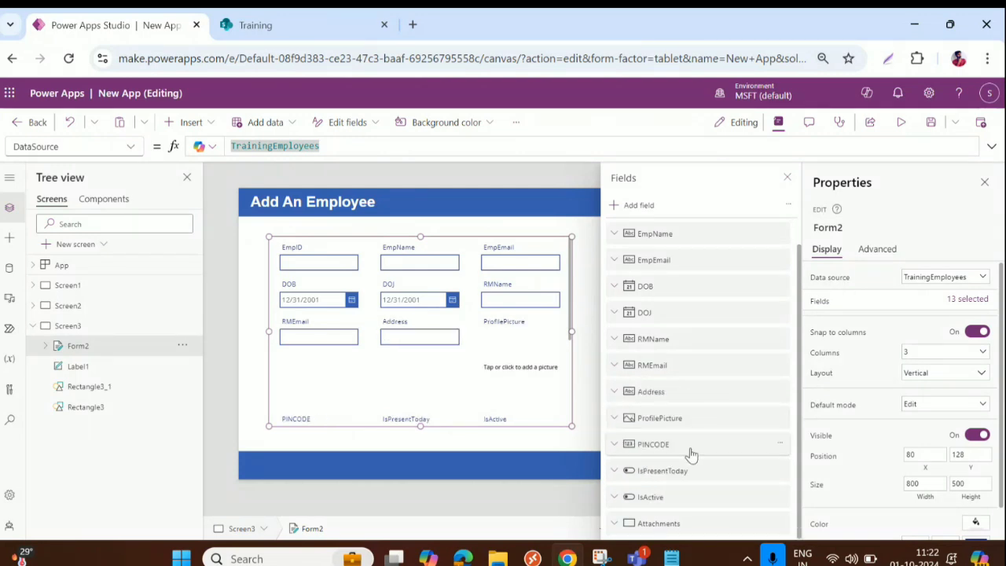
left_click_drag(692, 450, 696, 417)
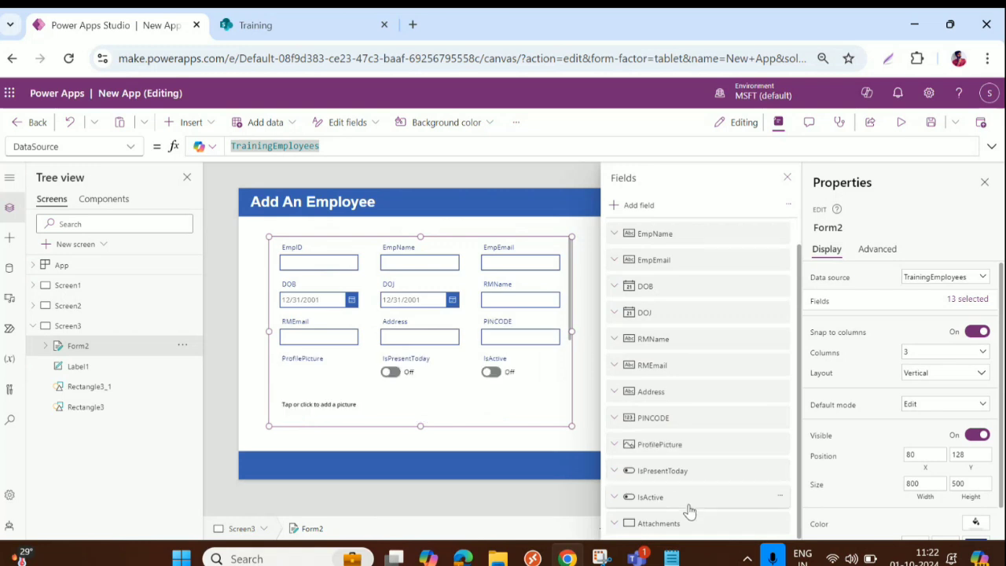
left_click(780, 524)
left_click(802, 456)
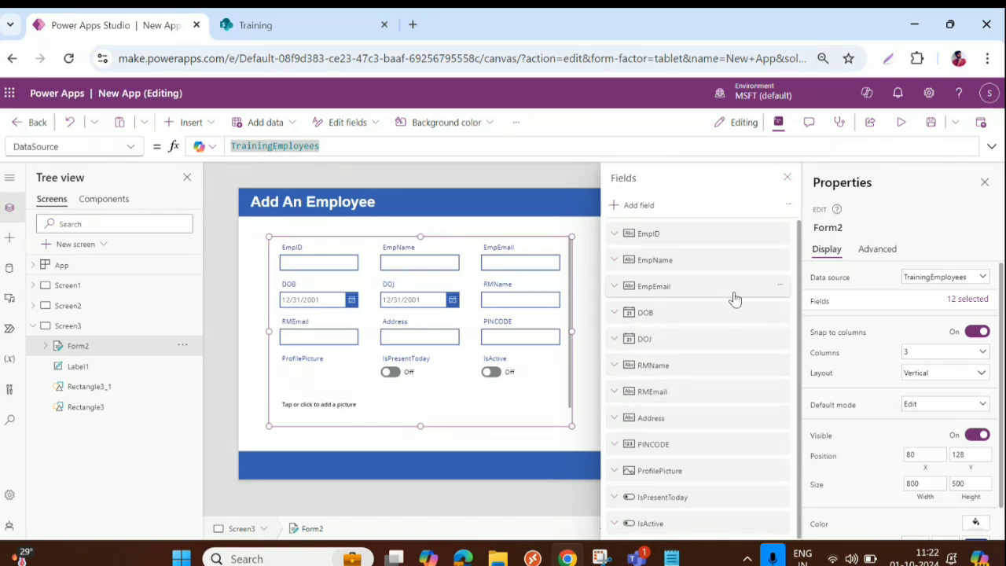
Step: Stretch Form2 to the screen's left edge at width 1353 and shorten it to clear the footer
left_click(787, 180)
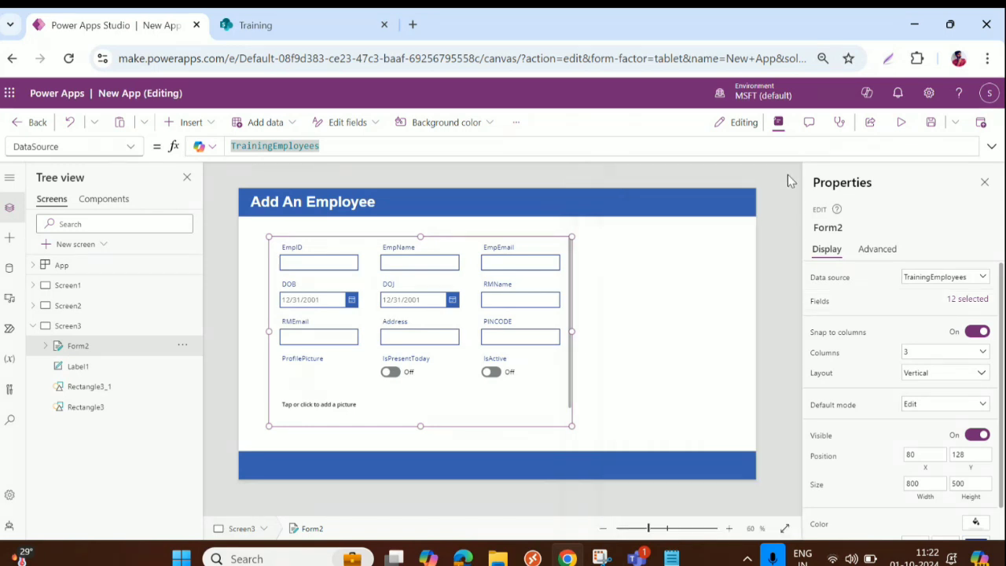
left_click_drag(572, 331, 577, 331)
left_click_drag(649, 337, 752, 337)
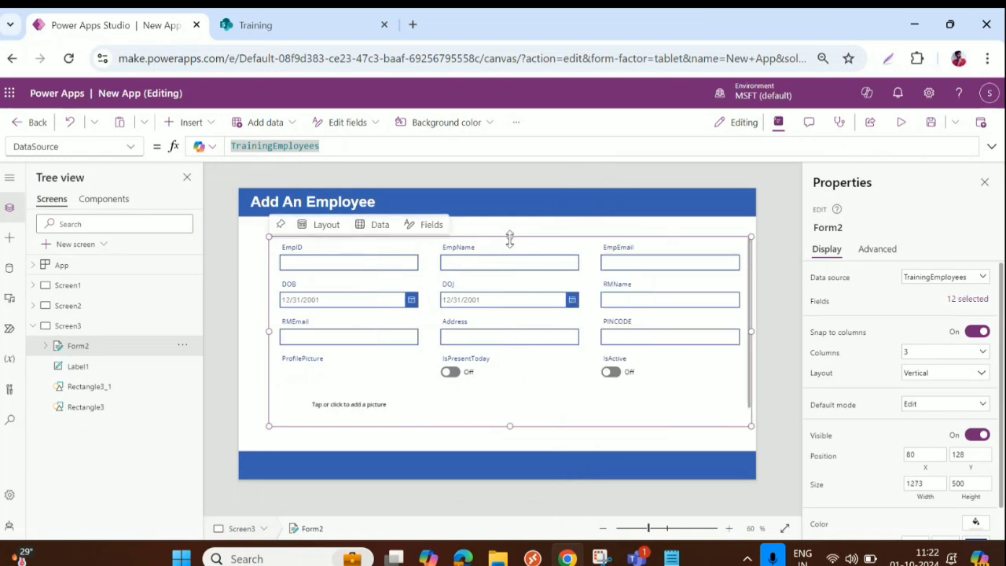
left_click_drag(513, 234, 512, 221)
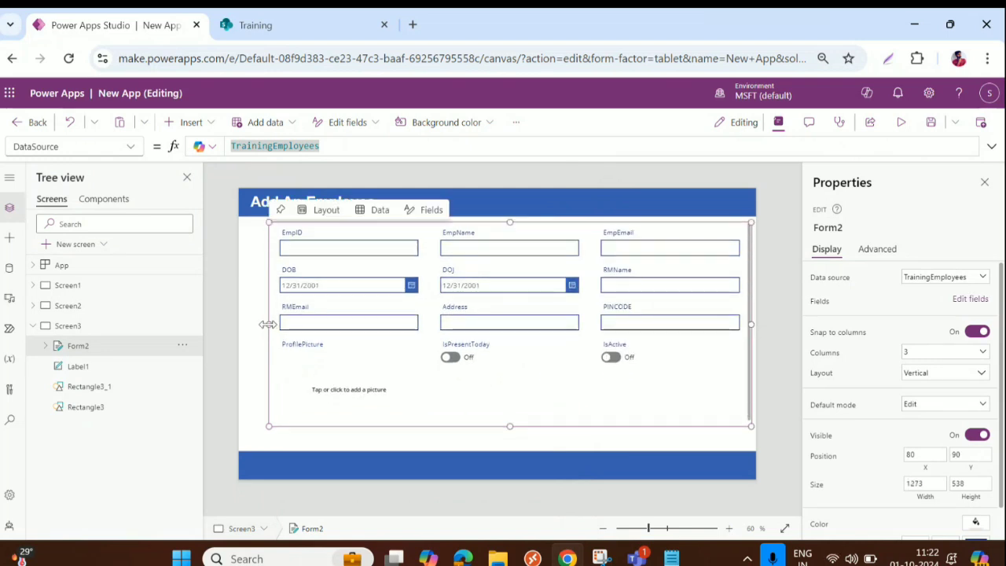
left_click_drag(269, 324, 238, 324)
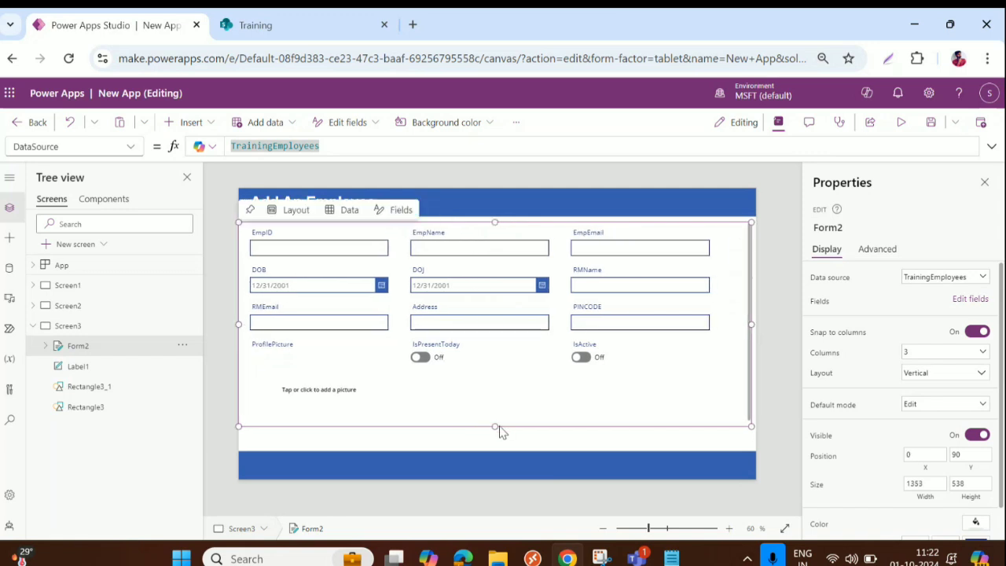
left_click_drag(493, 425, 493, 436)
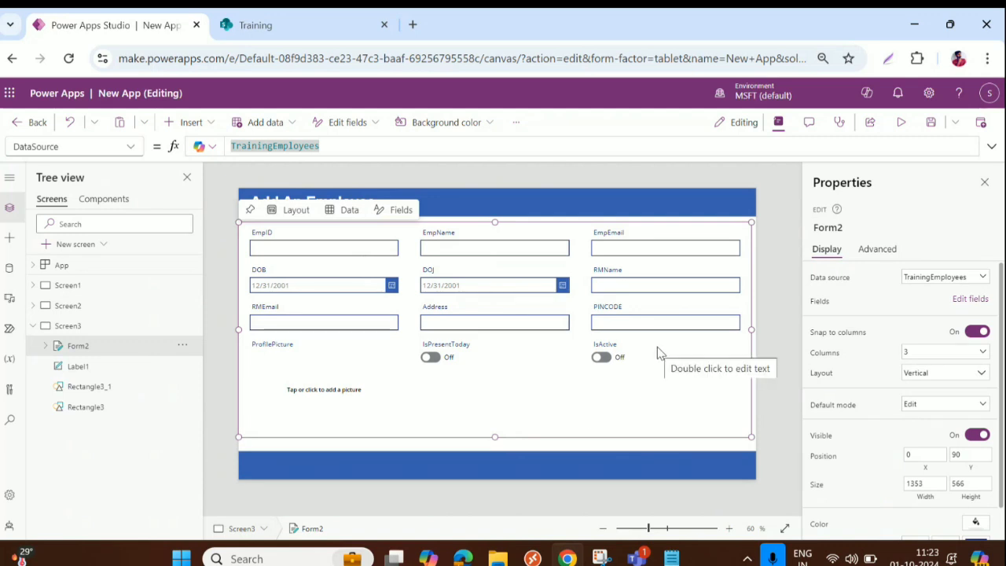
left_click_drag(493, 436, 494, 414)
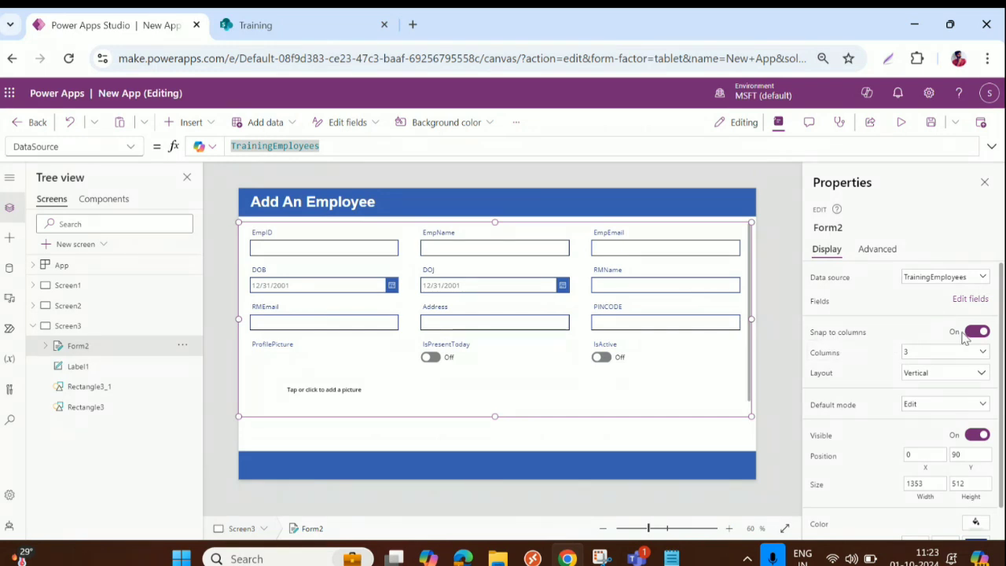
Step: Try 2 columns and Horizontal layout, revert to Vertical with 3 columns, and set Default mode to New
left_click(933, 353)
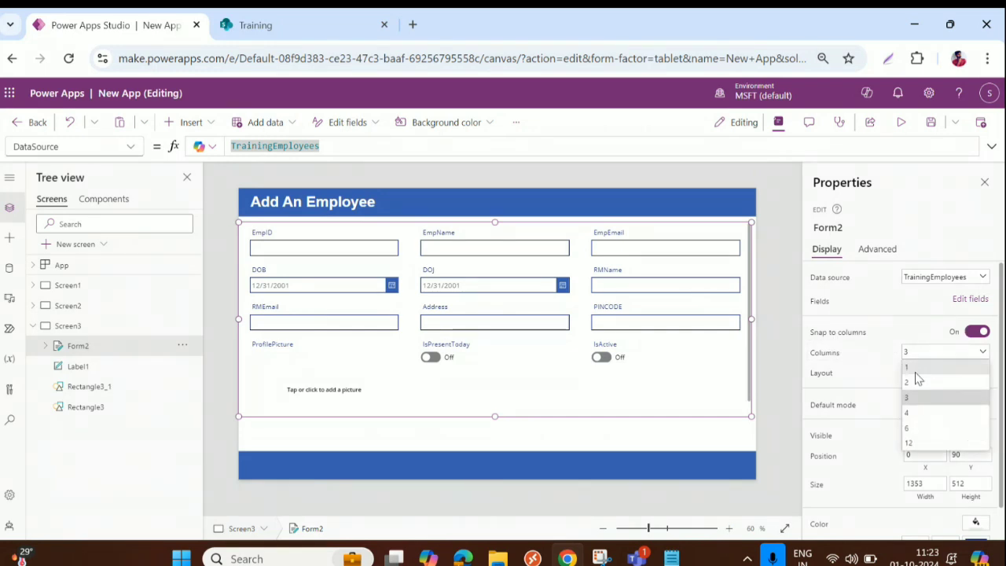
left_click(913, 381)
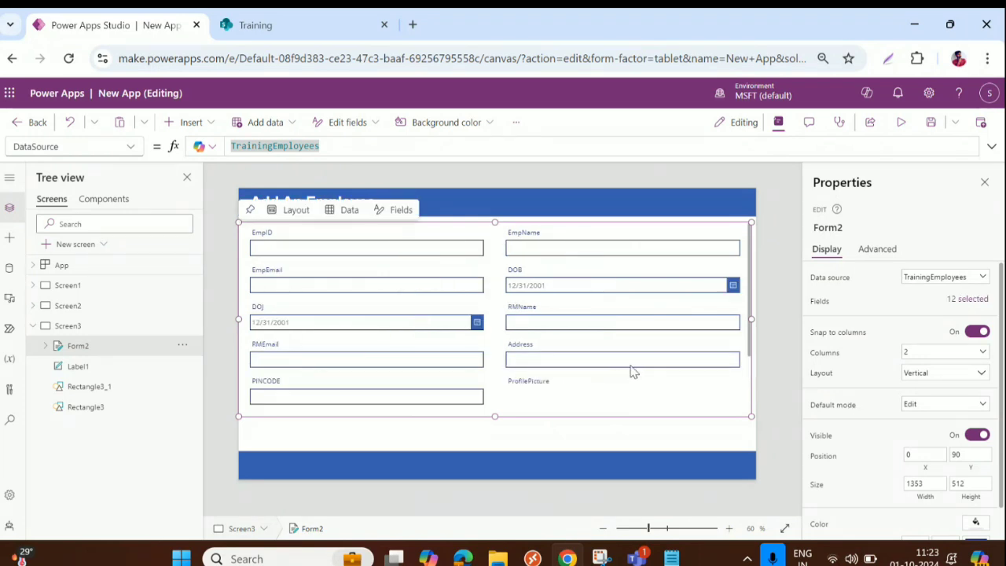
left_click(931, 375)
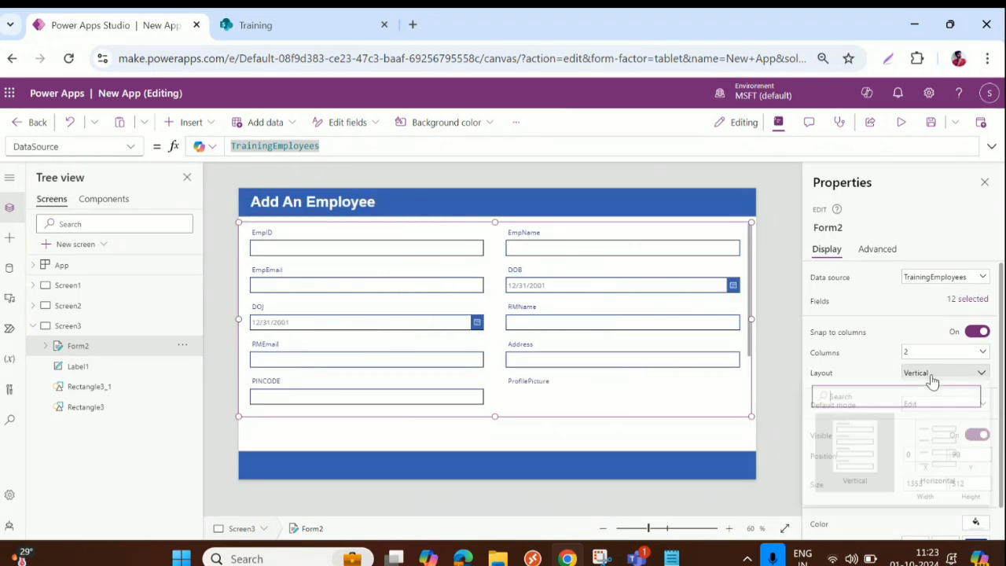
left_click(950, 467)
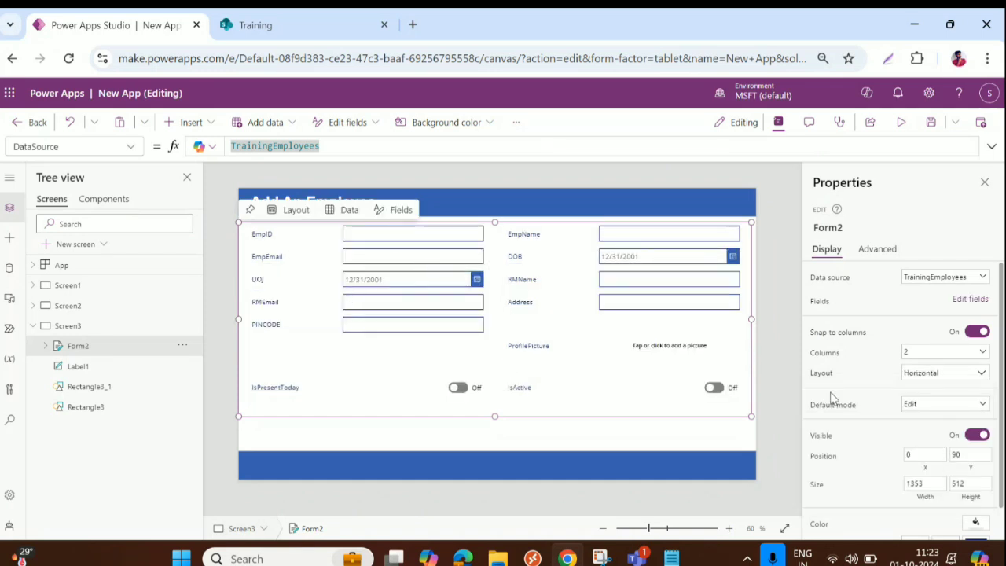
left_click(936, 374)
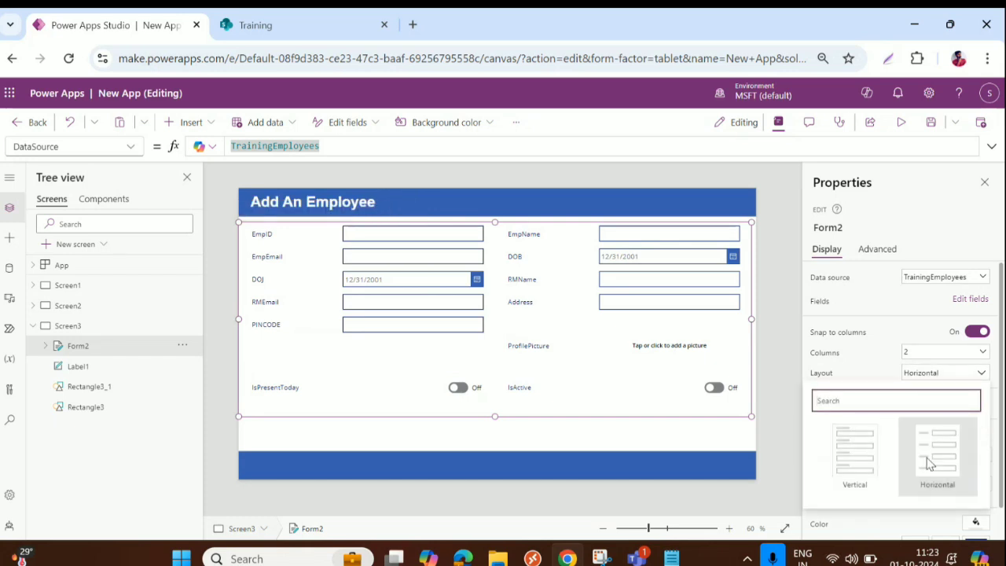
left_click(853, 476)
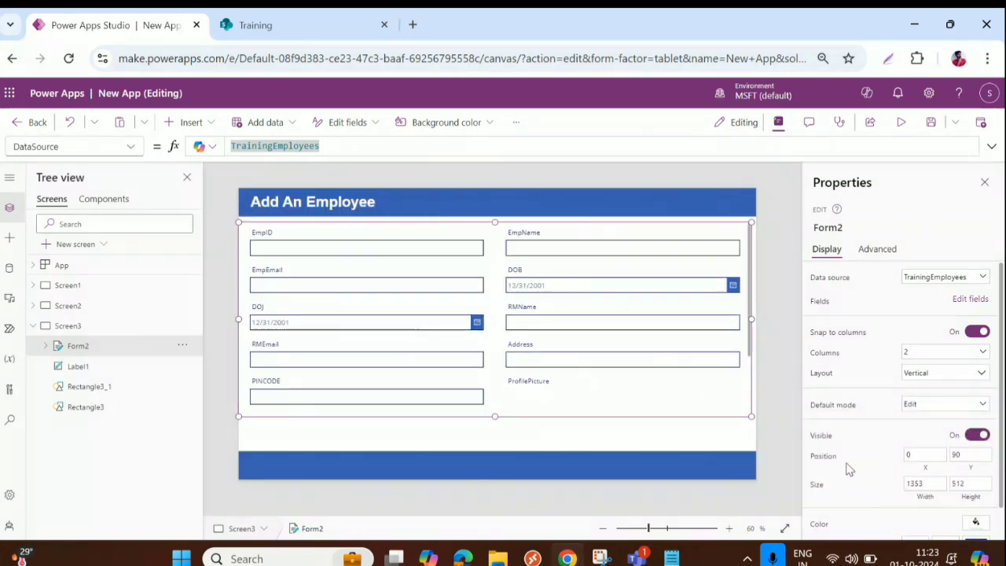
left_click(952, 355)
left_click(940, 396)
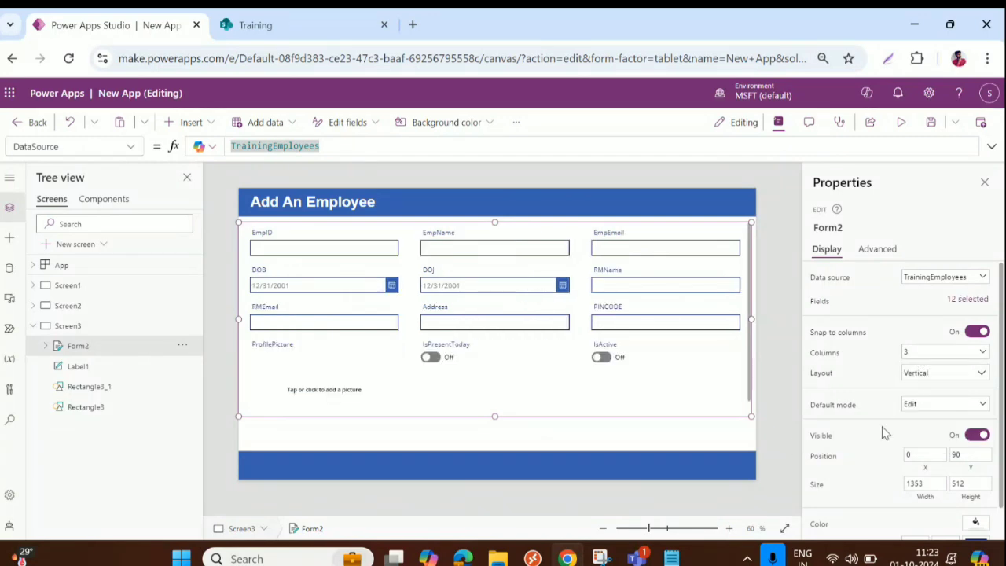
left_click(930, 405)
left_click(931, 434)
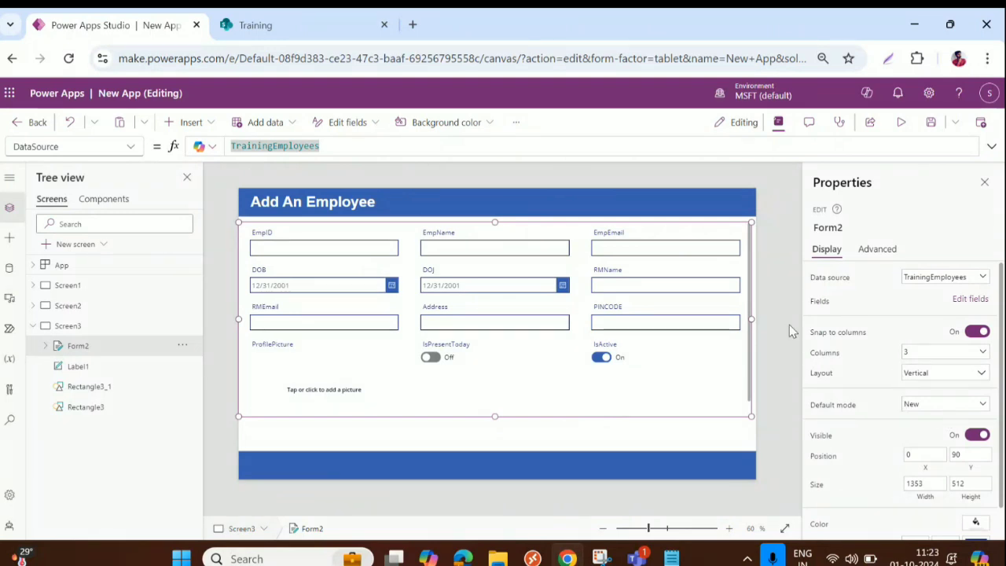
left_click(940, 408)
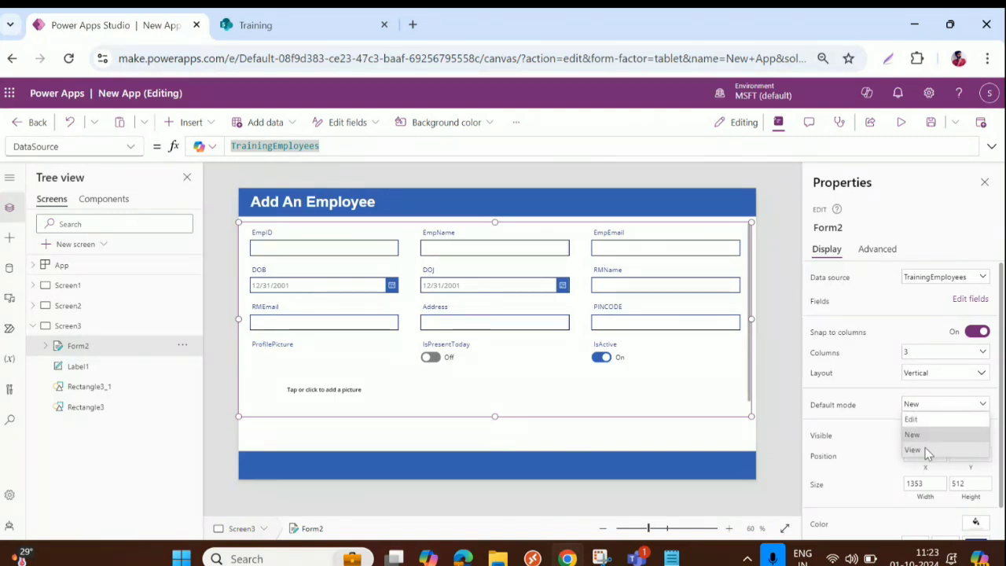
left_click(913, 434)
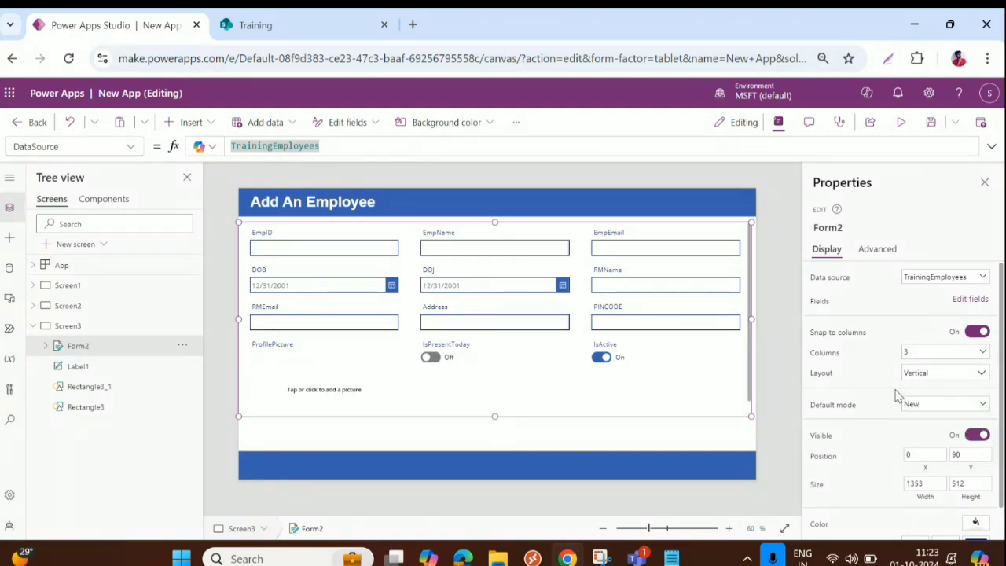
scroll(955, 434, "down", 1)
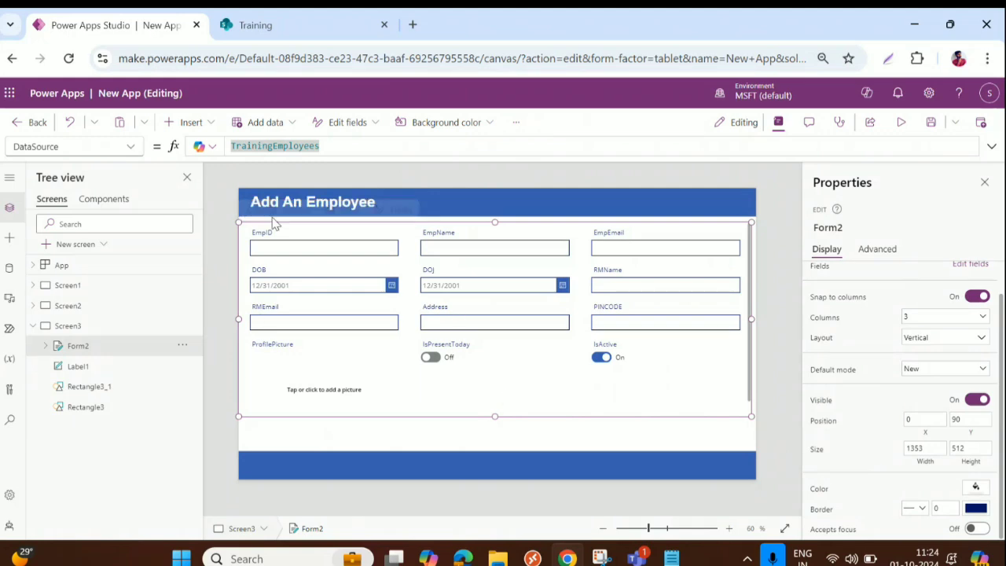
Step: Insert a button and place it at the form's lower right, around 1118,627
left_click(177, 126)
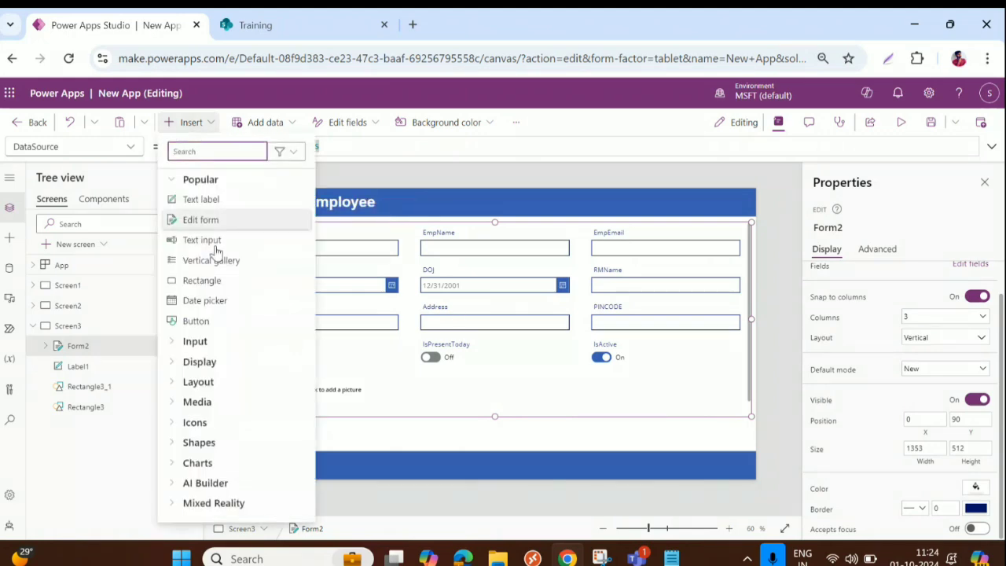
left_click(199, 323)
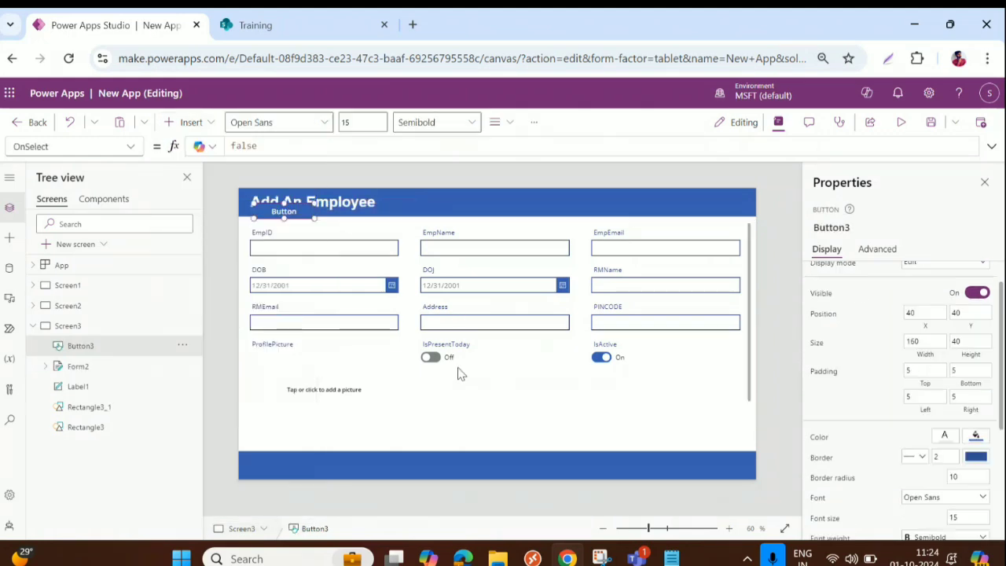
left_click_drag(326, 284, 691, 423)
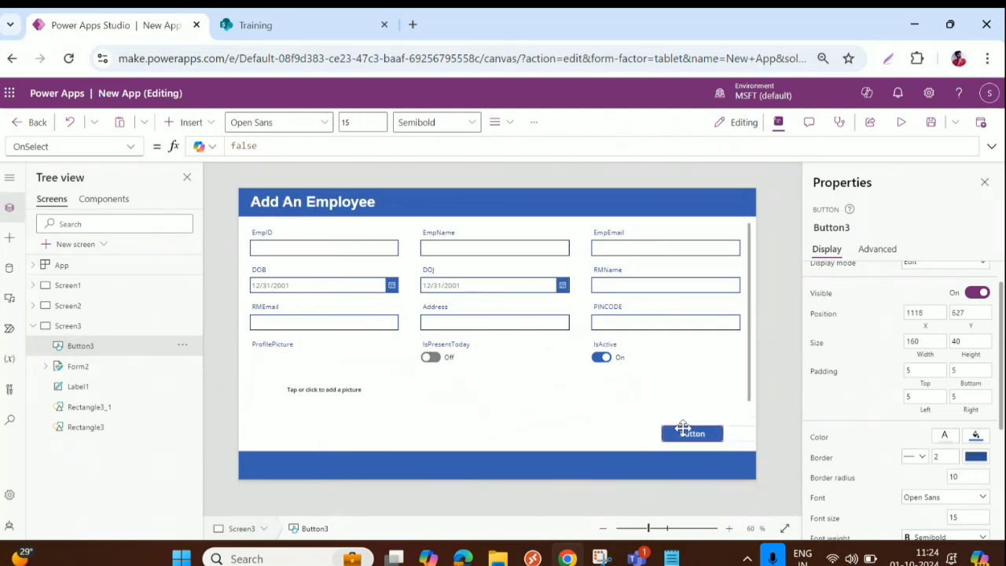
Step: Change the new button's label to 'Submit'
scroll(909, 271, "up", 1)
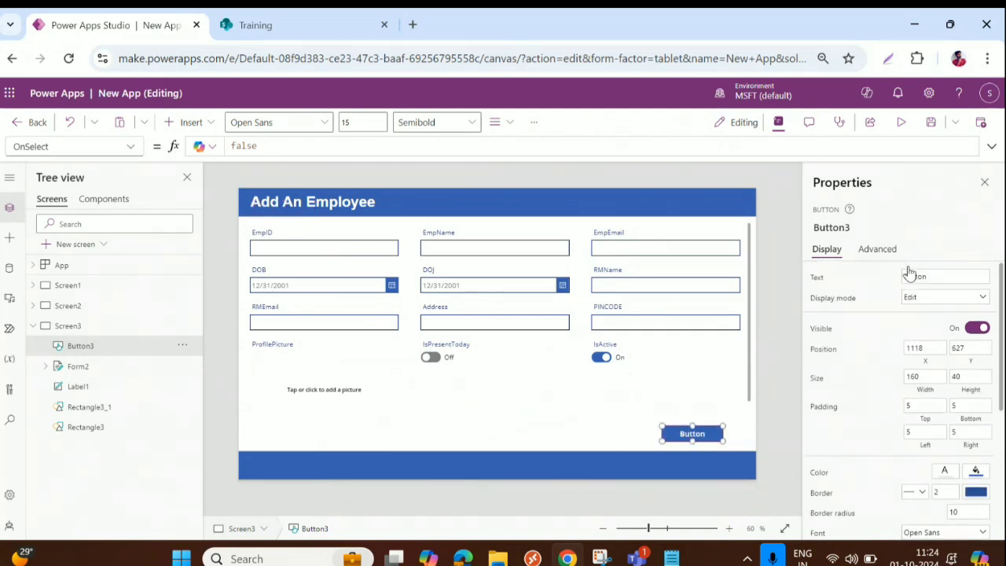
double_click(935, 271)
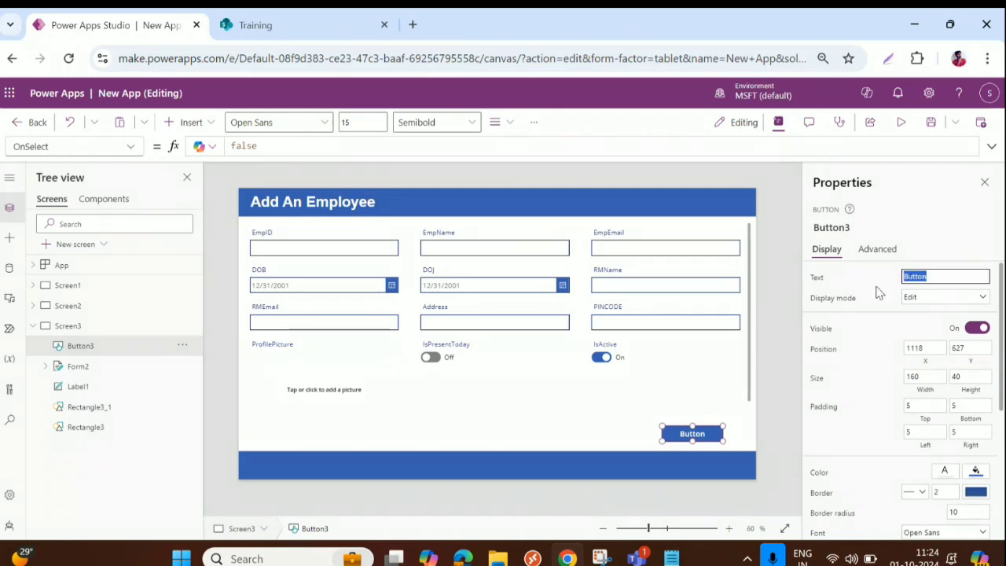
type("Submit")
left_click(518, 492)
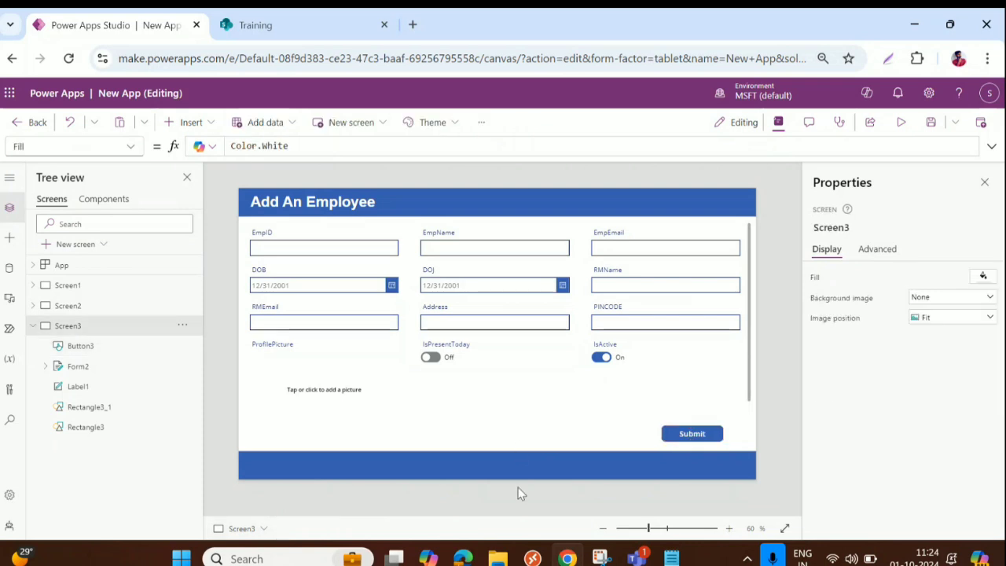
left_click(688, 434)
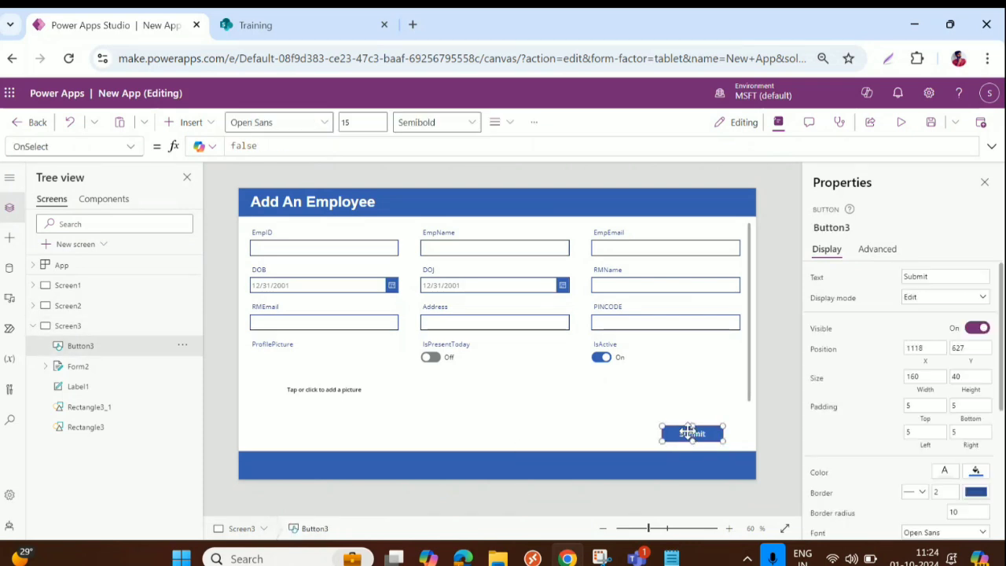
Step: Resize Form2 to 1353×562 at 6,85 and nudge the Submit button to 1146,640
left_click(498, 321)
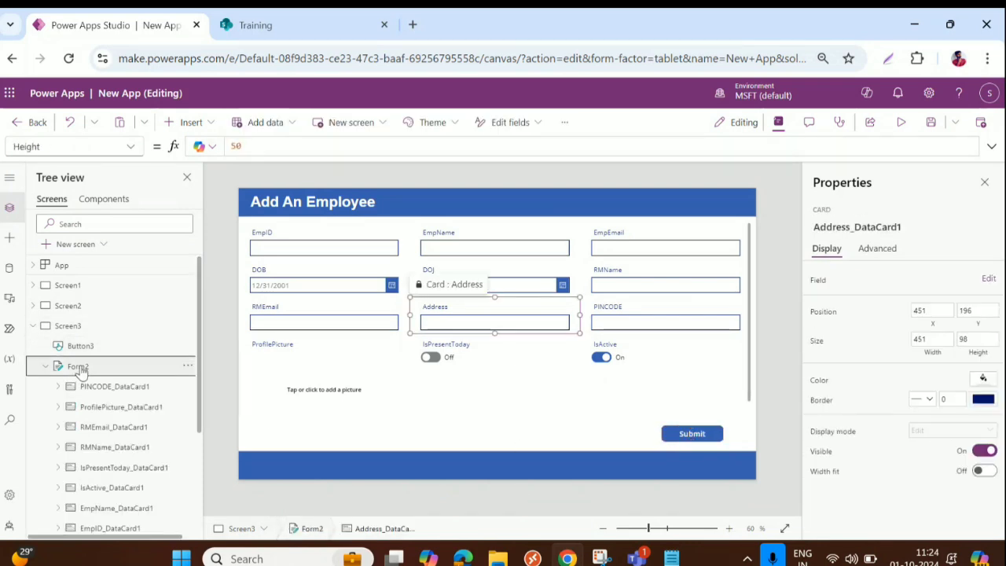
left_click(527, 399)
left_click_drag(494, 416, 495, 437)
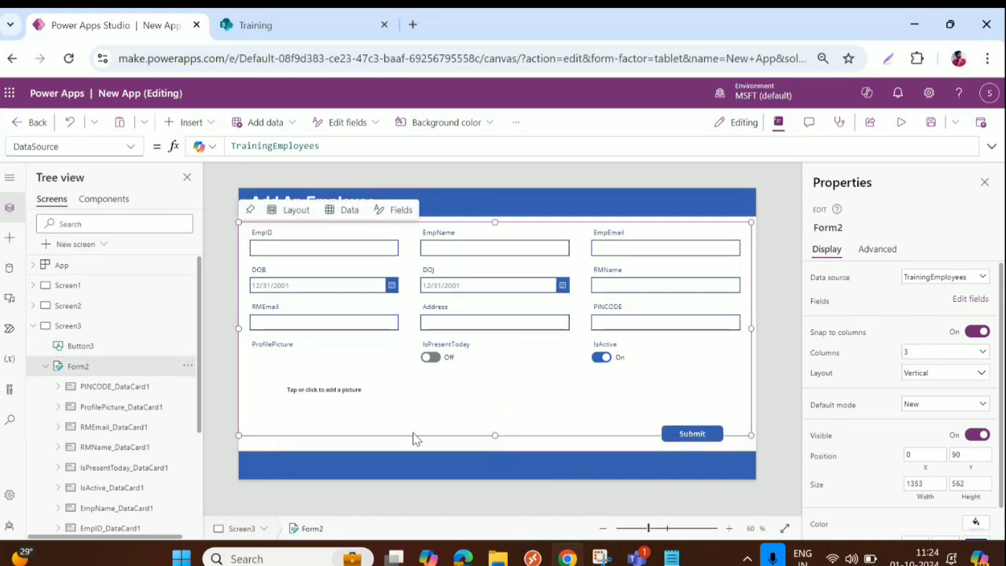
left_click_drag(411, 437, 415, 426)
left_click(697, 434)
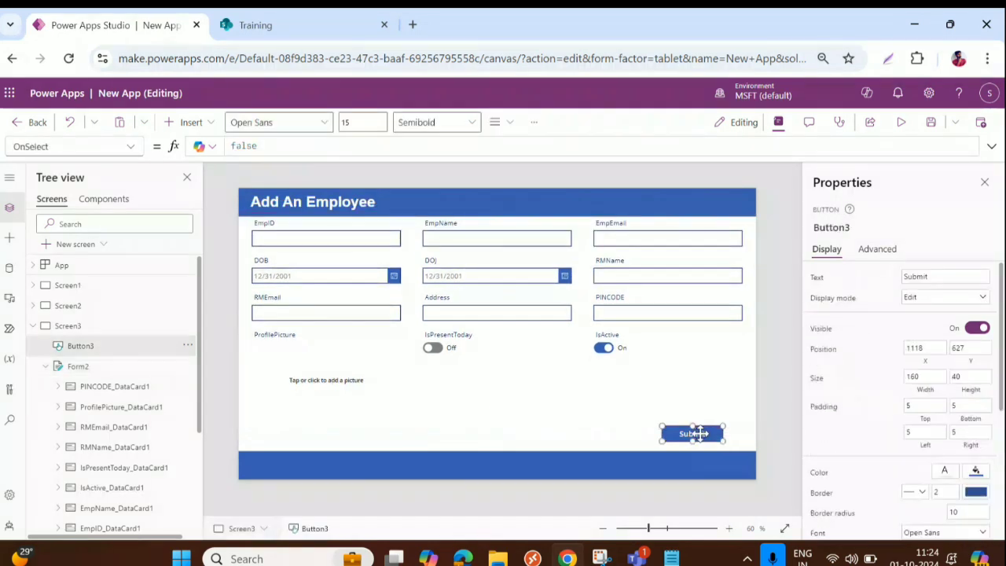
left_click_drag(699, 434, 710, 439)
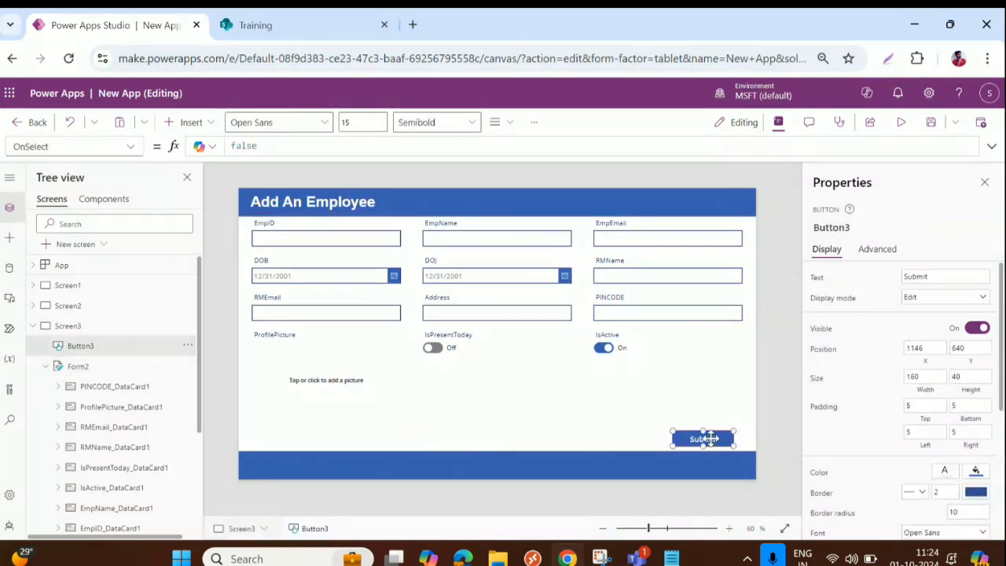
Step: Replace the button's OnSelect value false with SubmitForm(Form2)
left_click(875, 250)
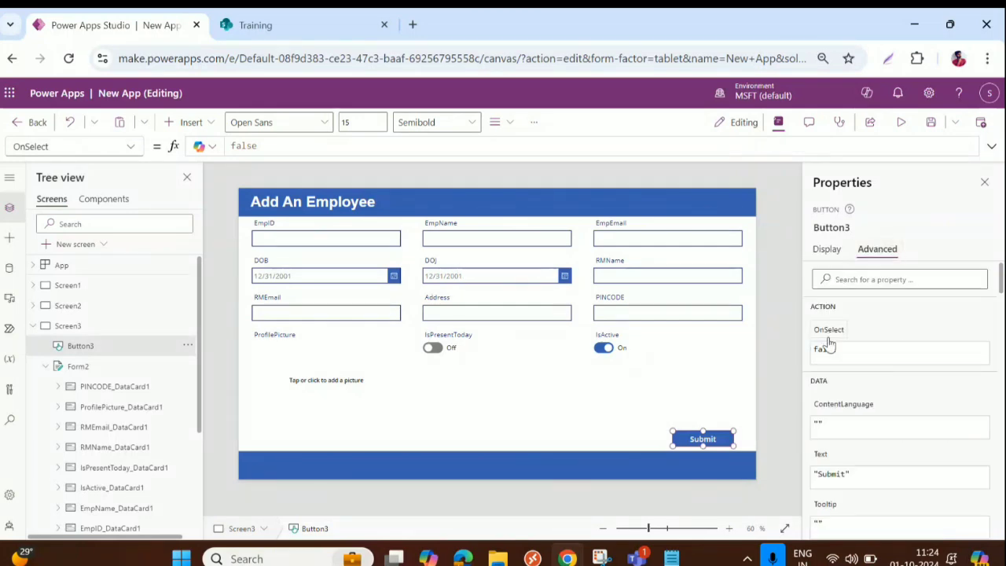
left_click(244, 145)
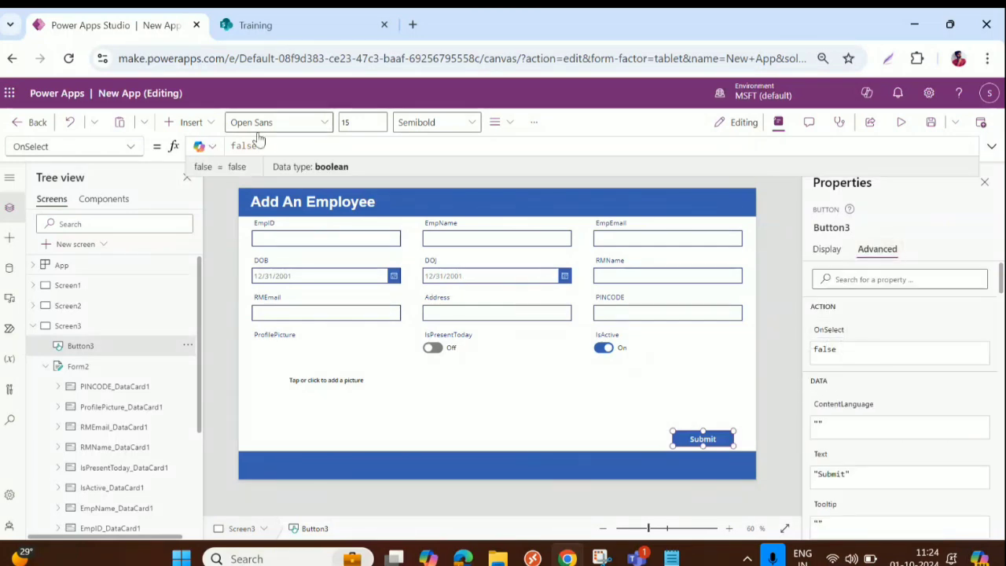
left_click_drag(263, 145, 206, 146)
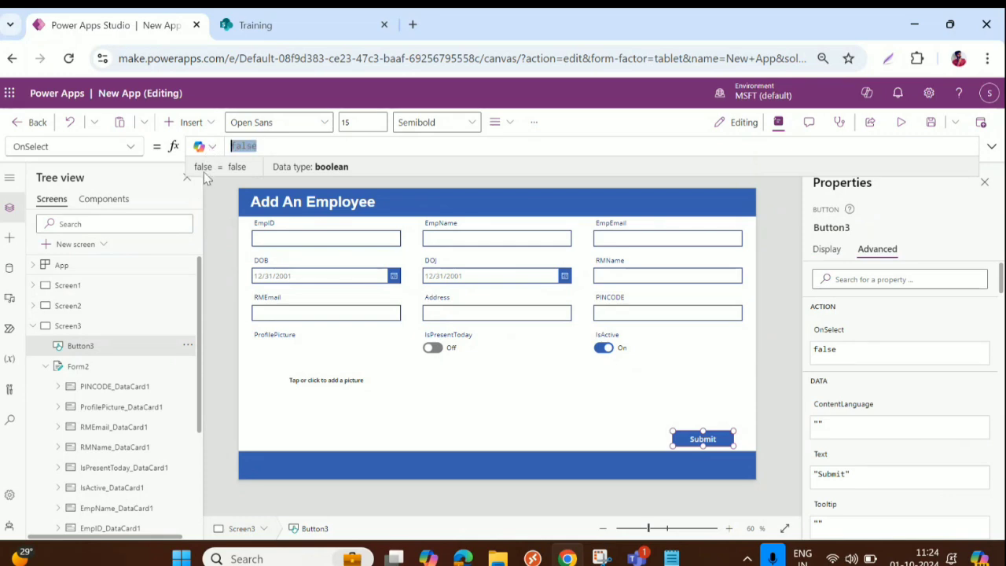
type("Submi")
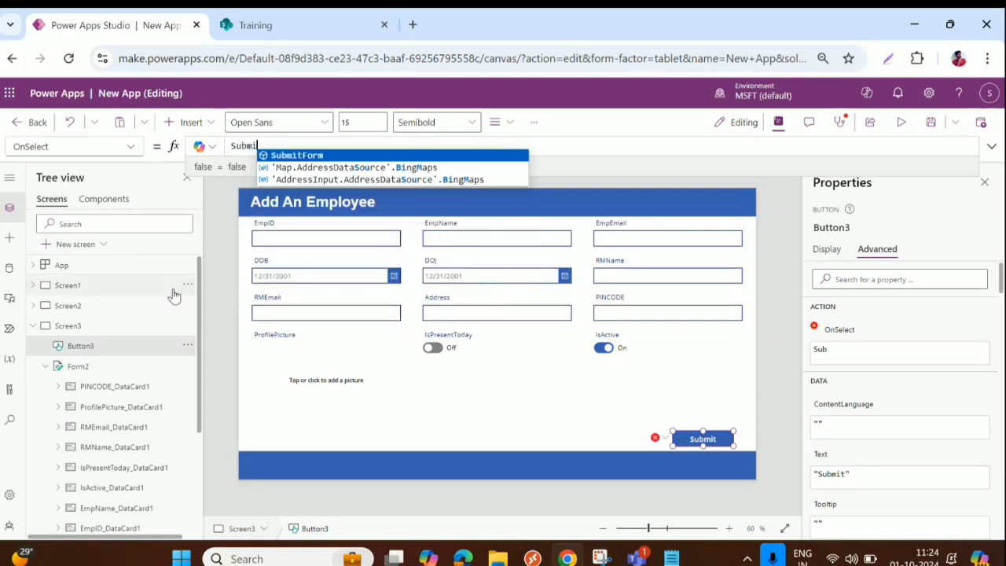
type("tForm(")
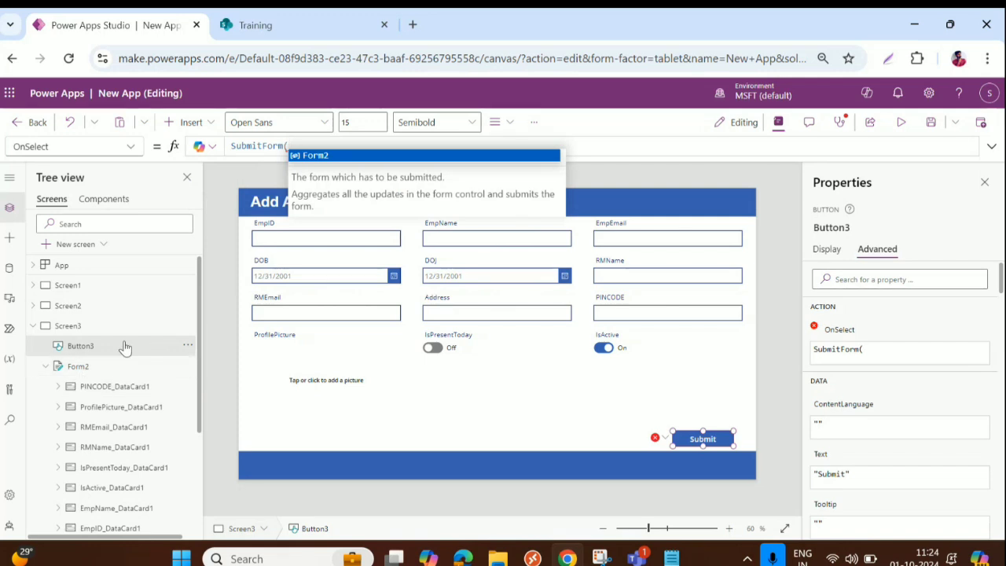
left_click(313, 157)
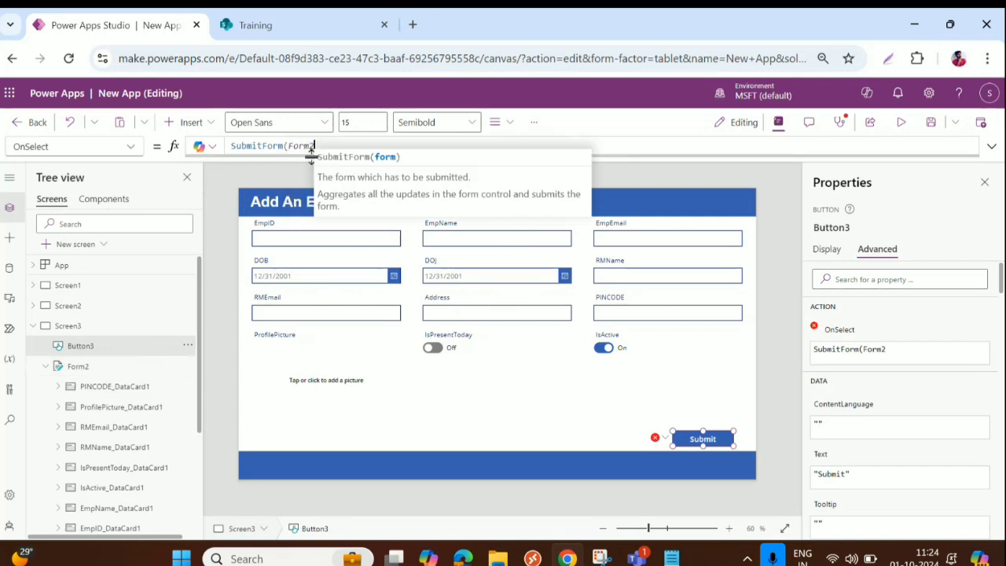
Step: Add a Notify call with the message "A new employee has been added"
type(")")
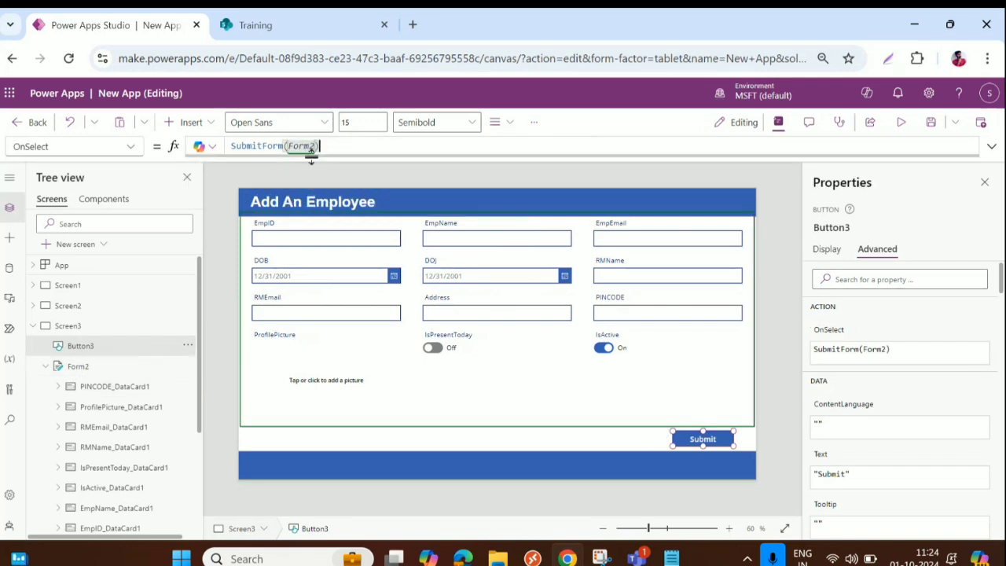
type(";")
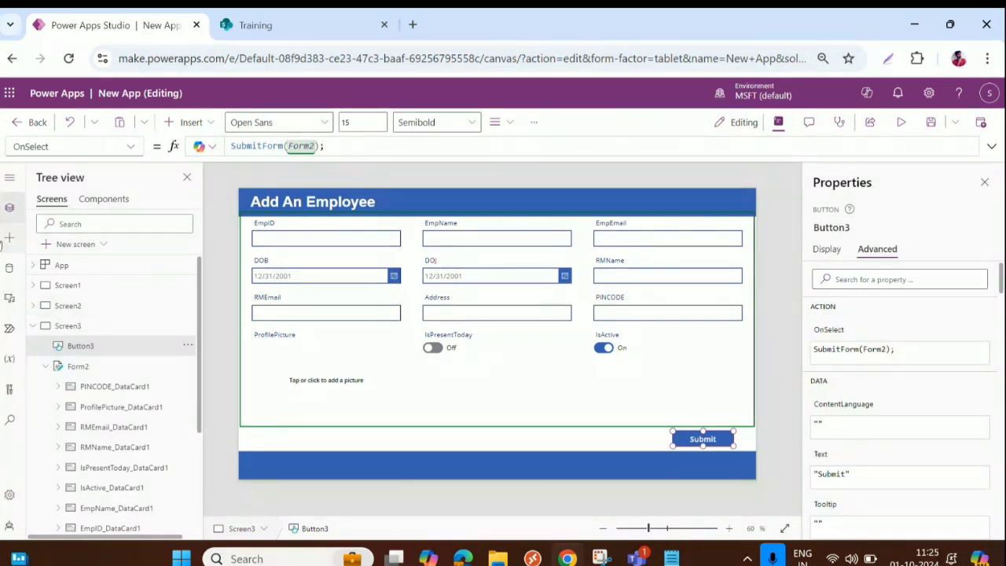
type("Notify(")
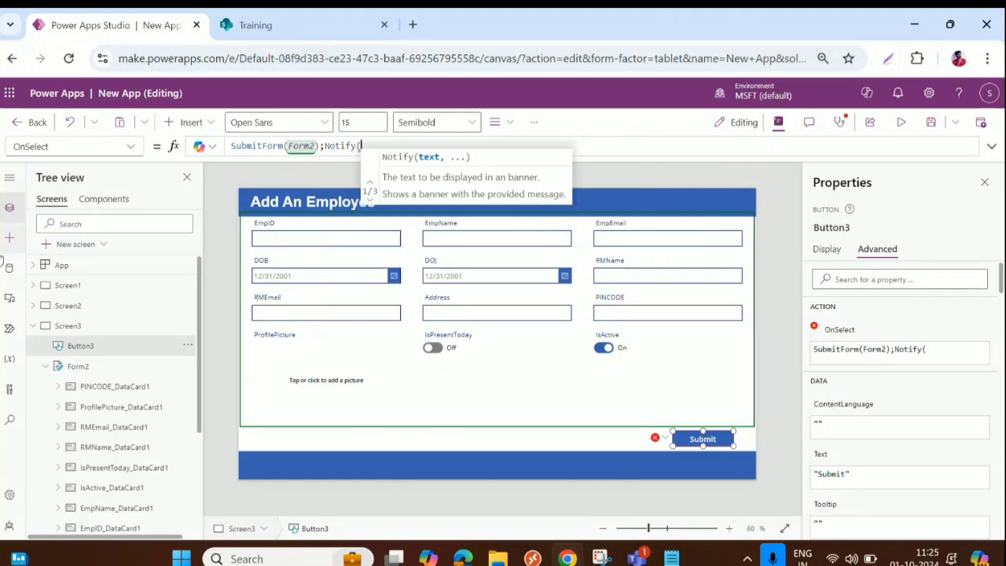
type("\"Your ")
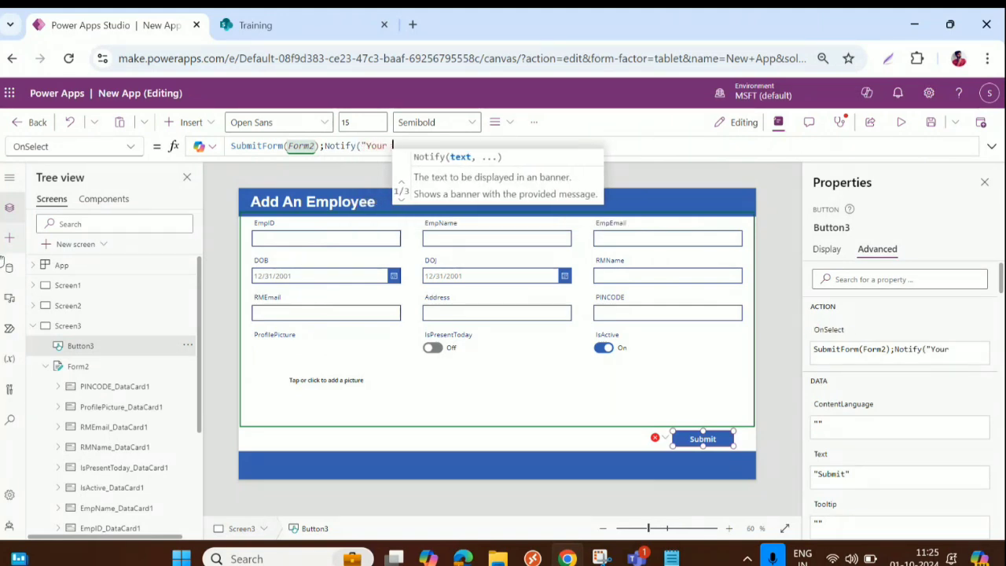
type("da")
key("BackSpace")
key("BackSpace")
key("BackSpace")
key("BackSpace")
key("BackSpace")
key("BackSpace")
key("BackSpace")
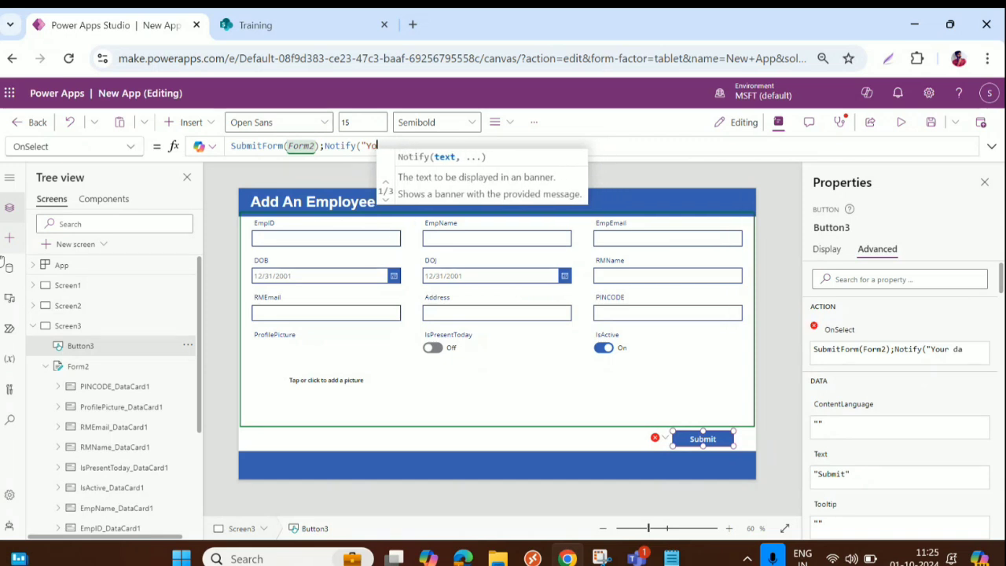
type("A new ")
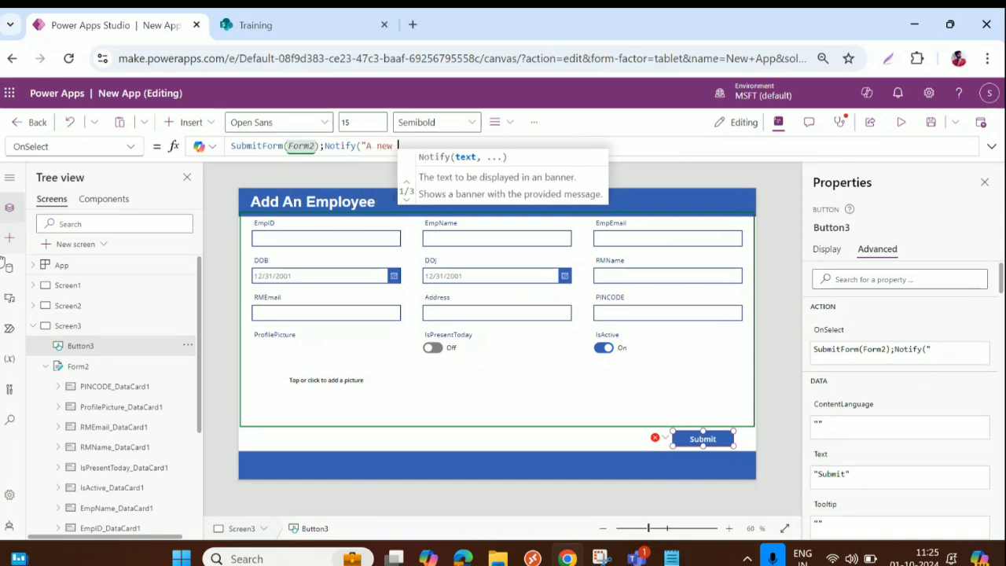
type("empl")
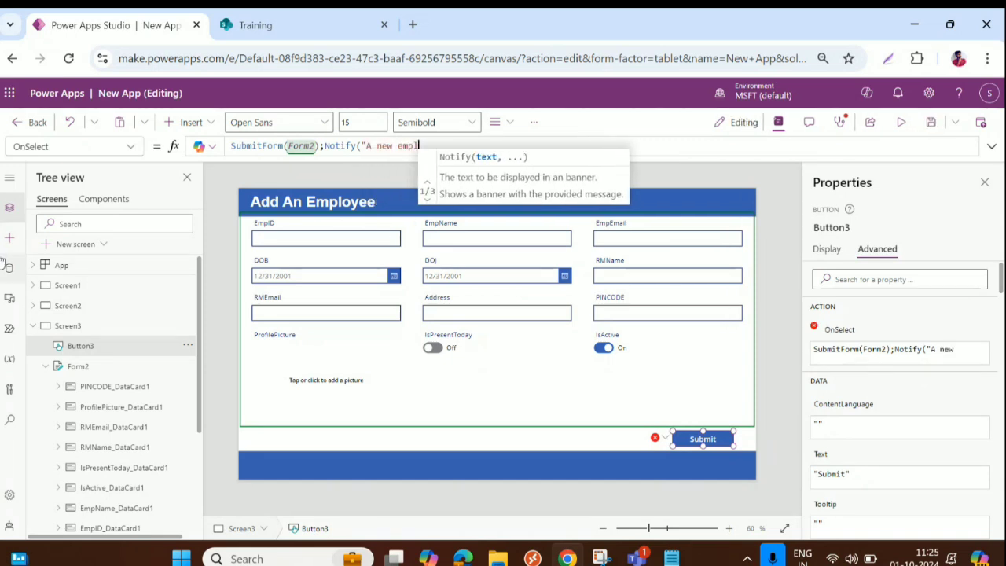
type("oyee has")
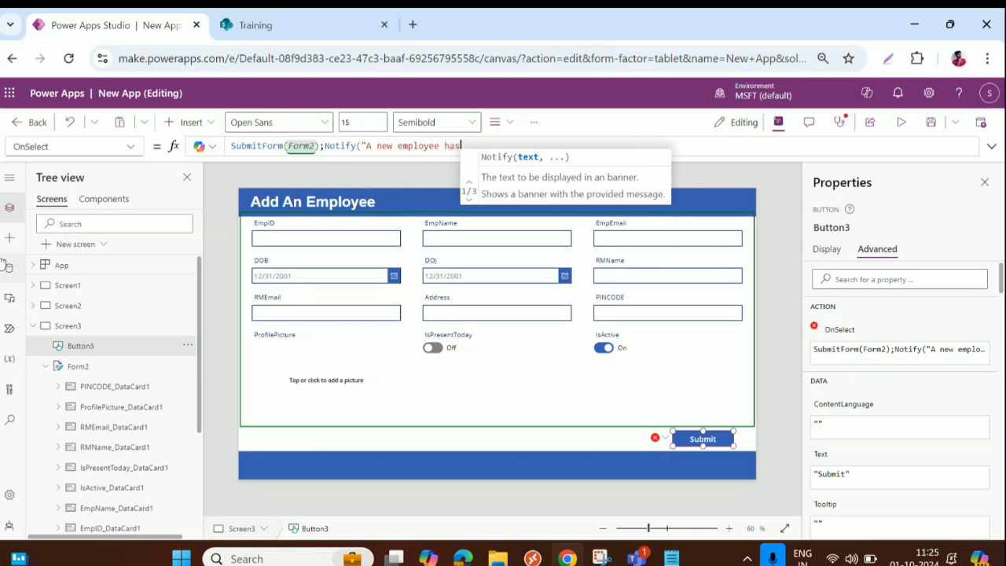
type(" been added\"")
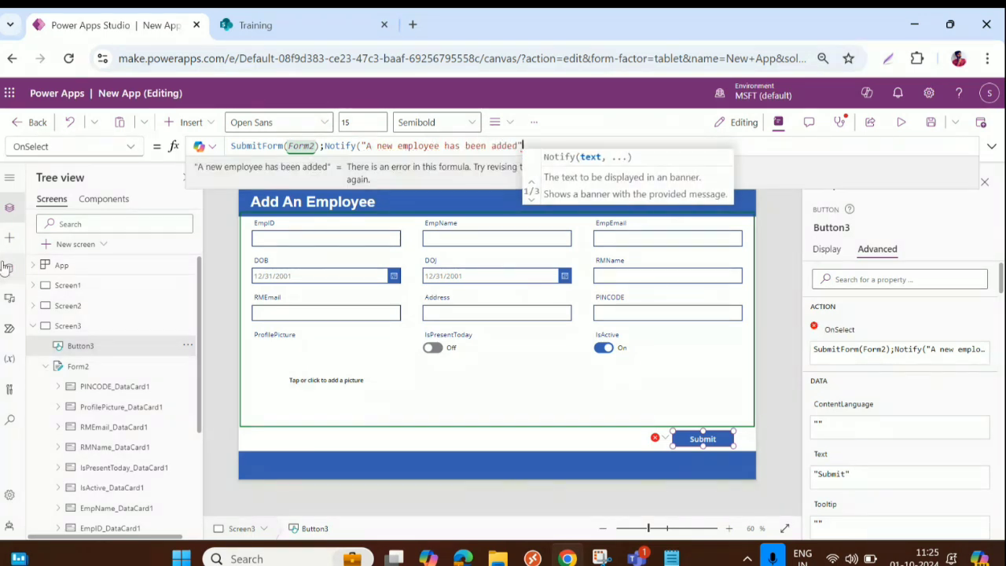
type(",")
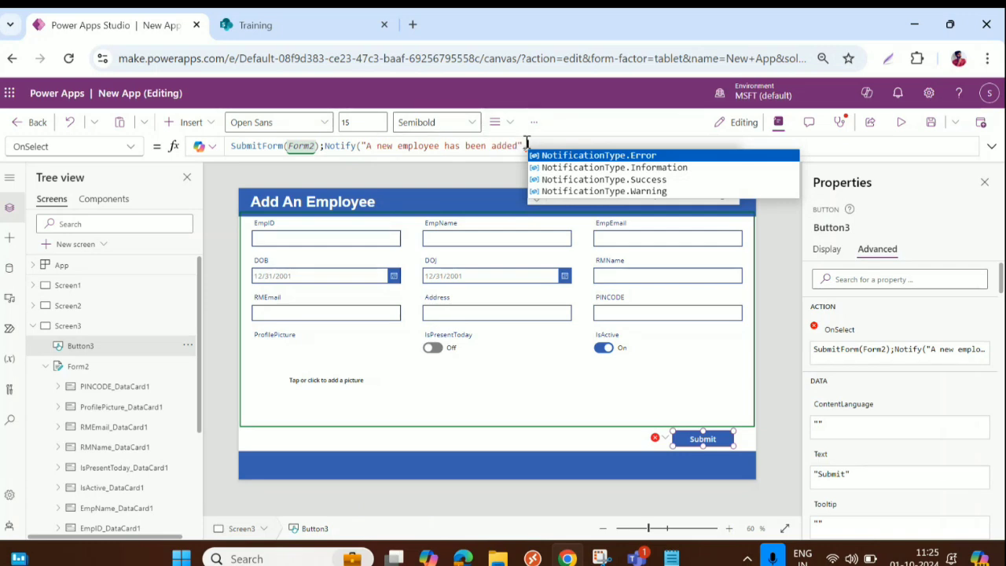
Step: Give the Notify call NotificationType.Success and a 2000 millisecond timeout
type(",")
left_click_drag(324, 146, 365, 147)
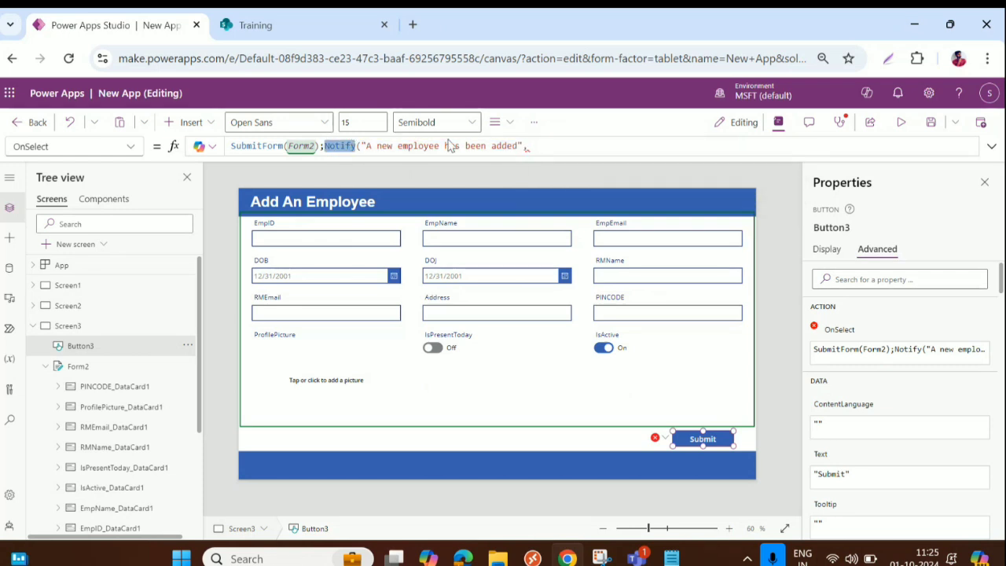
left_click(544, 146)
type("No")
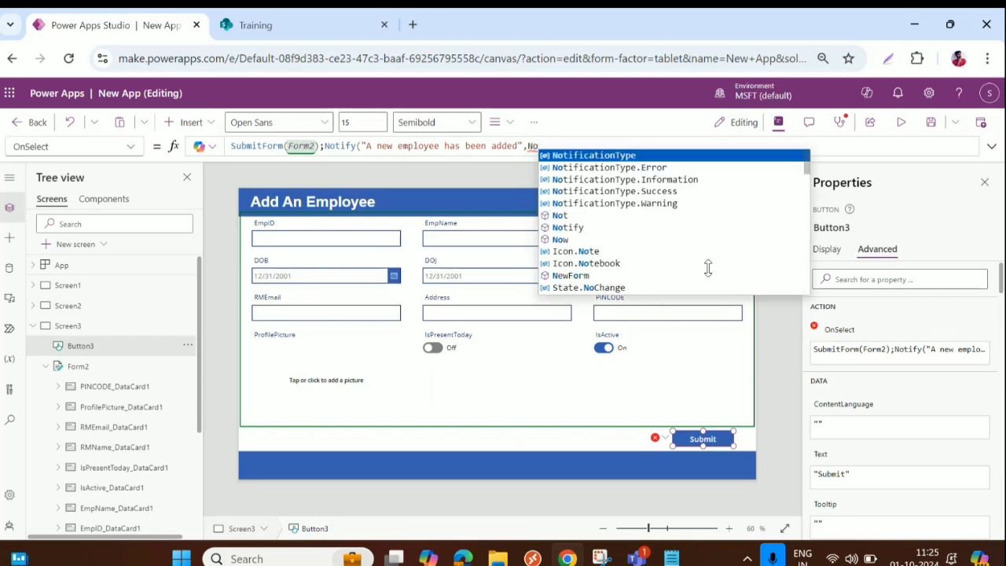
left_click(631, 189)
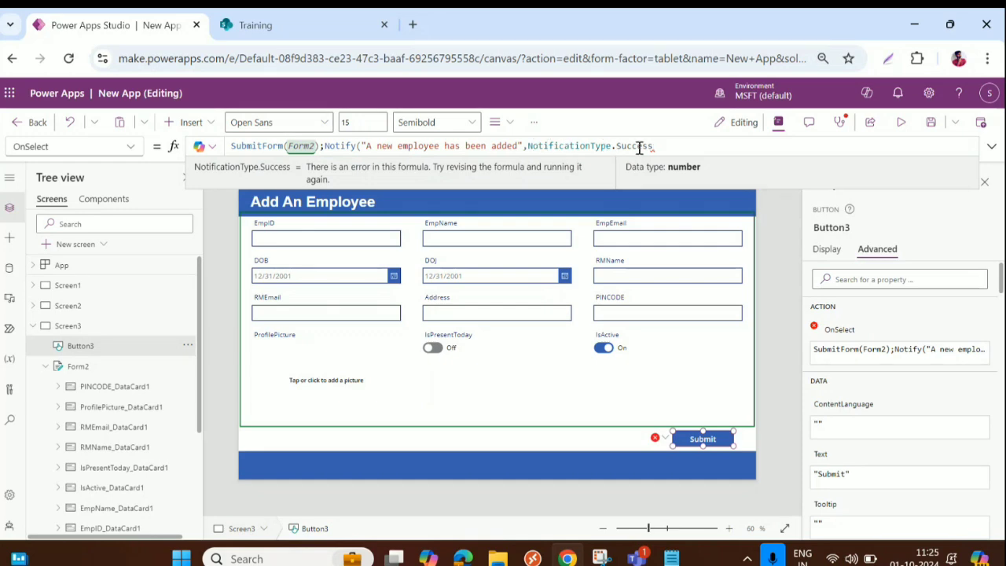
type(",")
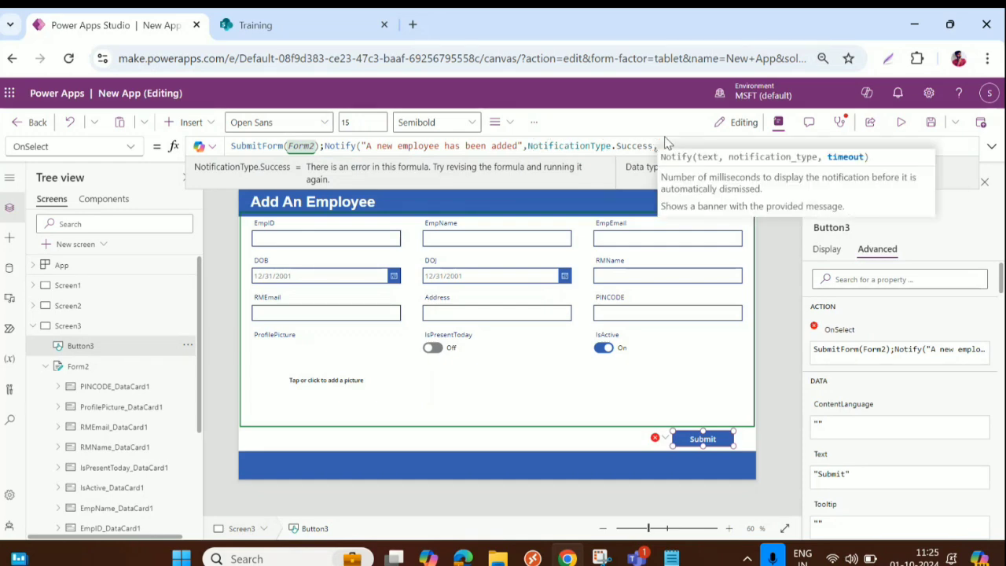
type("2000")
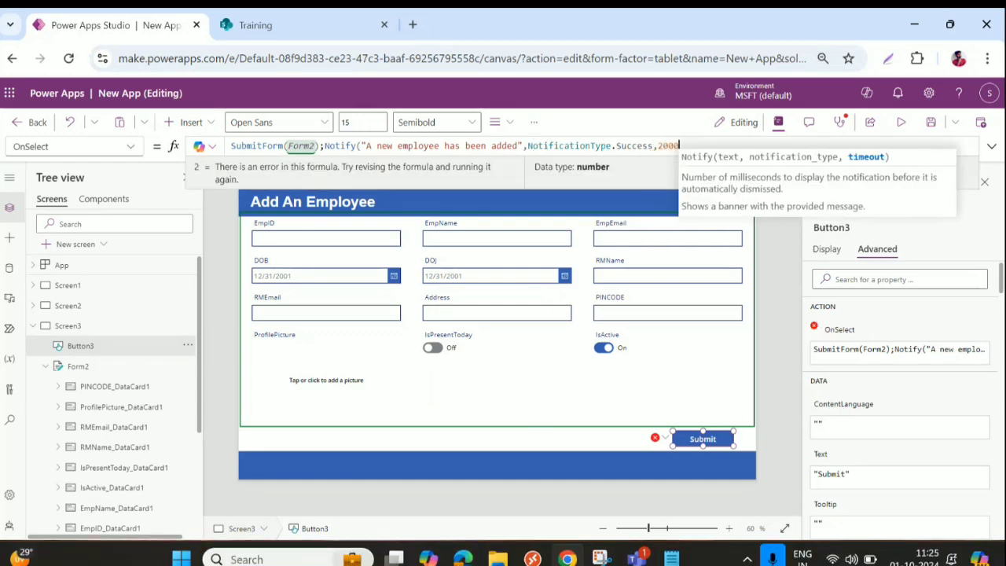
type(")")
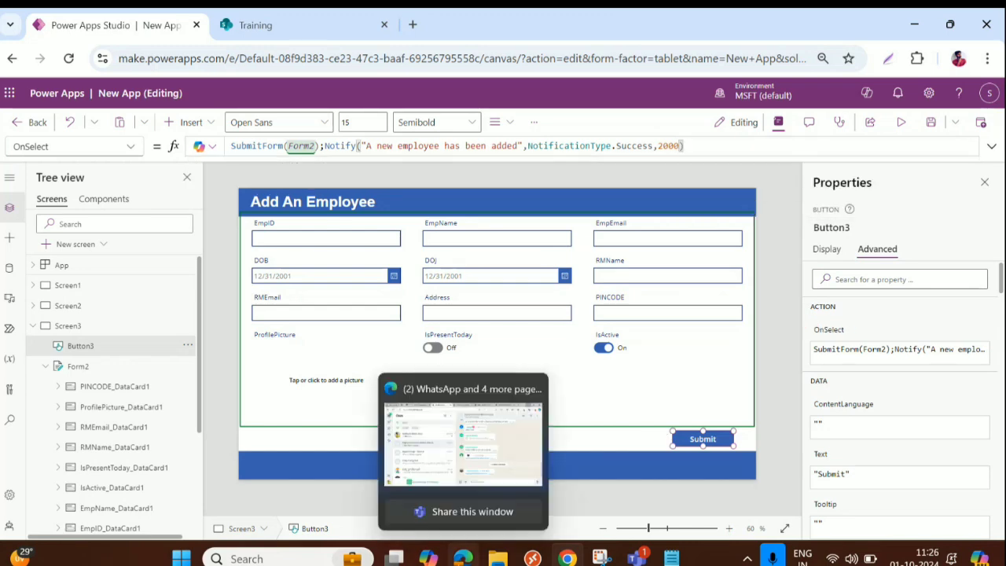
Step: Format the OnSelect formula onto indented lines and enlarge the formula editor
left_click(991, 148)
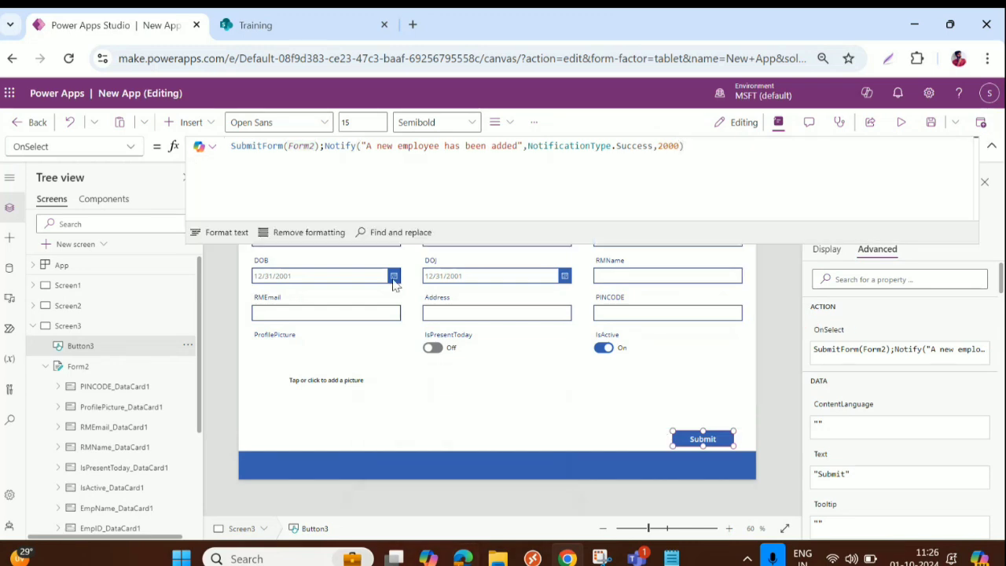
left_click(226, 232)
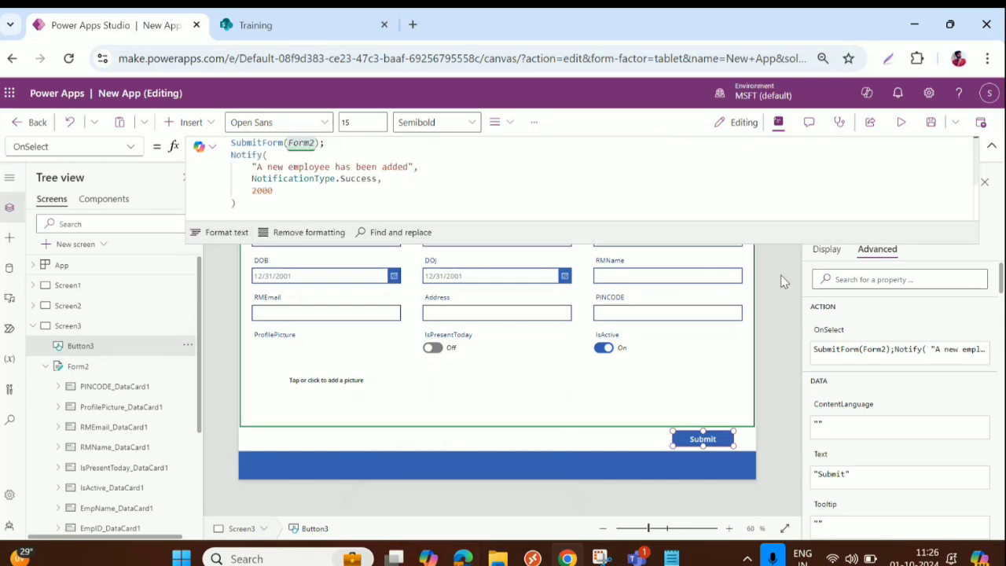
left_click_drag(776, 243, 777, 345)
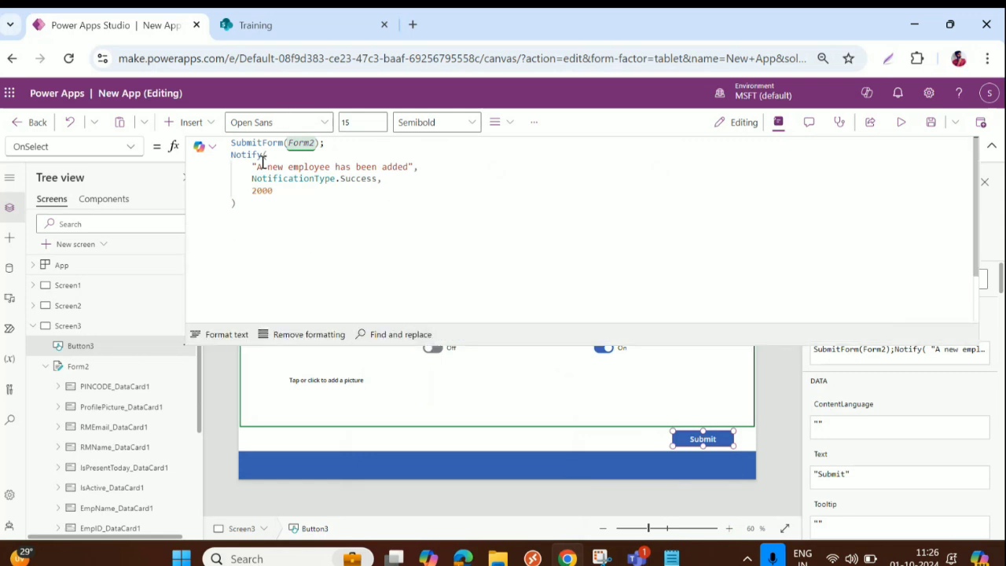
Step: Review the Notify arguments and re-select NotificationType.Success from the suggestion list
left_click_drag(249, 167, 410, 166)
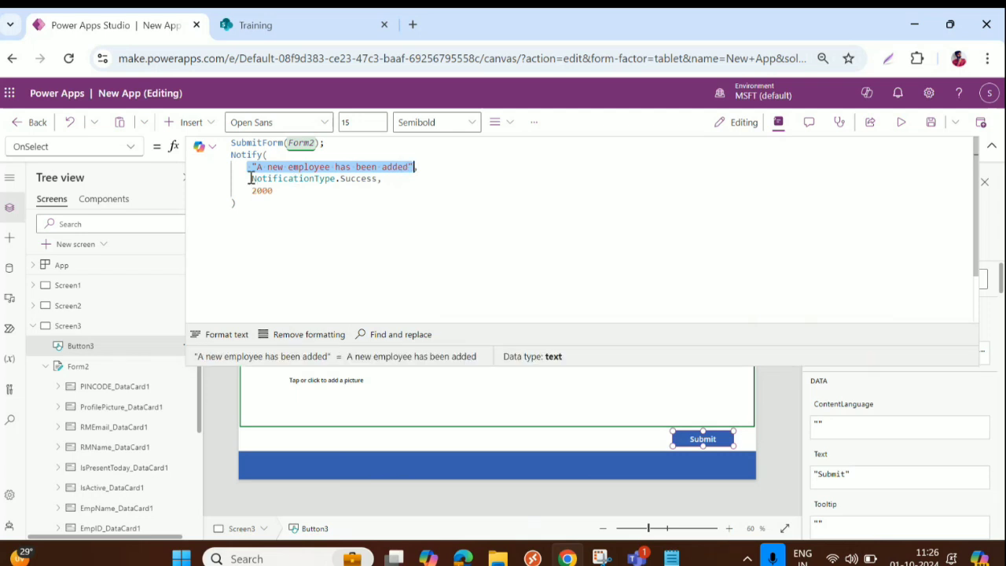
left_click_drag(252, 179, 377, 180)
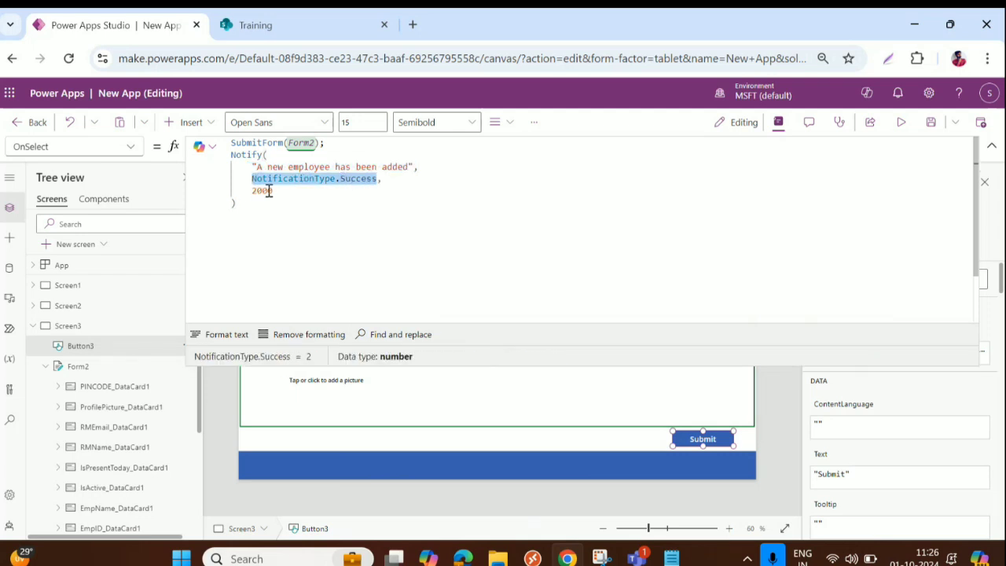
left_click_drag(248, 191, 290, 191)
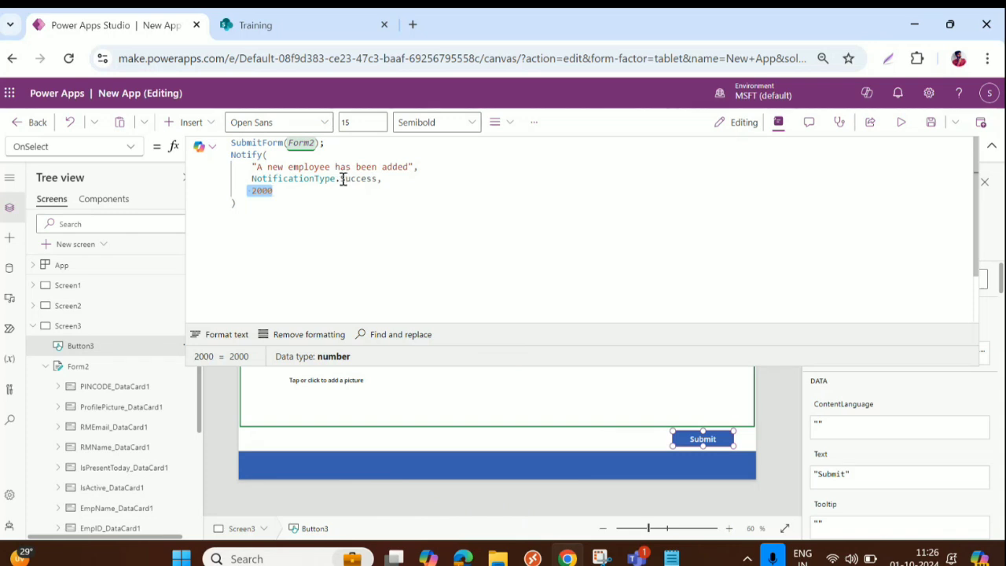
left_click_drag(342, 178, 379, 179)
left_click(358, 205)
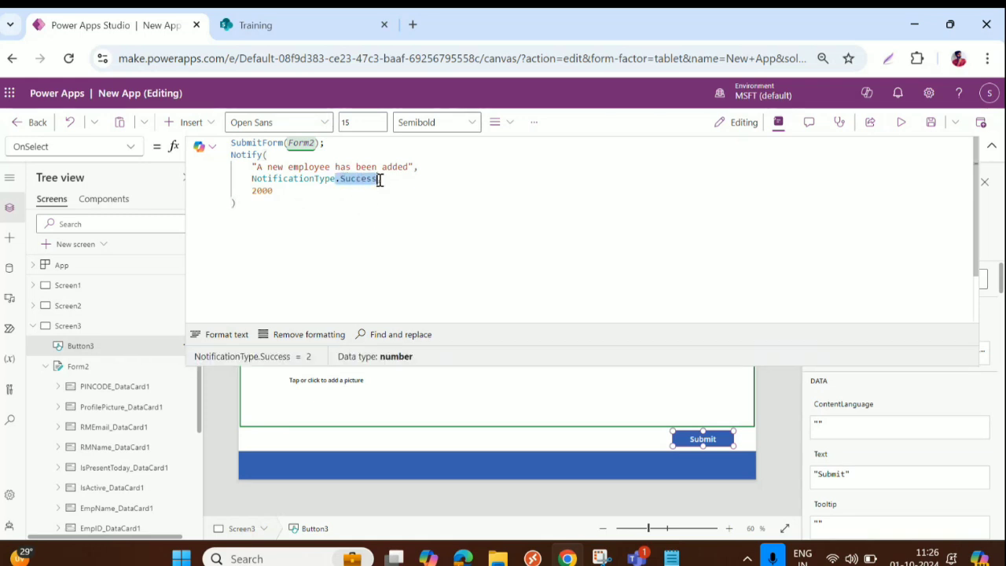
key("BackSpace")
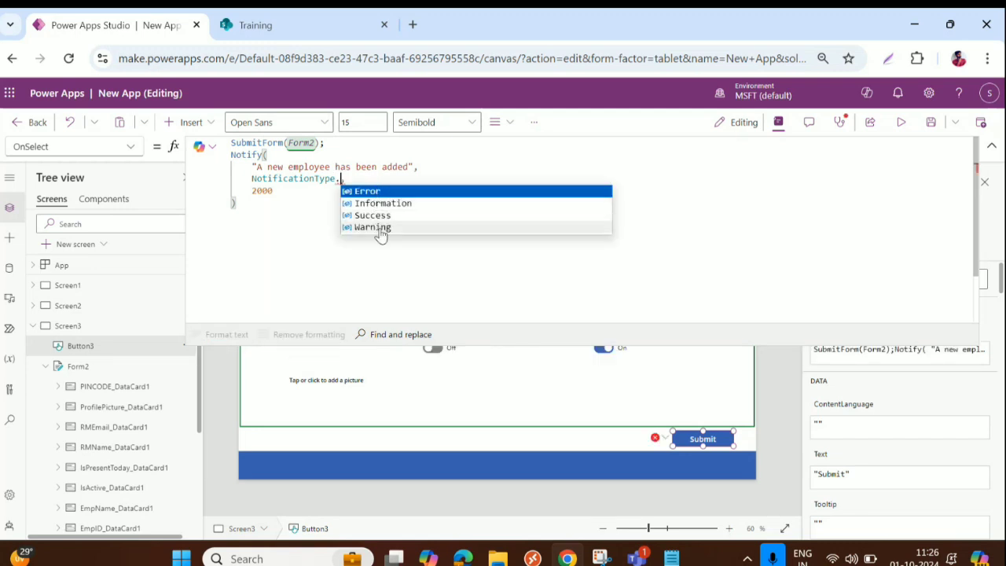
left_click(378, 215)
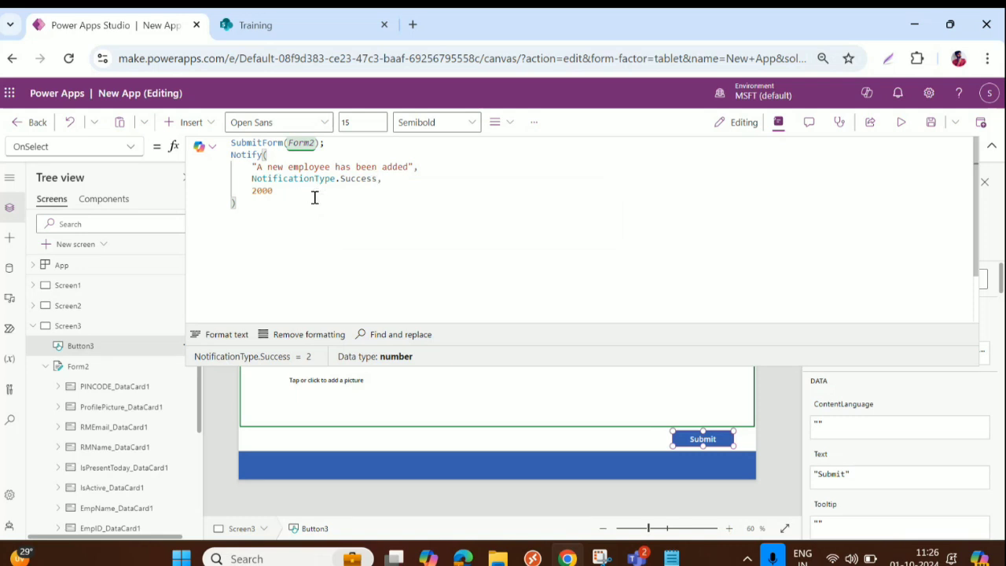
Step: Preview the app and start typing 'T' into the EmpID box
left_click(234, 342)
left_click(992, 147)
left_click(903, 126)
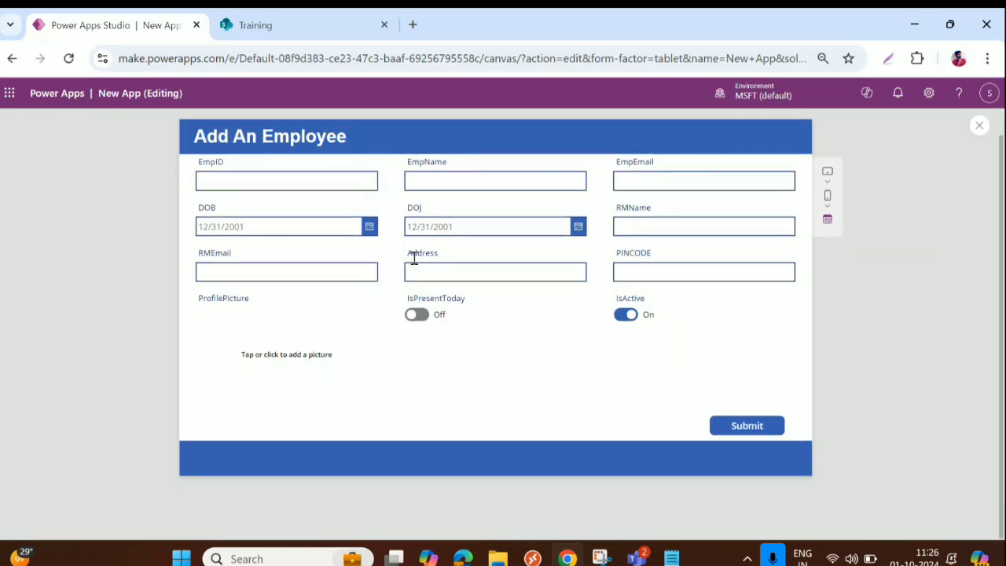
left_click(248, 205)
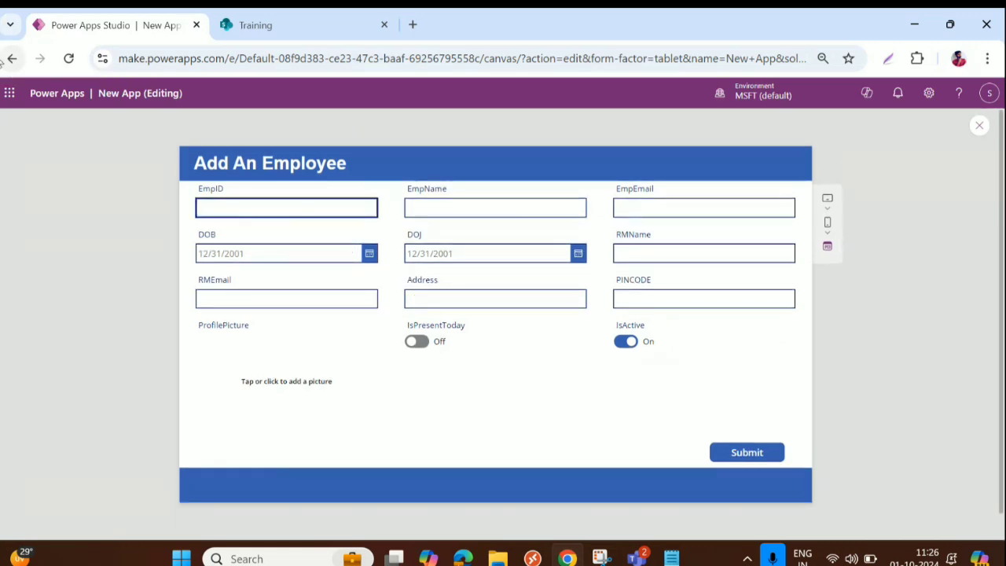
type("T-2024-01")
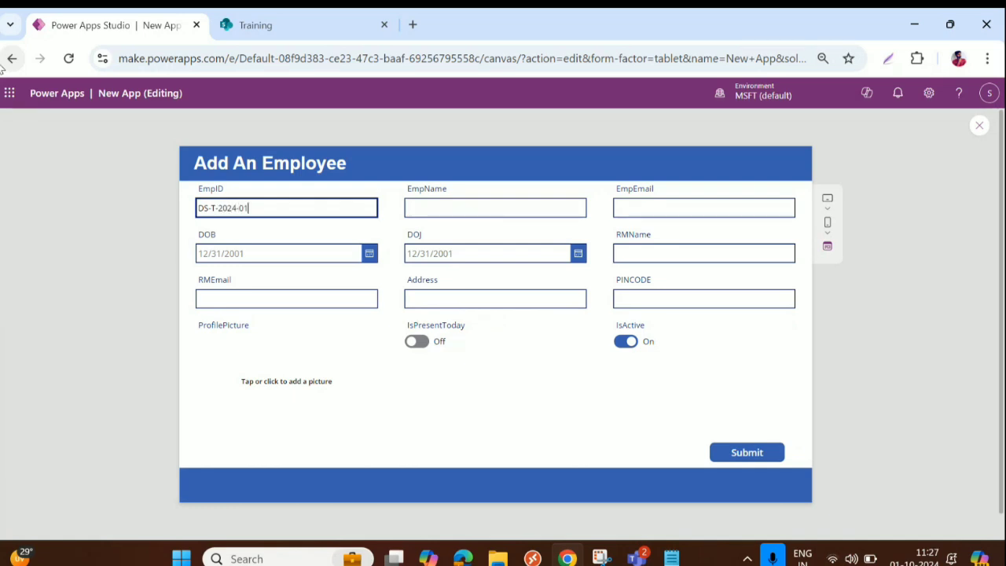
Step: Enter the employee's name in the EmpName field
left_click(447, 205)
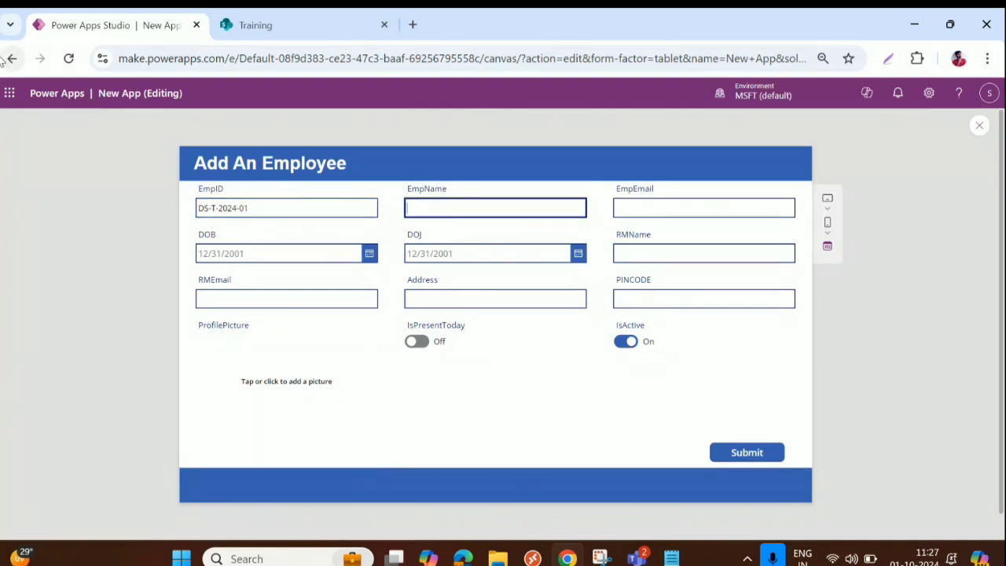
type("Santhosh")
key("shift+Tab")
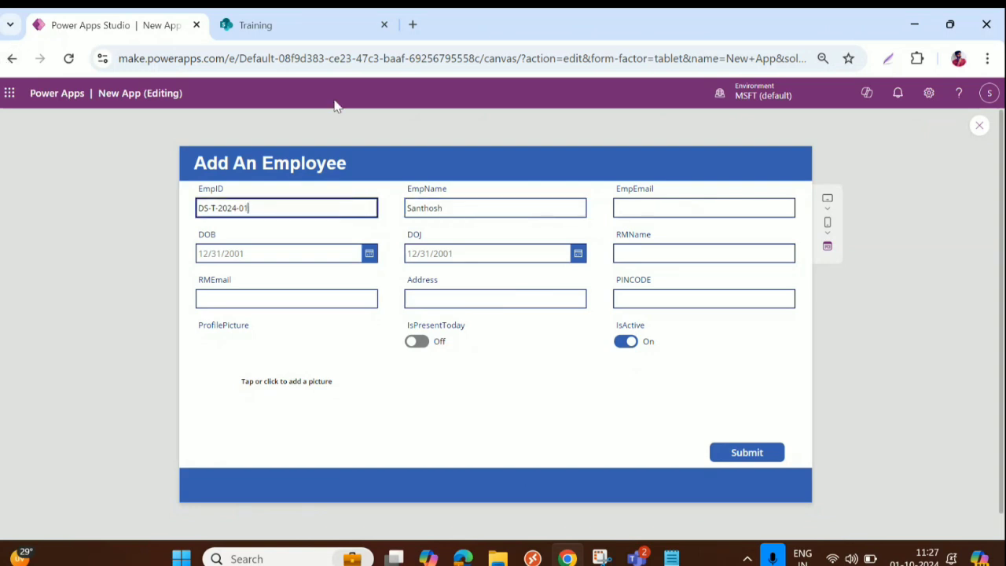
Step: Fill EmpEmail with the employee's e-mail address, copied from the account panel
left_click(663, 209)
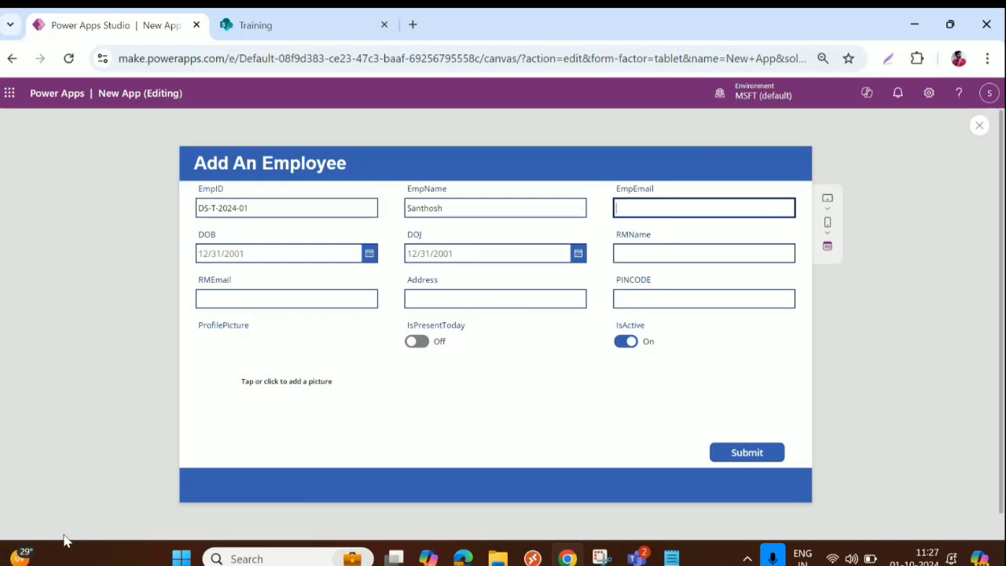
left_click(990, 94)
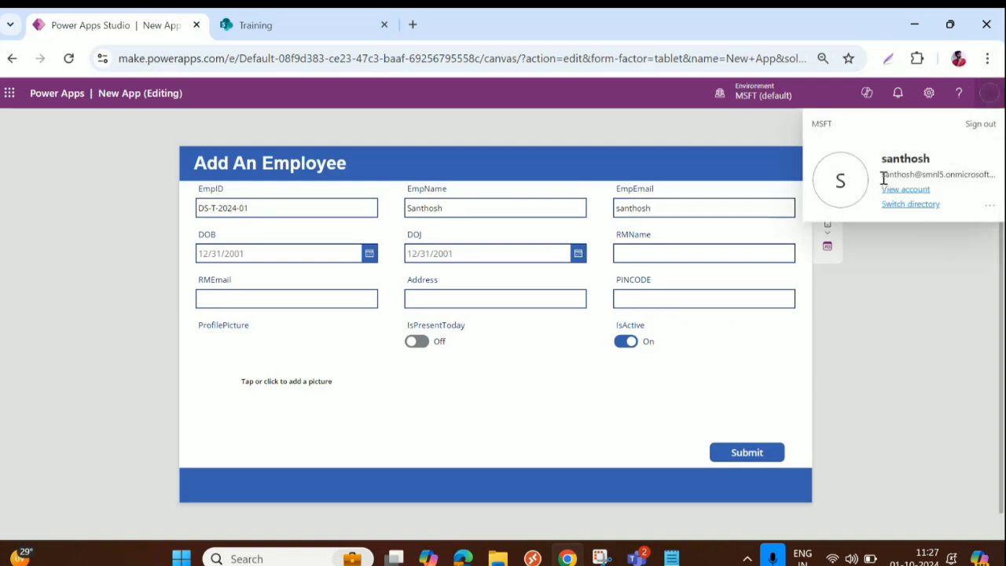
left_click_drag(881, 174, 991, 171)
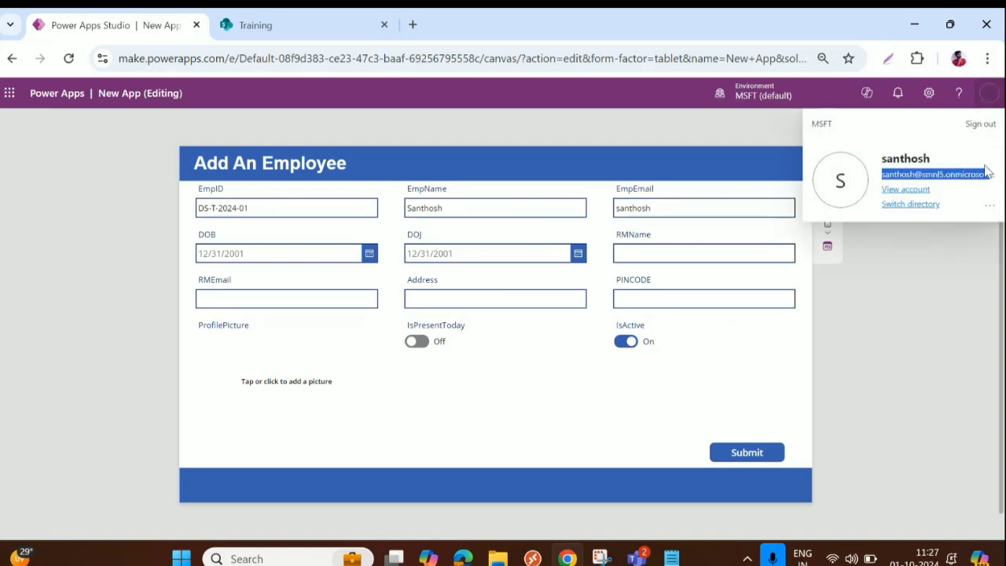
left_click(705, 209)
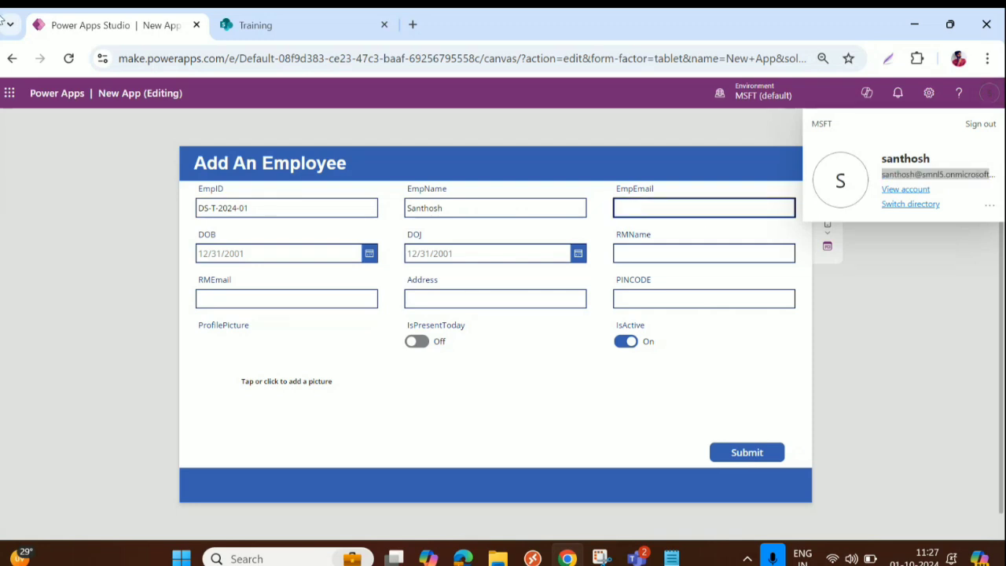
key("ctrl+v")
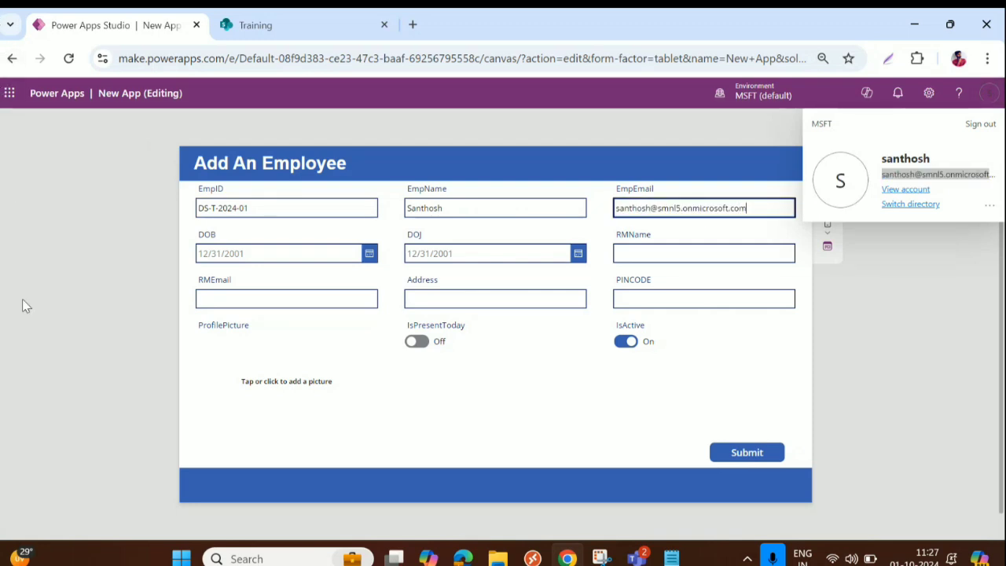
Step: Set the date of birth to the 4th in 2011 and the joining date to September 1, 2024
left_click(368, 255)
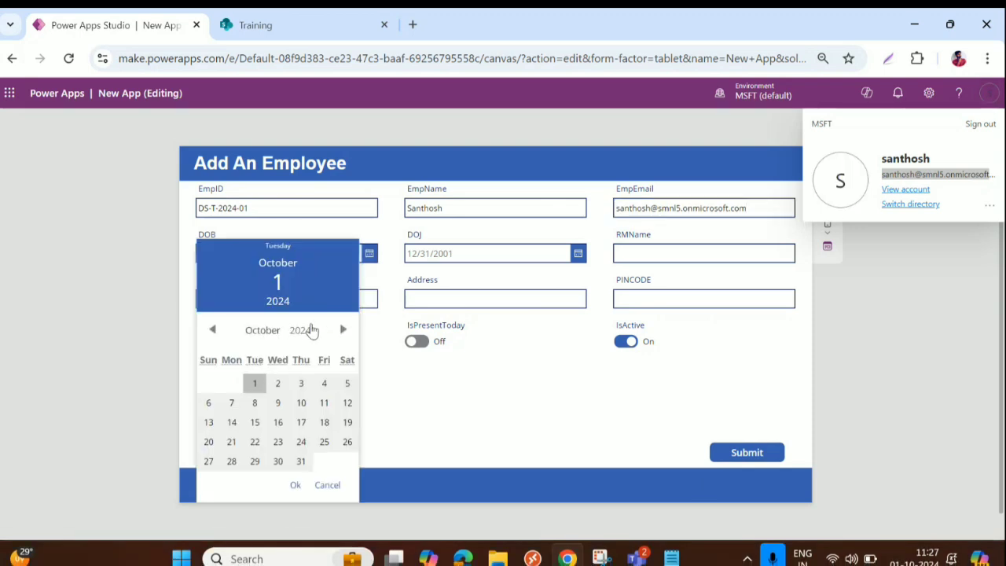
left_click(310, 330)
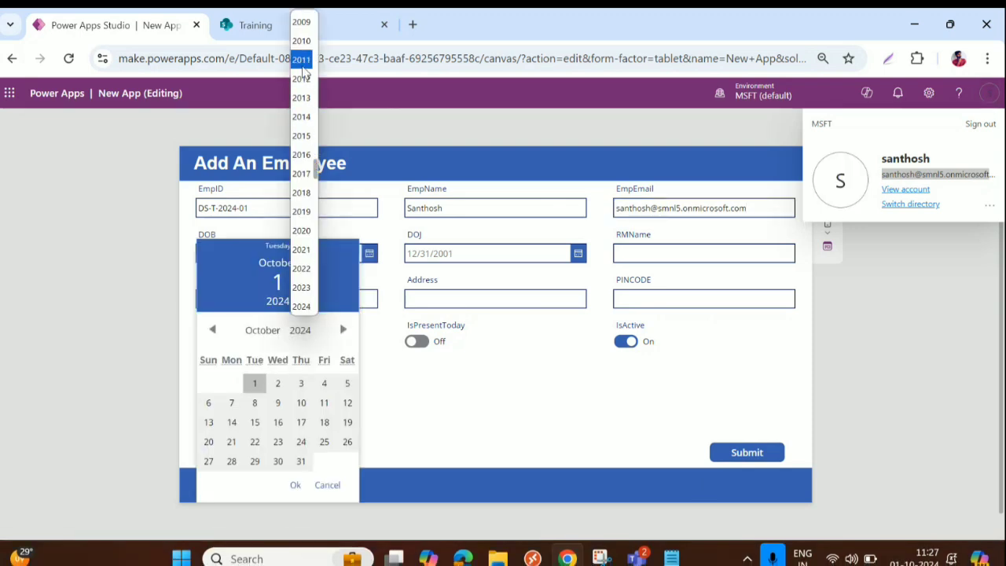
left_click(302, 66)
left_click(254, 383)
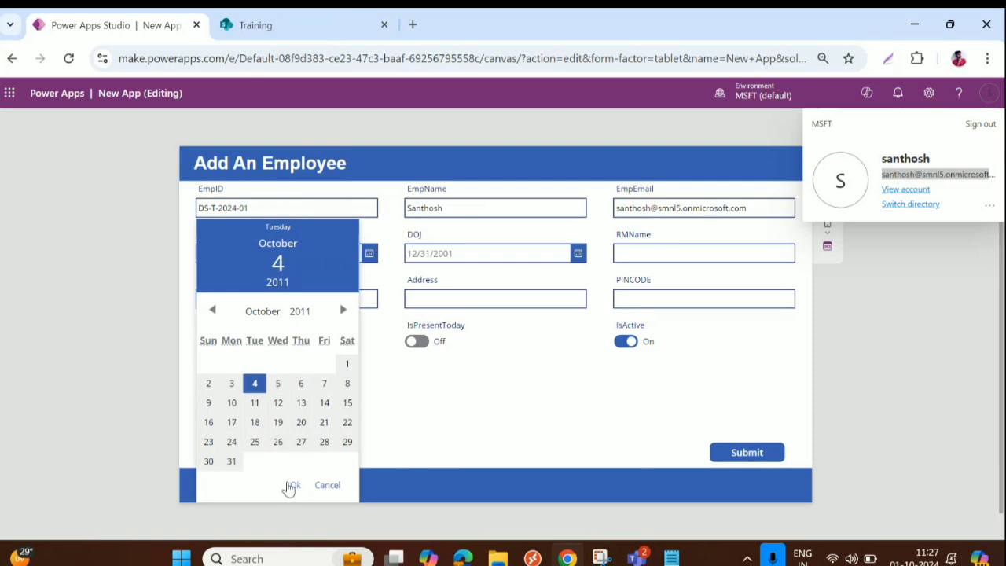
left_click(292, 485)
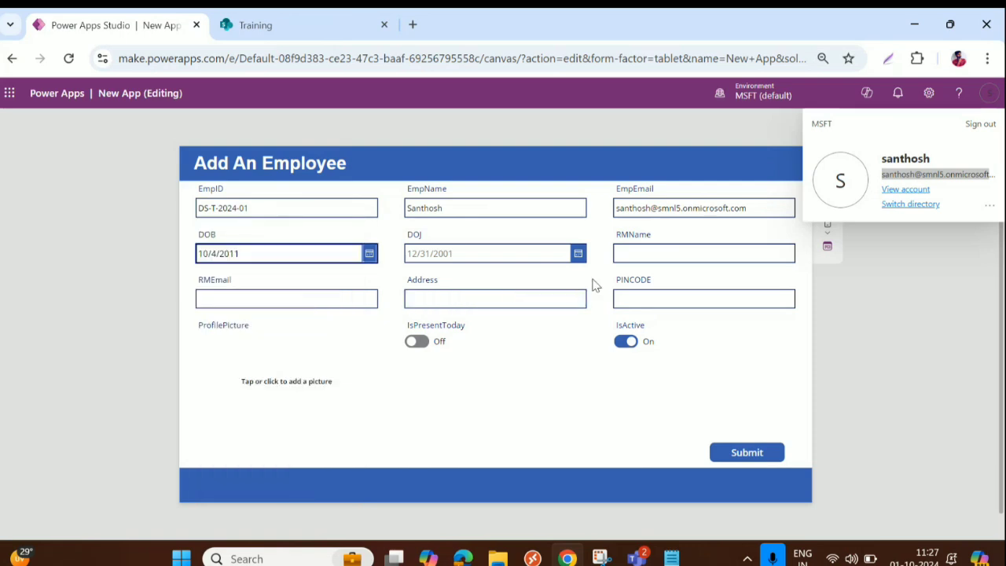
left_click(577, 253)
left_click(422, 331)
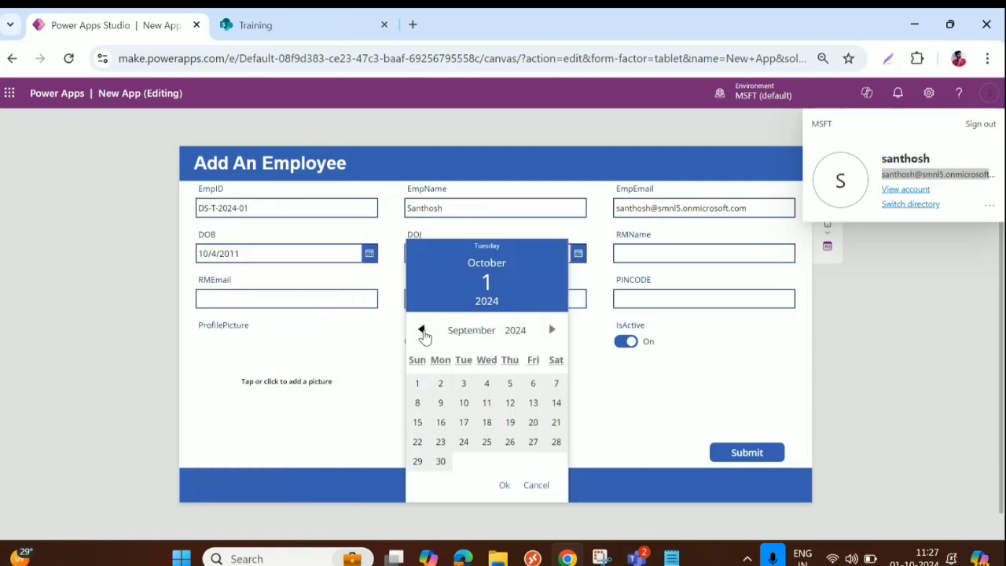
left_click(417, 383)
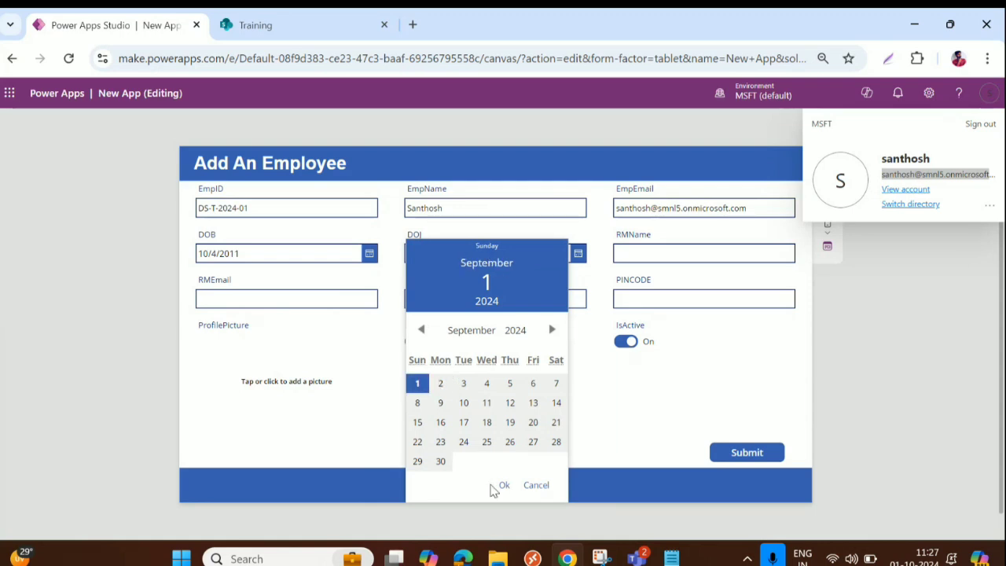
left_click(502, 485)
Step: Fill in the reporting manager's name and e-mail, the address and PIN code 500013
left_click(658, 254)
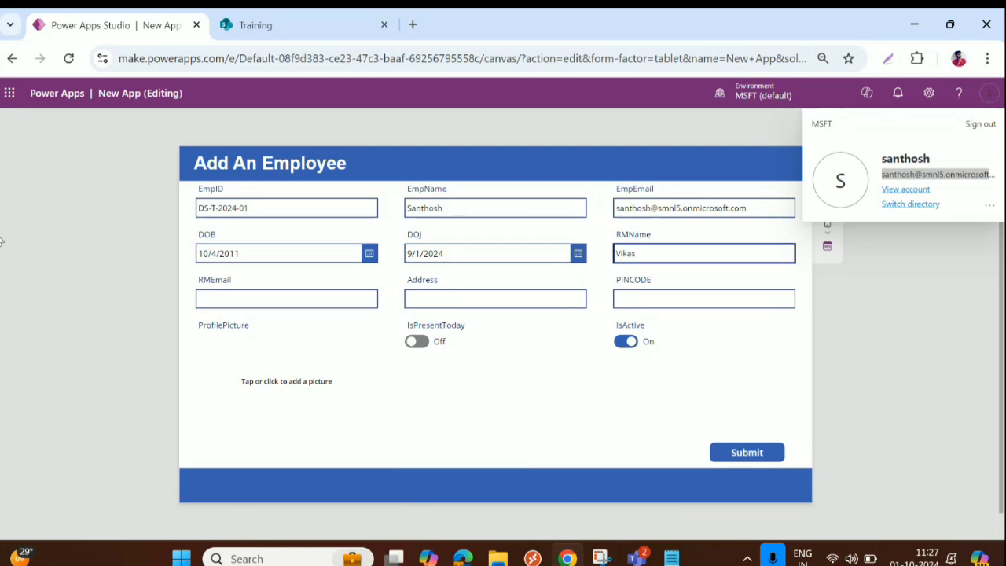
left_click(236, 300)
key("ctrl+v")
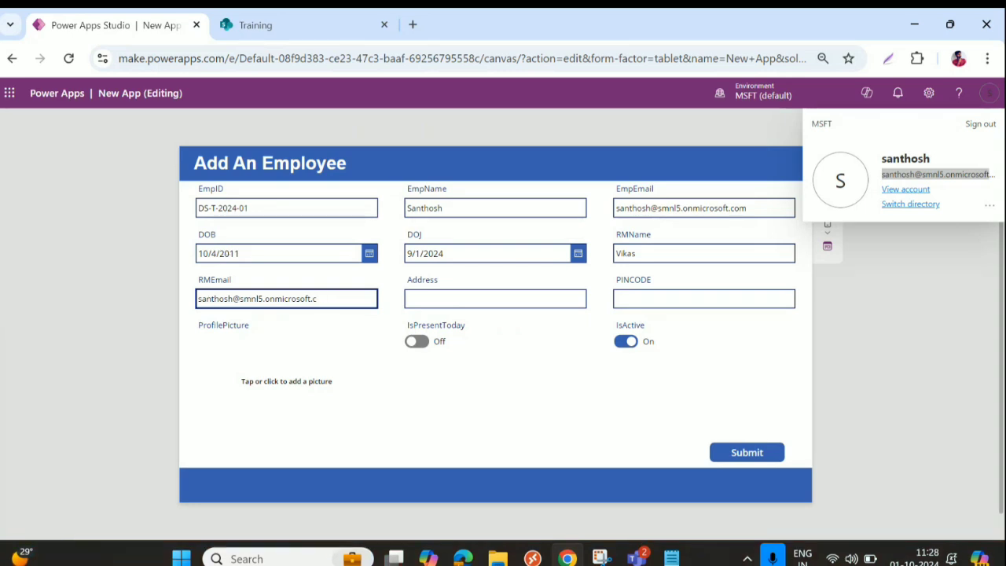
type("om")
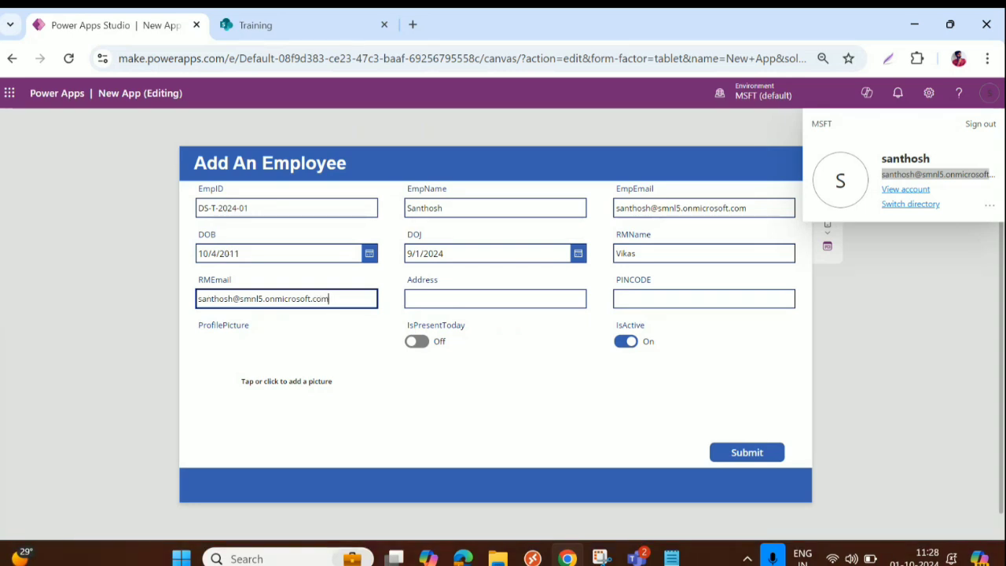
left_click(430, 305)
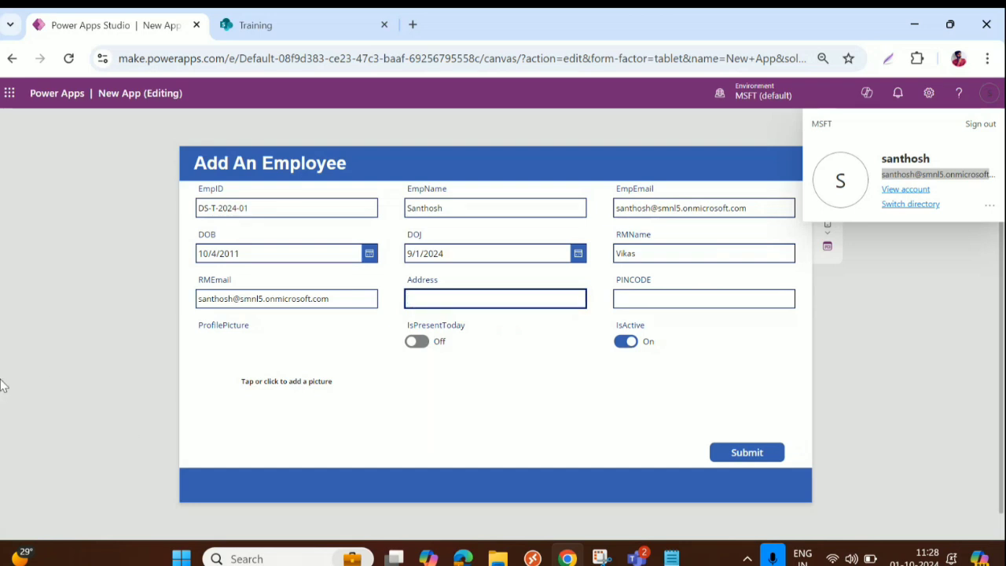
type("India")
key("Tab")
type("5000")
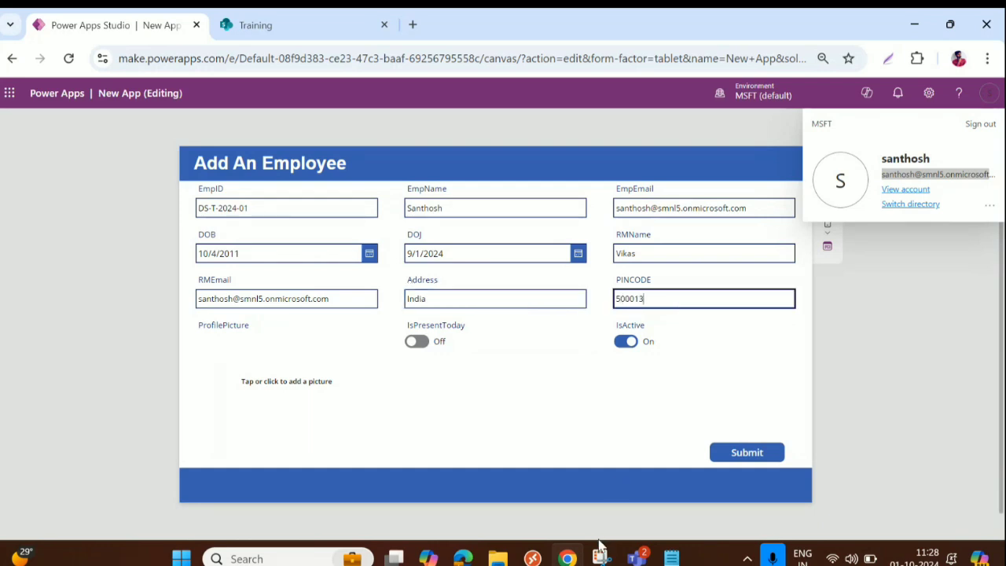
type("13")
Step: Attach 60111.jpg as the profile picture, turn IsPresentToday on and submit the form
left_click(283, 391)
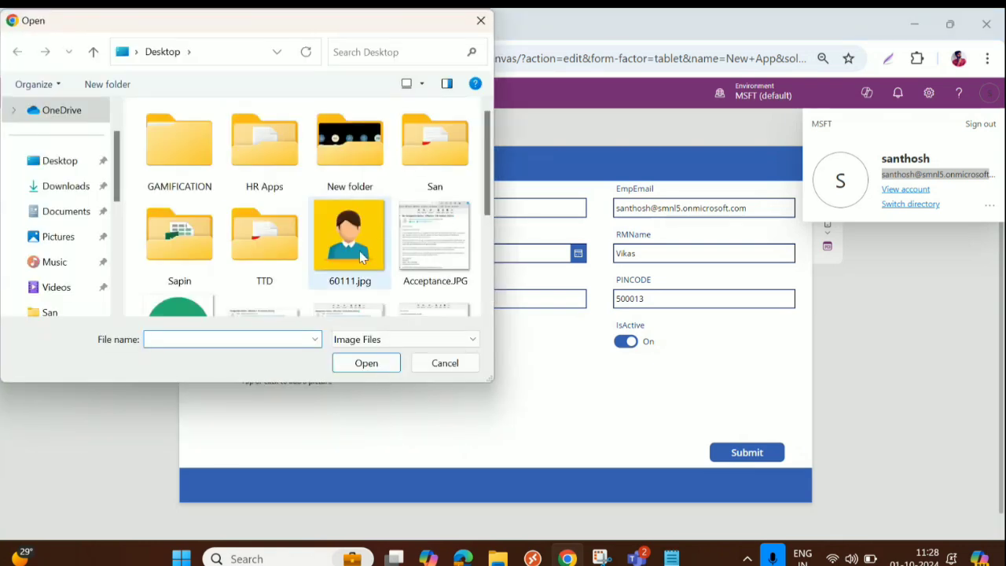
double_click(353, 246)
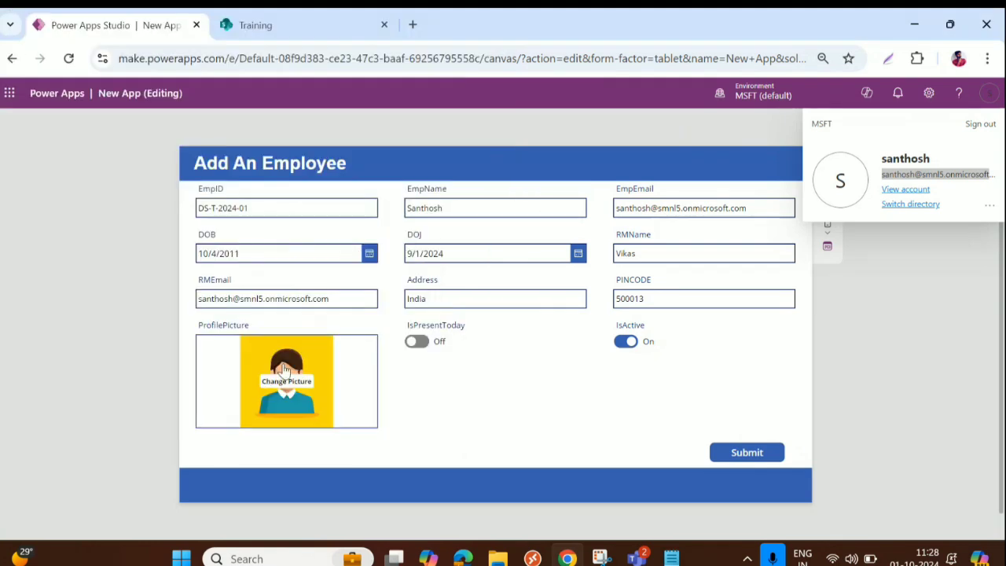
left_click(428, 344)
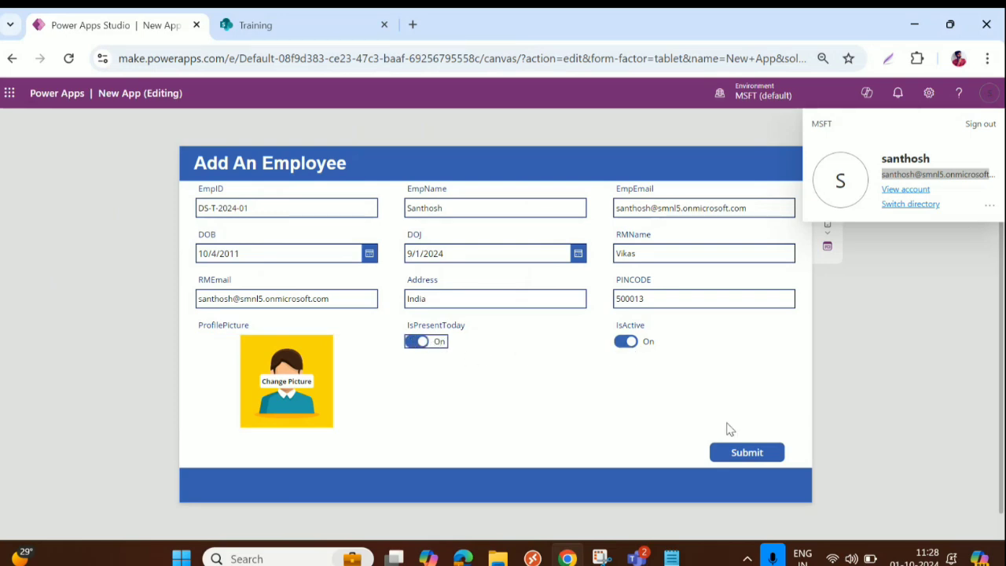
left_click(738, 452)
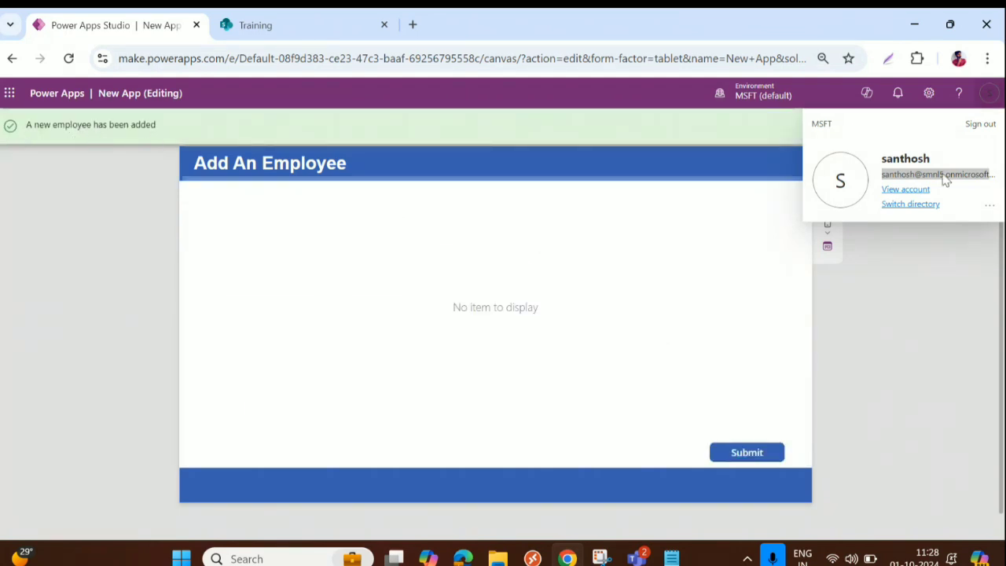
Step: Close the account panel and switch to the SharePoint Training list
left_click(988, 96)
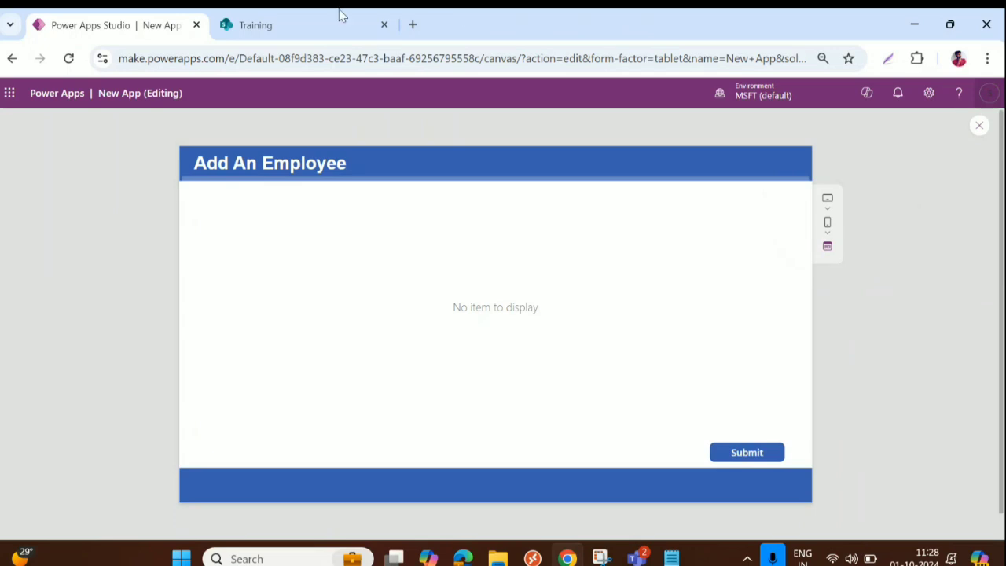
double_click(834, 35)
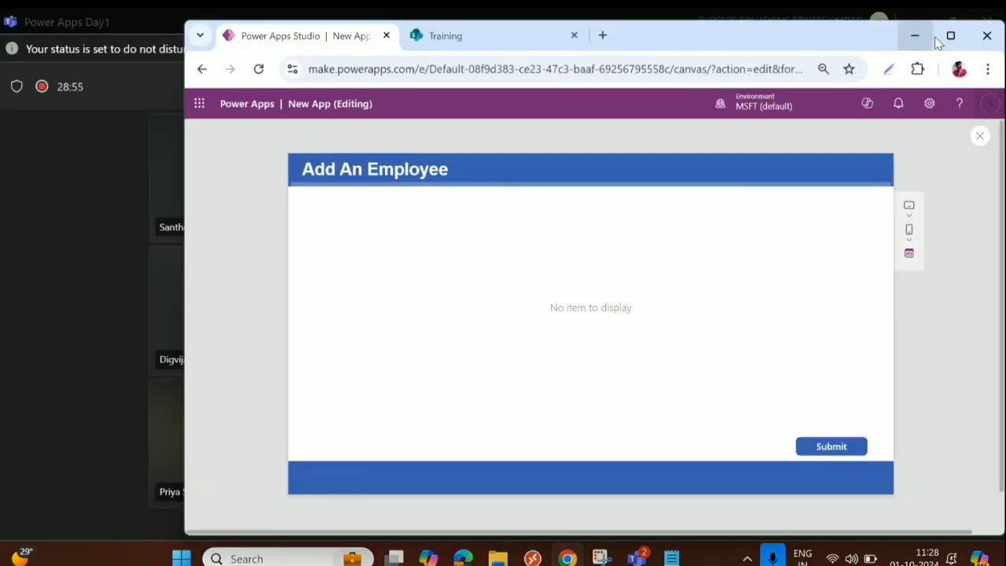
left_click(950, 35)
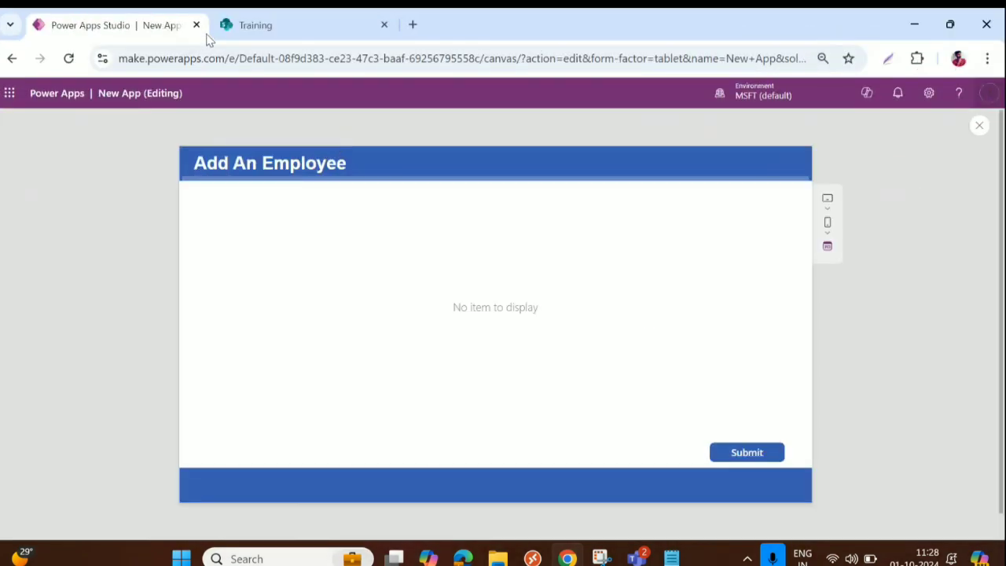
left_click(279, 27)
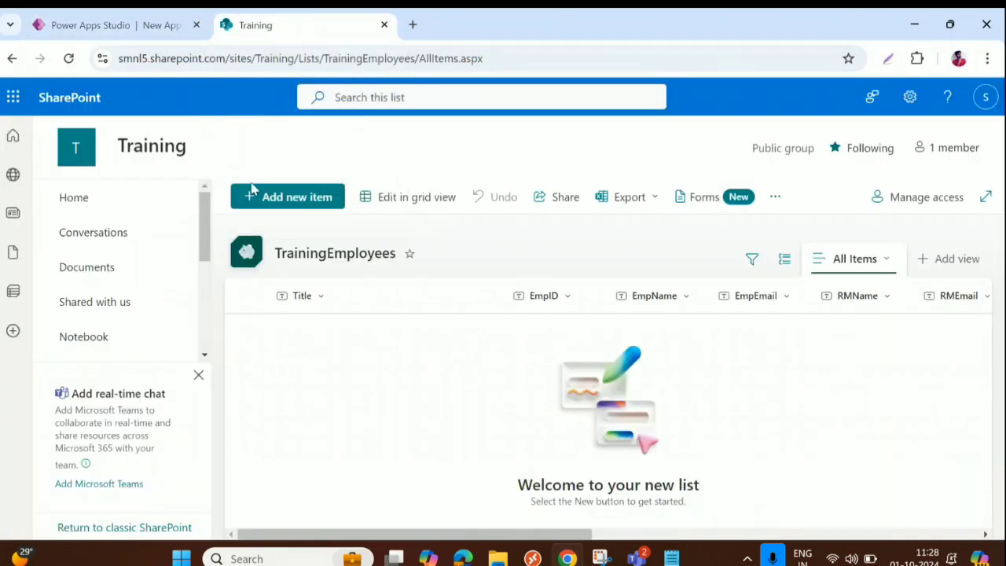
Step: Reload TrainingEmployees, scroll right to check the new record's PINCODE and photo, then return to Power Apps
left_click(66, 59)
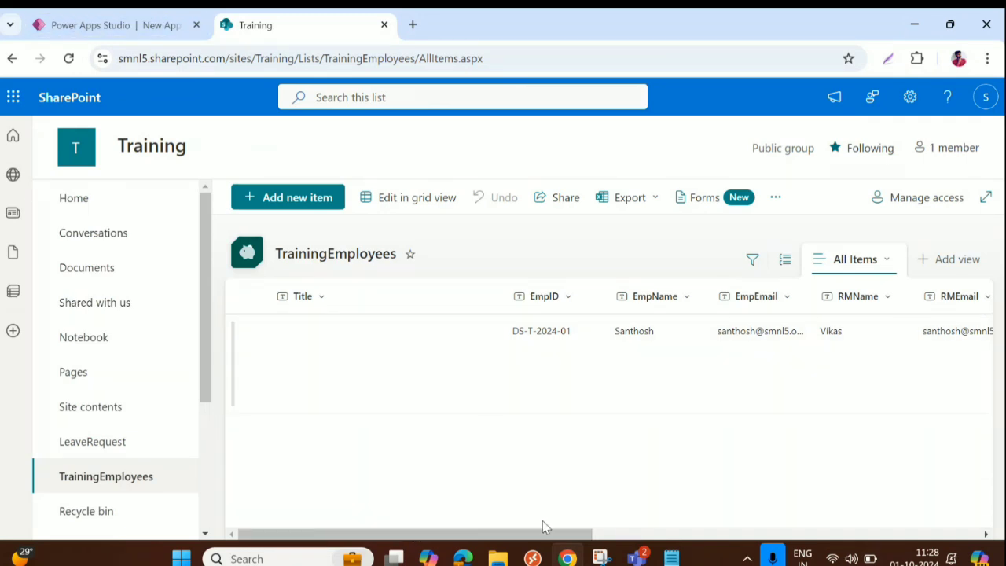
left_click_drag(542, 527, 747, 517)
left_click_drag(747, 517, 943, 510)
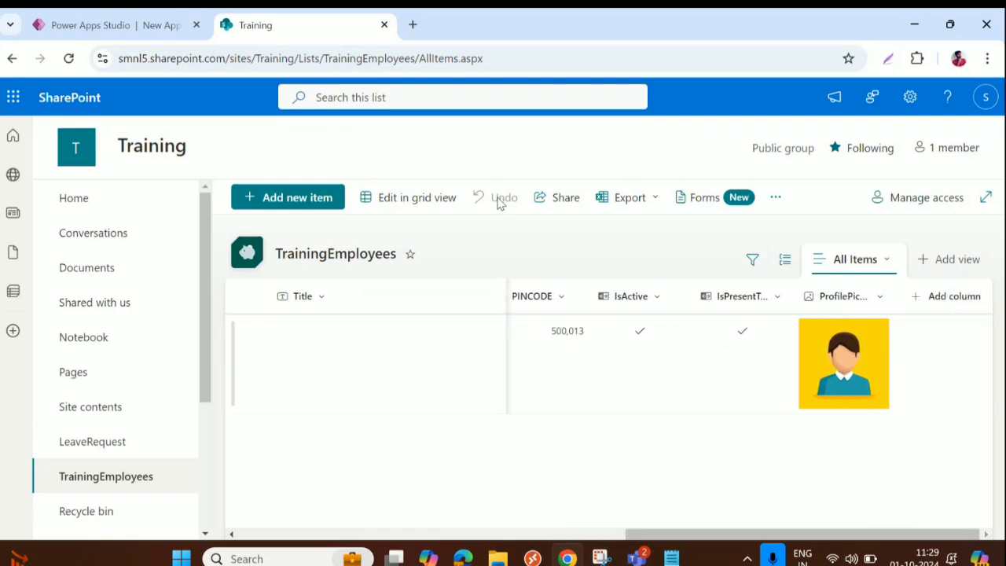
left_click(153, 30)
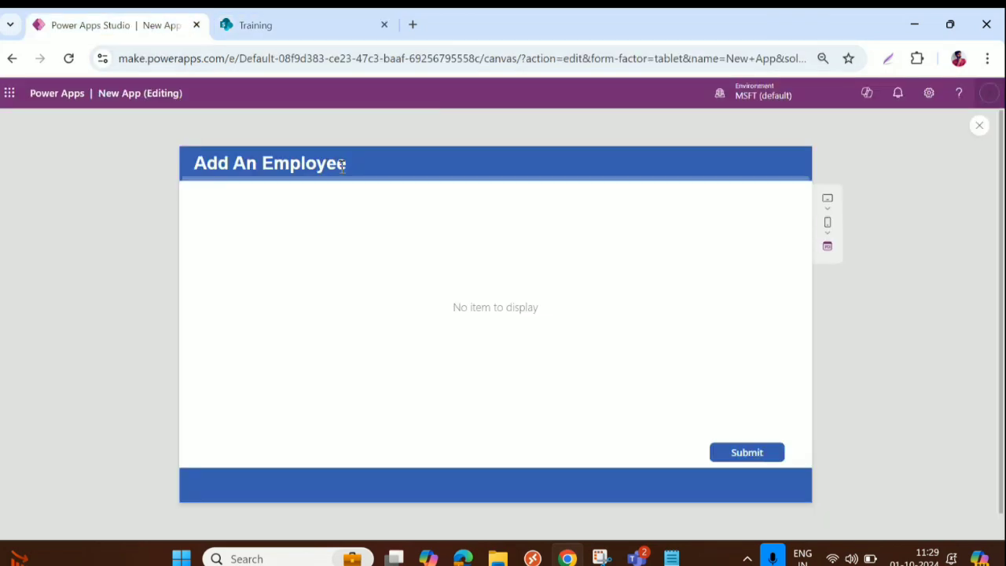
Step: Close the preview and add a new blank screen, Screen4
left_click(980, 126)
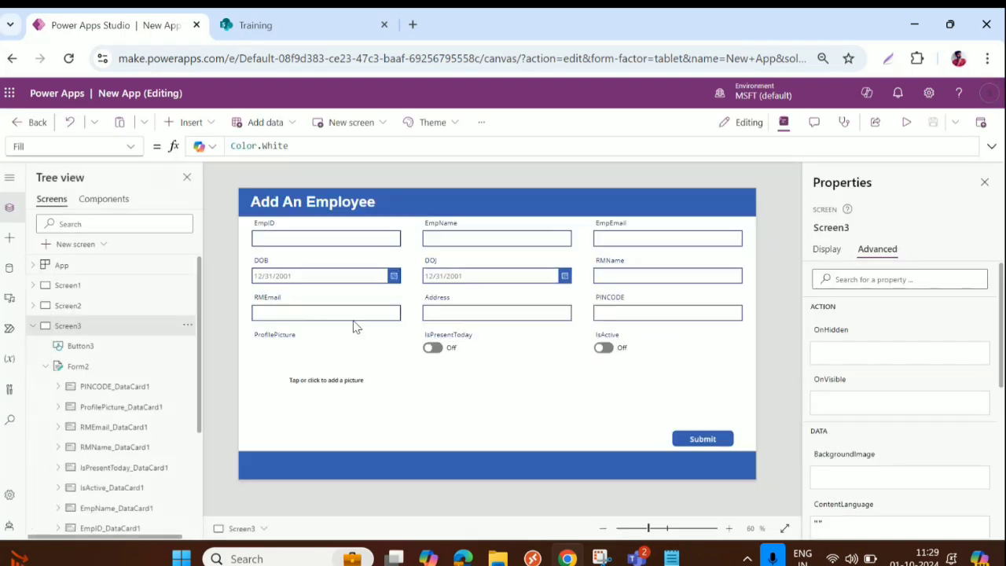
left_click(33, 326)
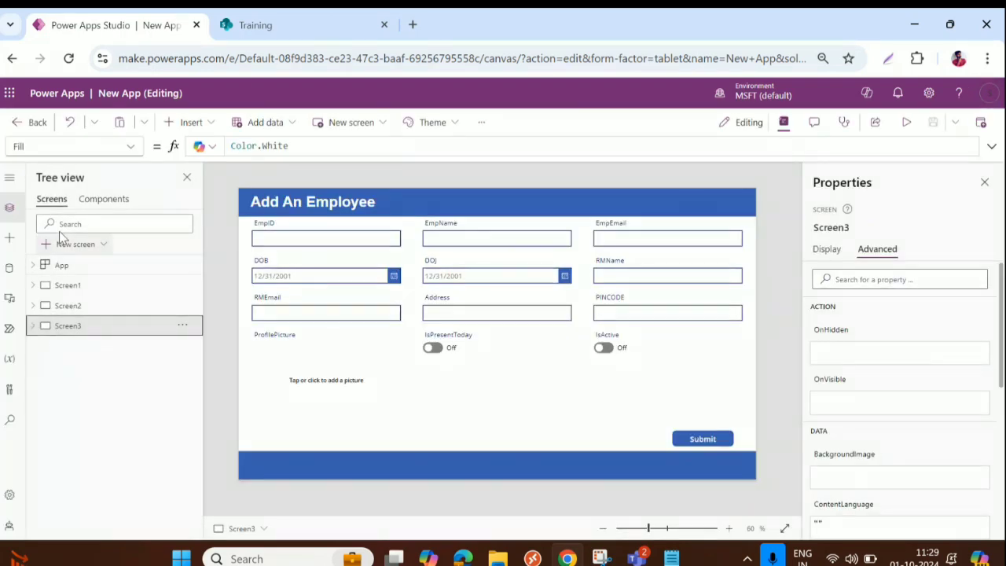
left_click(76, 243)
left_click(168, 241)
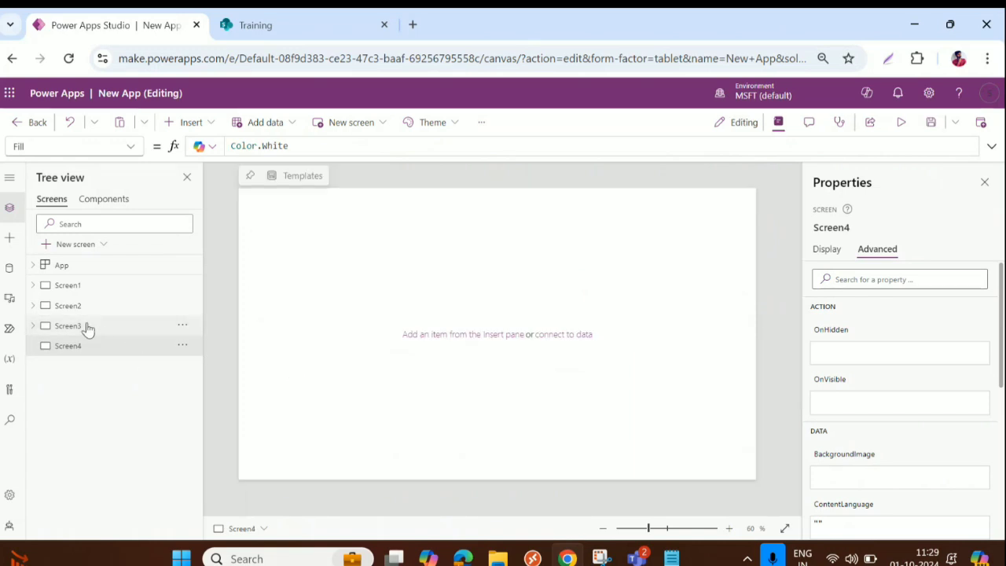
Step: Copy the form's blue header band onto Screen4 and place a second copy at the bottom as a footer
left_click(64, 326)
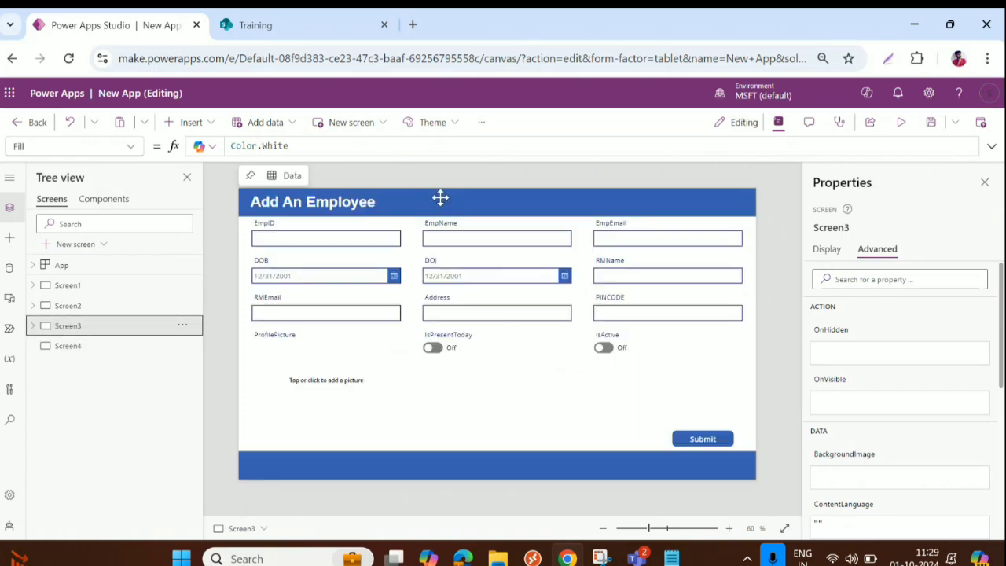
left_click(442, 198)
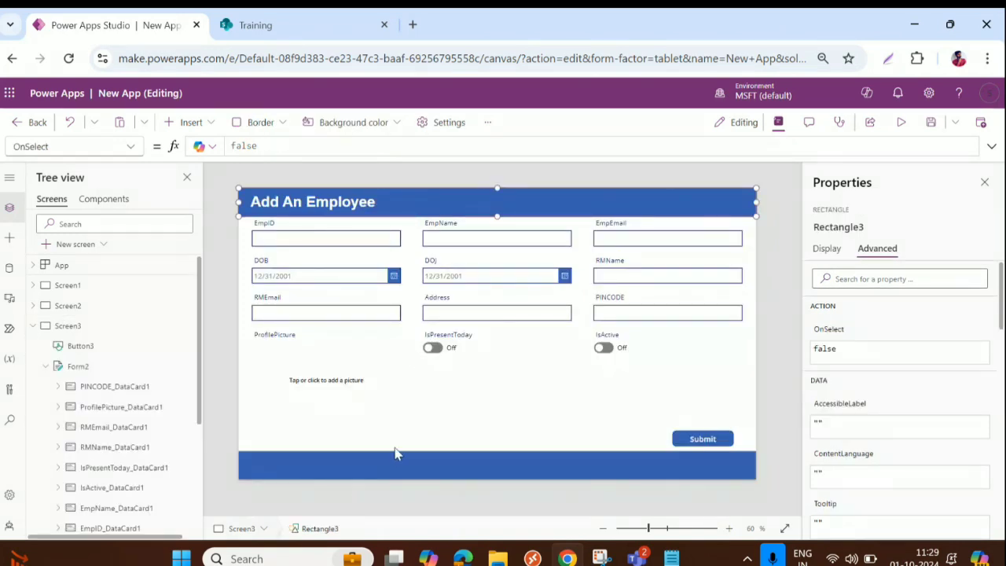
left_click(35, 327)
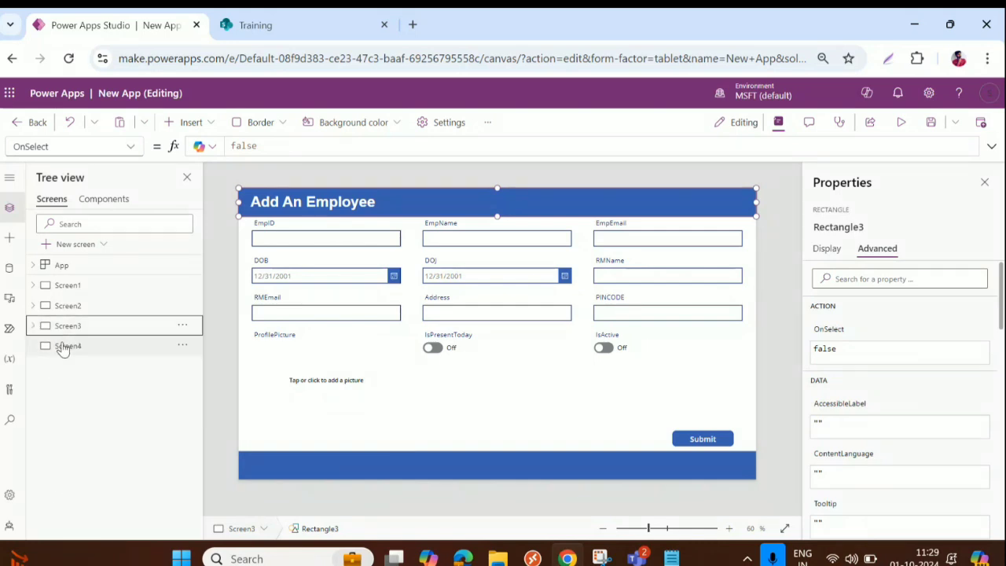
left_click(74, 350)
key("ctrl+v")
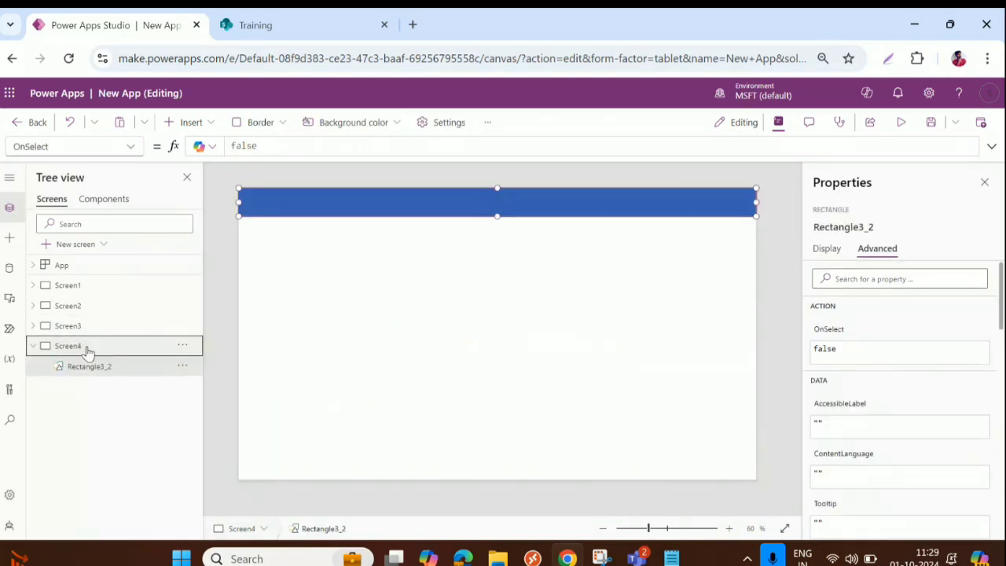
key("ctrl+v")
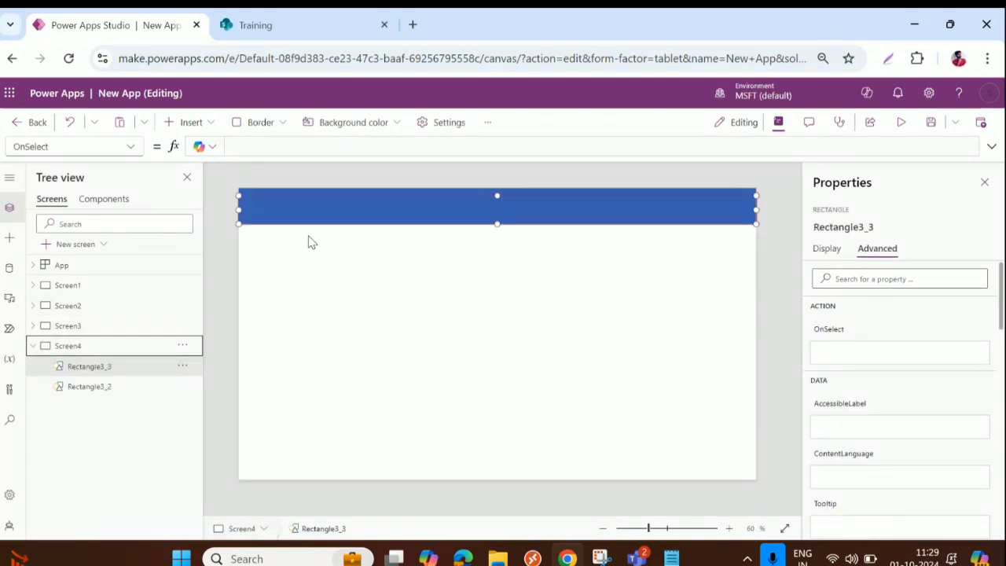
left_click_drag(339, 213, 346, 467)
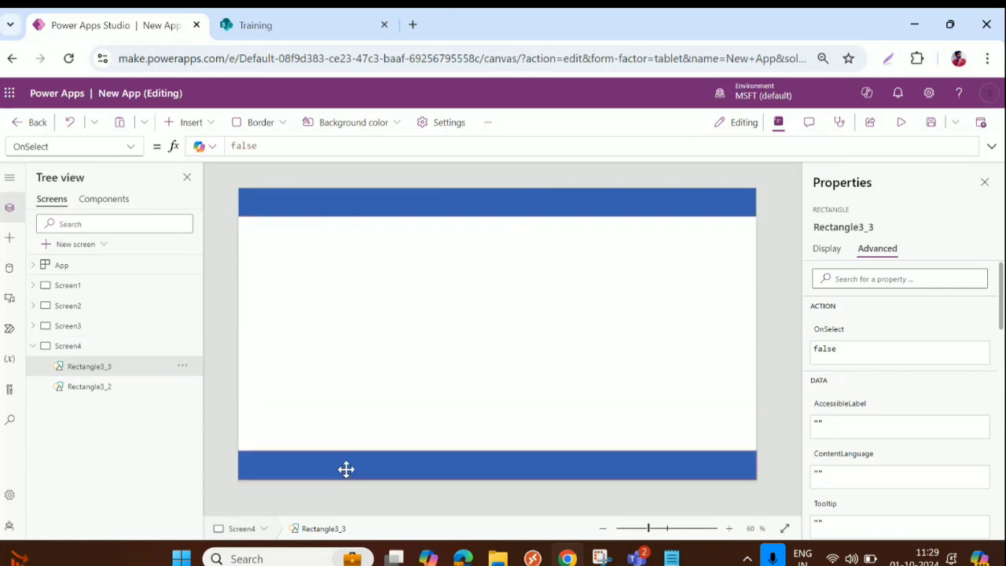
Step: Copy the Add An Employee title onto Screen4 and change it to 'Employee List'
left_click(102, 323)
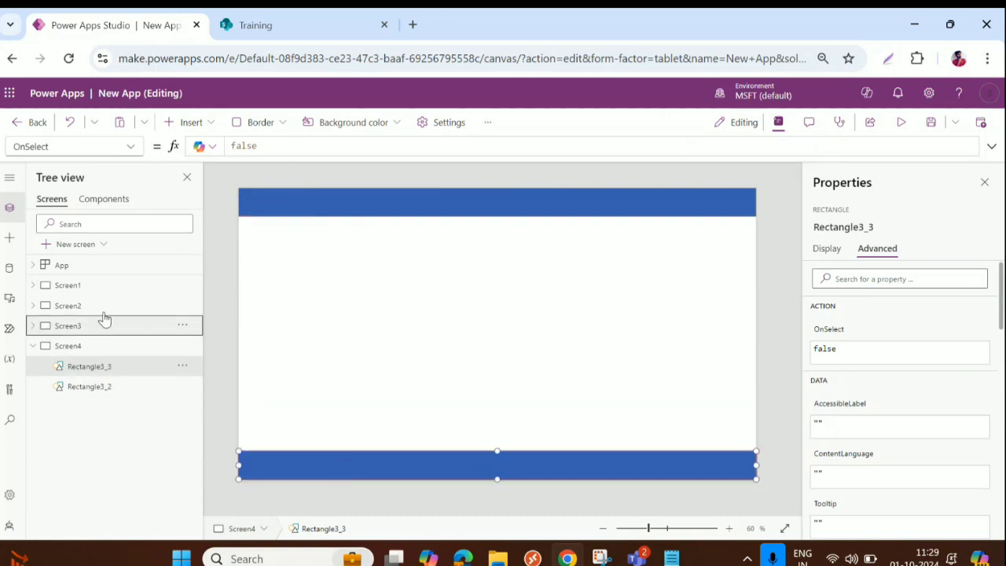
left_click(307, 203)
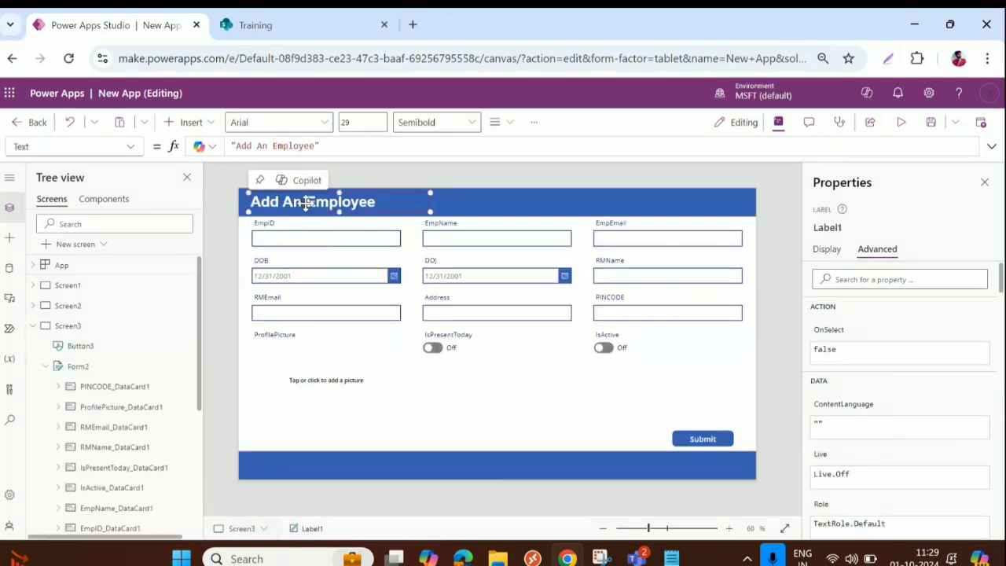
left_click(33, 325)
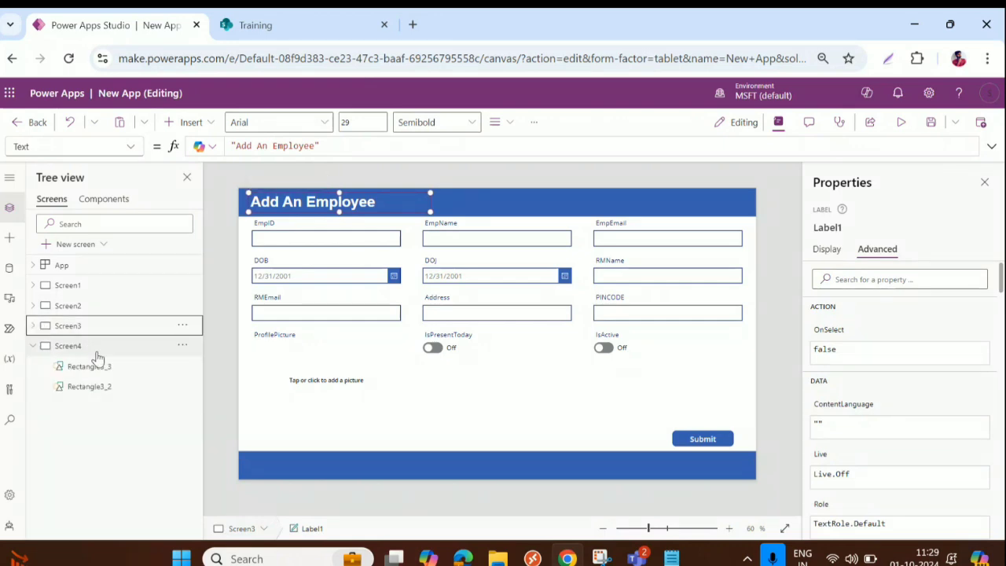
left_click(94, 348)
key("ctrl+v")
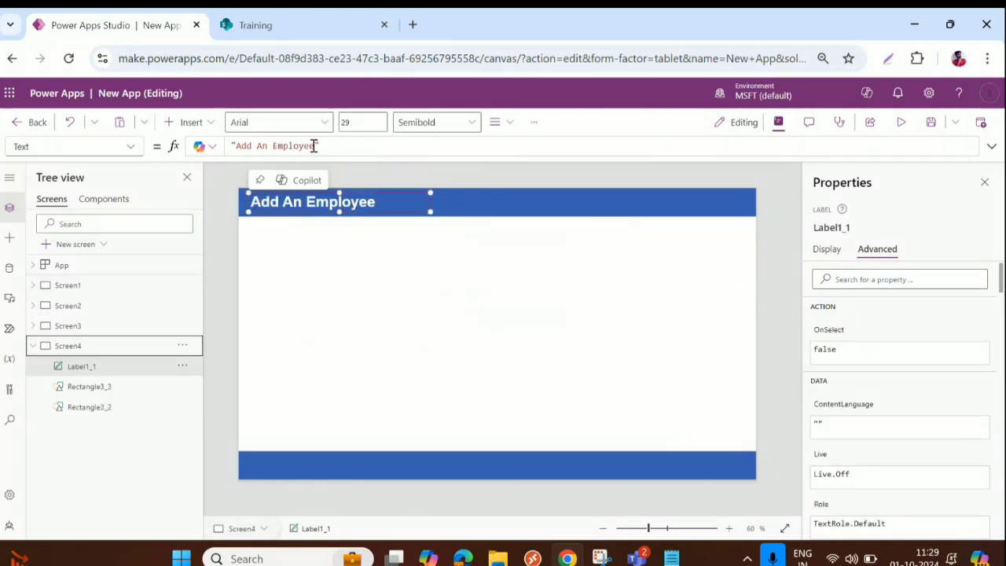
left_click_drag(236, 146, 272, 146)
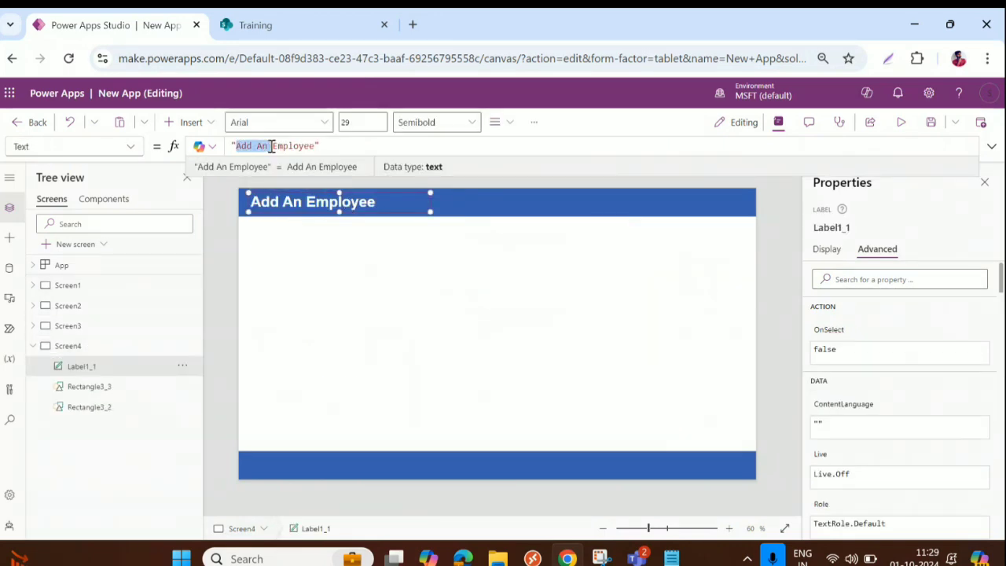
key("BackSpace")
double_click(277, 146)
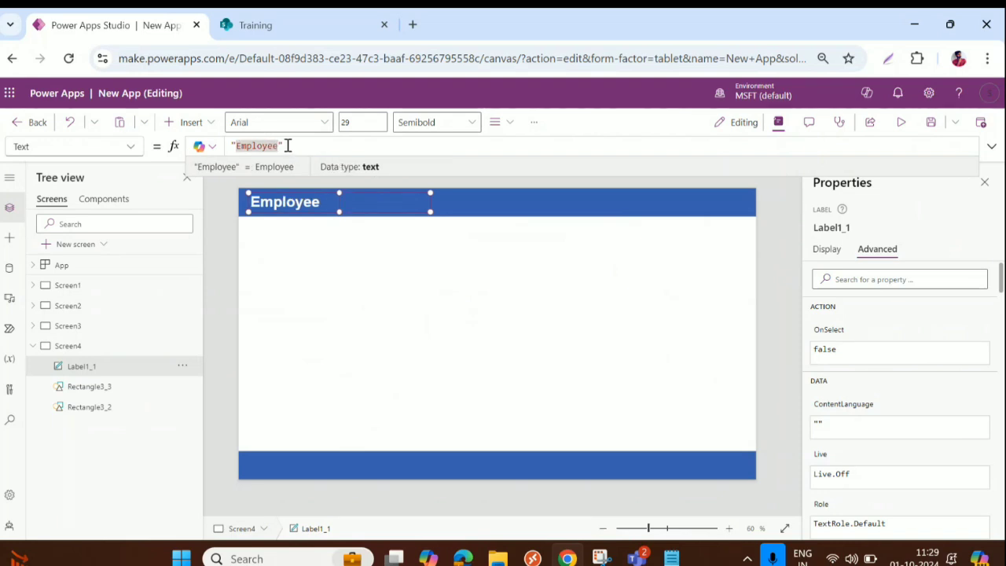
left_click(288, 145)
type("List")
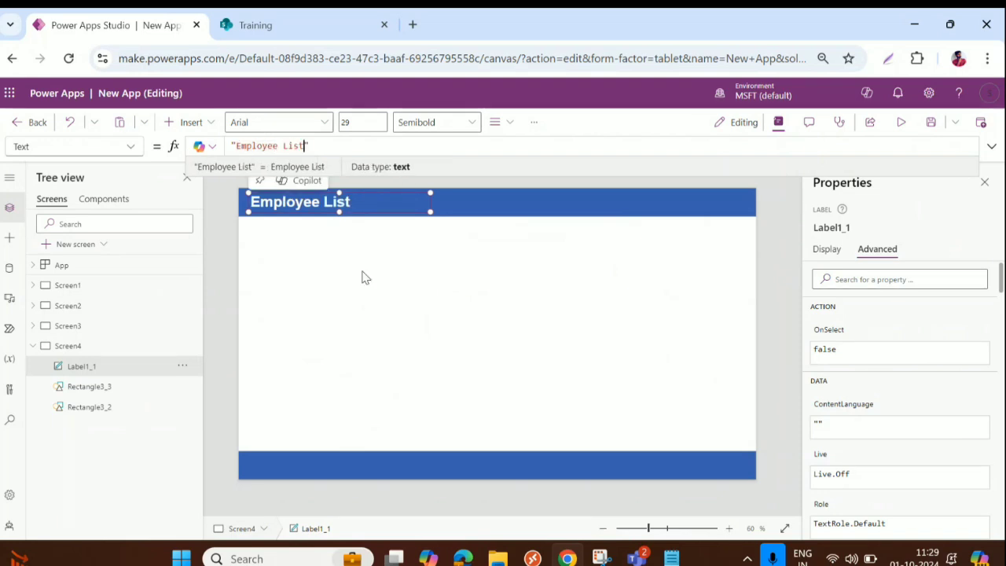
left_click(363, 318)
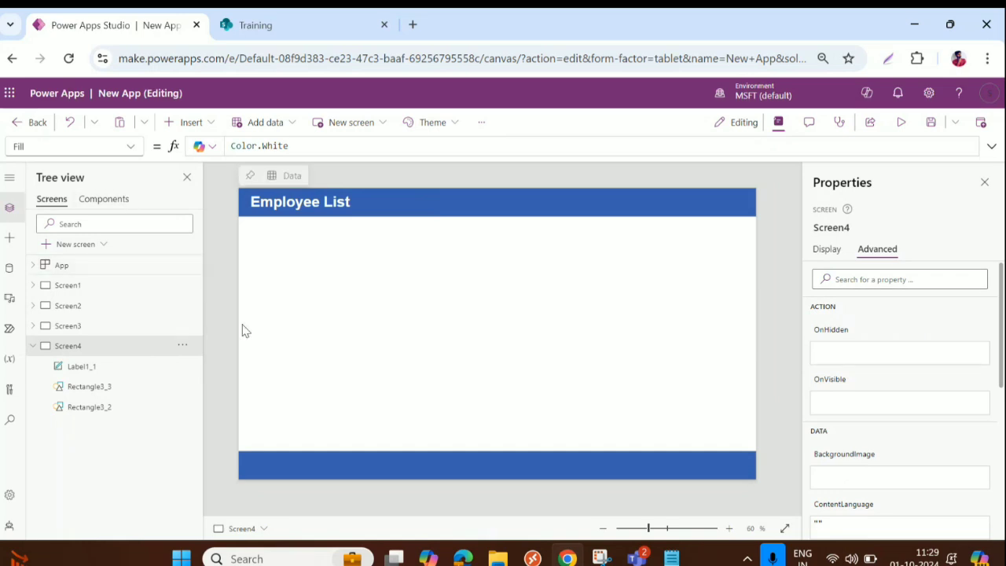
Step: Remove the extra pasted title labels from Screen4 and select the footer bar
key("ctrl+v")
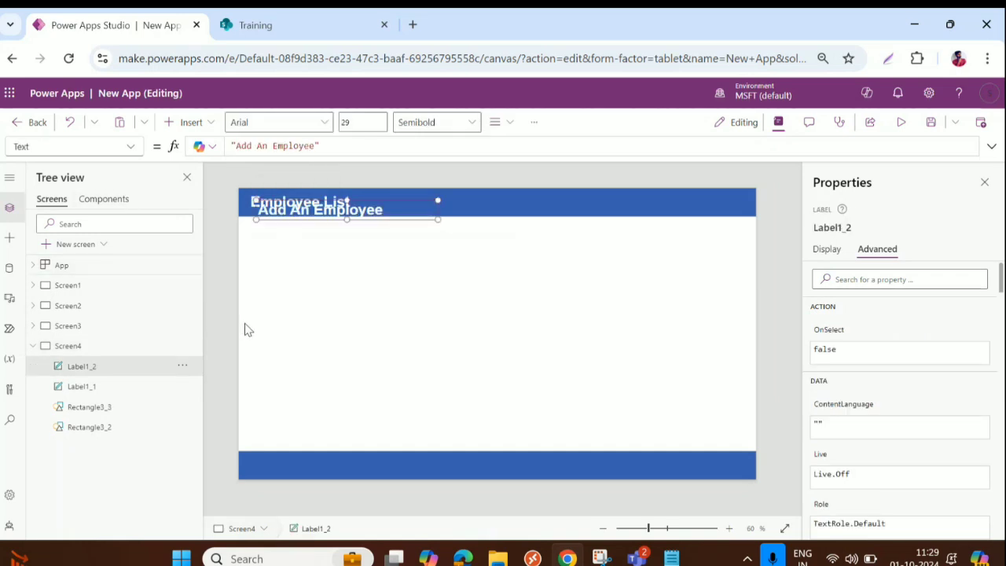
key("ctrl+z")
key("super+v")
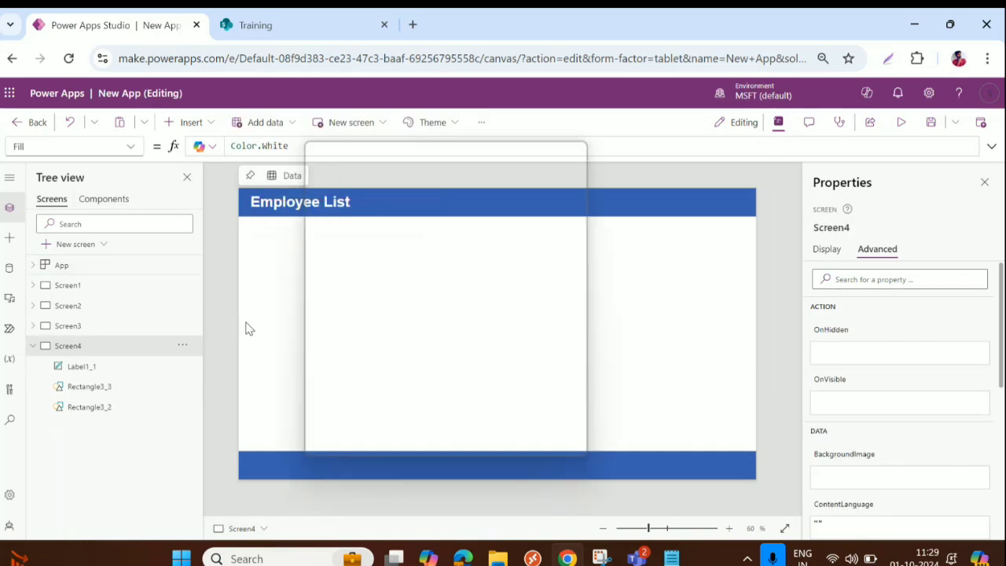
left_click(431, 349)
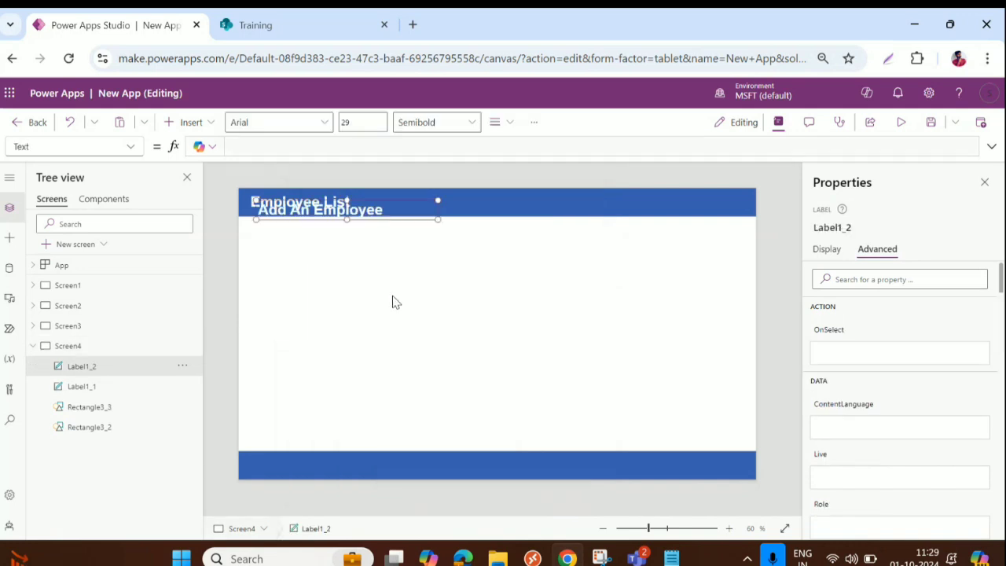
key("Delete")
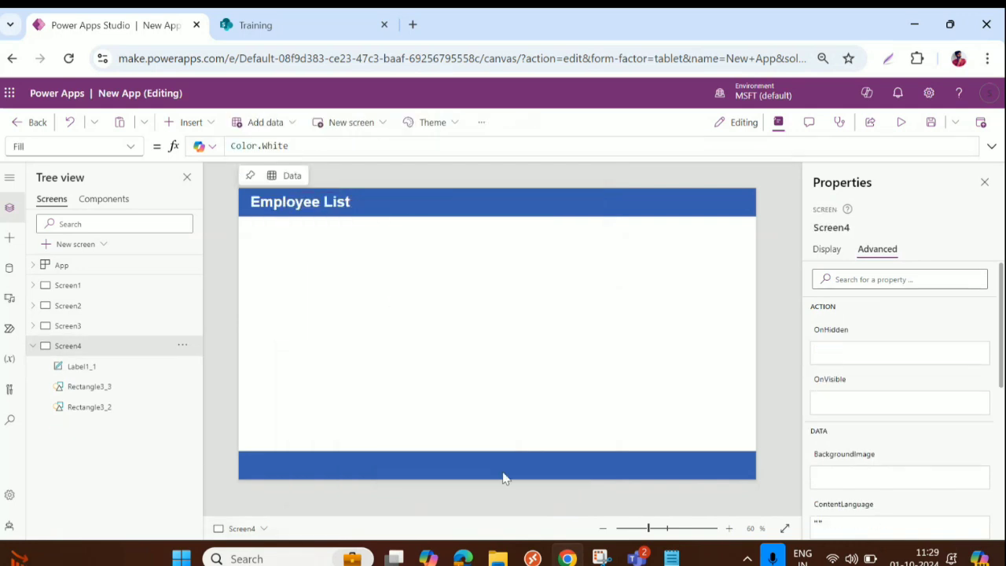
left_click(498, 465)
Step: Duplicate the footer as a thinner, brighter blue 1366×49 band at Y 114 under the header
key("ctrl+c")
key("ctrl+v")
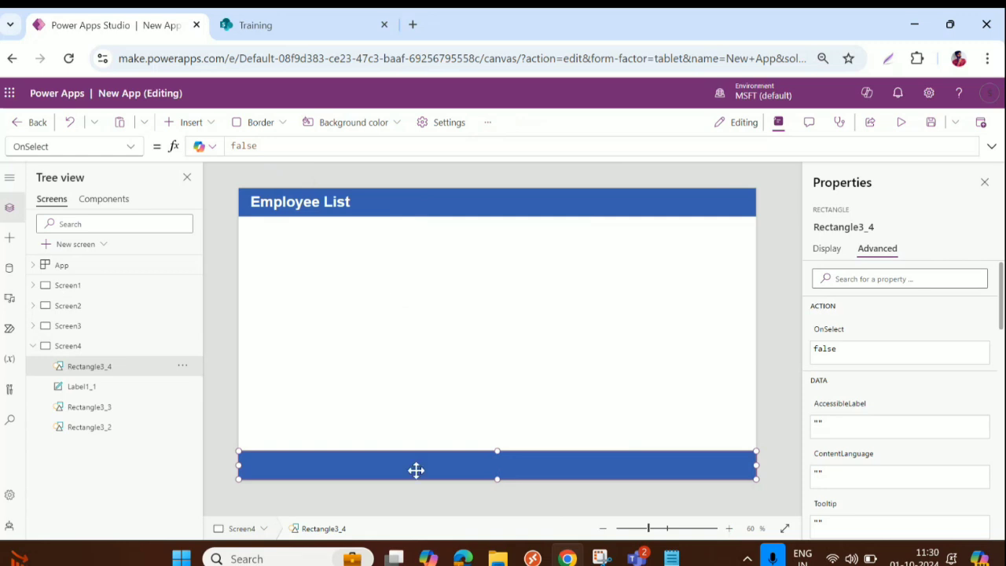
left_click_drag(416, 469, 417, 244)
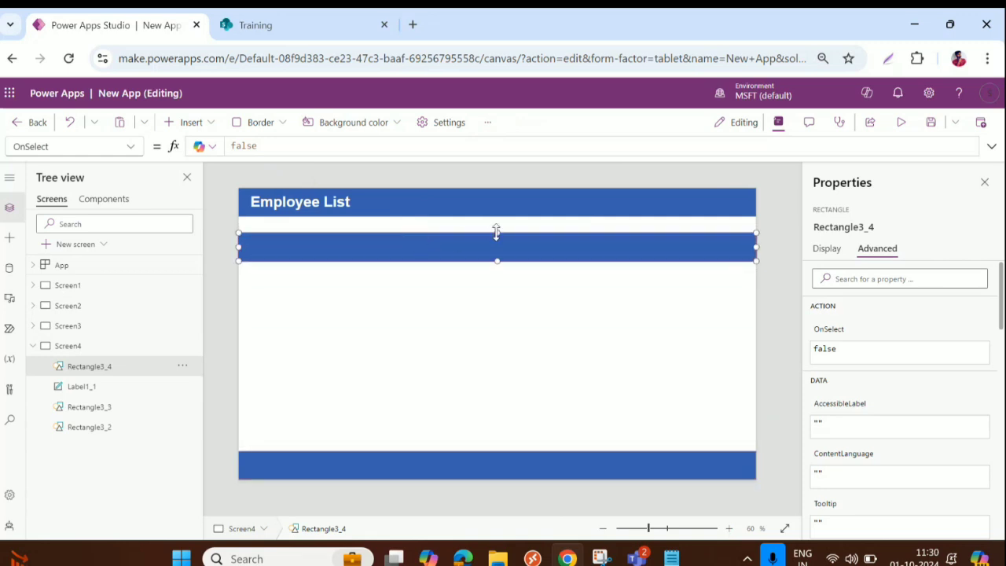
left_click_drag(496, 233, 499, 250)
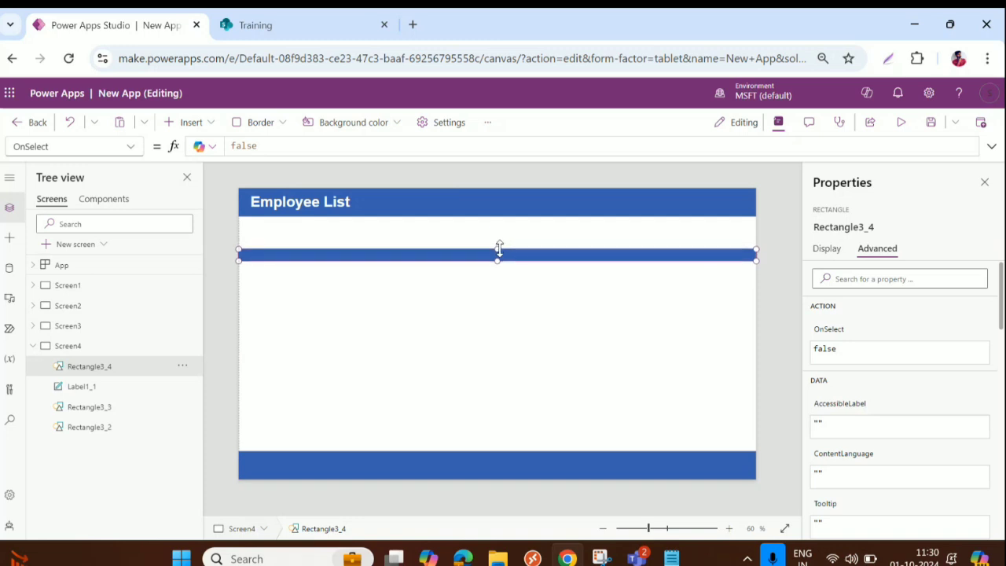
left_click(830, 249)
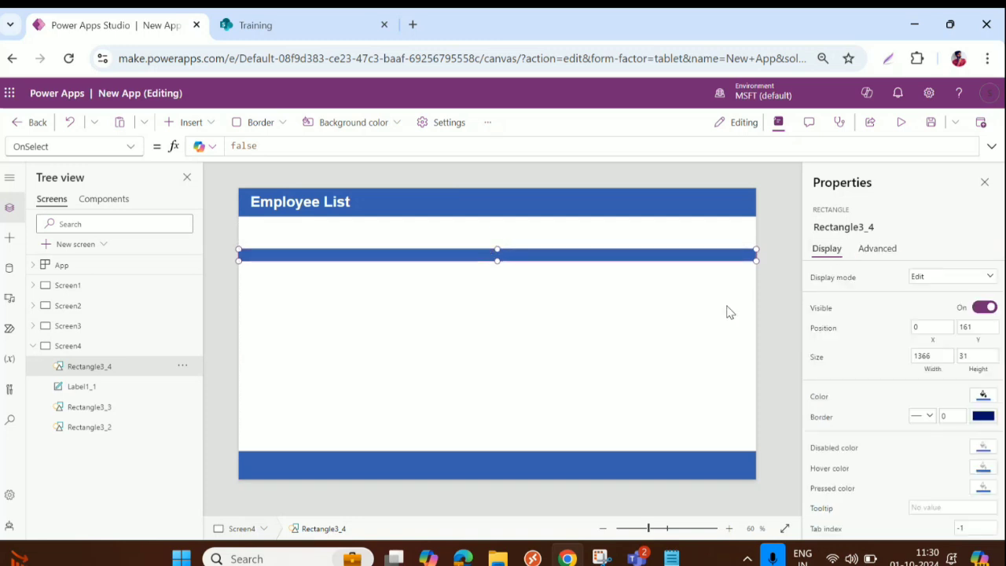
left_click(982, 396)
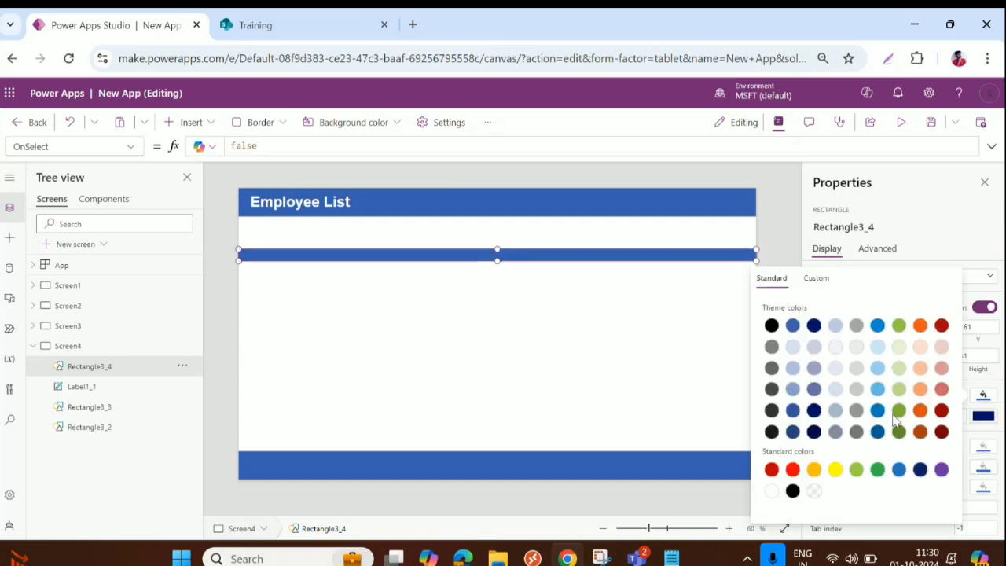
left_click(877, 410)
left_click_drag(432, 257, 470, 230)
Step: Insert a text label reading 'Emp Name' onto the light blue strip
left_click(188, 122)
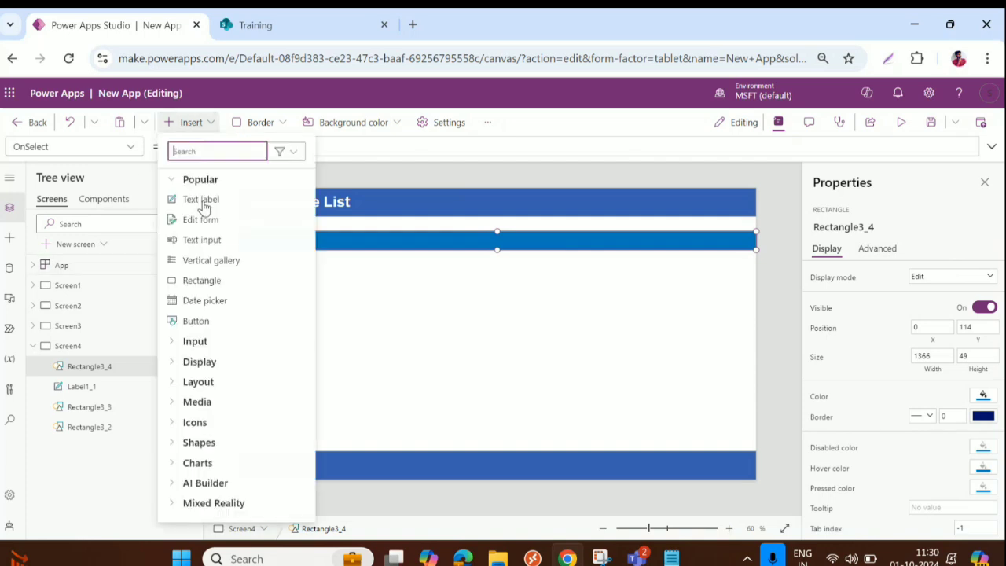
left_click(207, 199)
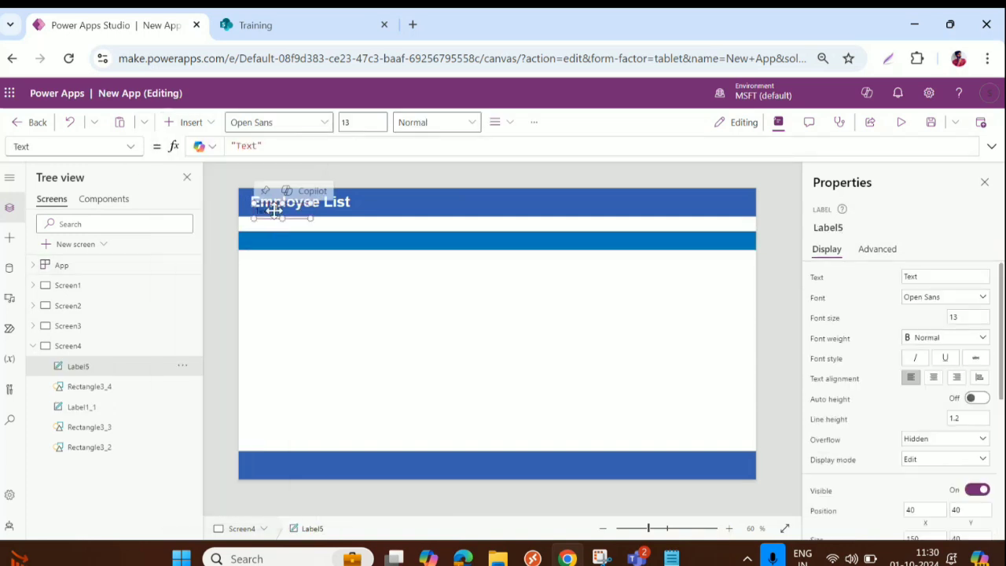
left_click_drag(272, 209, 272, 243)
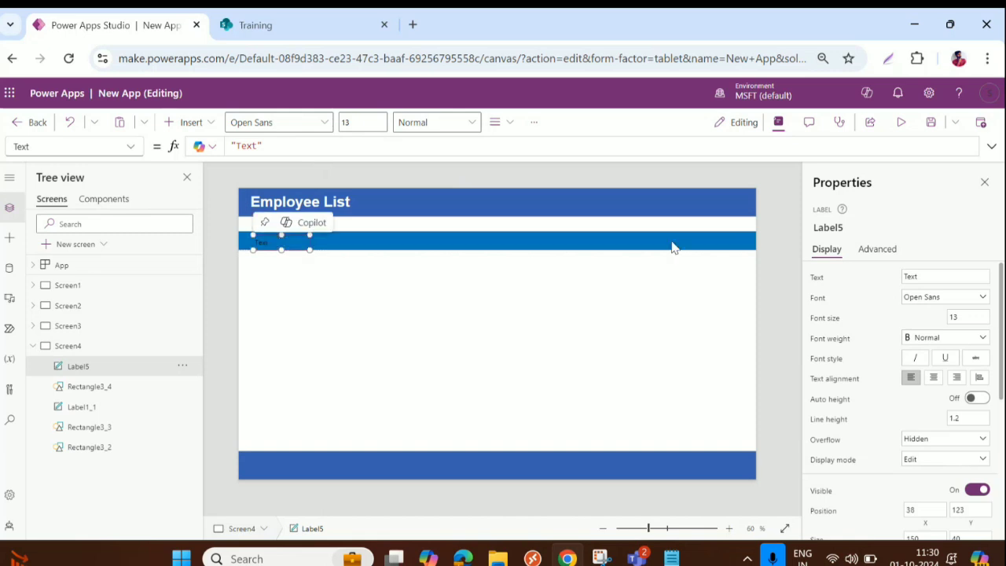
left_click(927, 275)
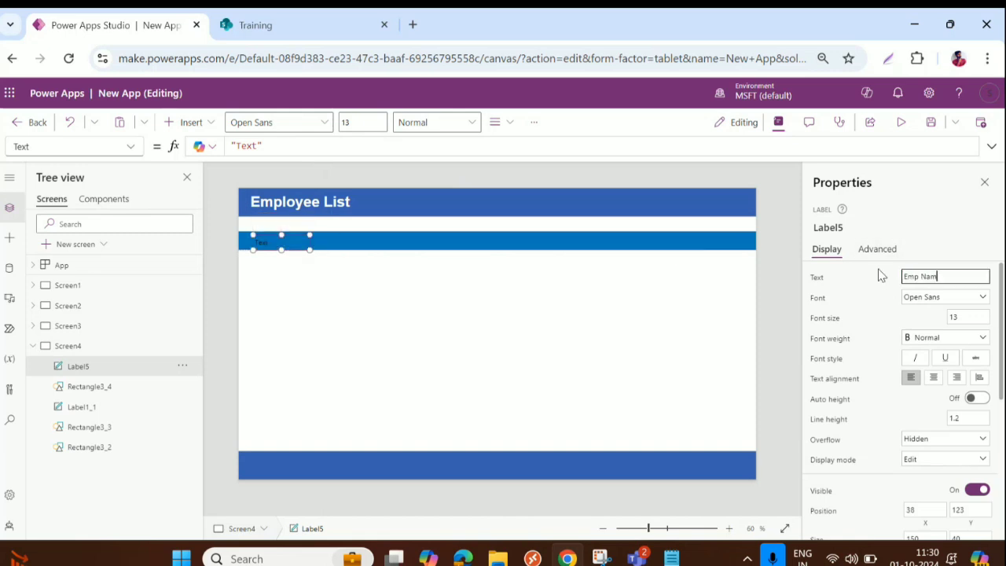
scroll(966, 396, "down", 6)
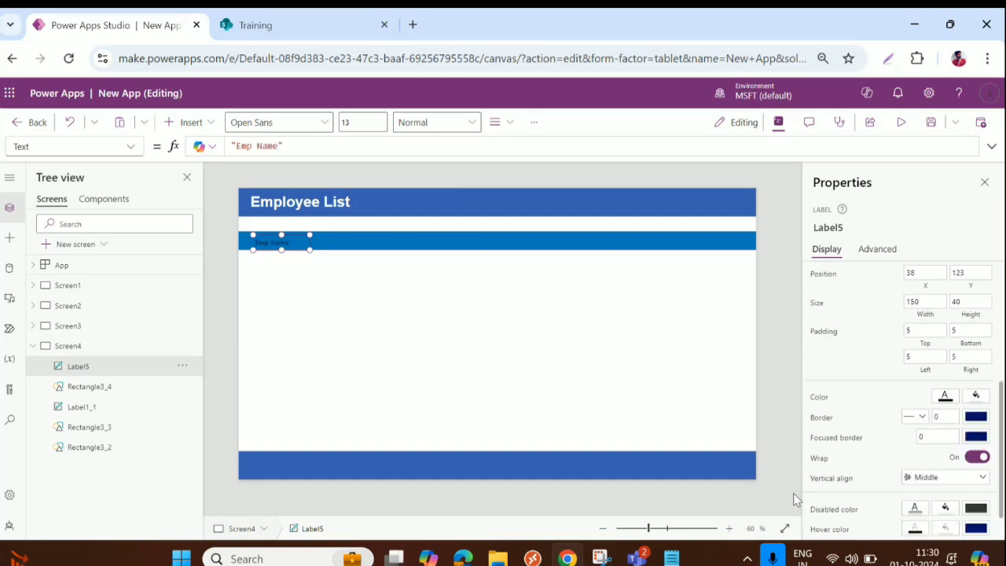
Step: Style the Emp Name label white, Arial, size 18, Semibold and nudge it into place
left_click(945, 396)
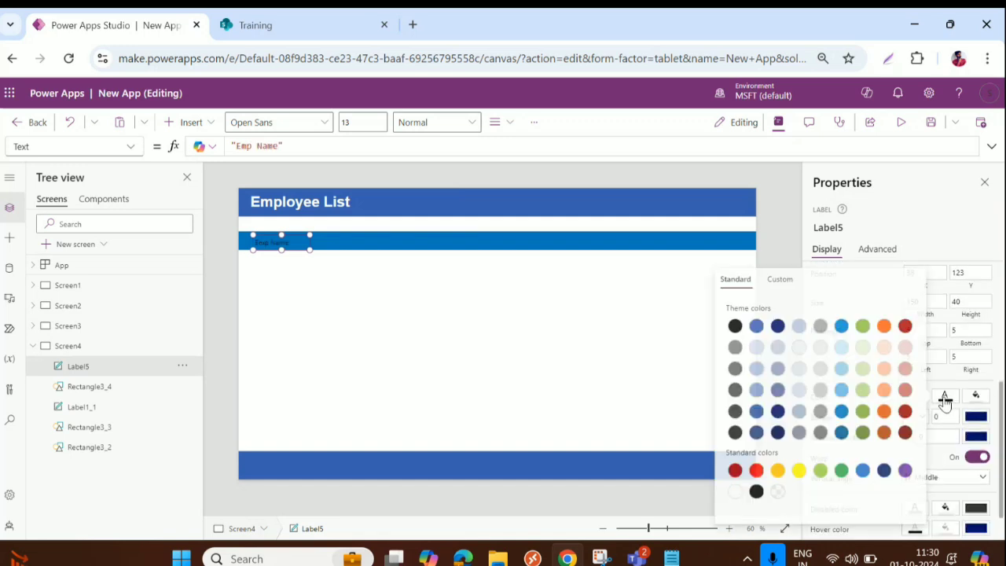
left_click(733, 493)
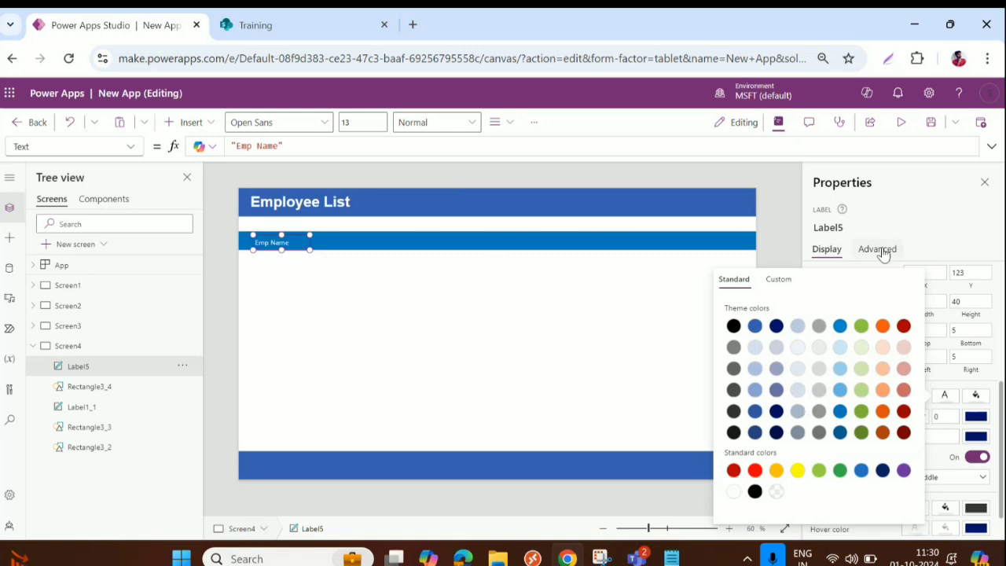
left_click(968, 307)
left_click(947, 299)
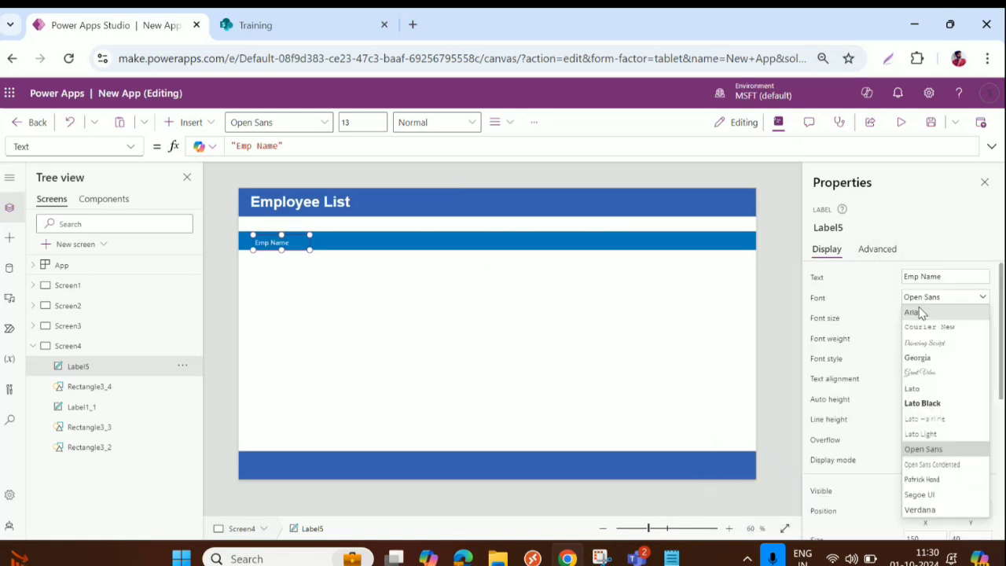
left_click(913, 313)
key("Tab")
type("18")
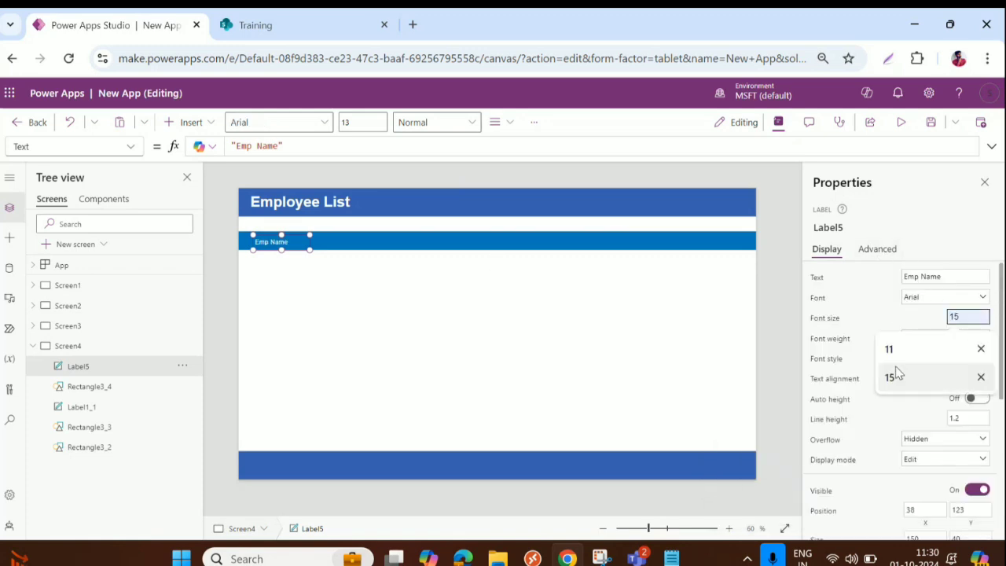
key("Tab")
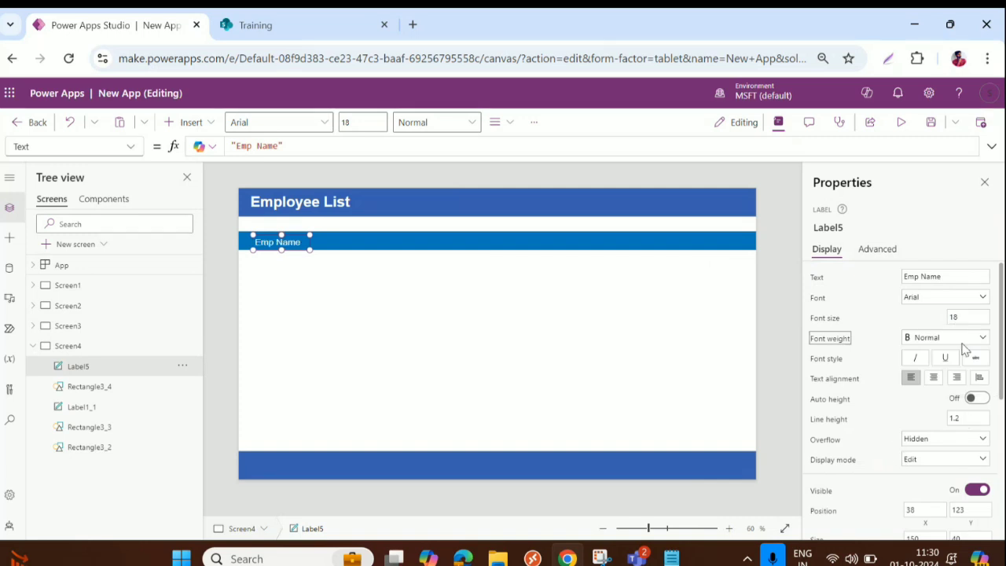
left_click(960, 343)
left_click(936, 366)
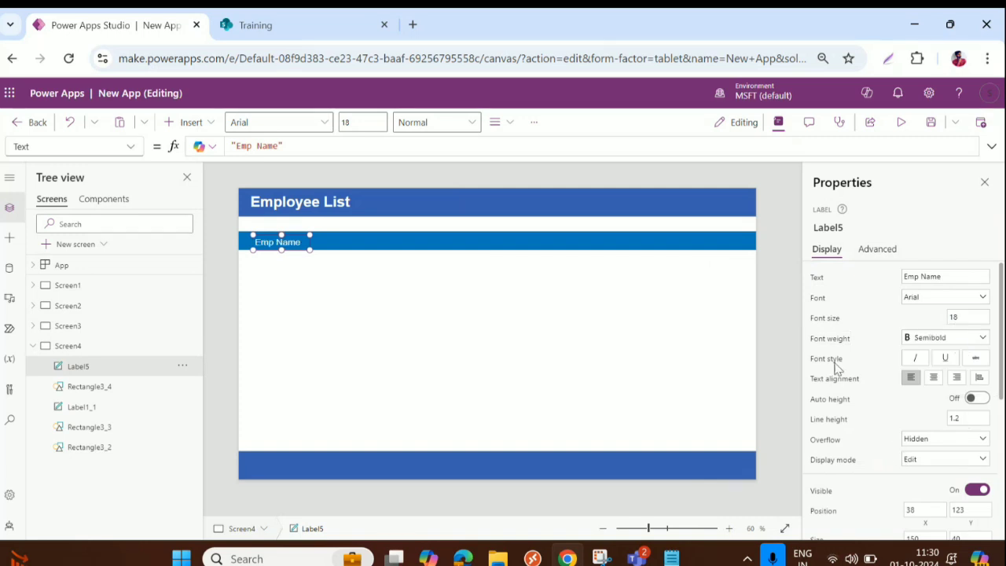
left_click(277, 242)
mouse_move(277, 242)
left_mouse_down()
mouse_move(284, 239)
mouse_move(275, 238)
left_mouse_up()
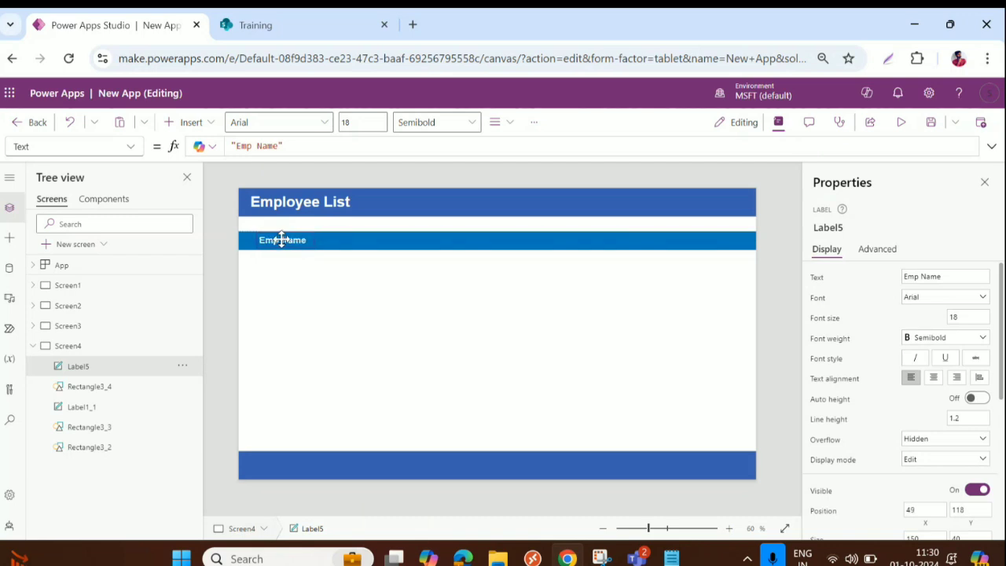
Step: Change the label to 'Emp ID' and place a copy to its right
double_click(268, 146)
left_click_drag(268, 146, 279, 145)
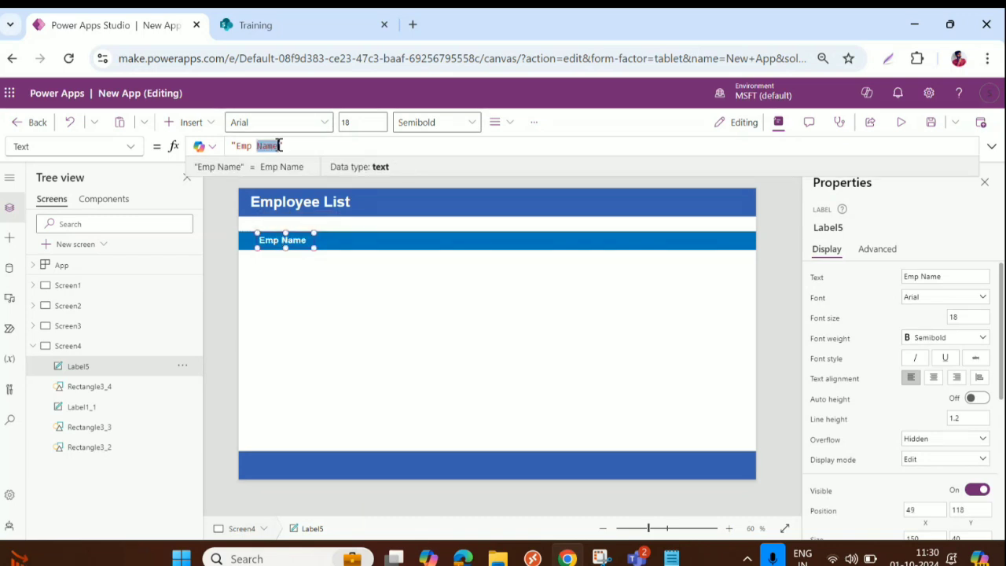
type("ID")
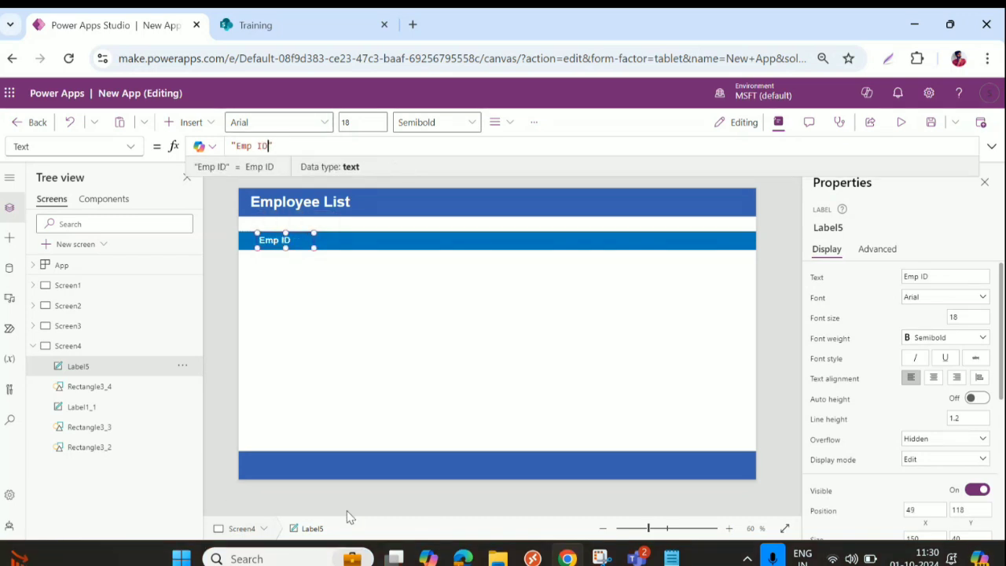
left_click(338, 263)
left_click(283, 242)
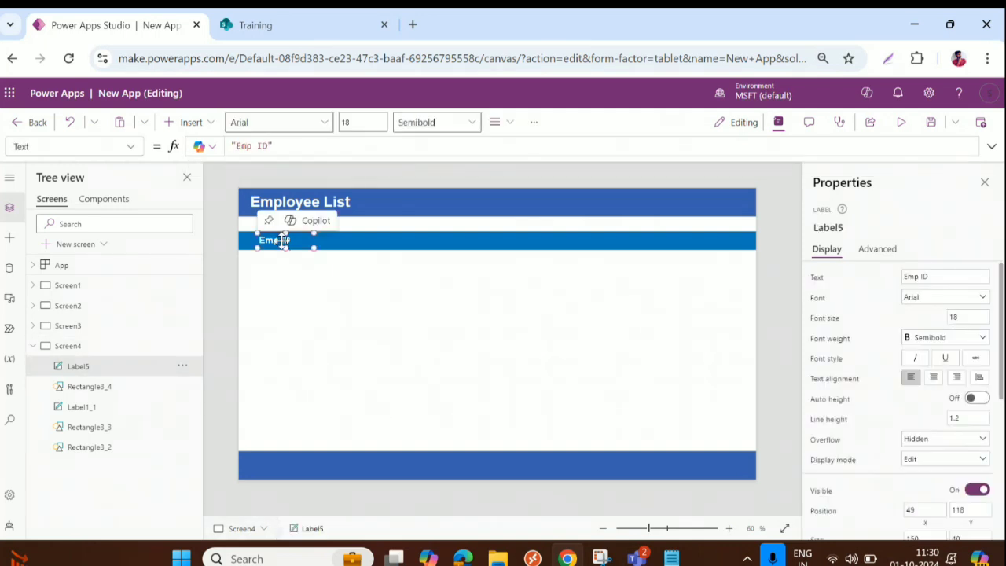
key("ctrl+c")
key("ctrl+v")
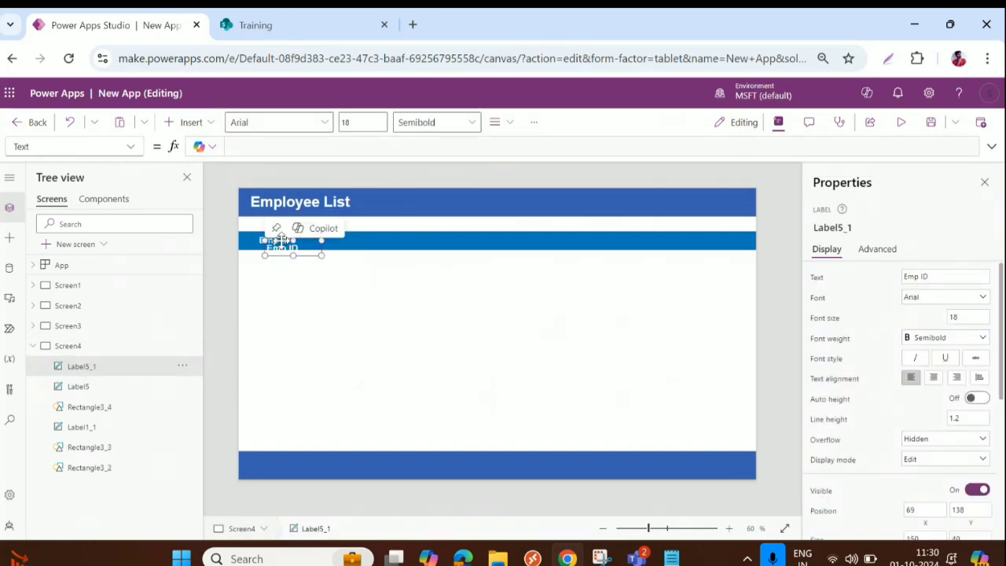
left_click_drag(284, 244, 335, 239)
Step: Turn the copies into 'Emp Name' and 'Emp Email' column headers
left_click(263, 145)
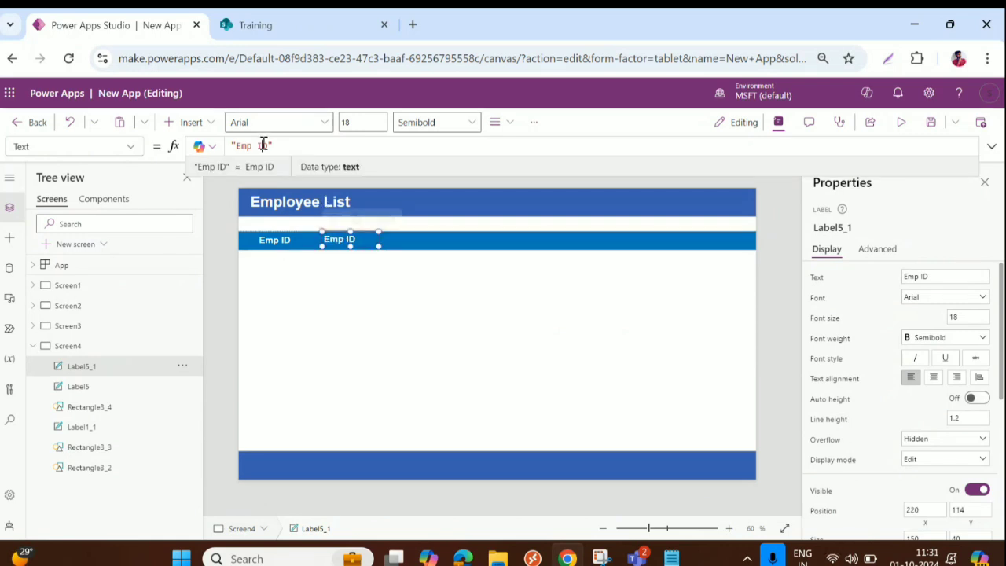
key("BackSpace")
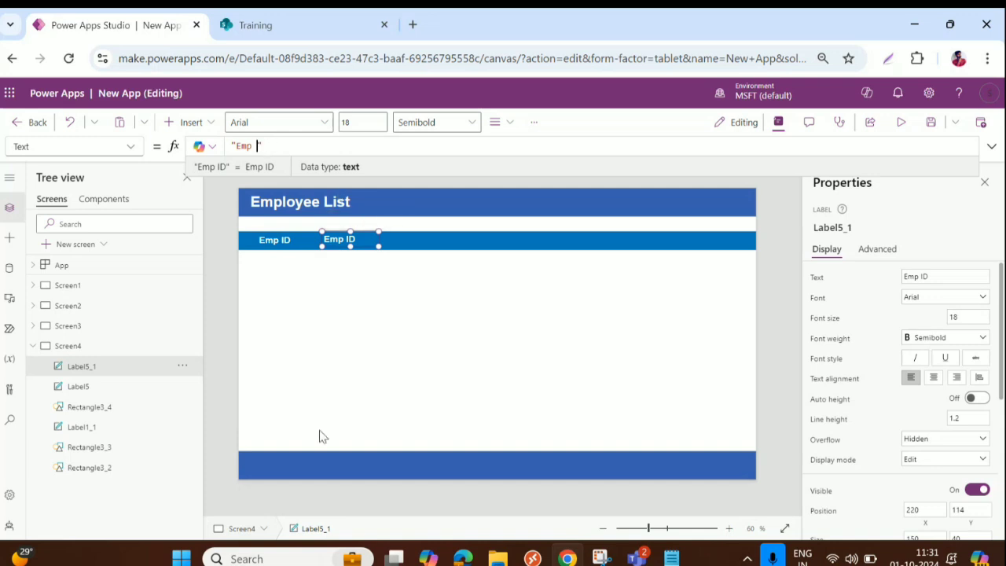
type("Name")
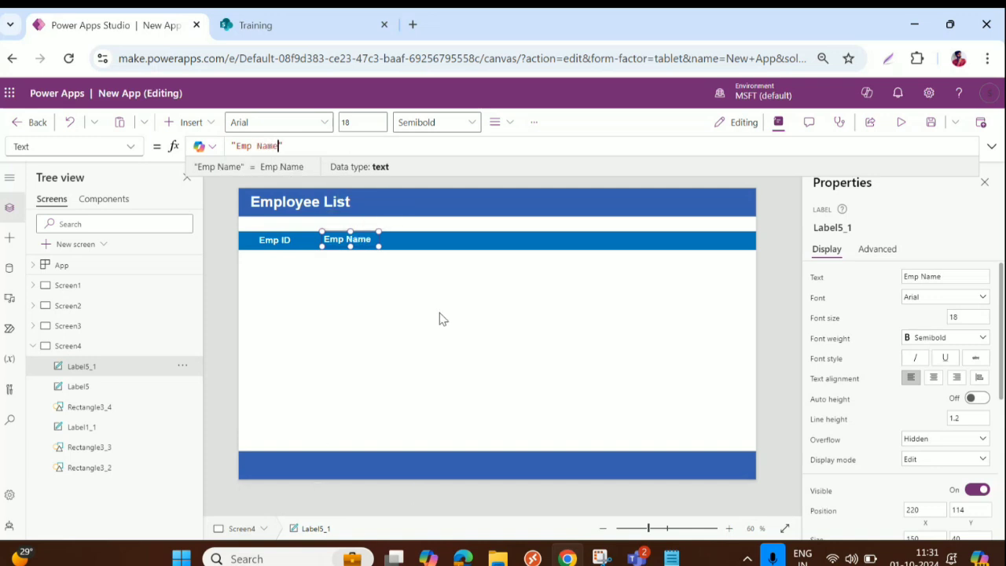
left_click(441, 322)
key("ctrl+v")
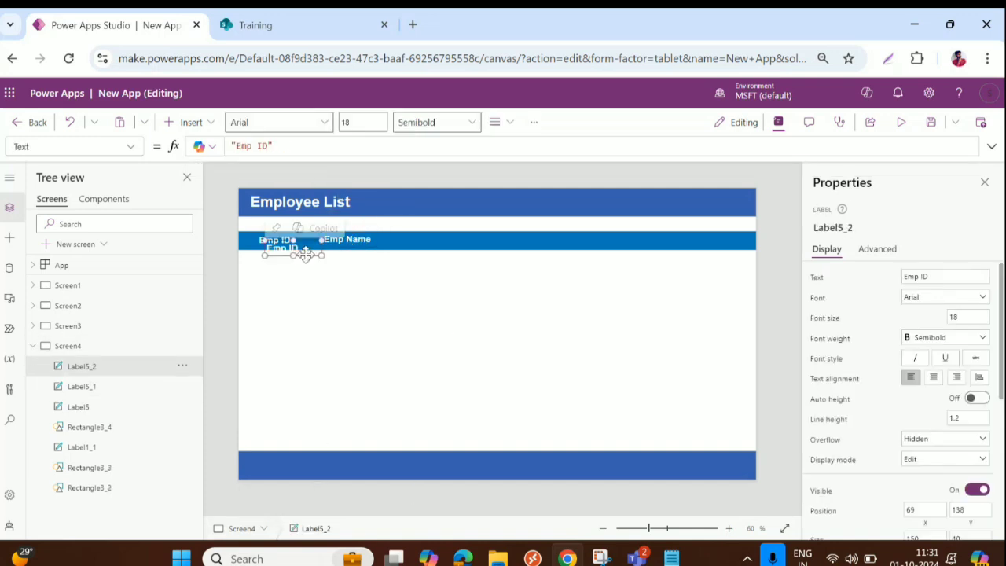
left_click_drag(291, 254, 428, 241)
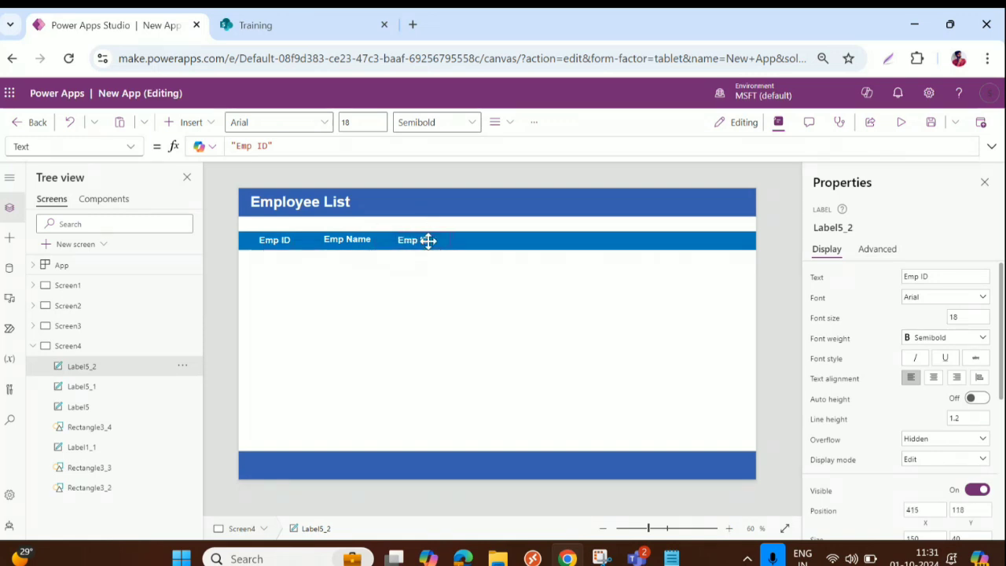
left_click(258, 147)
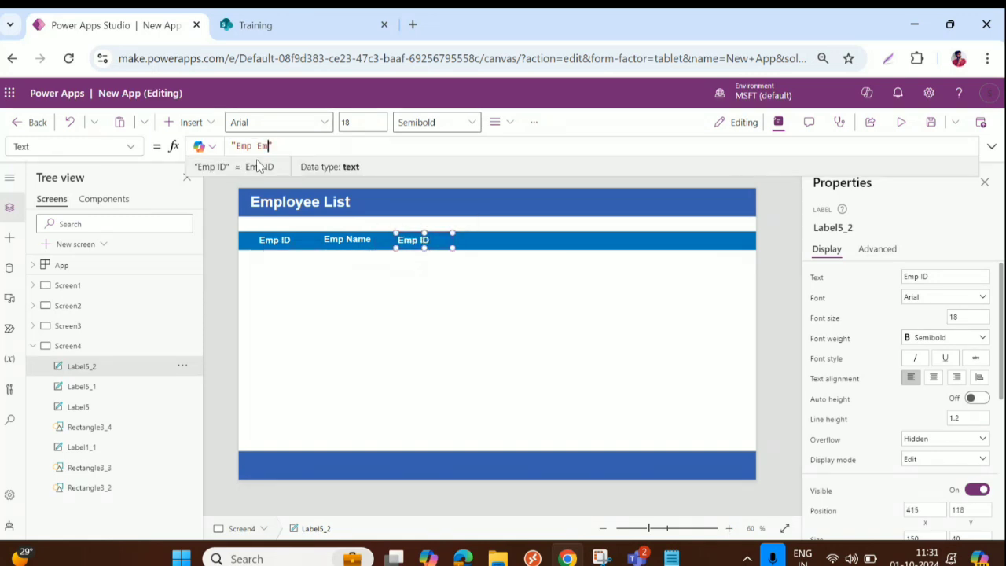
type("Email")
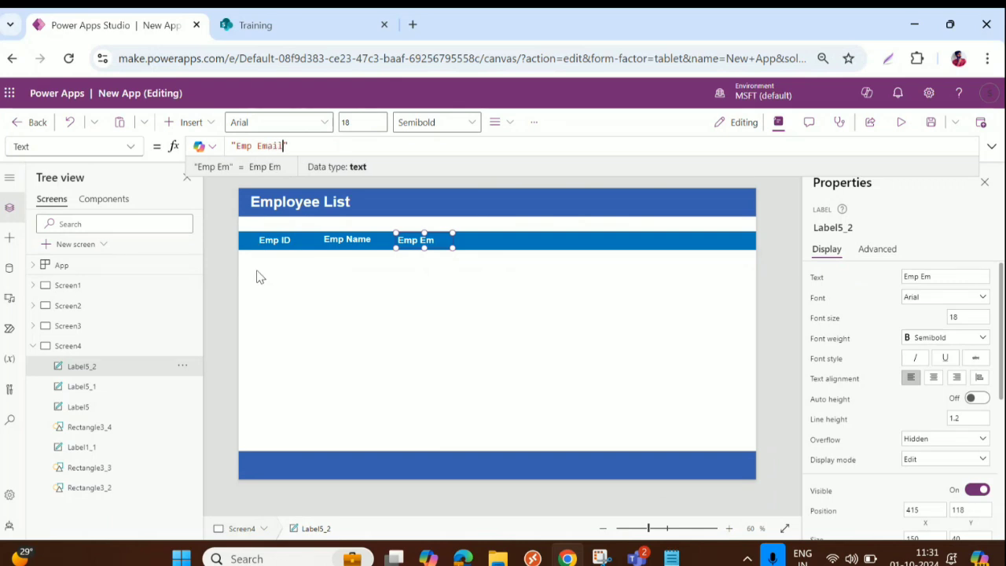
Step: Add an 'RM Name' header after Emp Email, correcting its capitalisation
left_click(413, 240)
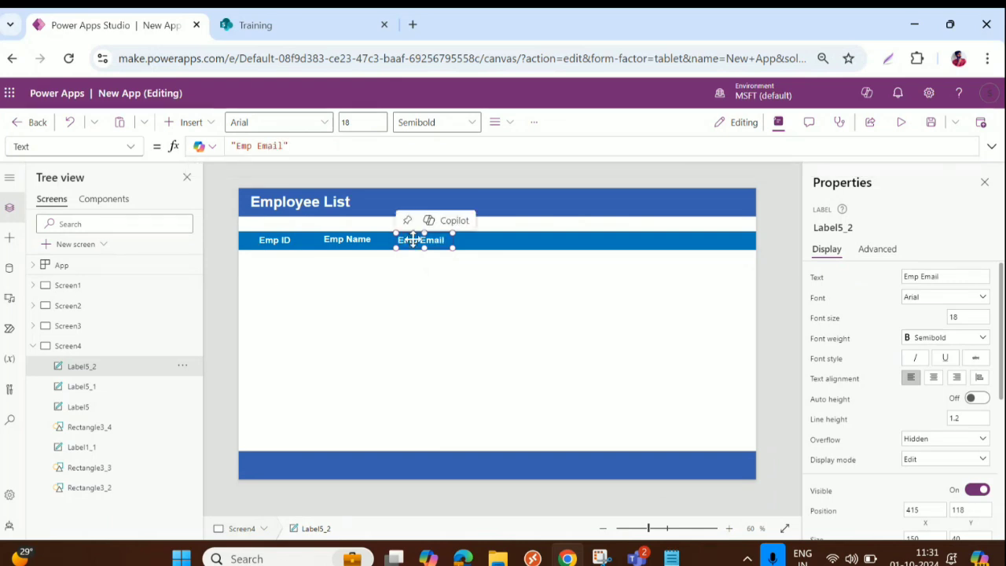
key("ctrl+c")
key("ctrl+v")
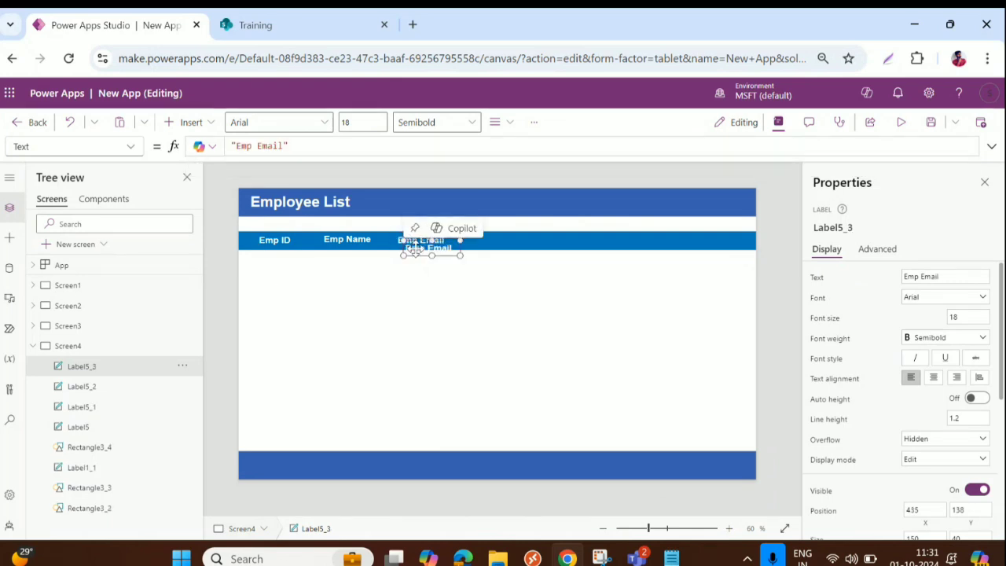
left_click_drag(414, 240, 490, 244)
left_click(251, 147)
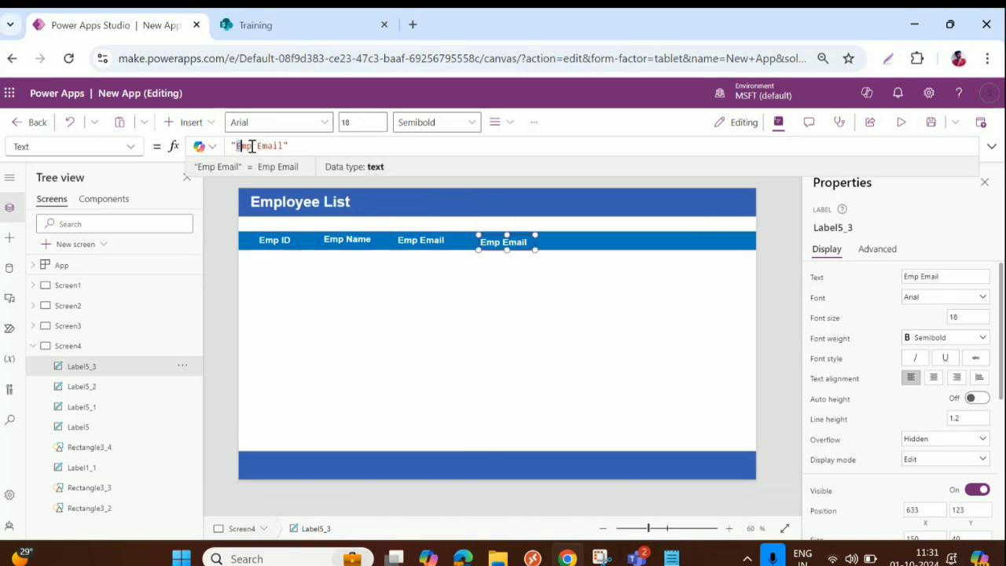
left_click_drag(252, 146, 287, 143)
type("RM NAme")
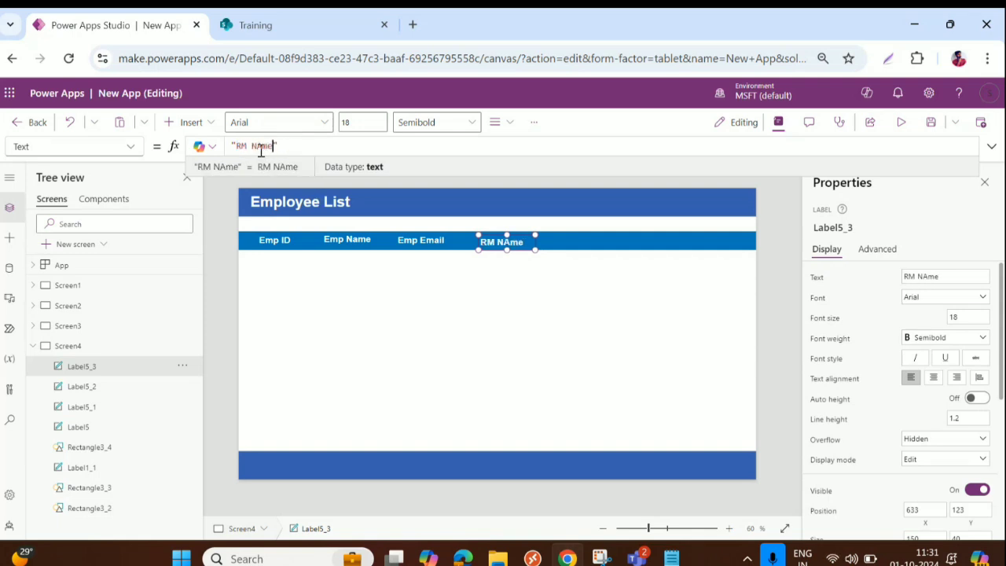
left_click(261, 150)
key("BackSpace")
type("a")
left_click(517, 240)
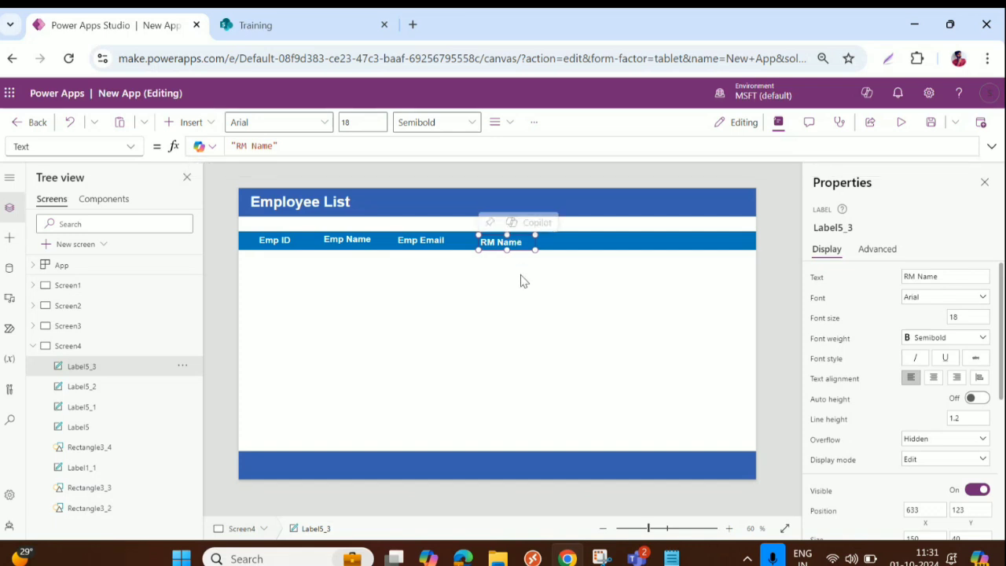
Step: Add a 'Date of Joining' header after RM Name, widened to fit one line
key("ctrl+v")
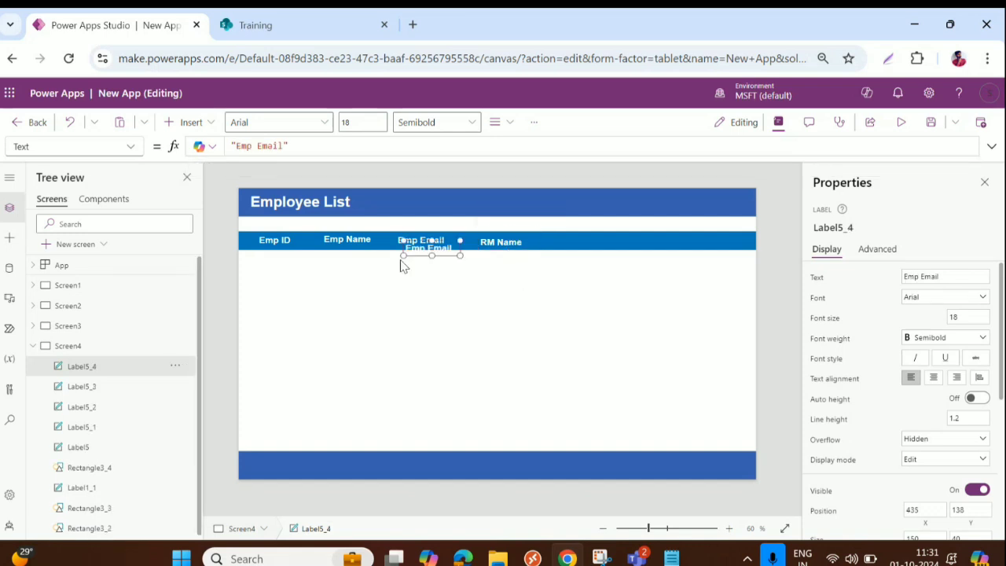
left_click_drag(417, 236, 573, 247)
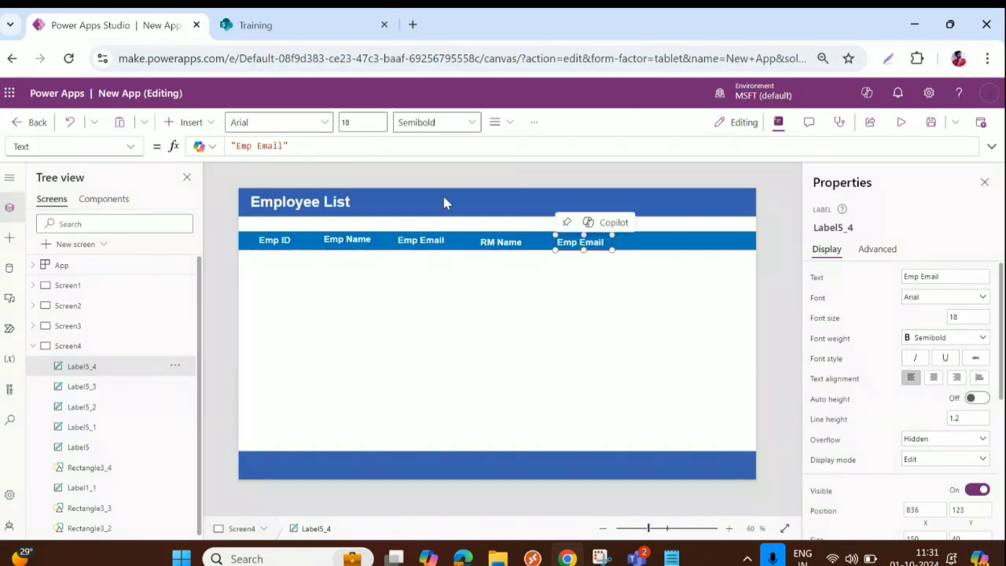
left_click_drag(236, 146, 287, 143)
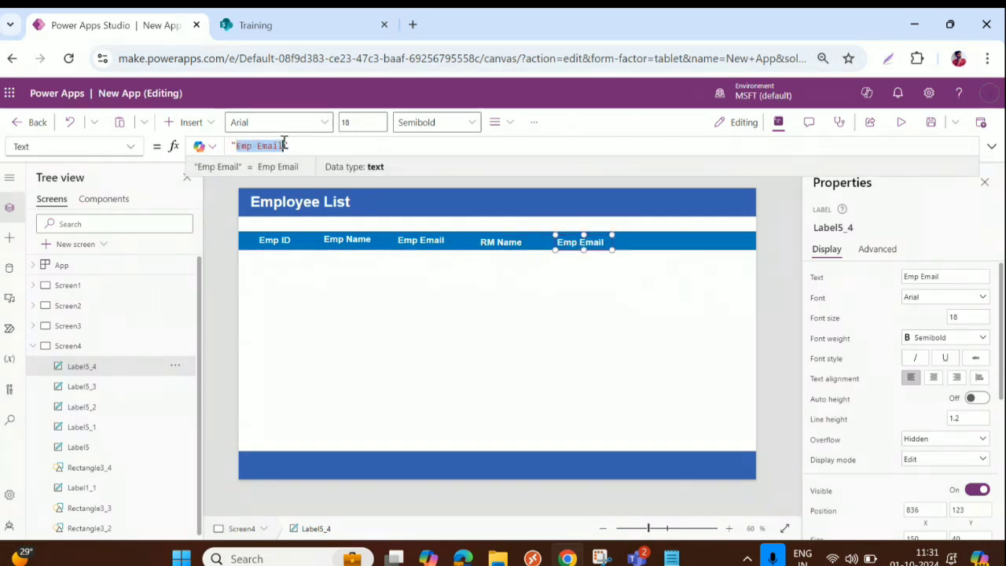
type("Date")
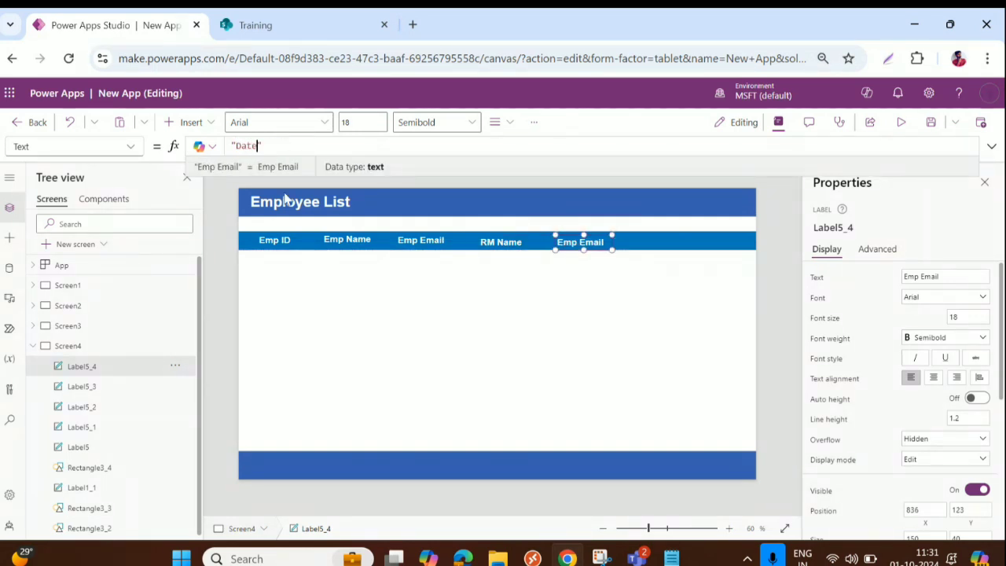
type(" of Joinin")
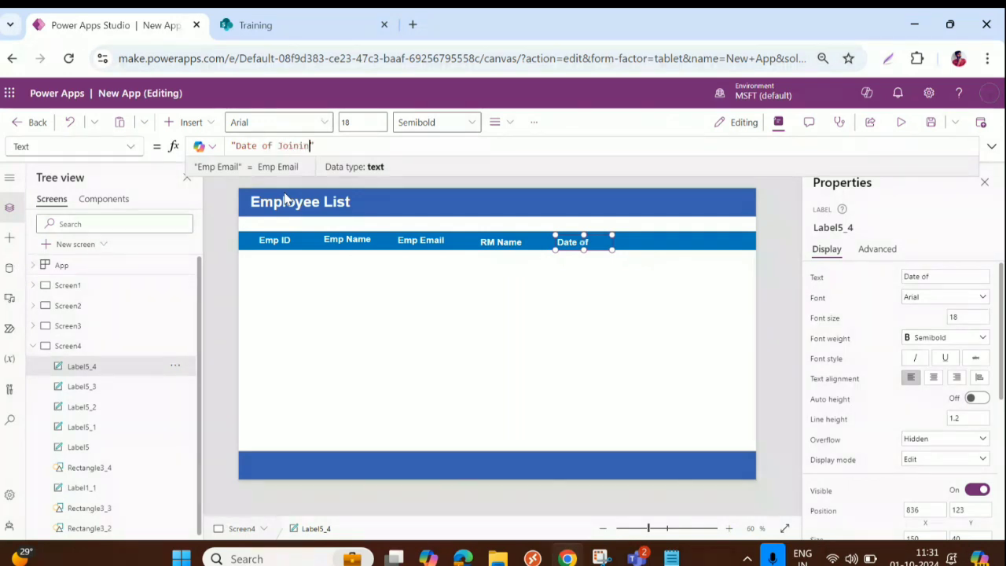
type("g")
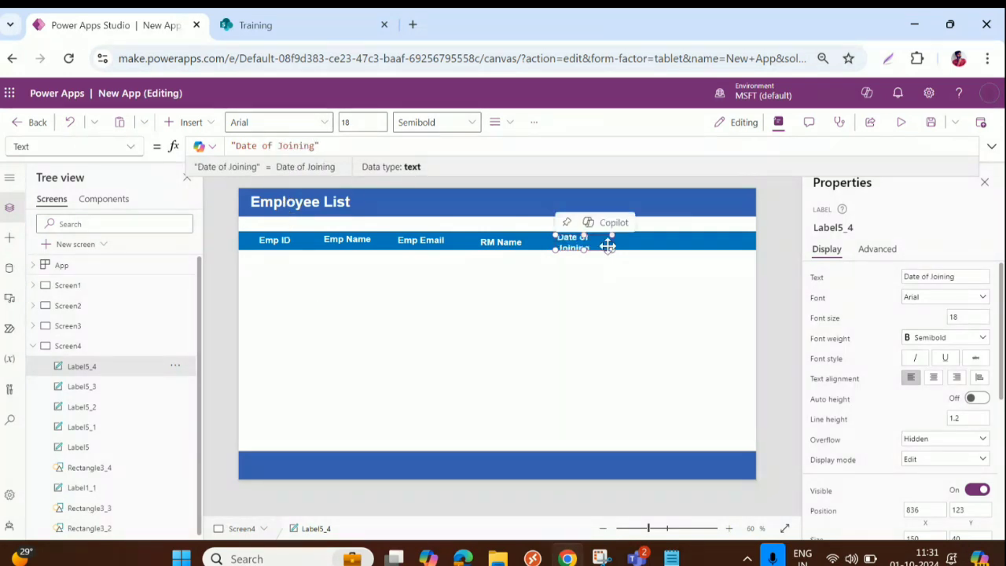
left_click_drag(608, 246, 583, 241)
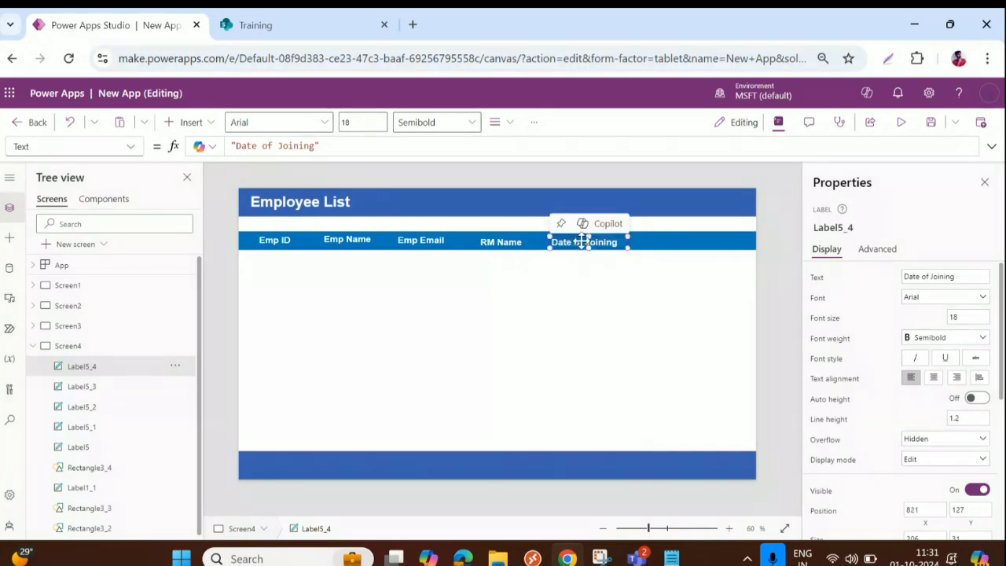
Step: Add a 'Status' header at the bar's end and delete its stray duplicate
key("ctrl+c")
key("ctrl+v")
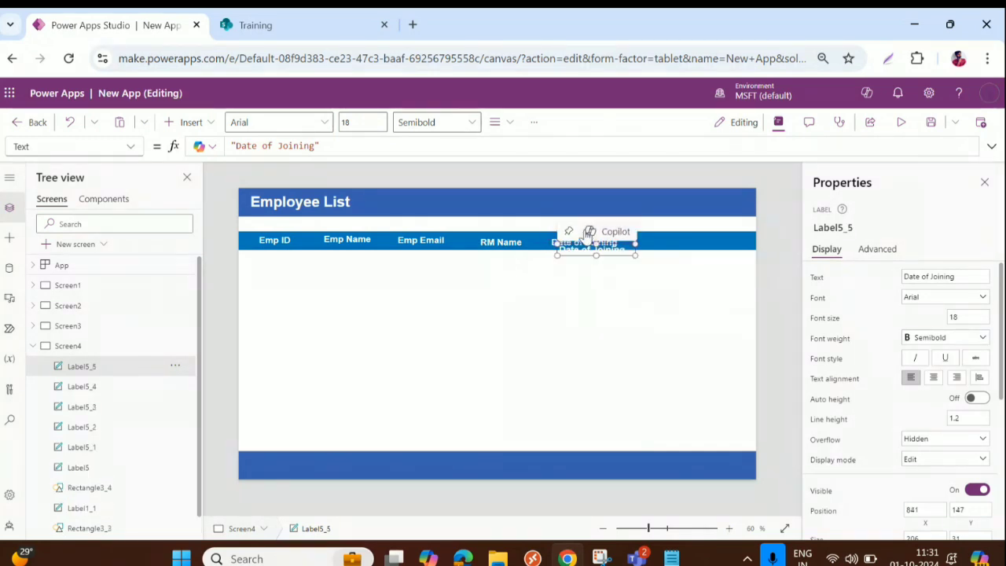
left_click_drag(629, 242, 665, 241)
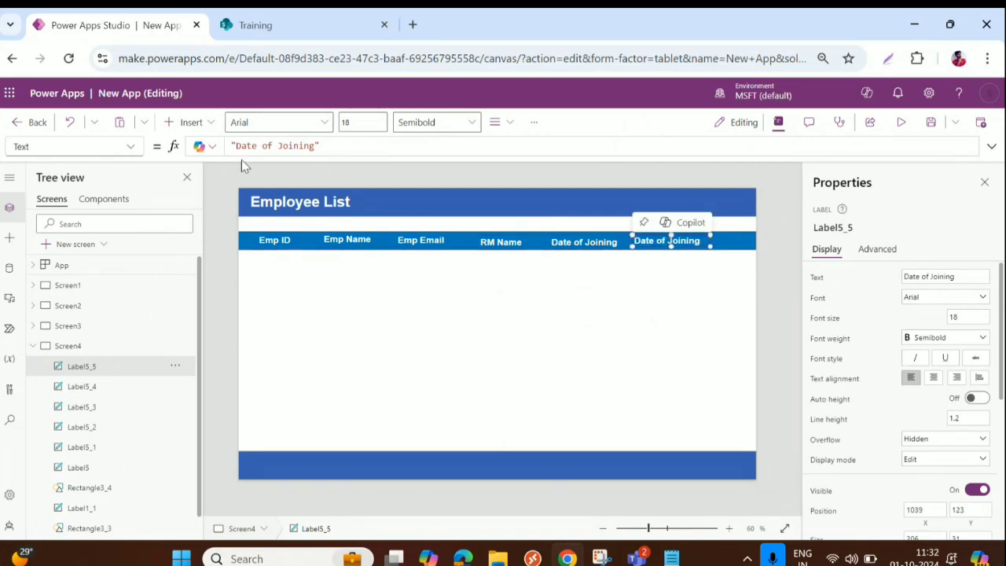
left_click_drag(237, 146, 312, 145)
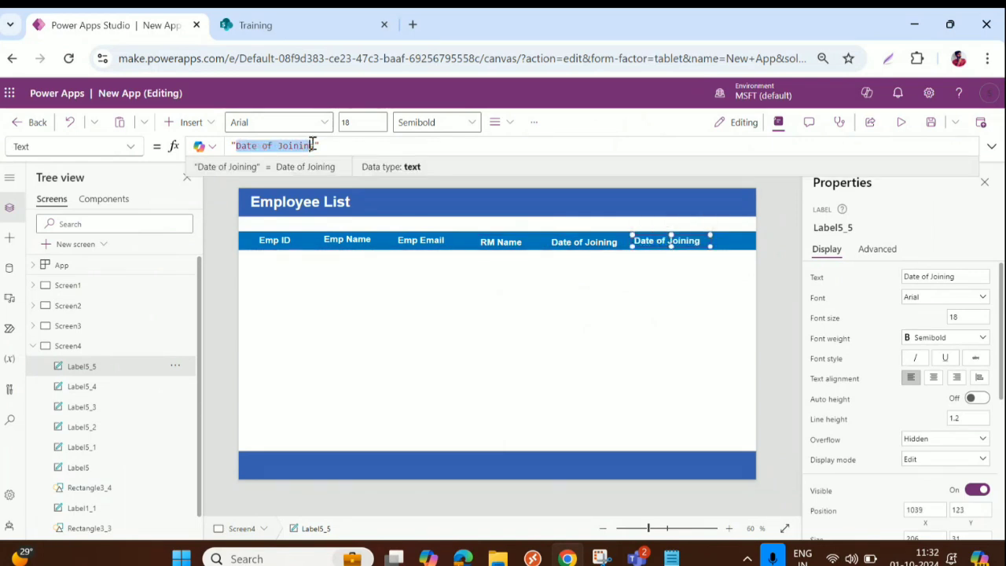
type("Stat")
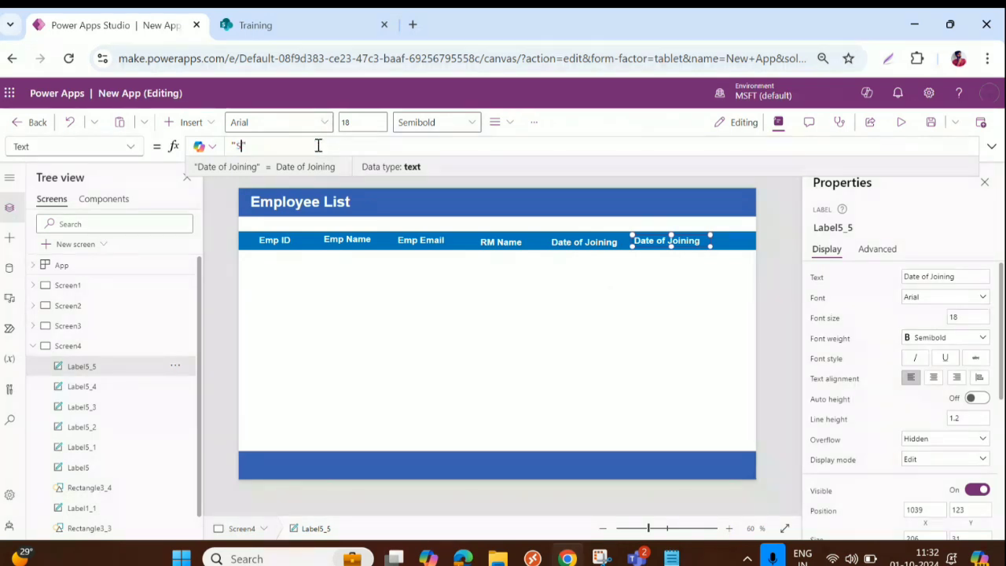
type("u")
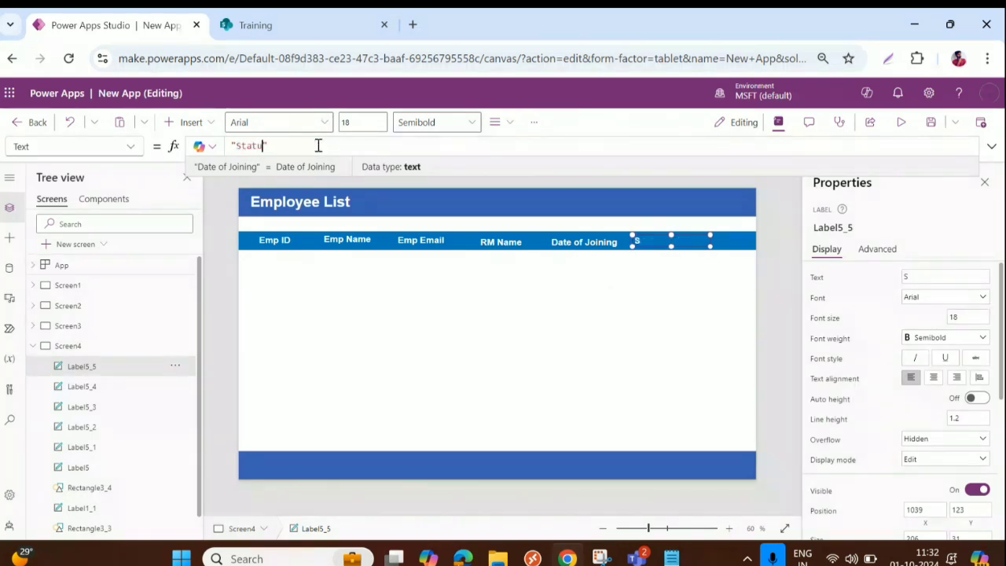
type("s")
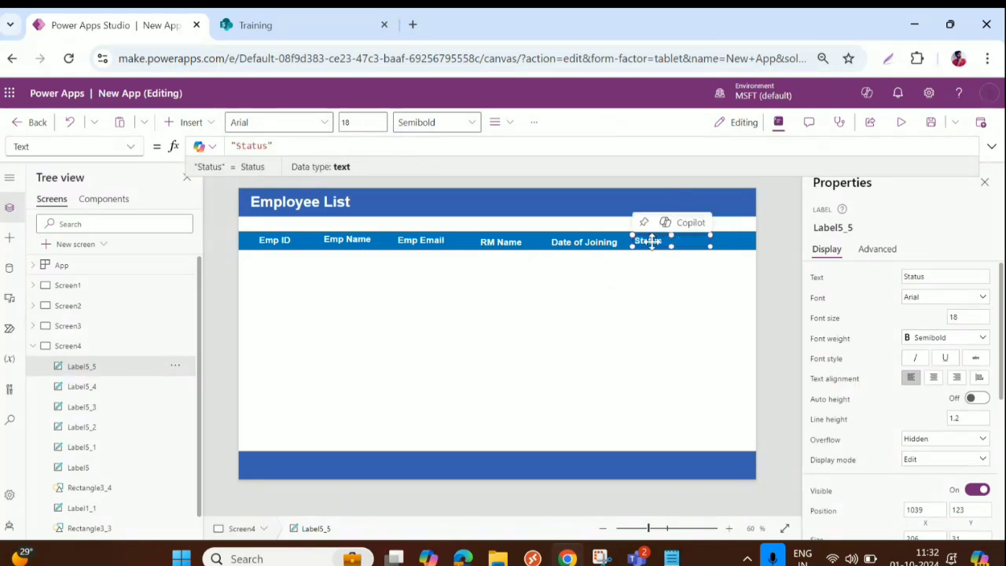
key("ctrl+c")
key("ctrl+v")
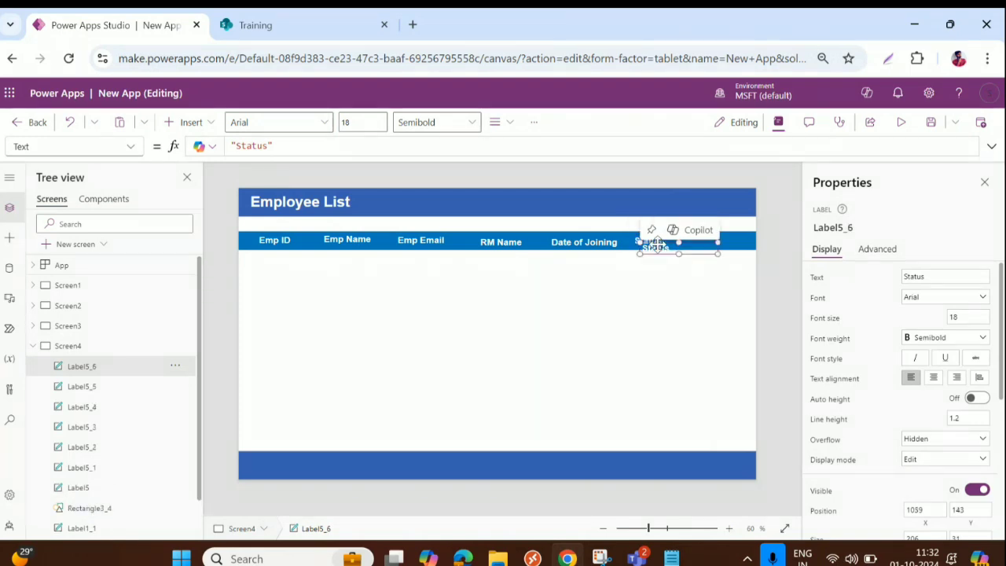
left_click_drag(673, 246, 703, 238)
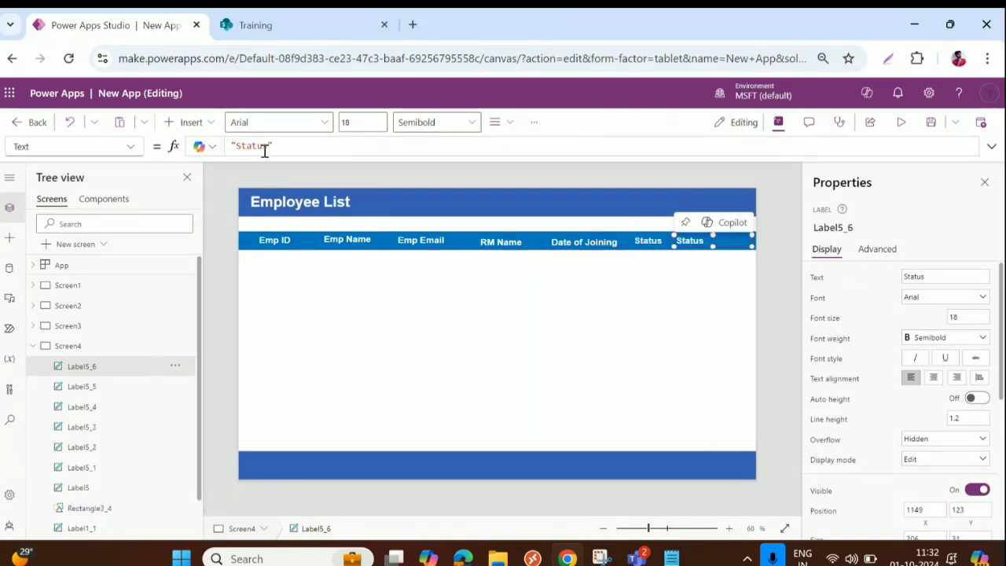
left_click_drag(268, 147, 239, 145)
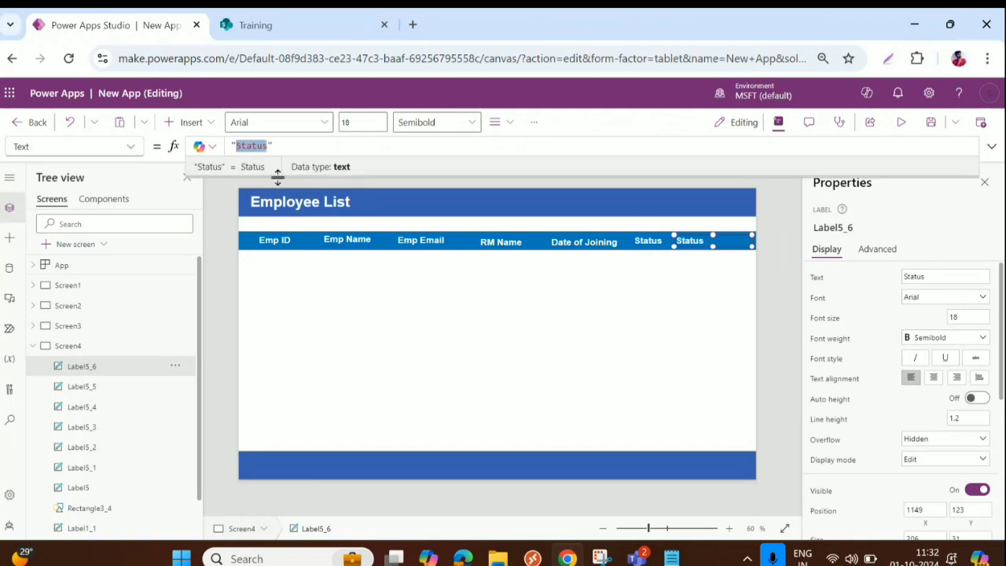
left_click(690, 242)
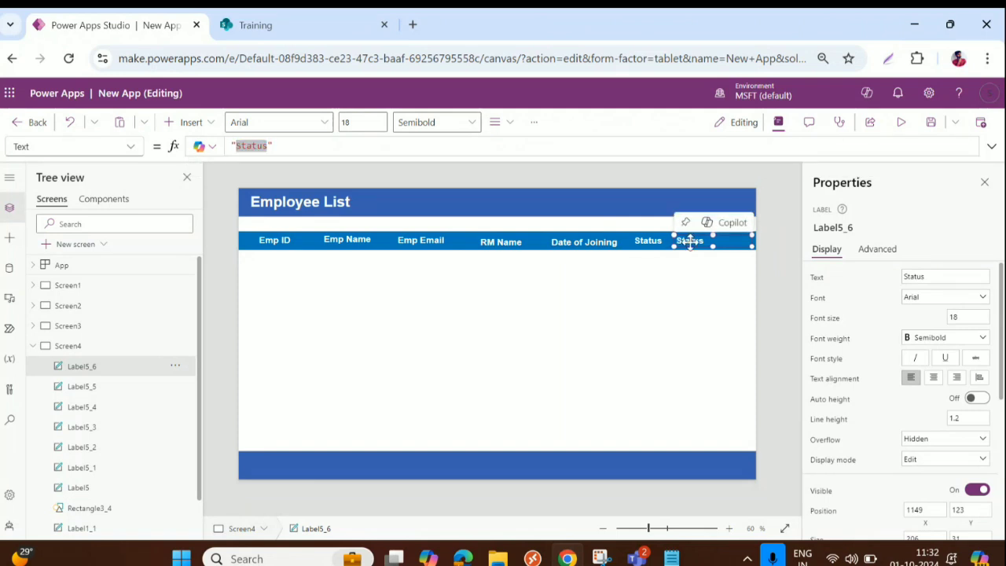
key("Delete")
left_click(652, 241)
Step: Spread the Status, Date of Joining, RM Name, Emp Email and Emp Name headers further right along the bar
left_click_drag(651, 241, 688, 241)
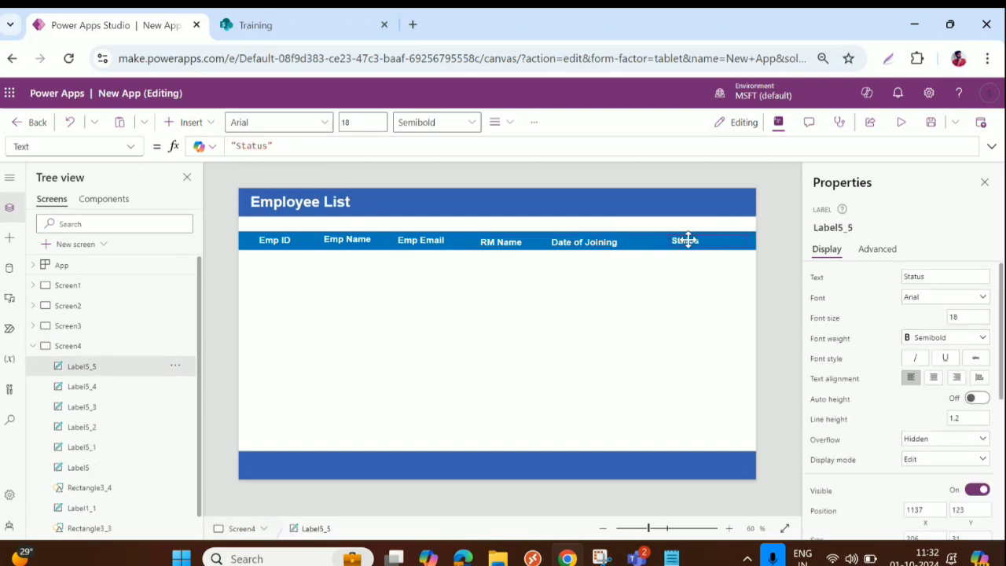
left_click_drag(595, 243, 611, 239)
left_click_drag(512, 246, 524, 240)
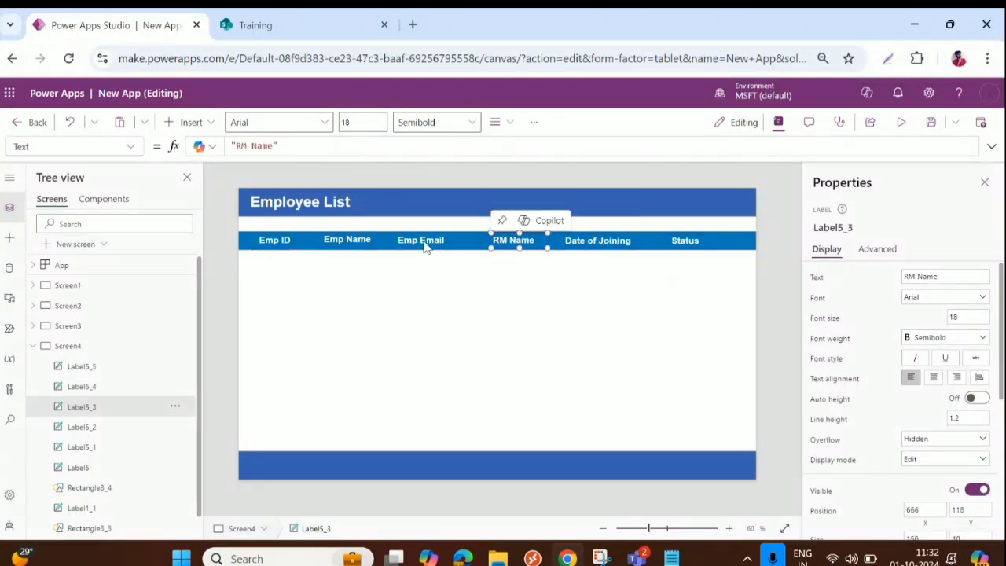
left_click_drag(428, 245, 444, 242)
left_click_drag(354, 238, 368, 238)
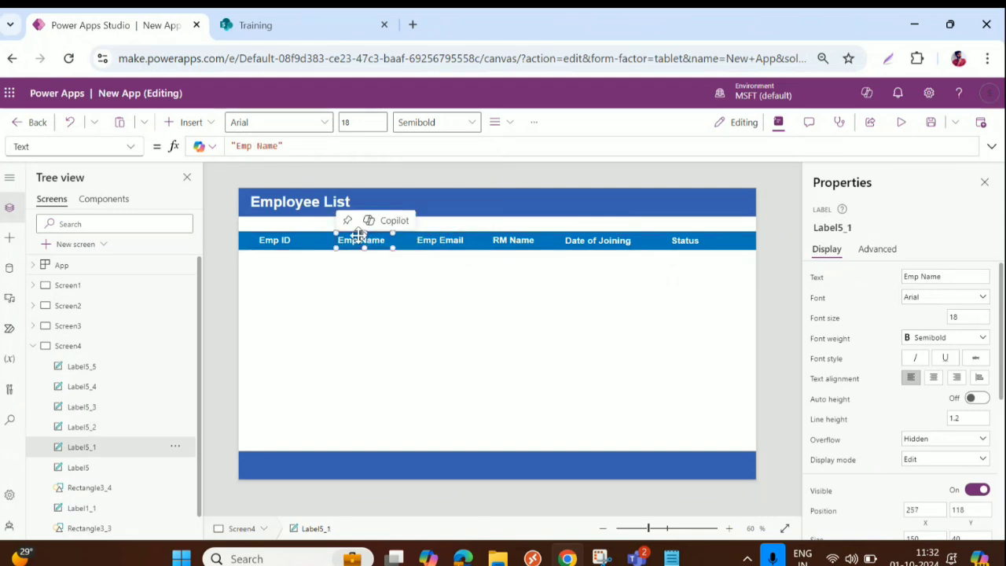
Step: Give all six column headers Y position 118 and height 40
left_click(272, 240)
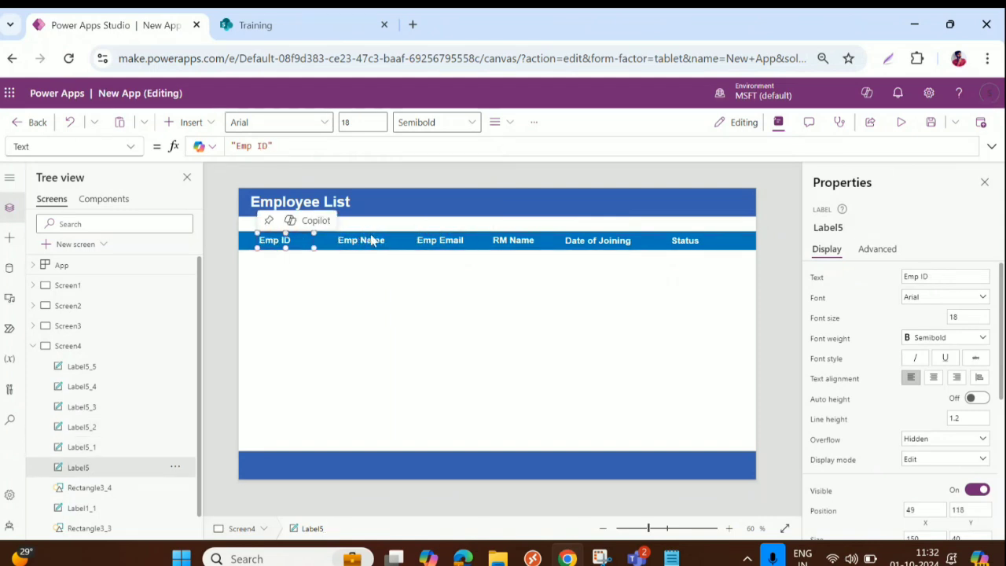
left_click(367, 241, "shift")
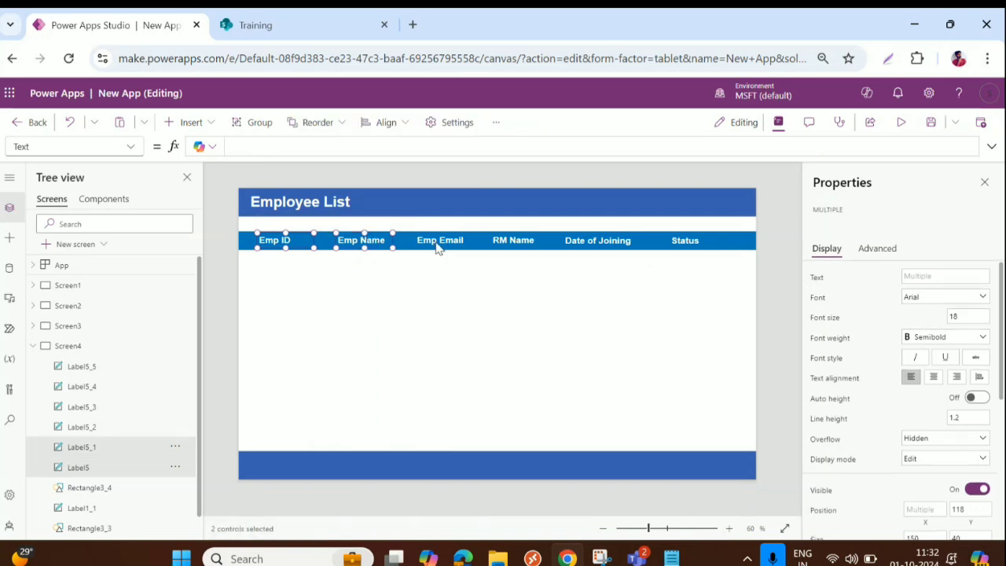
left_click(444, 241, "shift")
left_click(512, 244, "shift")
left_click(633, 247, "shift")
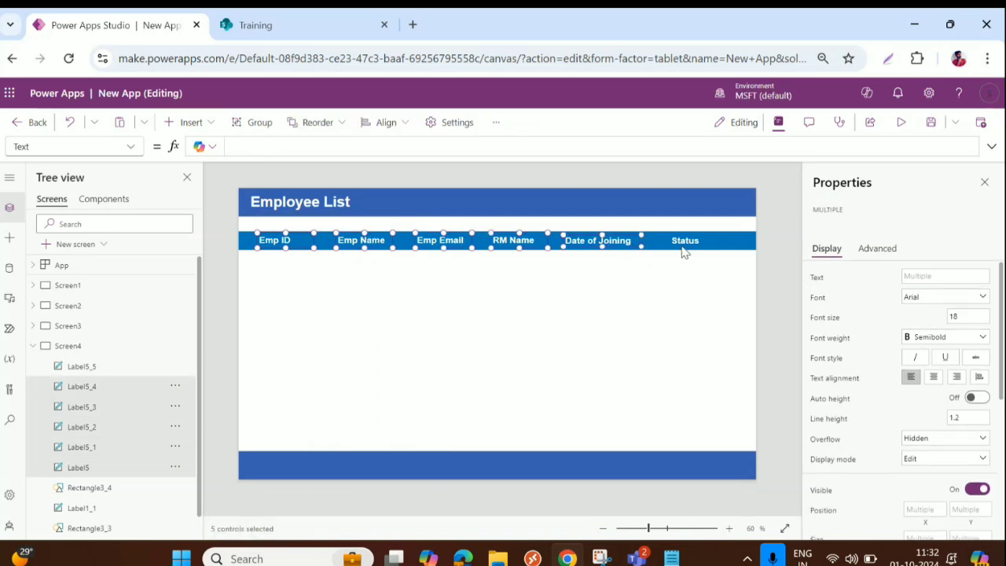
left_click(688, 245, "shift")
scroll(920, 407, "down", 2)
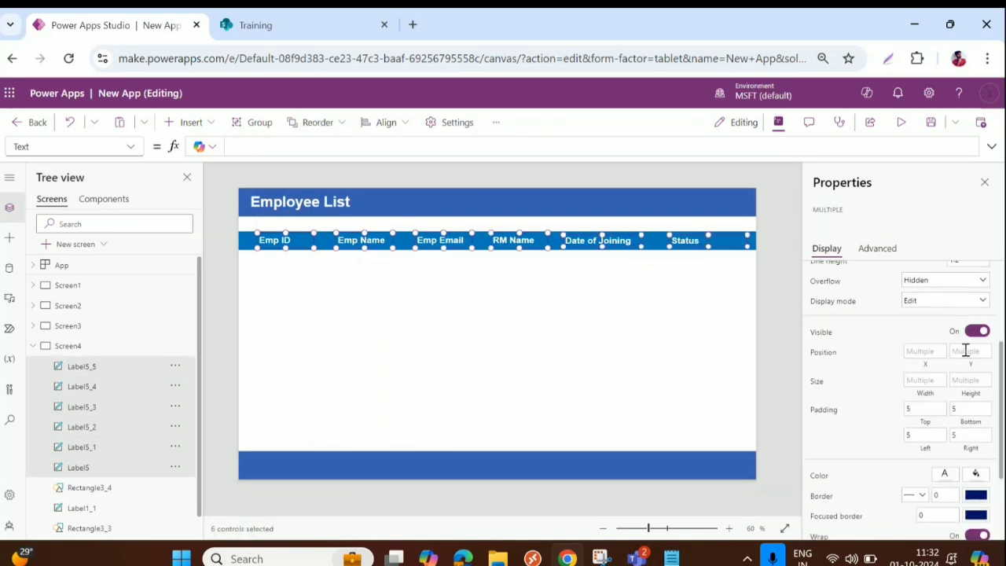
type("118")
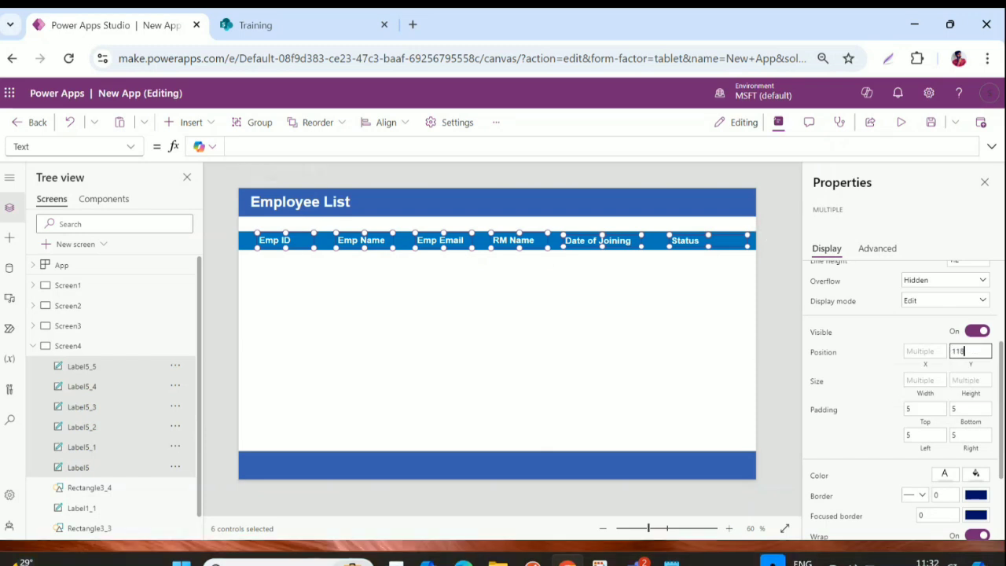
key("Tab")
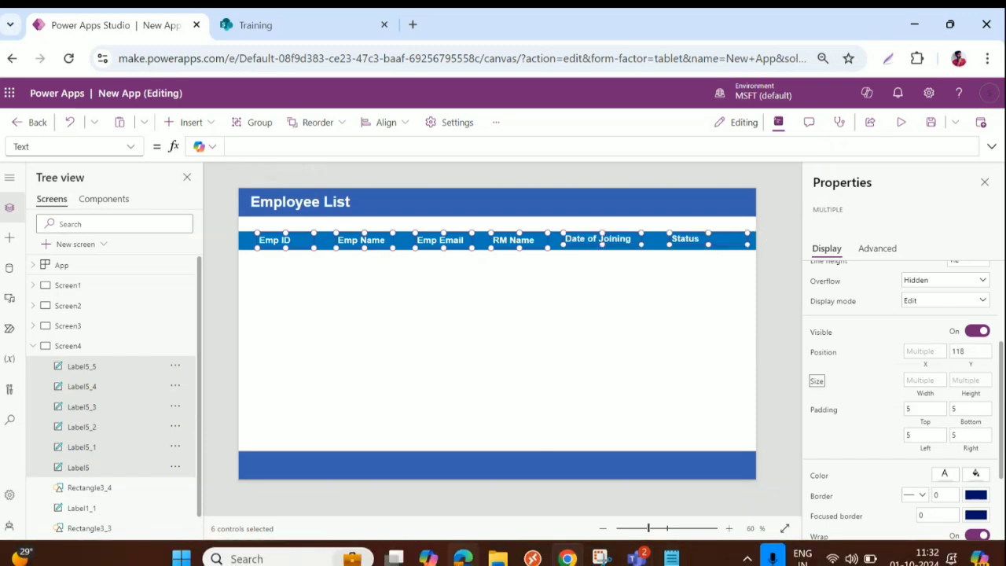
left_click(975, 379)
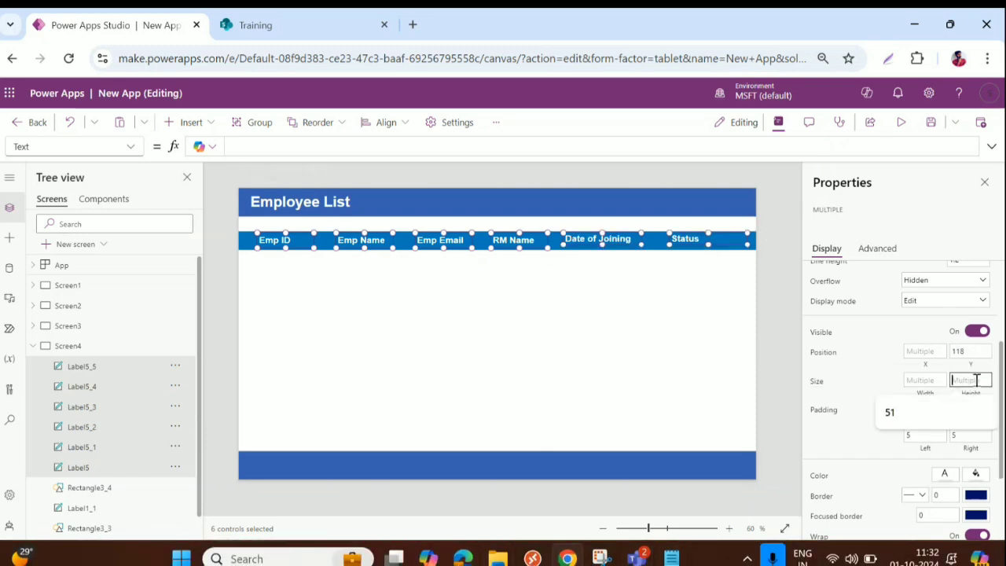
type("40")
key("Tab")
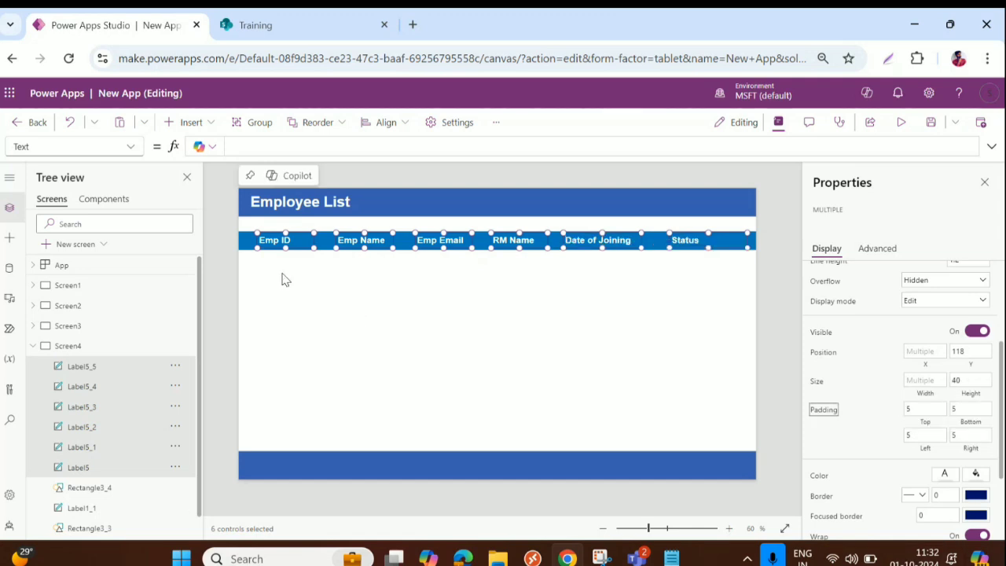
left_click(405, 320)
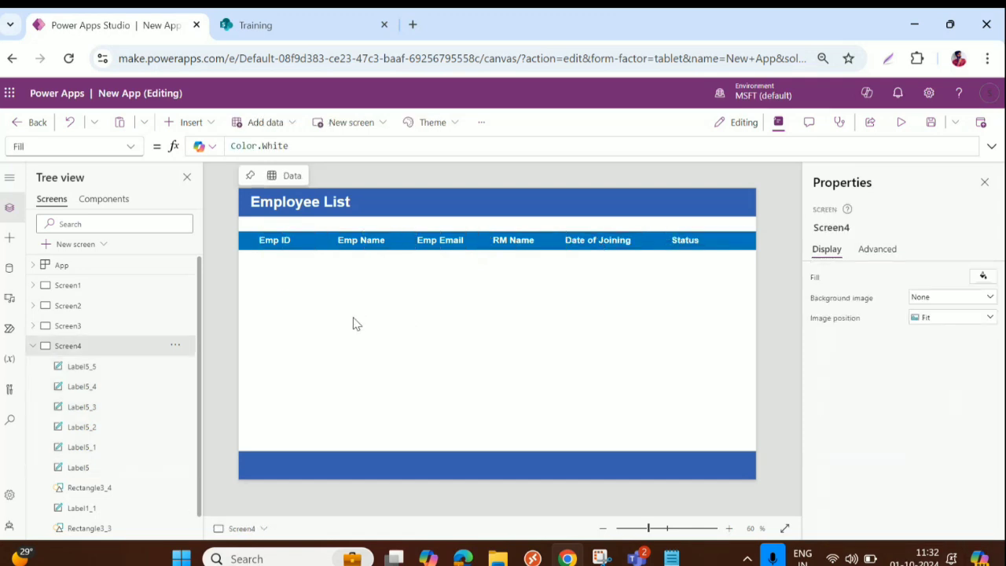
Step: Connect the gallery to TrainingEmployees and fit it below the header row, above the footer, full width
left_click(190, 121)
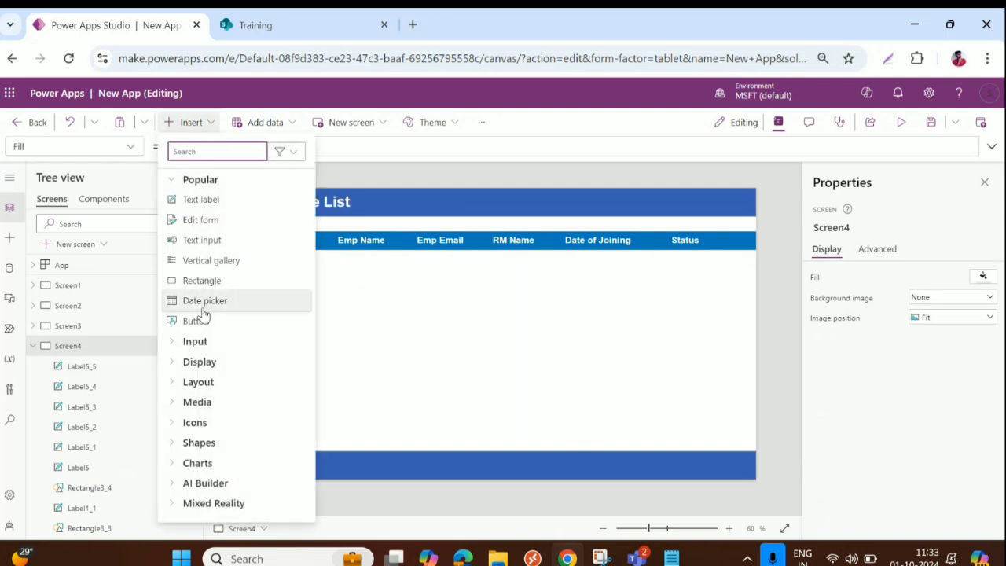
key("Escape")
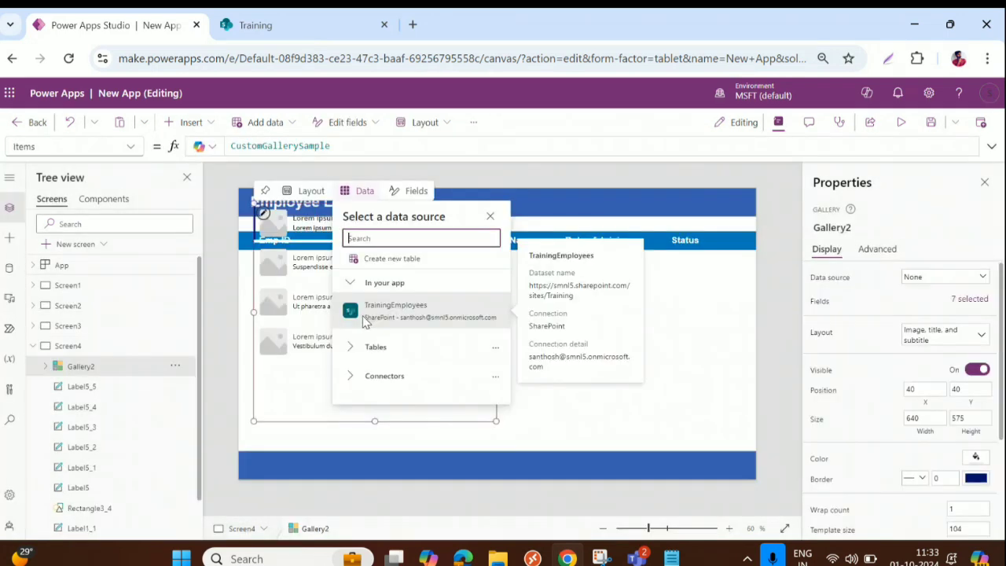
left_click(403, 317)
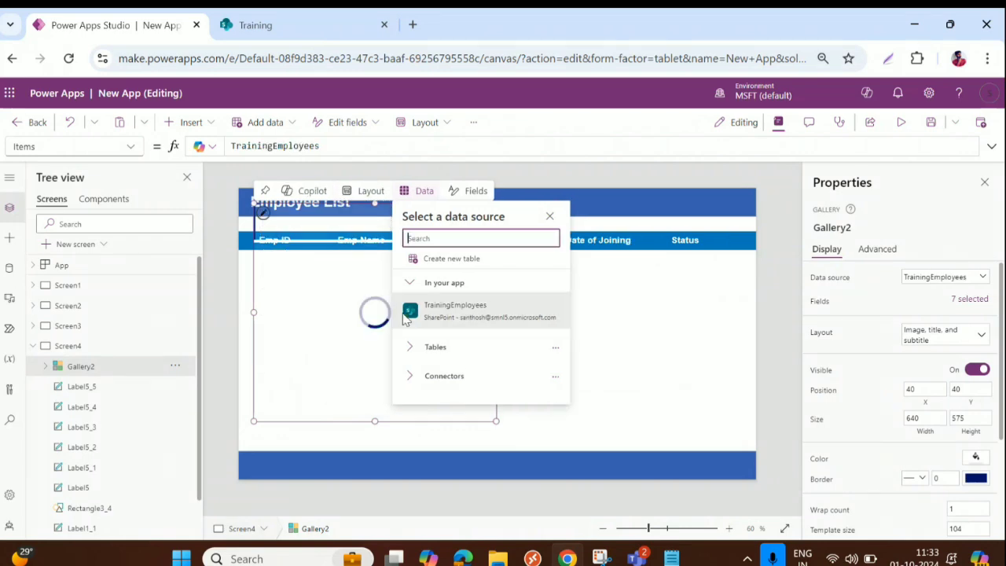
left_click_drag(305, 281, 299, 328)
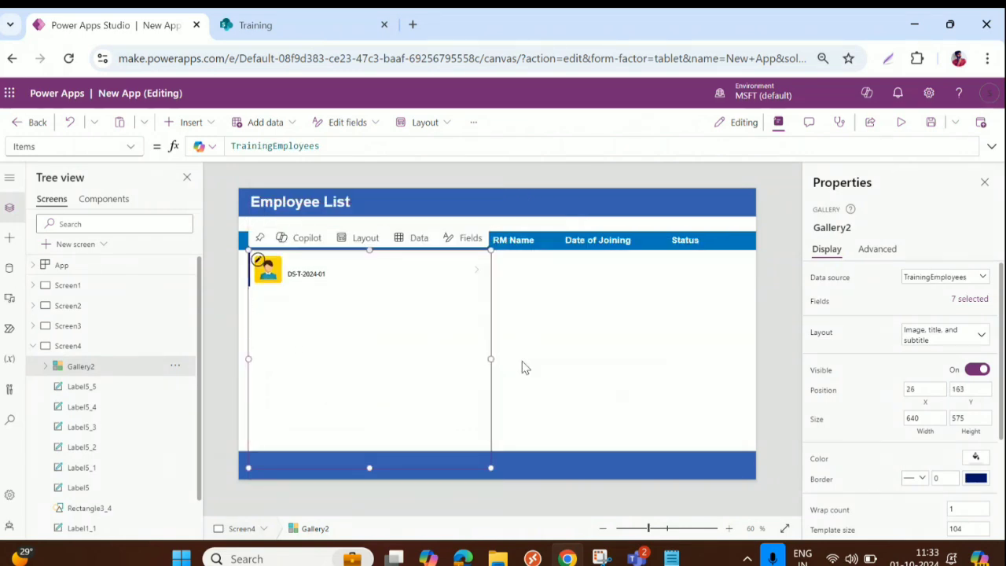
left_click_drag(491, 358, 754, 338)
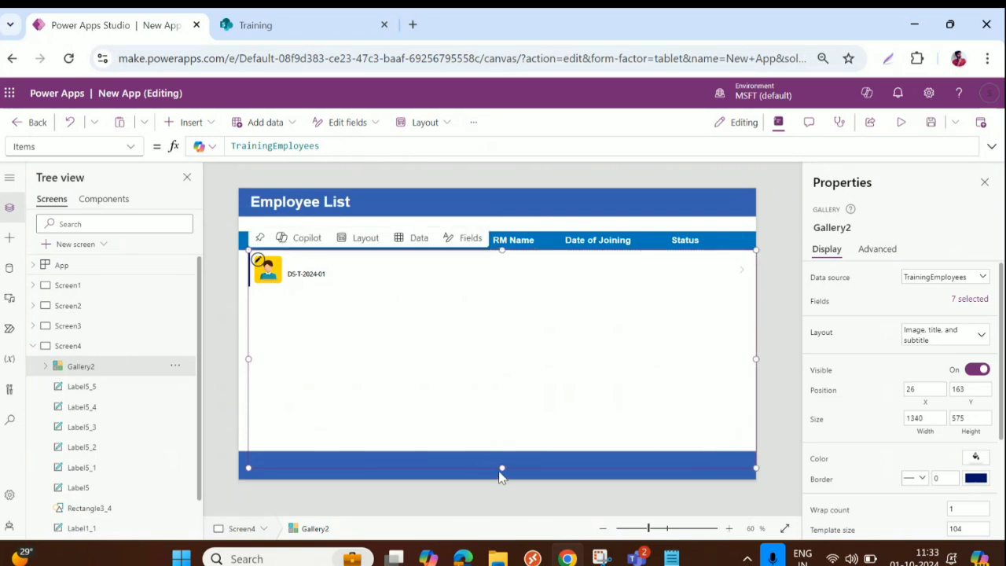
left_click_drag(500, 470, 500, 443)
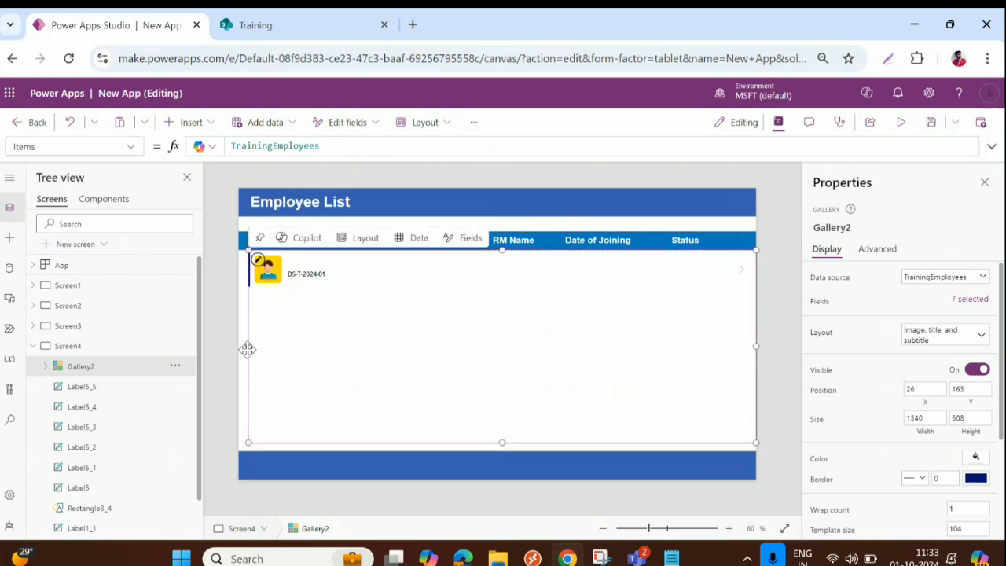
left_click_drag(243, 353, 235, 344)
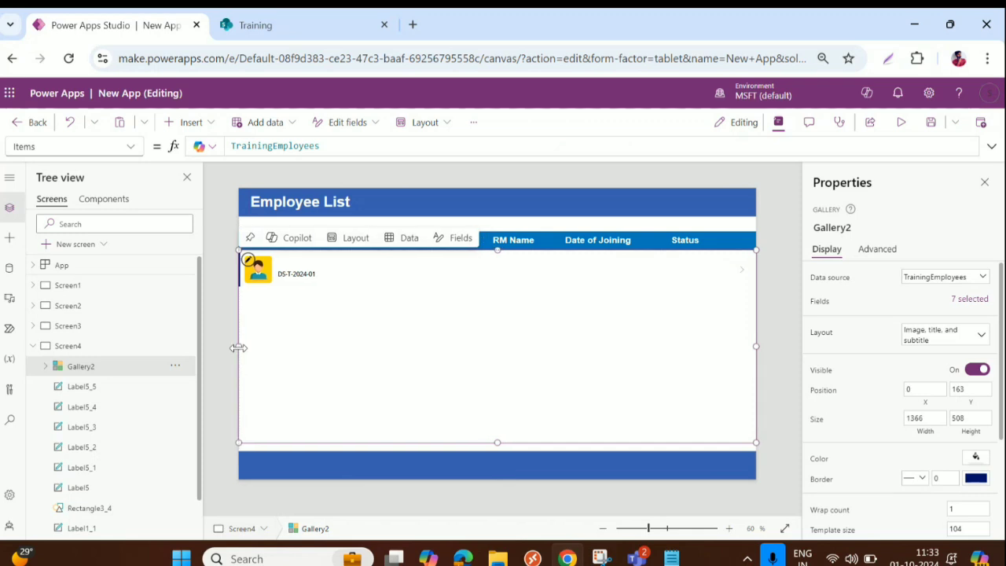
Step: Switch the gallery to a blank layout and shorten its template row
left_click(953, 337)
left_click(760, 454)
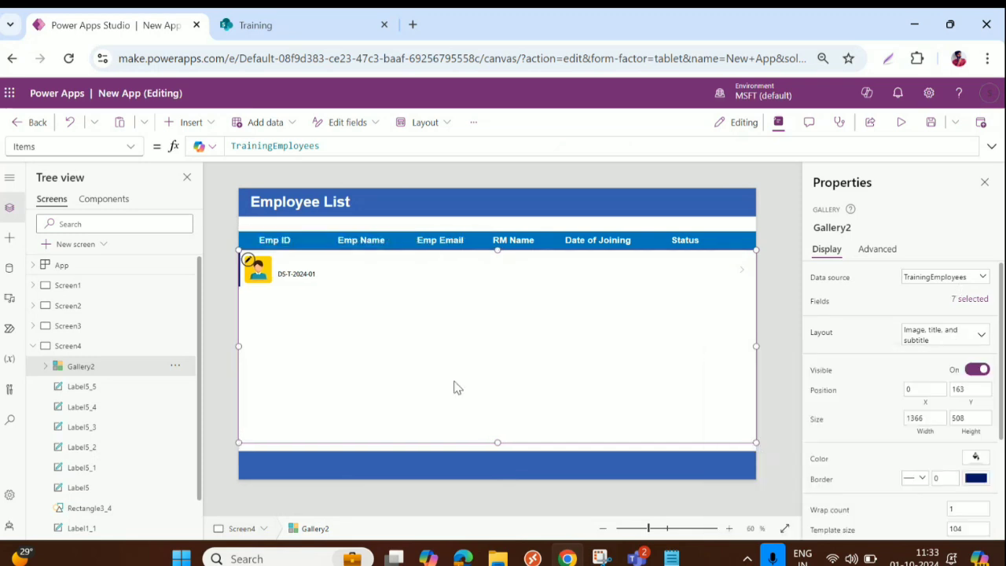
left_click(247, 262)
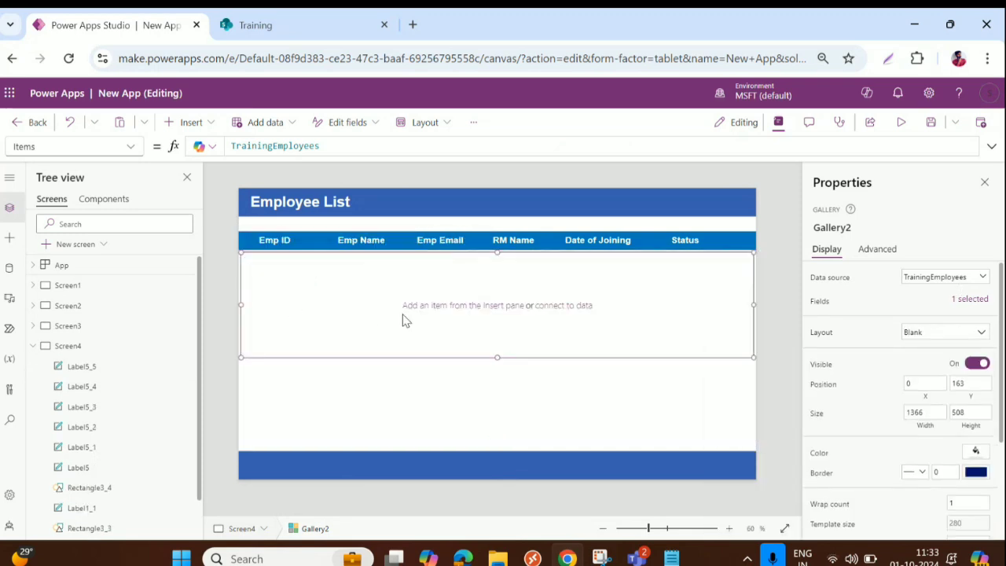
left_click_drag(500, 358, 498, 305)
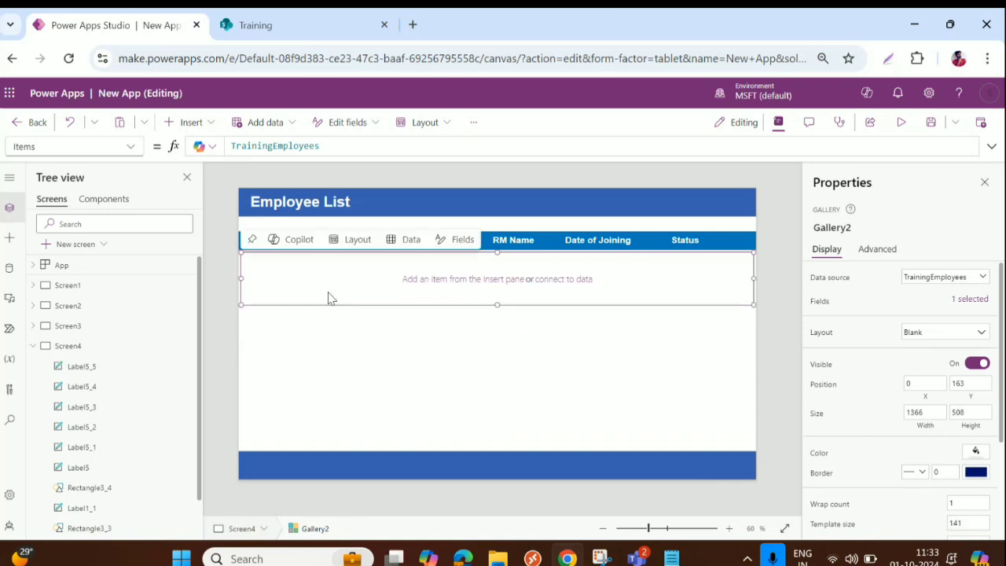
Step: Paste a copy of the Status header label into the gallery template
left_click(691, 241)
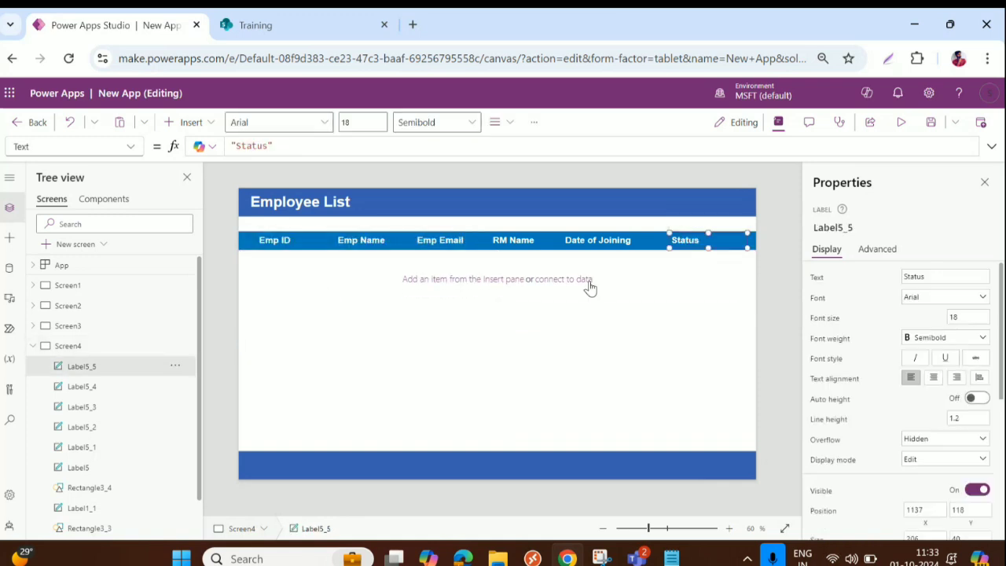
left_click(415, 323)
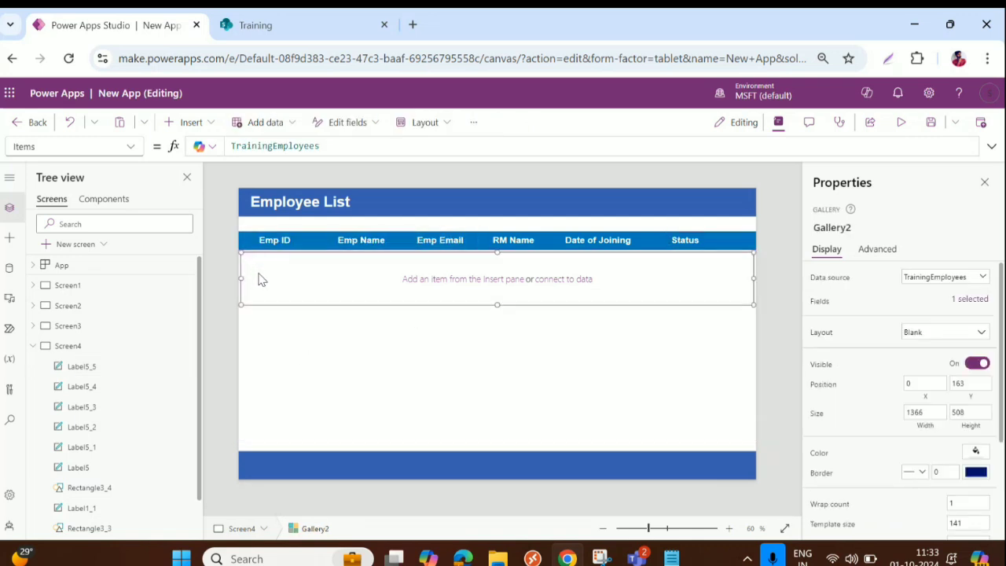
key("ctrl+v")
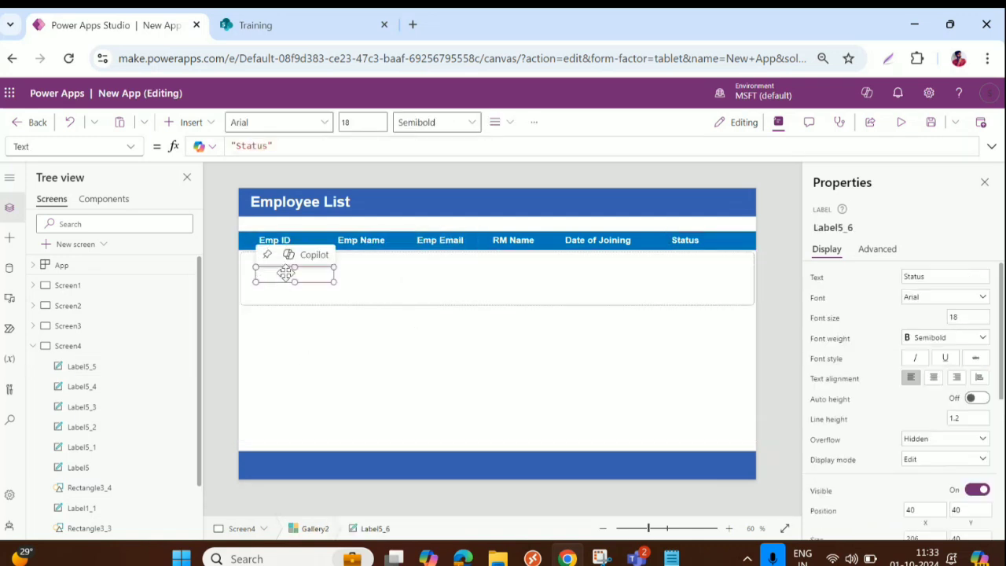
Step: Move the pasted label to the row's top-left and make its text black
mouse_move(277, 267)
left_mouse_down()
mouse_move(295, 255)
mouse_move(294, 266)
left_mouse_up()
scroll(936, 481, "down", 2)
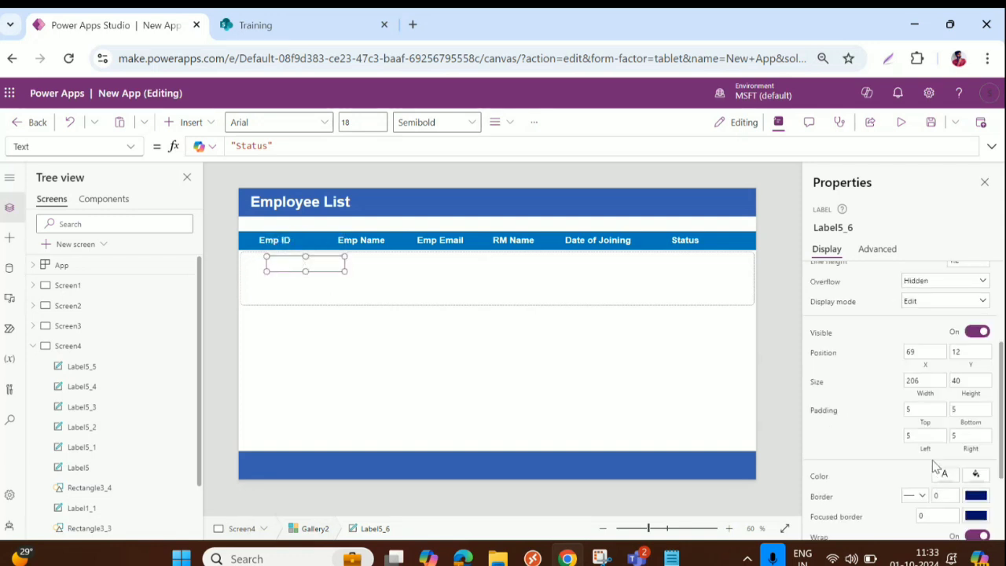
left_click(944, 476)
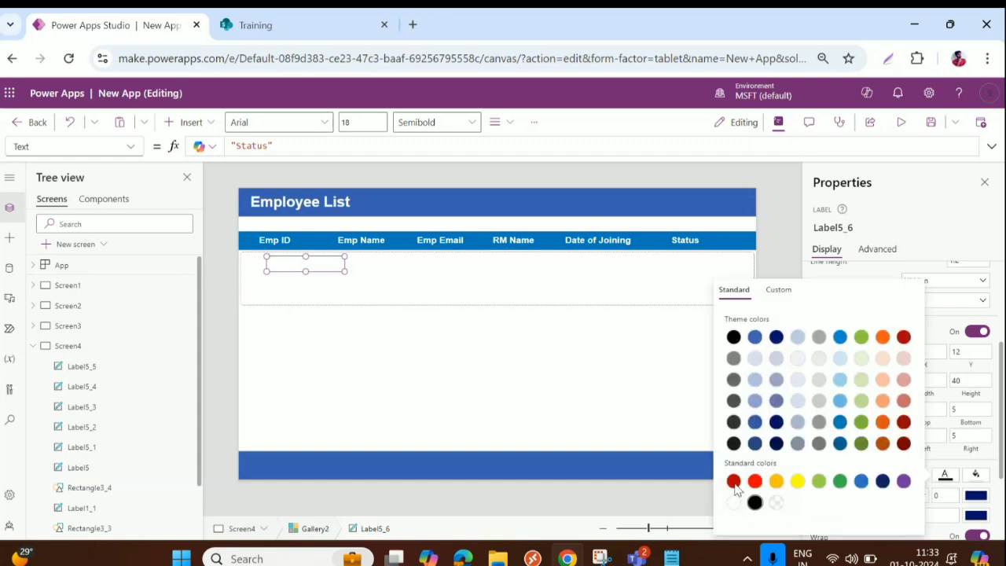
left_click(754, 502)
Step: Change the label's Text formula to ThisItem.EmpID
left_click_drag(304, 146, 178, 142)
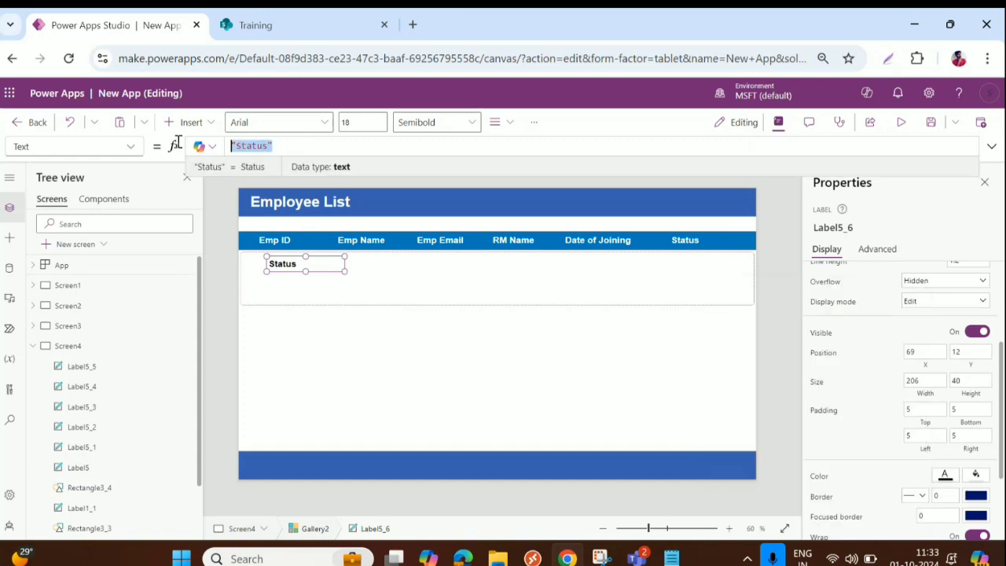
type("Thi")
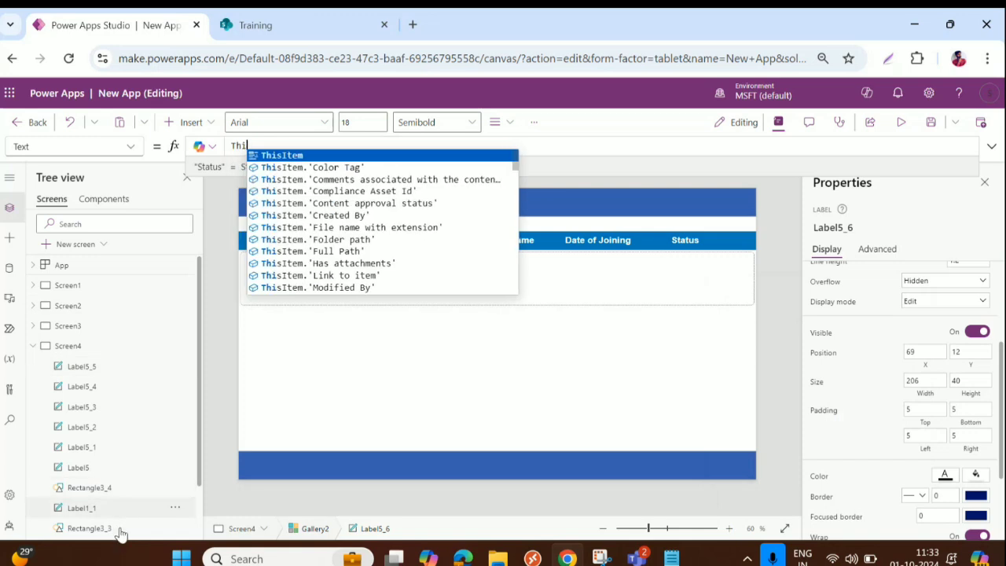
left_click(301, 155)
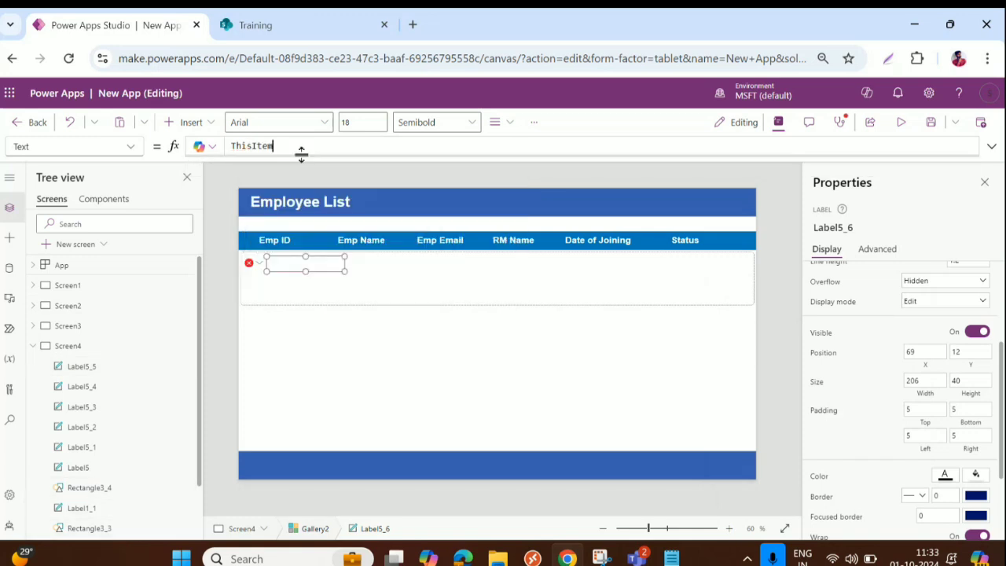
type(".")
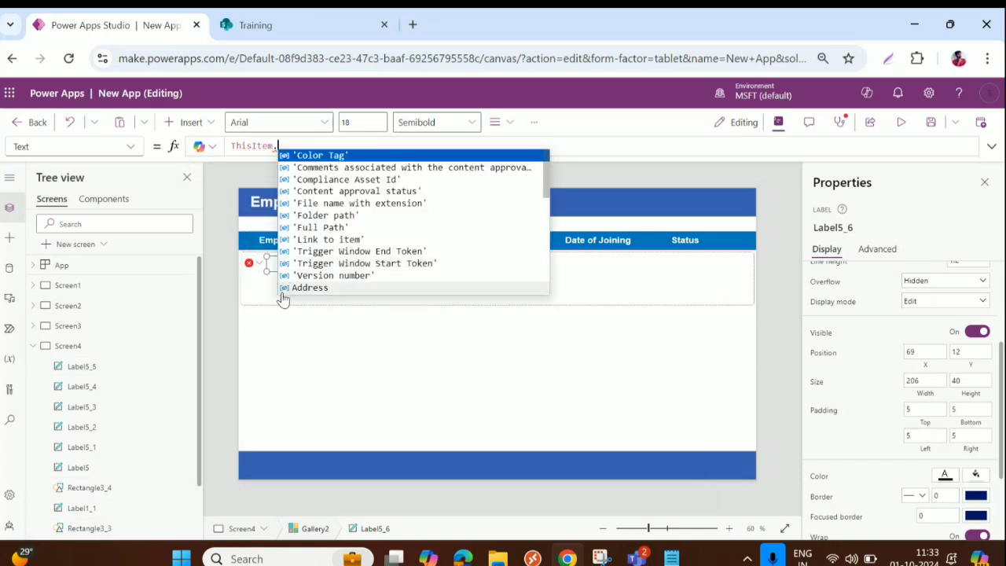
type("Em")
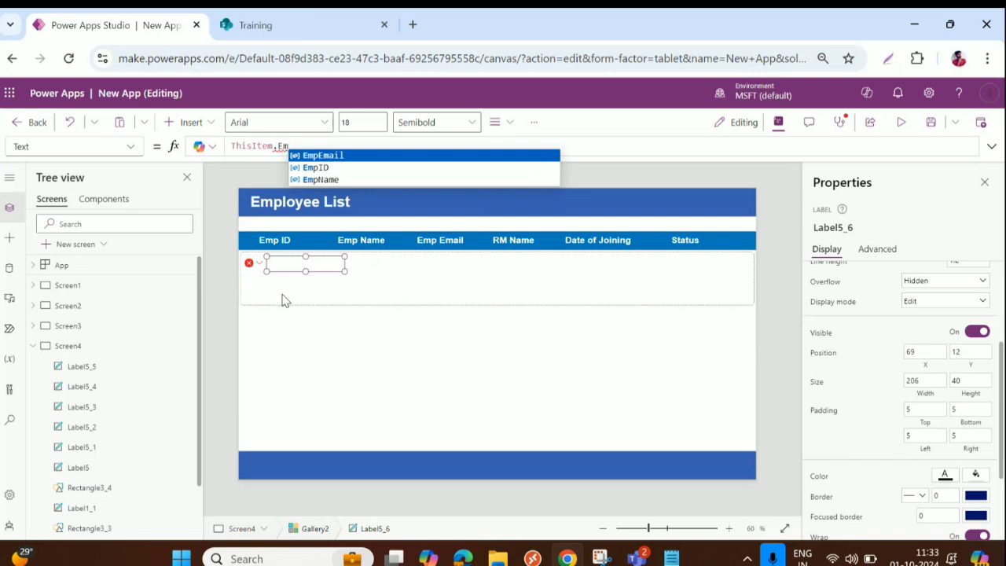
left_click(317, 169)
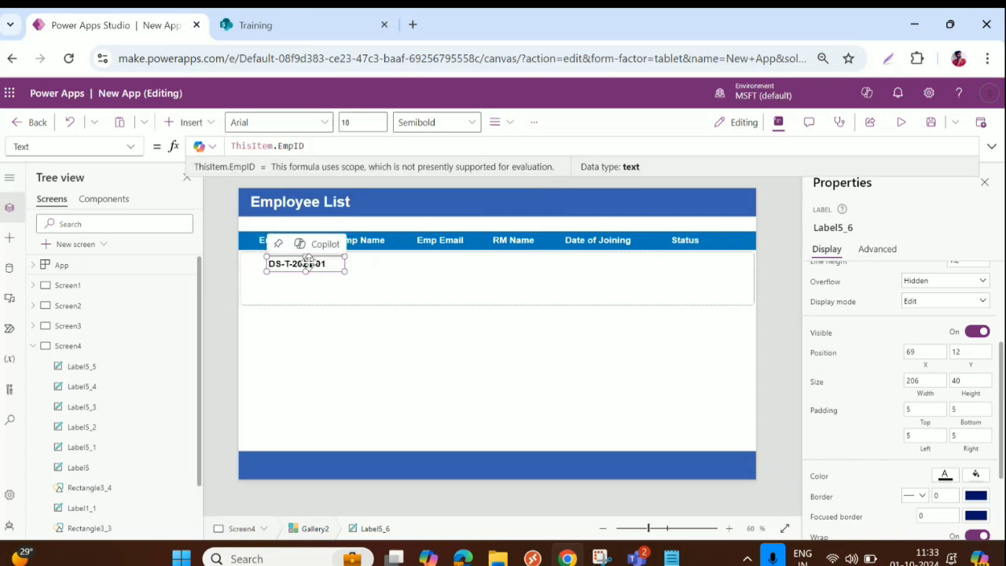
Step: Align the EmpID label under the Emp ID heading and set the heading's Y to 118
left_click_drag(306, 261, 338, 271)
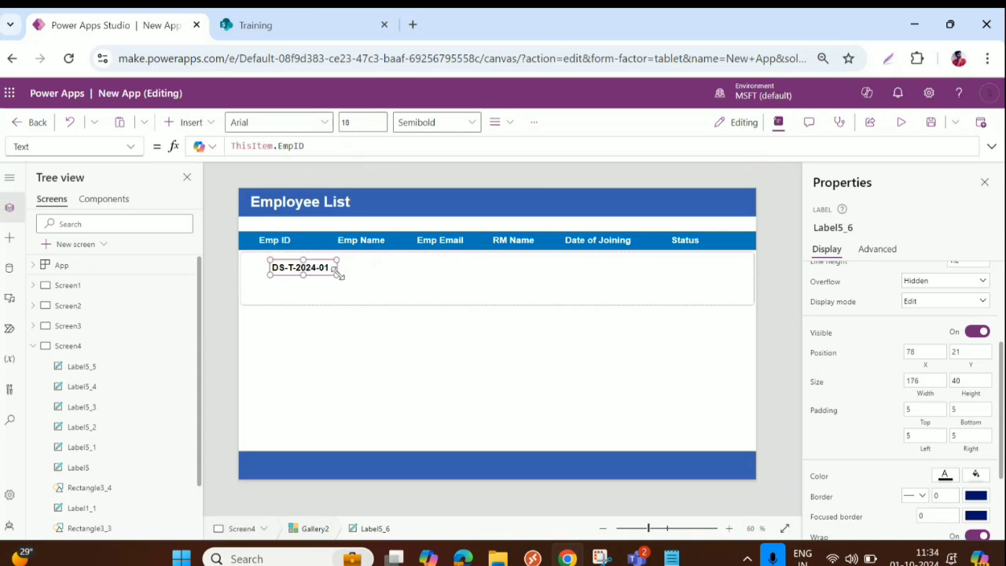
left_click(303, 267)
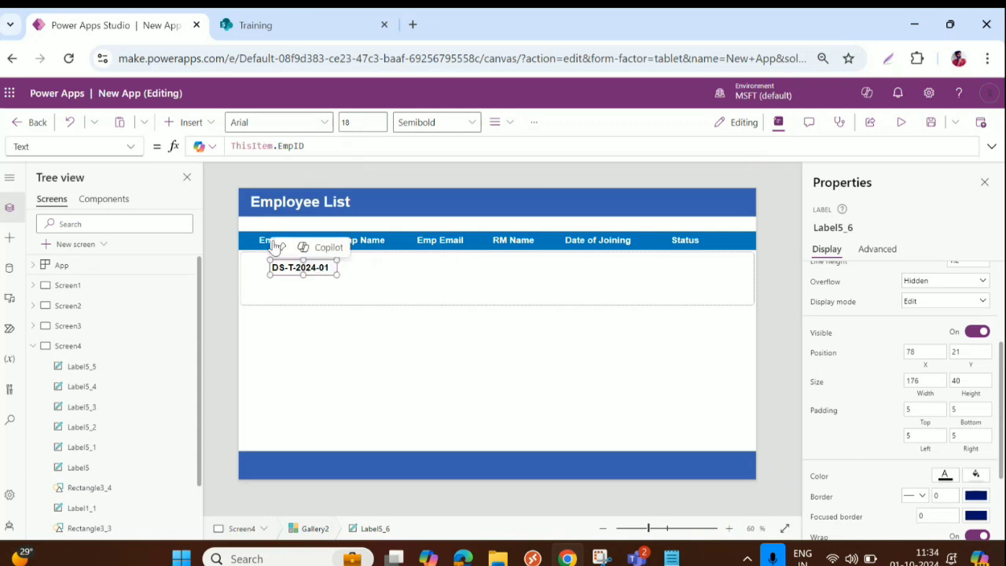
left_click_drag(265, 246, 293, 242)
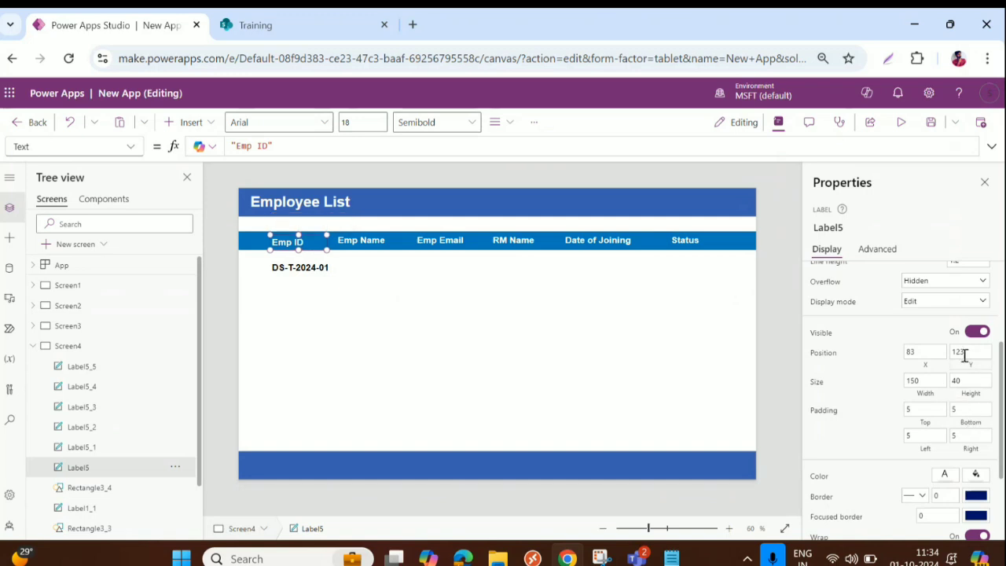
left_click(960, 353)
key("BackSpace")
key("BackSpace")
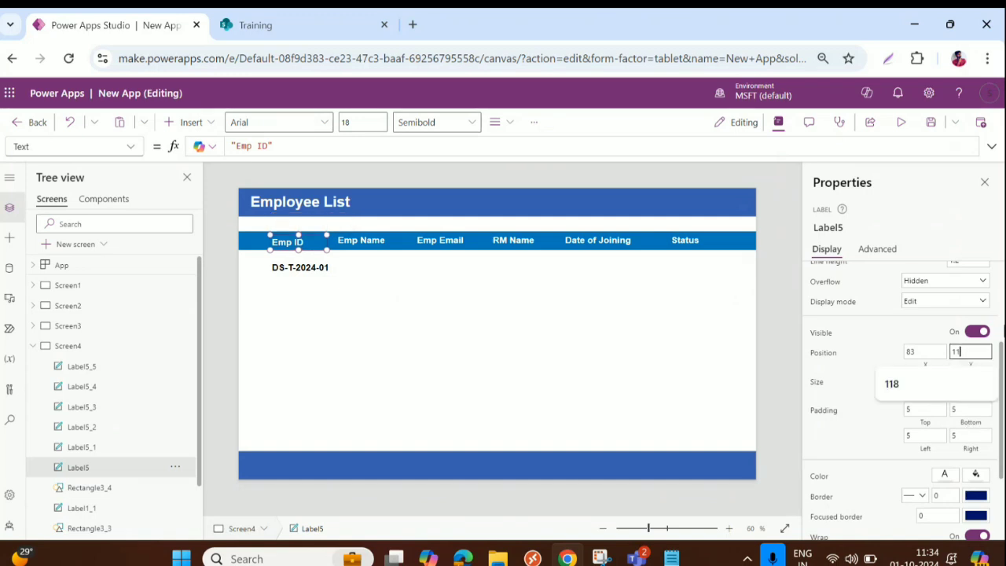
type("18")
key("Tab")
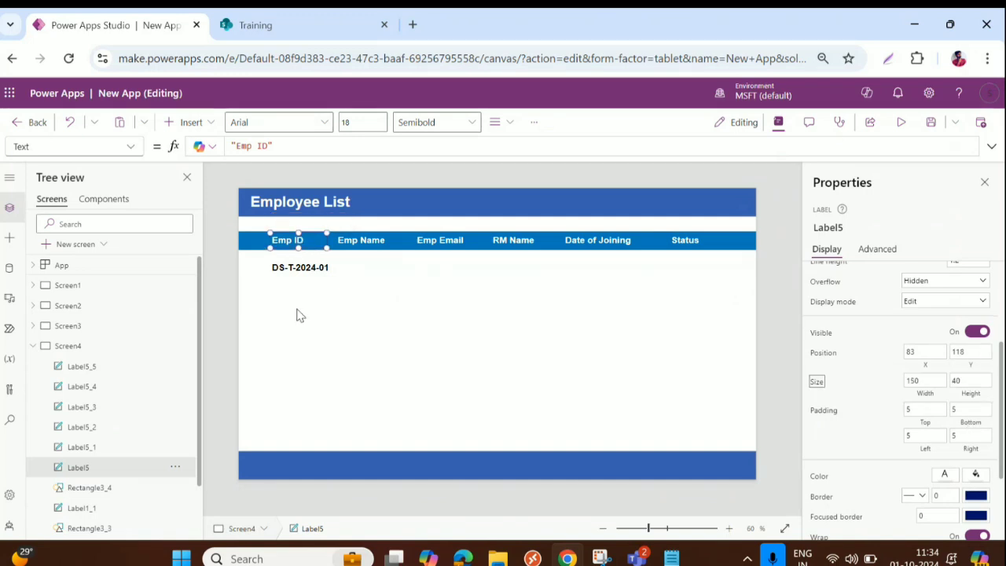
Step: Duplicate the EmpID label and place copies under Status, Date of Joining, RM Name, Emp Email and Emp Name
left_click(292, 268)
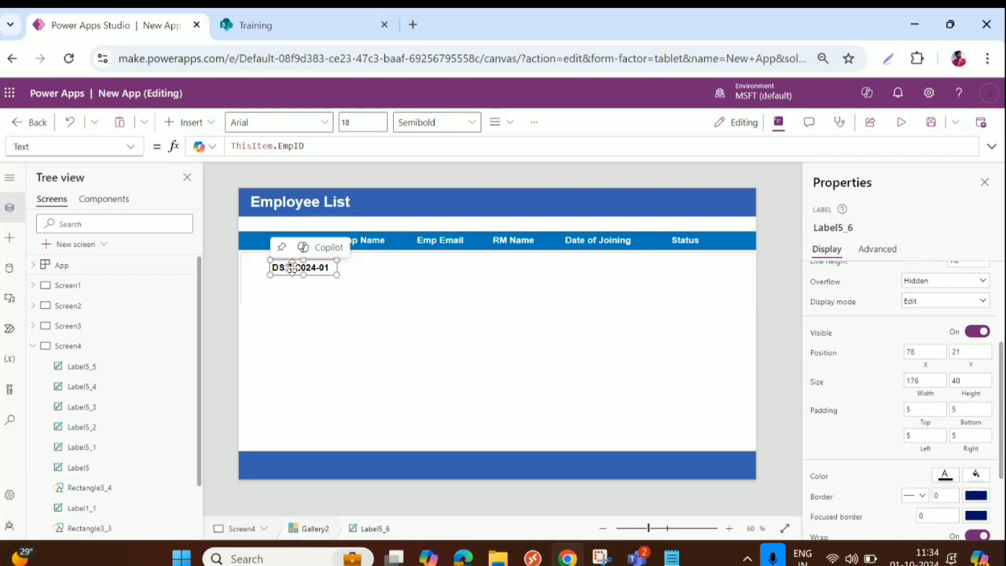
key("ctrl+v")
key("ctrl+v")
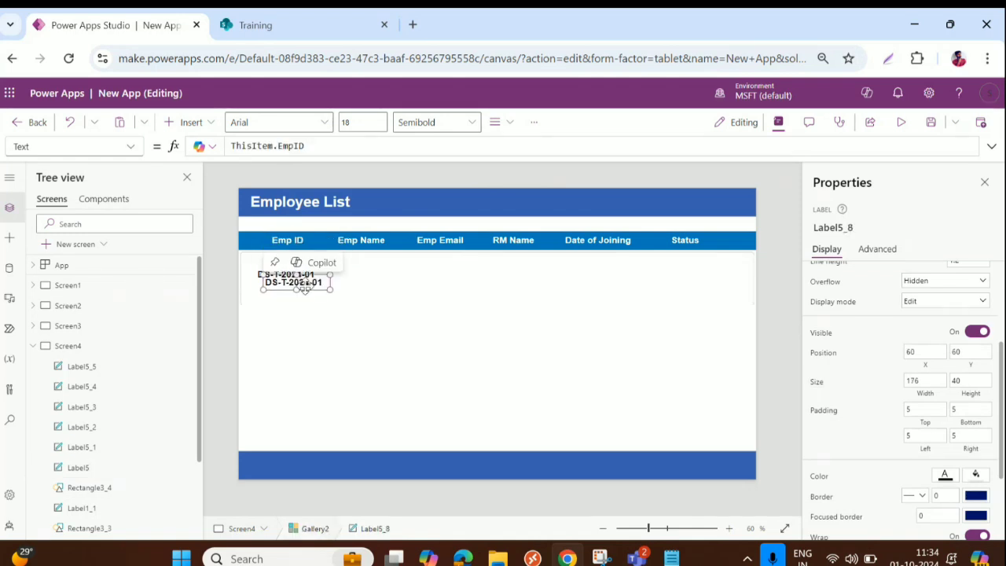
key("ctrl+v")
key("ctrl+v")
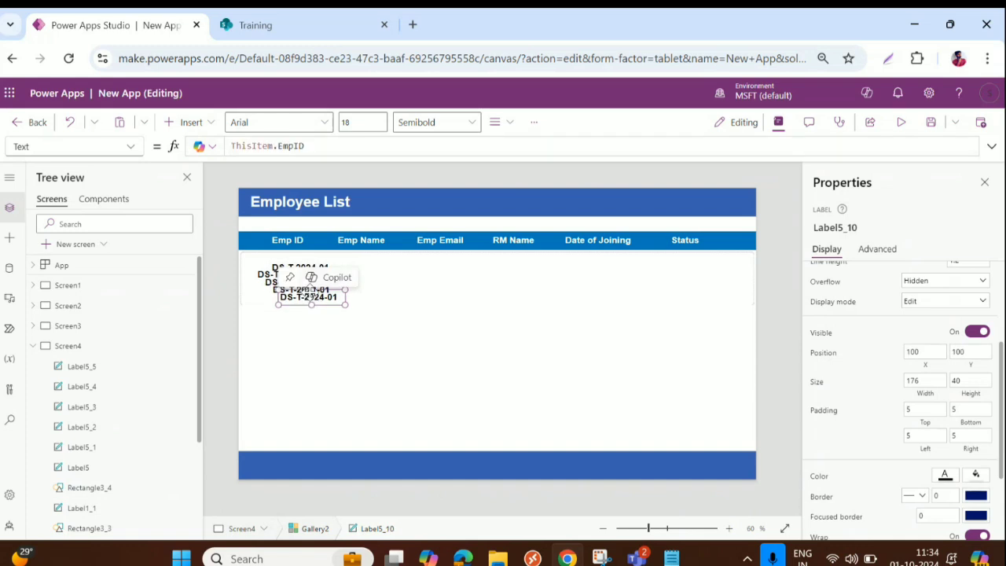
left_click_drag(311, 297, 733, 267)
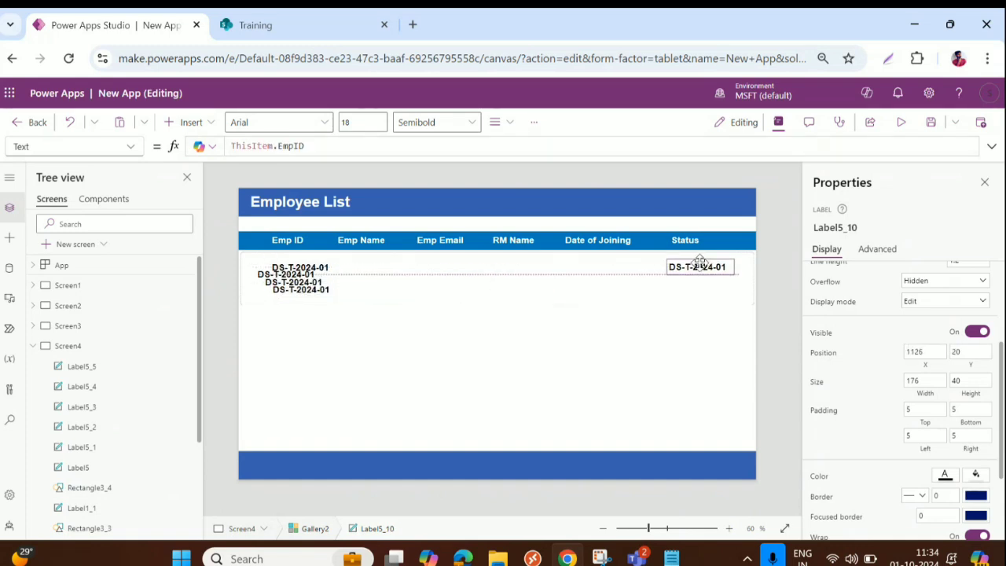
left_click_drag(297, 299, 587, 267)
left_click_drag(292, 291, 515, 267)
left_click(289, 275)
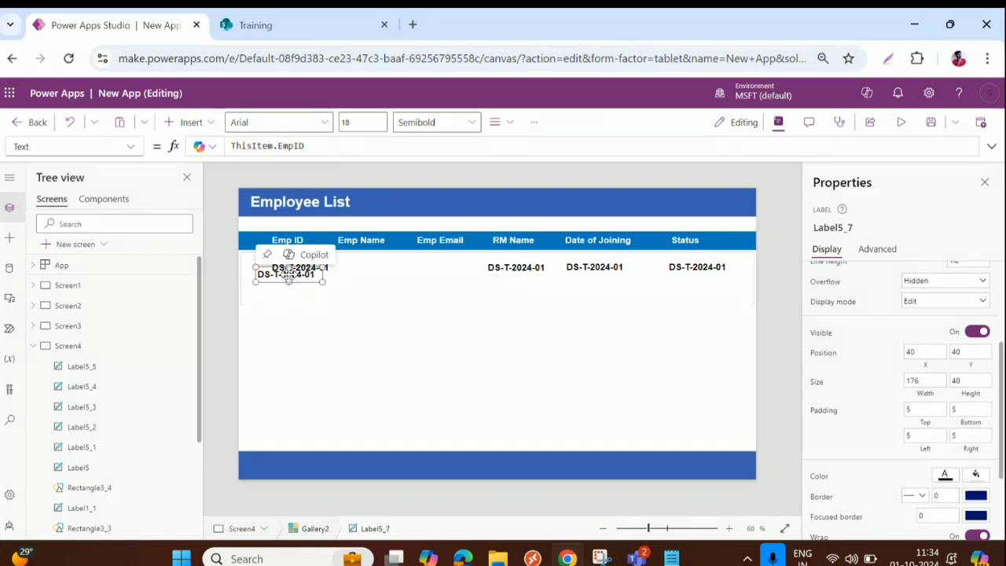
left_click_drag(290, 275, 436, 268)
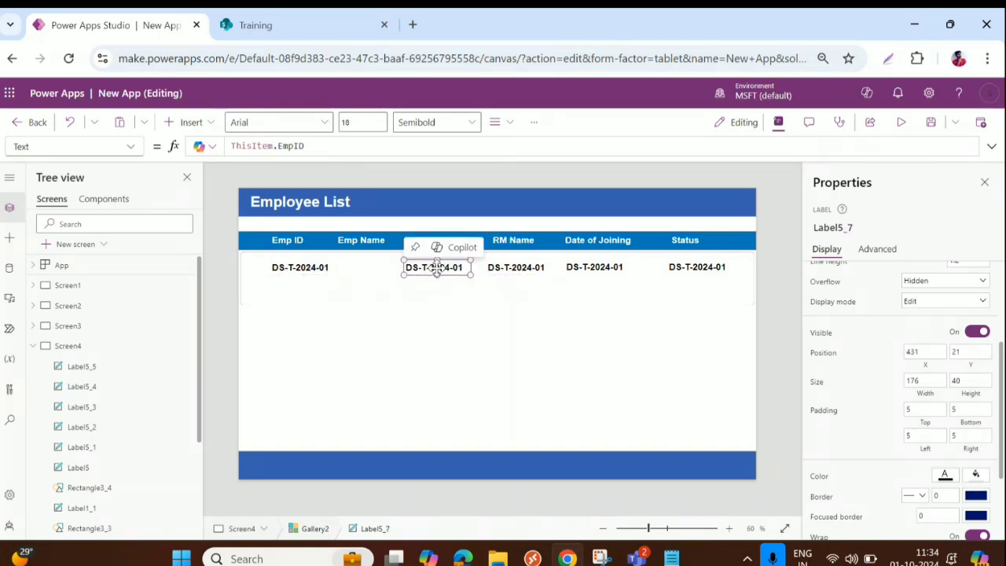
left_click(289, 275)
left_click_drag(289, 275, 367, 271)
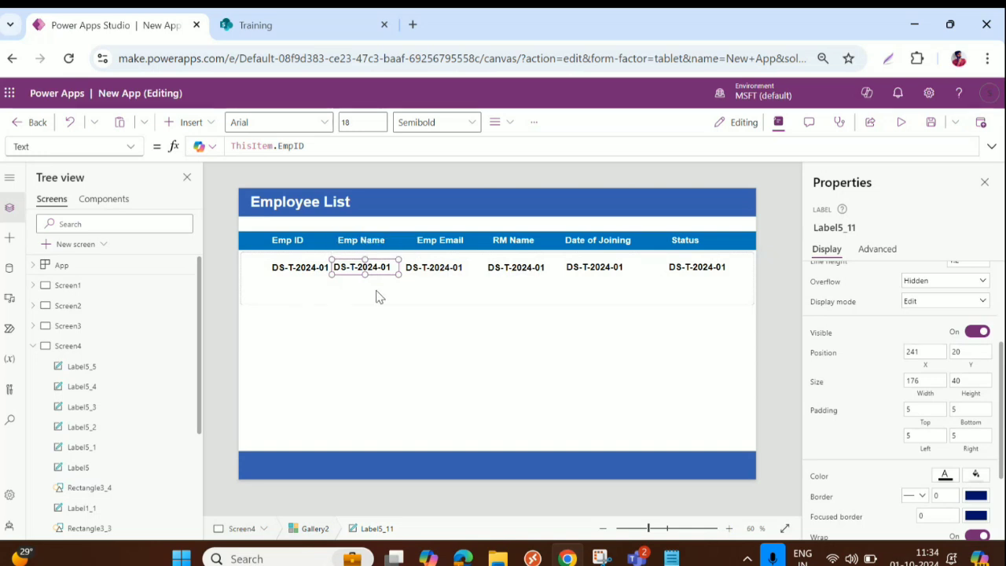
Step: Insert an Image control into Gallery2's row and place it at the left edge, before the EmpID label
left_click(379, 297)
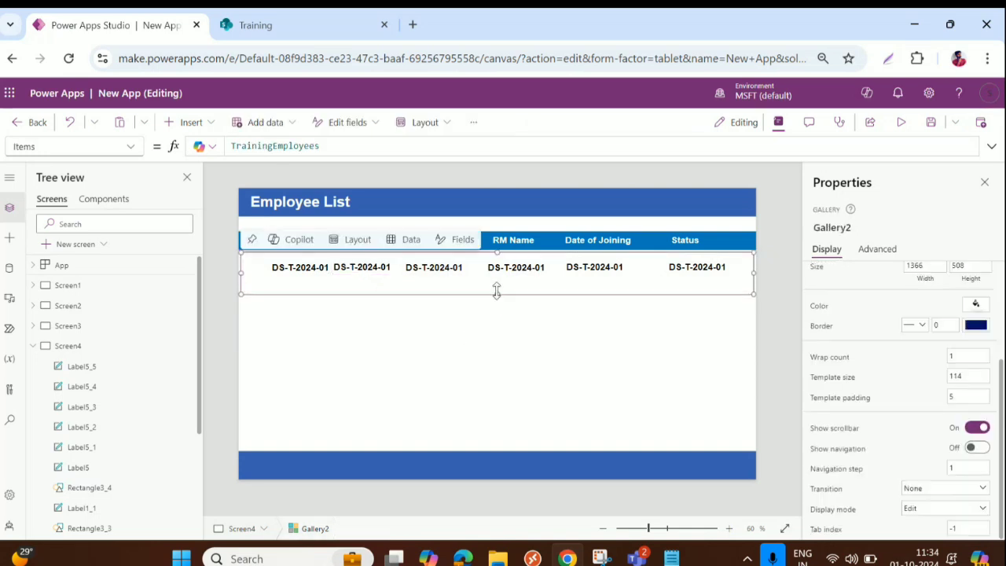
left_click(281, 269)
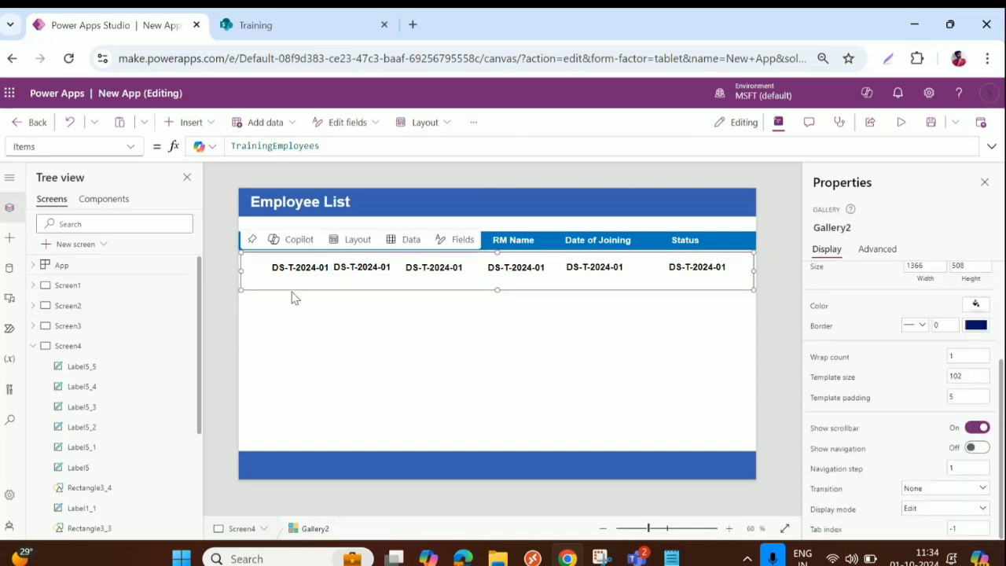
left_click(314, 334)
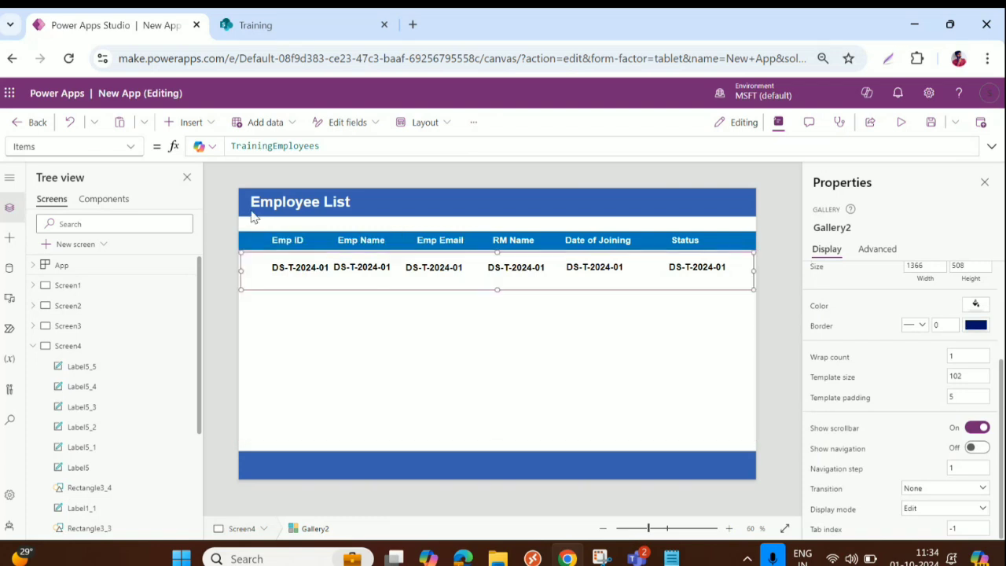
left_click(188, 124)
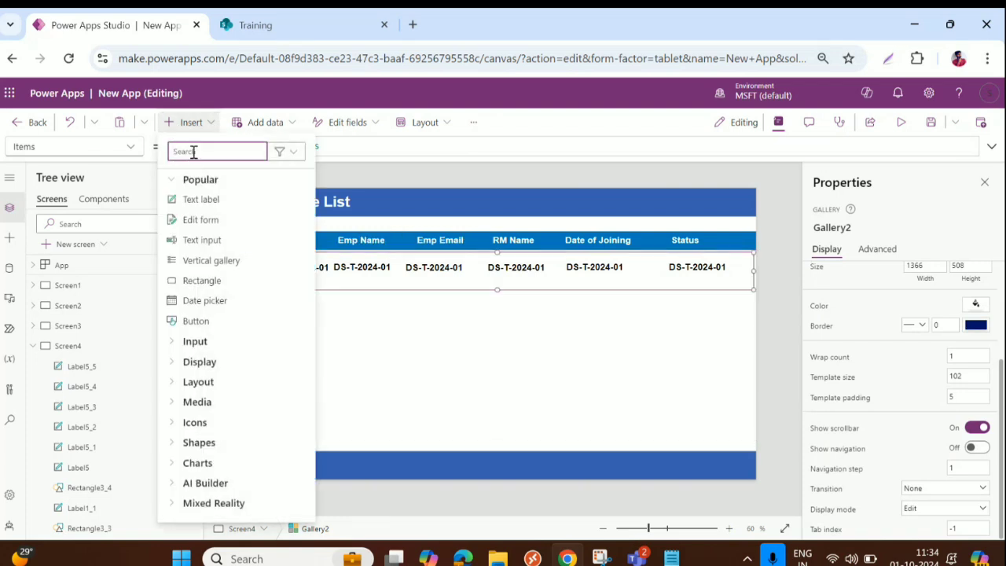
type("im")
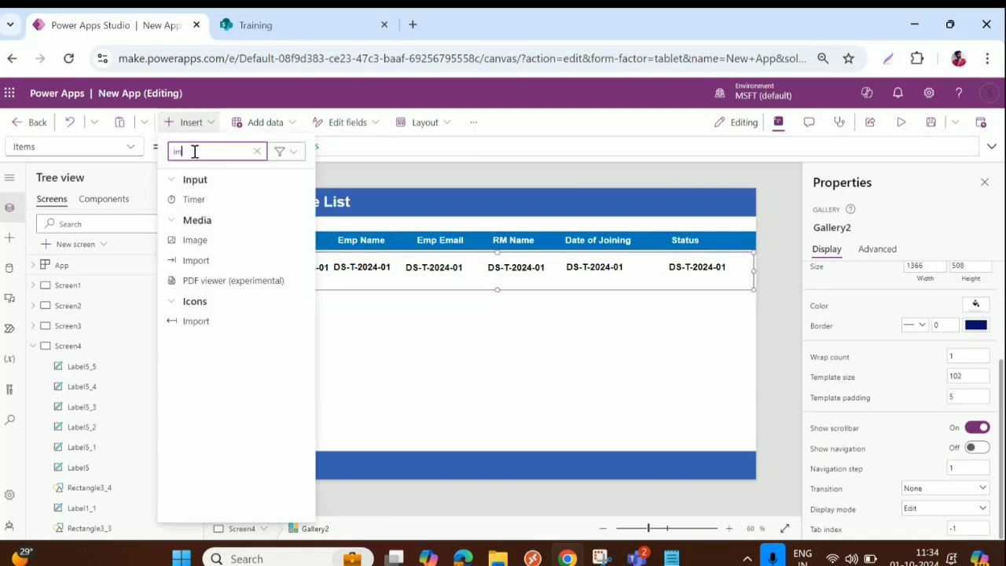
left_click(206, 243)
left_click_drag(282, 278, 254, 269)
left_click(254, 268)
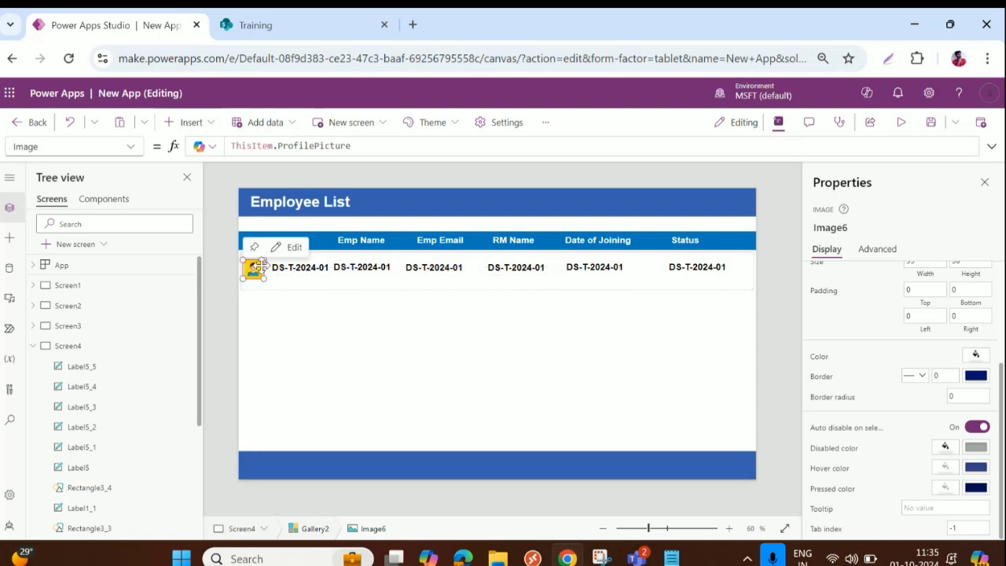
left_click(290, 271)
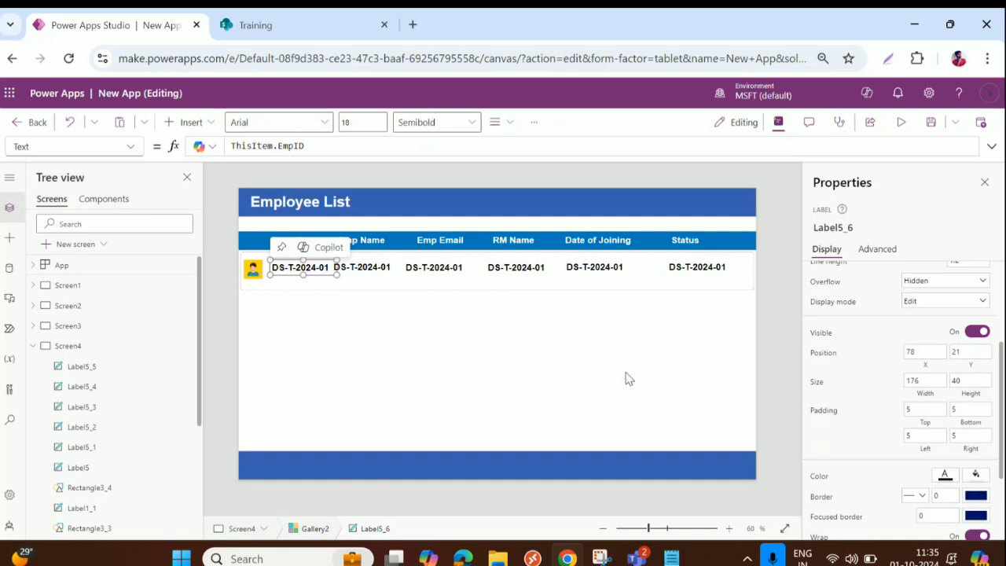
Step: Set the six row labels' Y position to 22
left_click(371, 271, "shift")
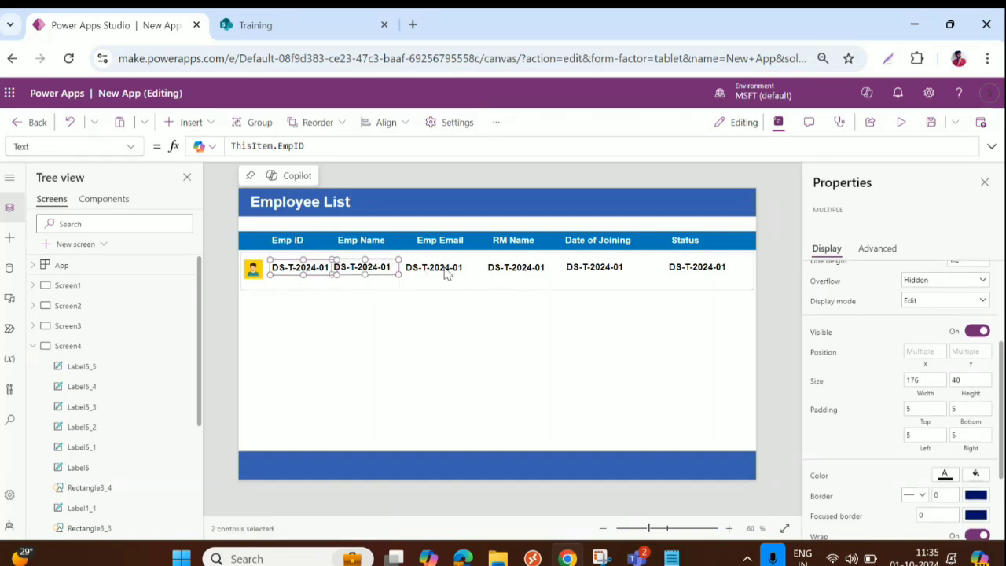
left_click(436, 272, "shift")
left_click(515, 271, "shift")
left_click(598, 271, "shift")
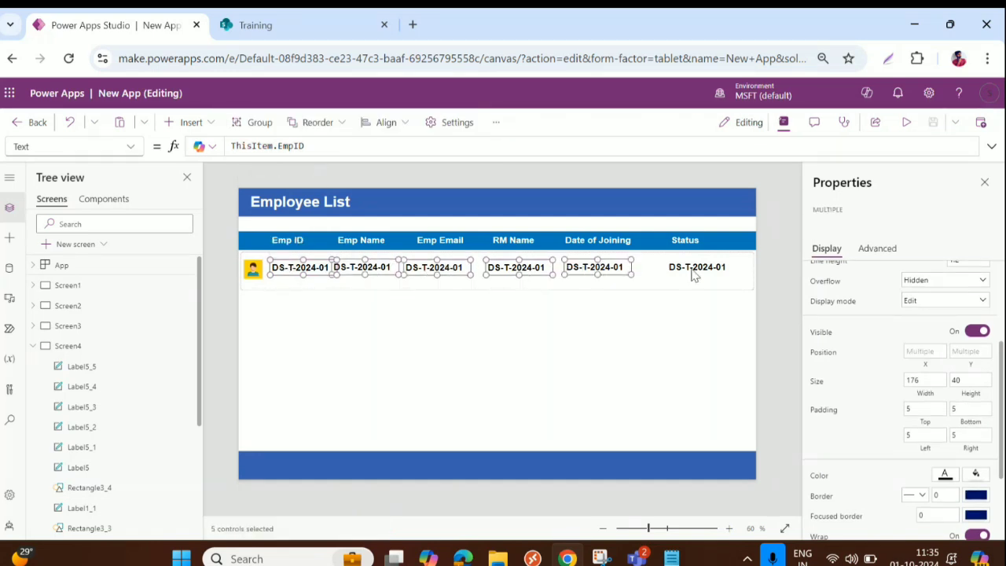
left_click(696, 271, "shift")
left_click(975, 351)
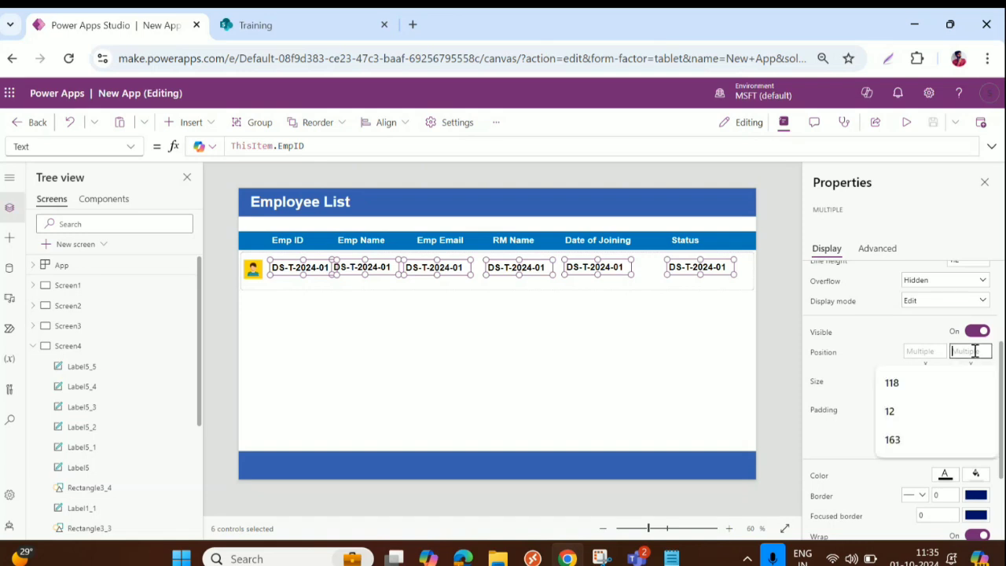
type("22")
key("Tab")
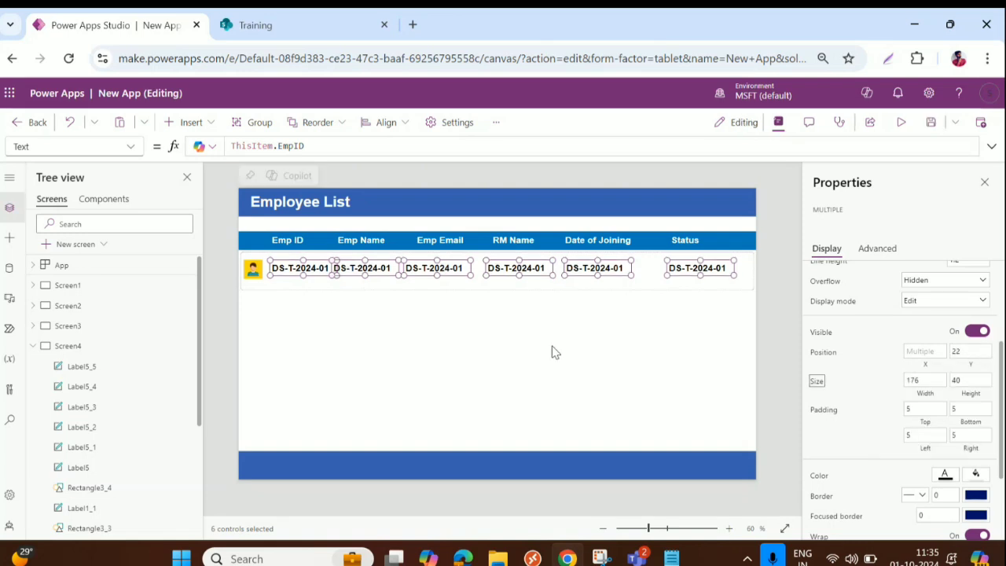
Step: Shorten Gallery2's row template to a height of 88
left_click(503, 297)
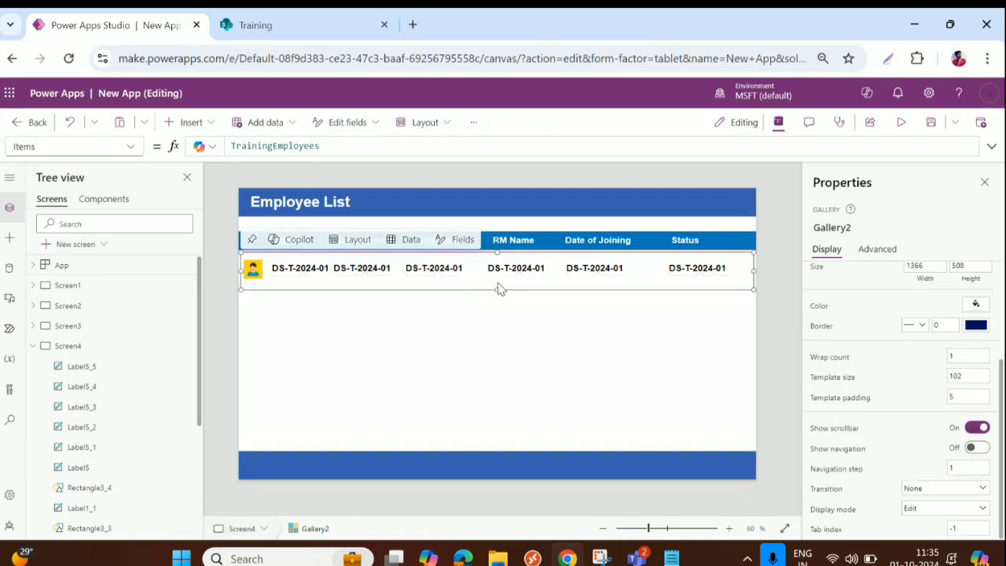
left_click_drag(497, 283, 498, 286)
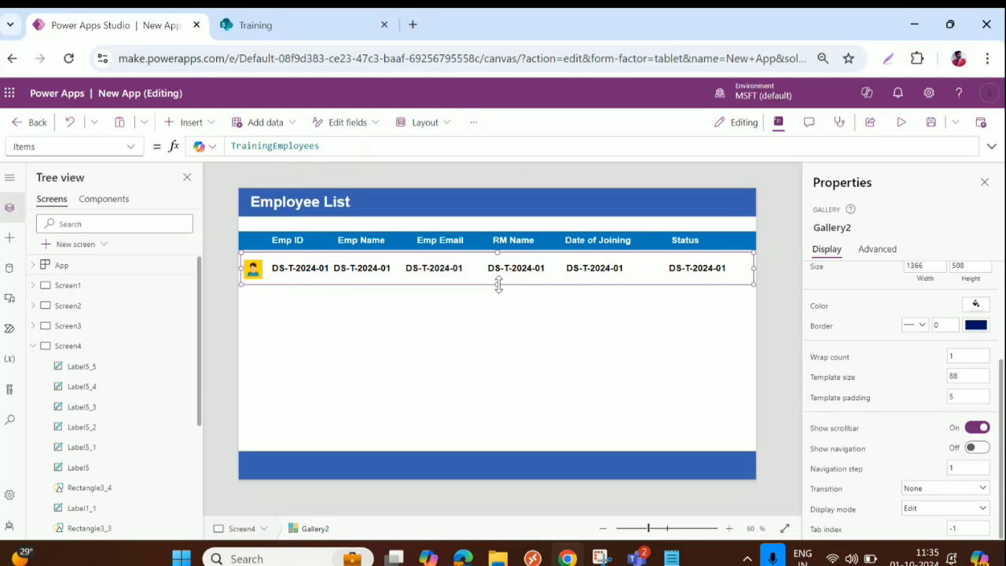
left_click(350, 271)
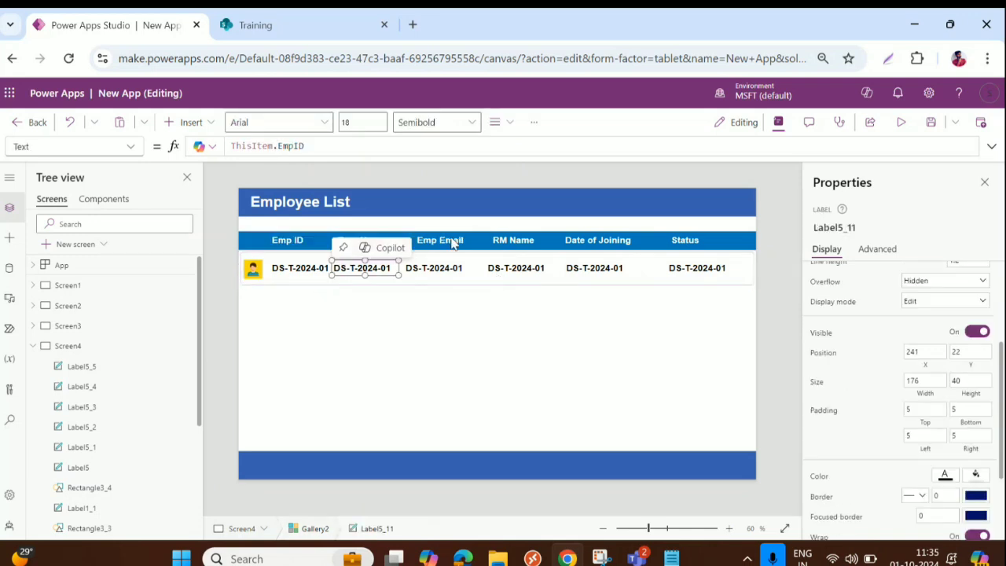
Step: Change the Emp Name column label's formula to ThisItem.EmpName
left_click(316, 146)
double_click(290, 145)
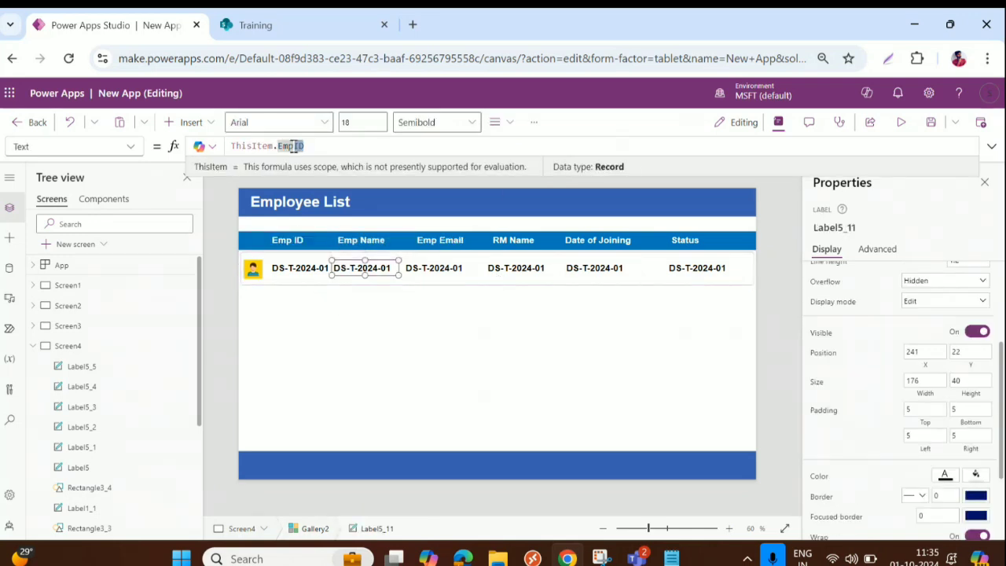
key("BackSpace")
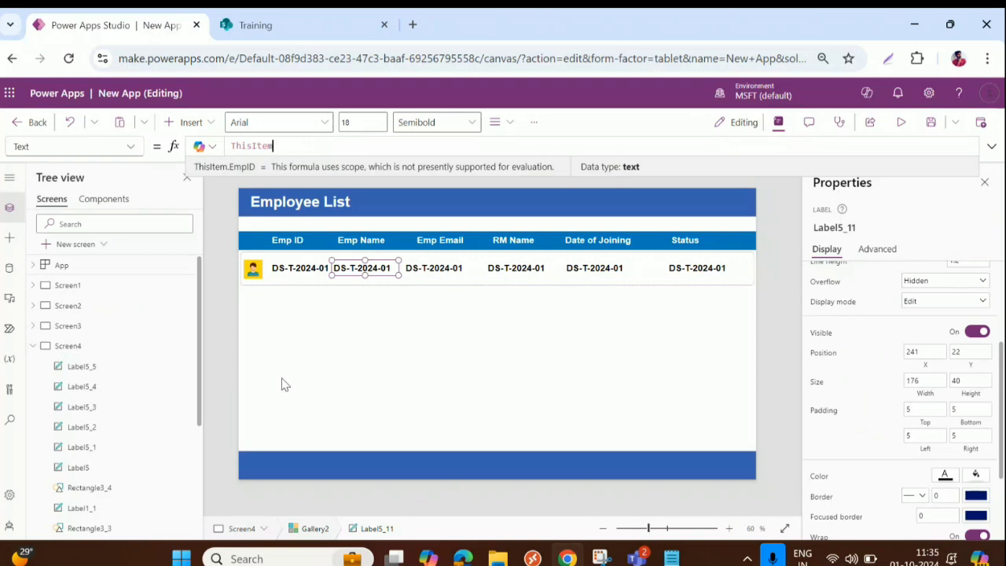
type("Em")
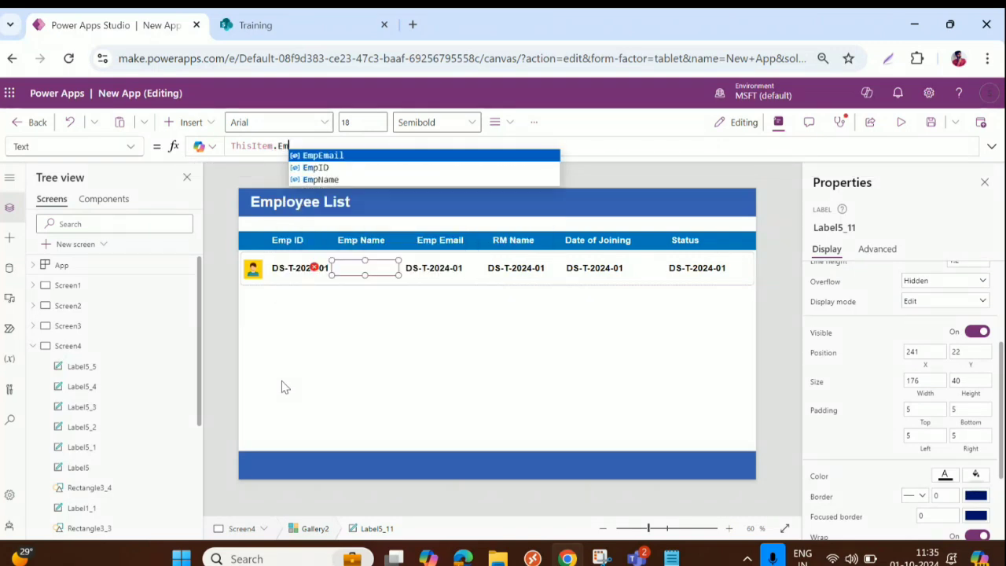
key("Down")
key("Down")
key("Tab")
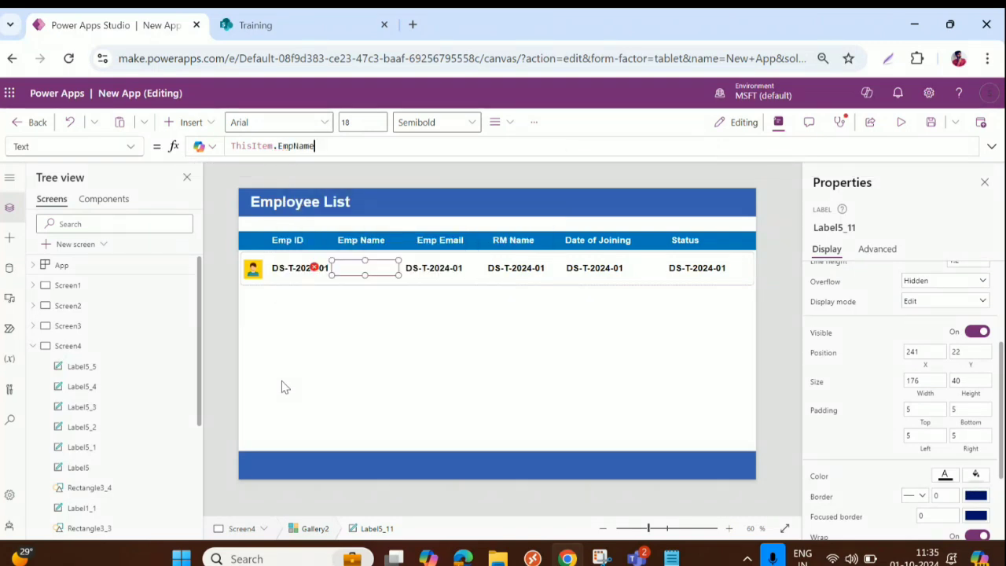
Step: Bind the Emp Email column label to ThisItem.EmpEmail and turn its Wrap off
left_click(431, 272)
double_click(280, 146)
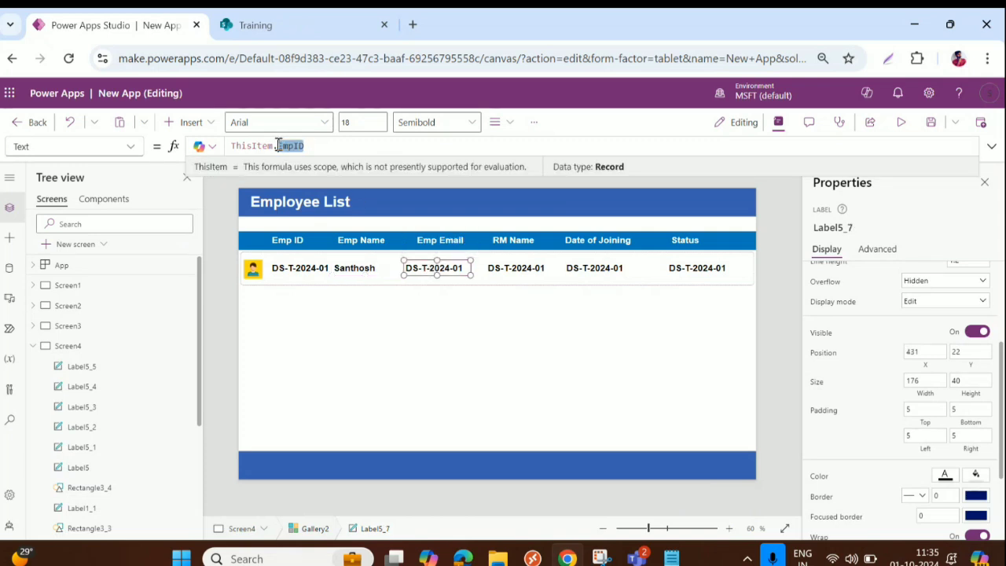
key("BackSpace")
key("BackSpace")
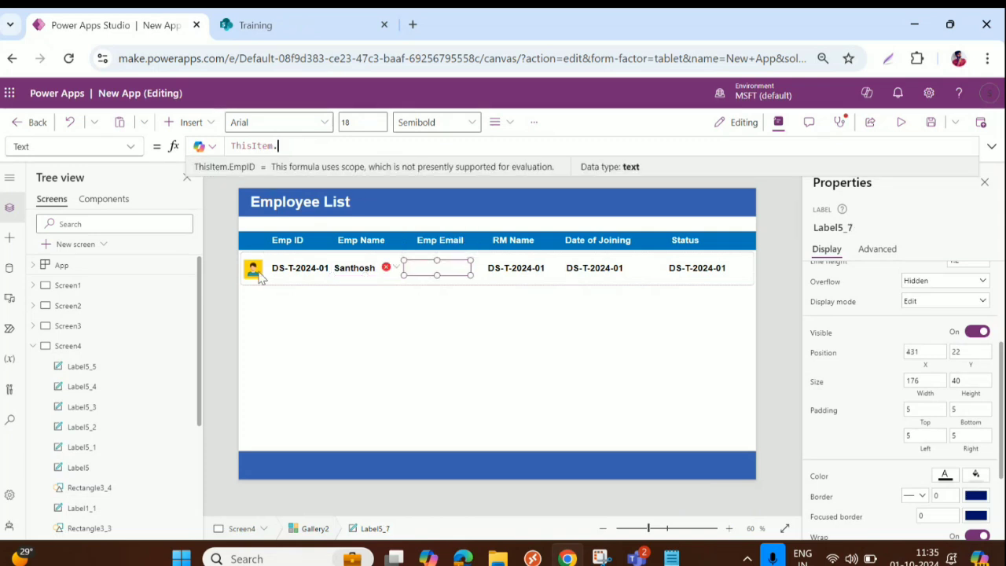
type(".Em")
key("Tab")
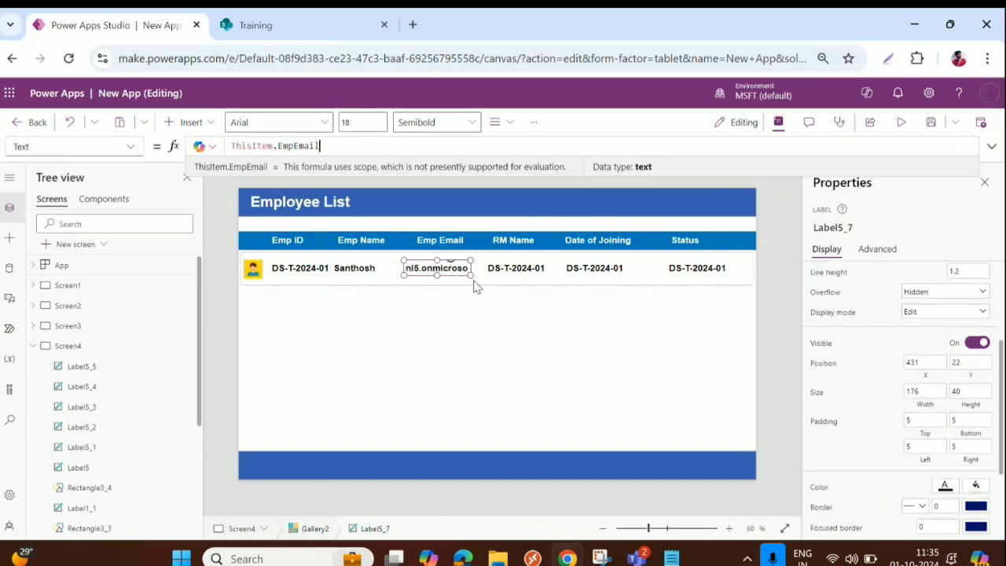
scroll(949, 447, "down", 3)
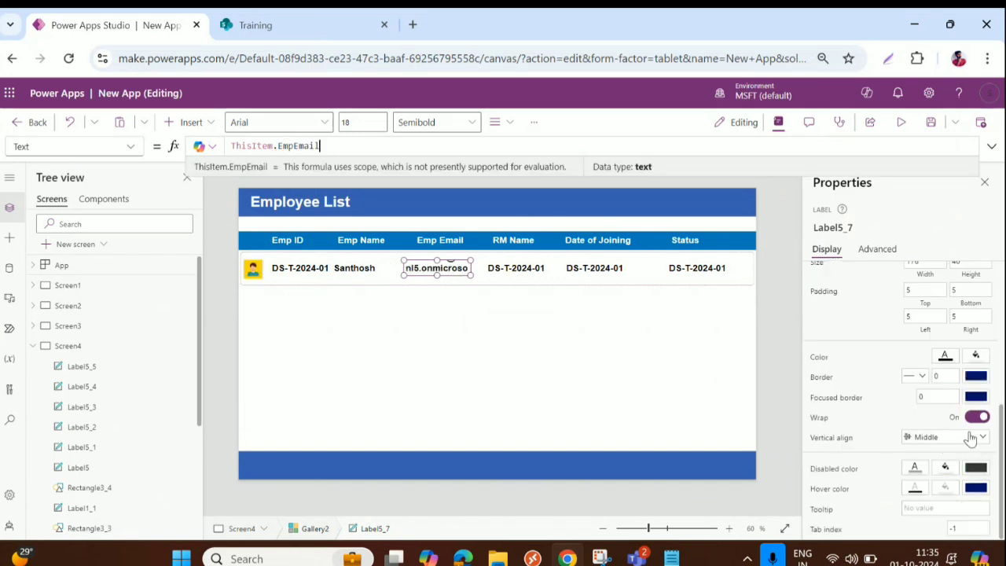
left_click(977, 418)
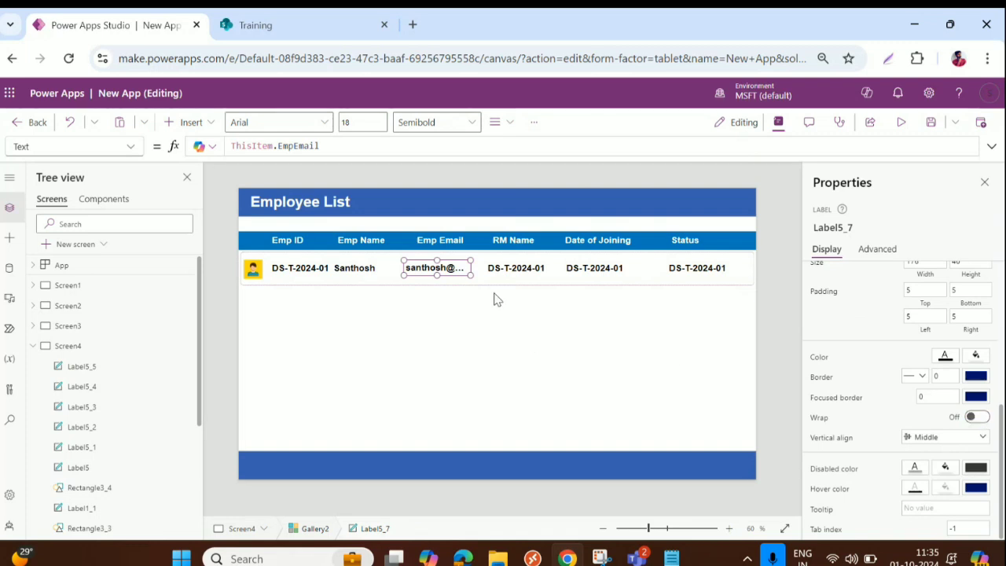
left_click(510, 268)
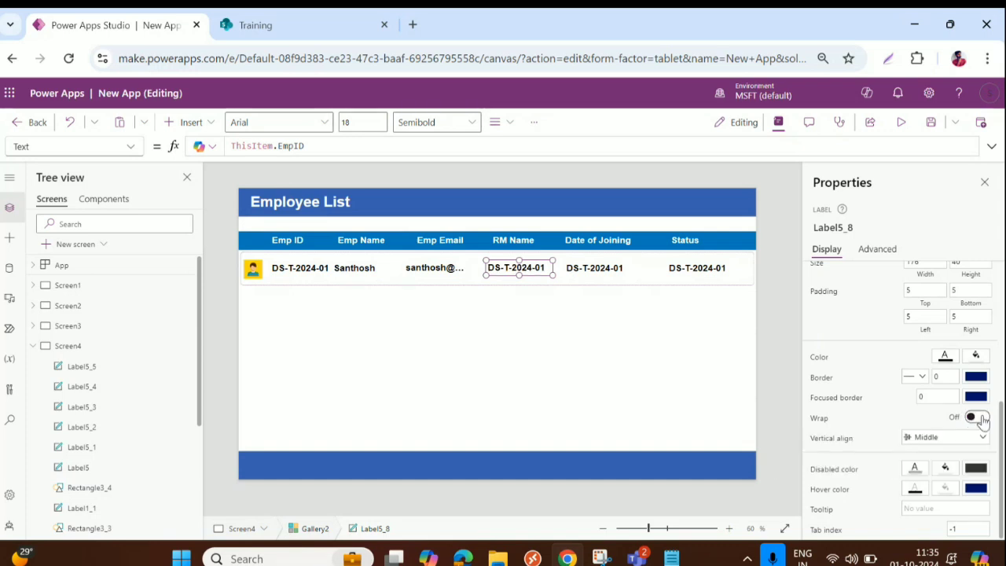
Step: Change the RM Name column label's formula to ThisItem.RMName
double_click(323, 146)
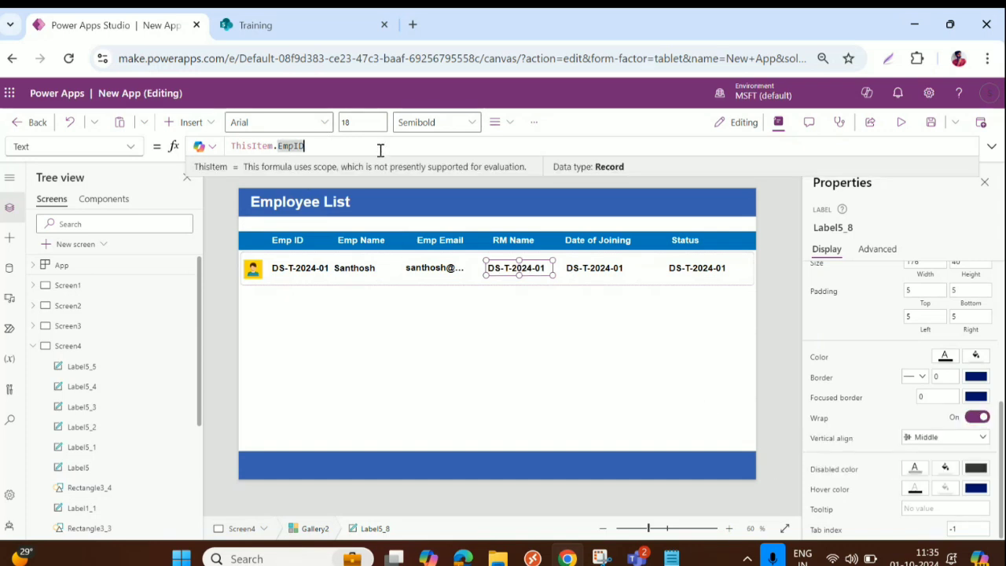
type("E")
key("BackSpace")
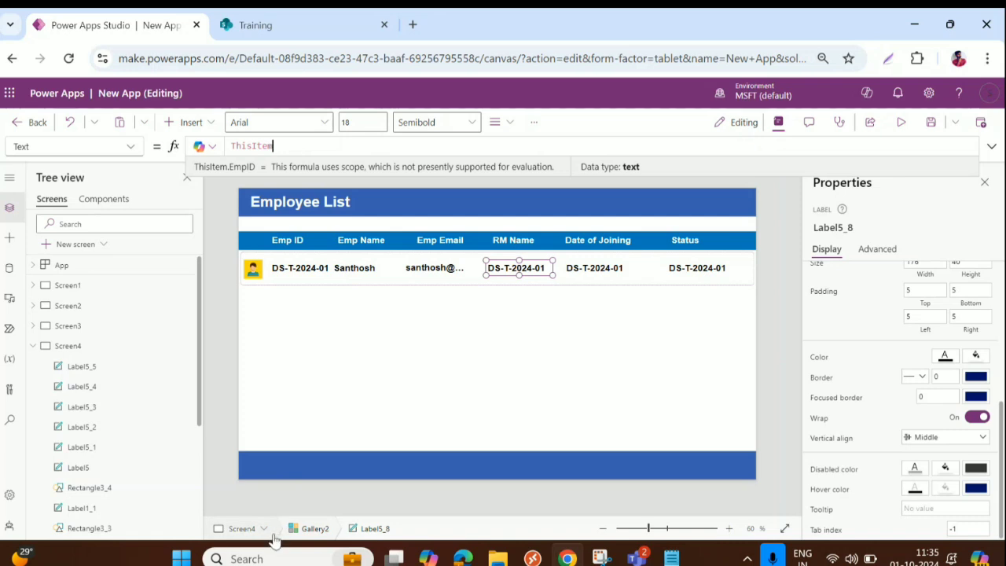
type("R")
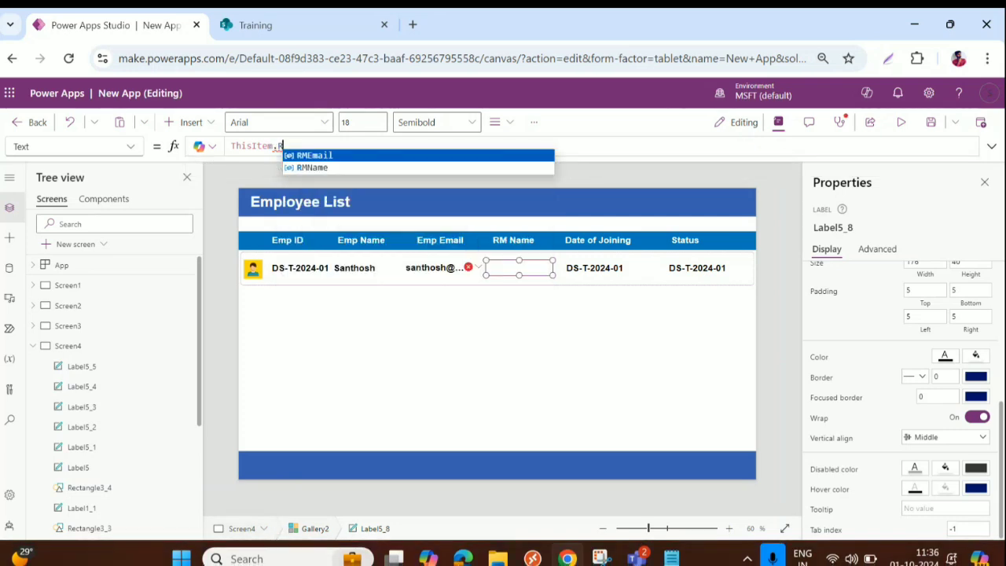
key("Down")
key("Return")
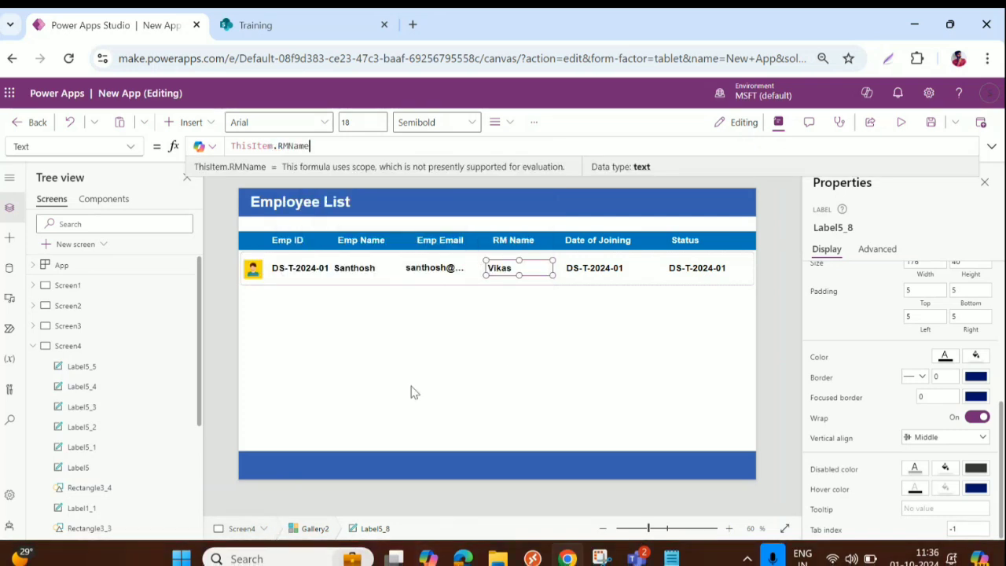
Step: Bind the Date of Joining label to ThisItem.DOJ
left_click(578, 270)
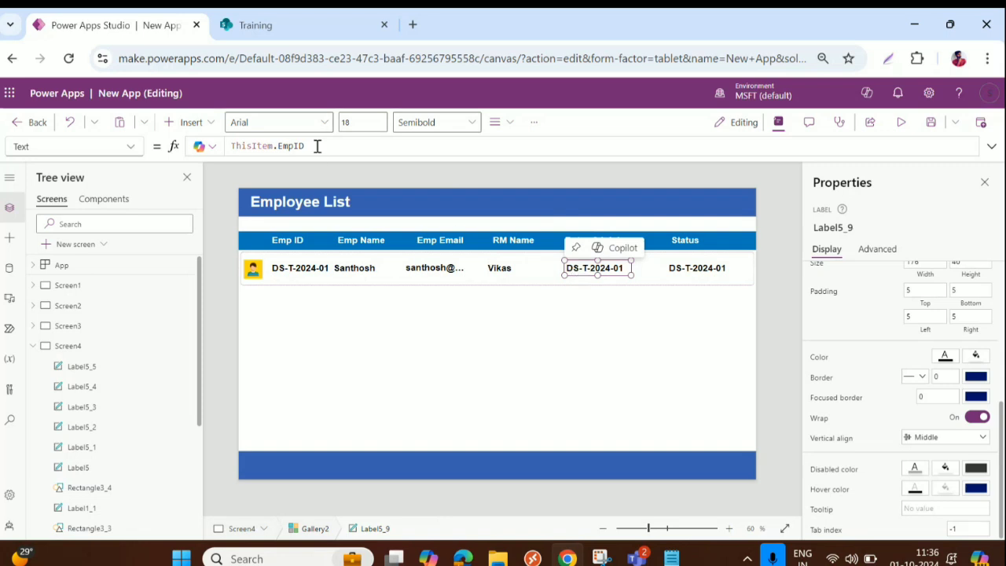
left_click_drag(314, 147, 275, 146)
key("BackSpace")
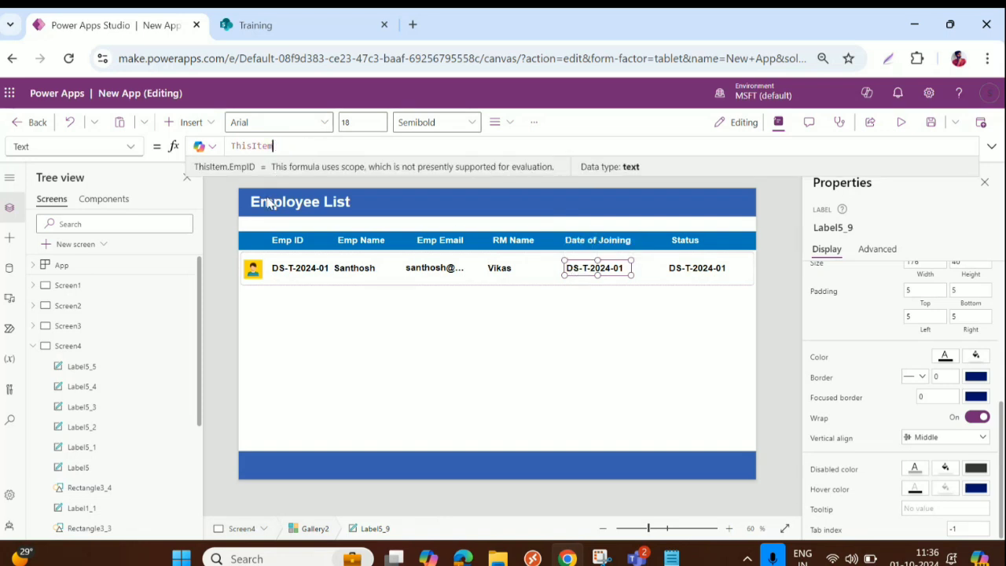
type(".Do")
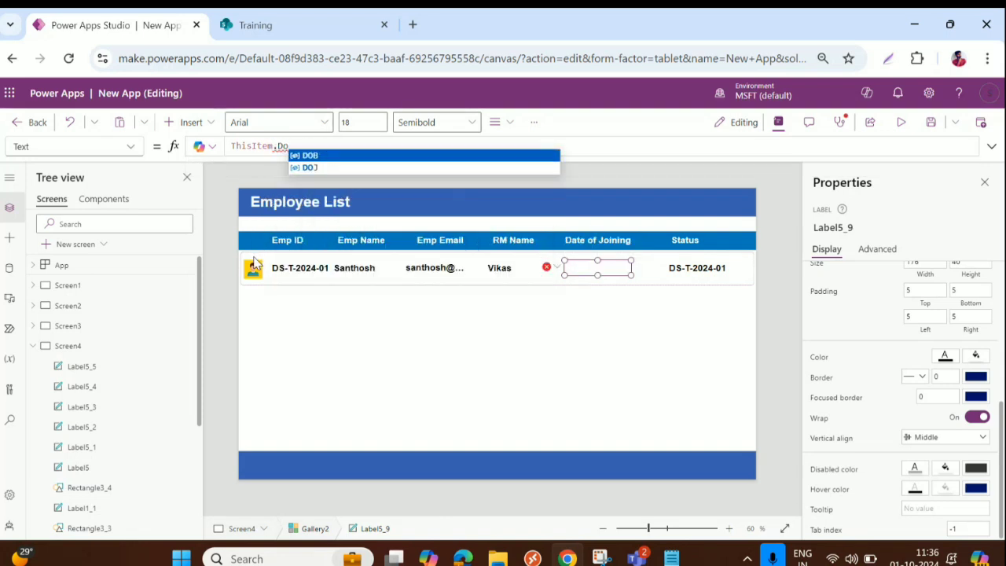
key("Down")
key("Return")
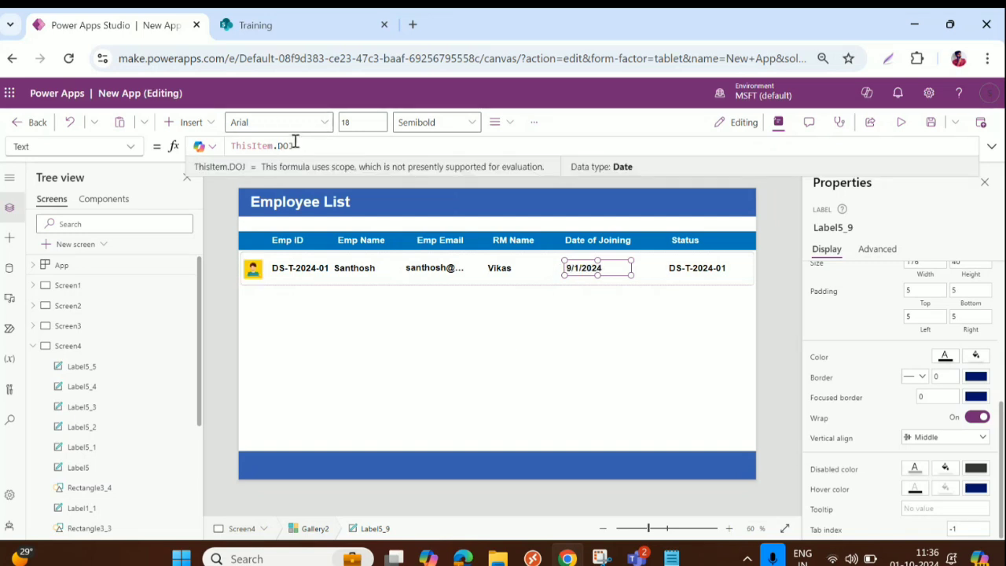
Step: Format the date label as Text(ThisItem.DOJ,"dd-mmm-yyyy")
left_click_drag(296, 144, 231, 151)
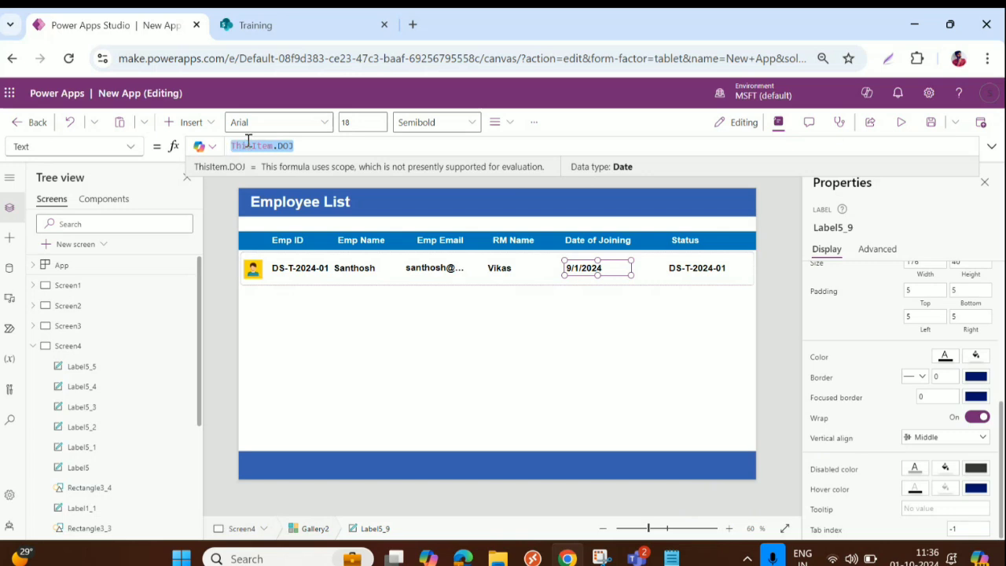
type("Text")
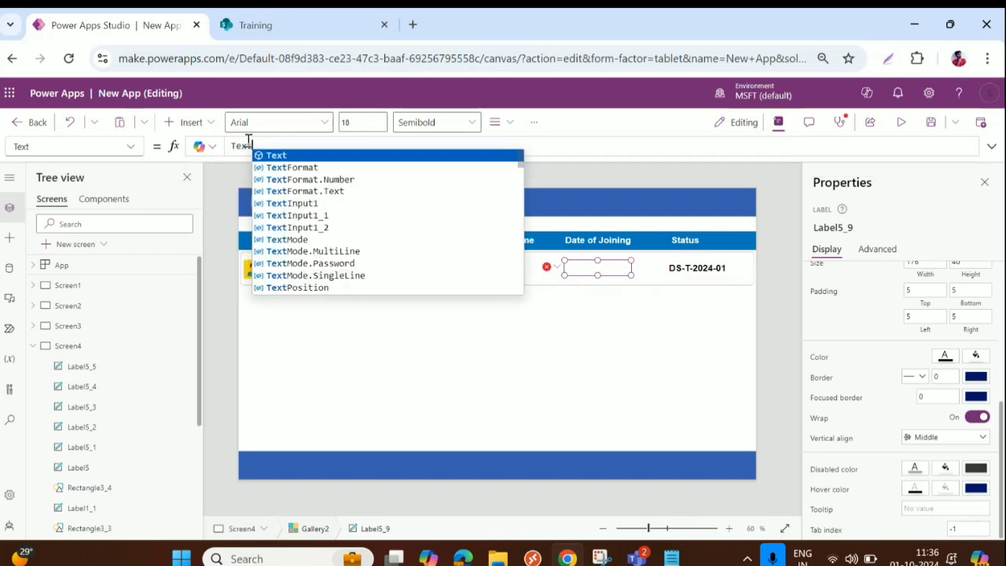
type("(This")
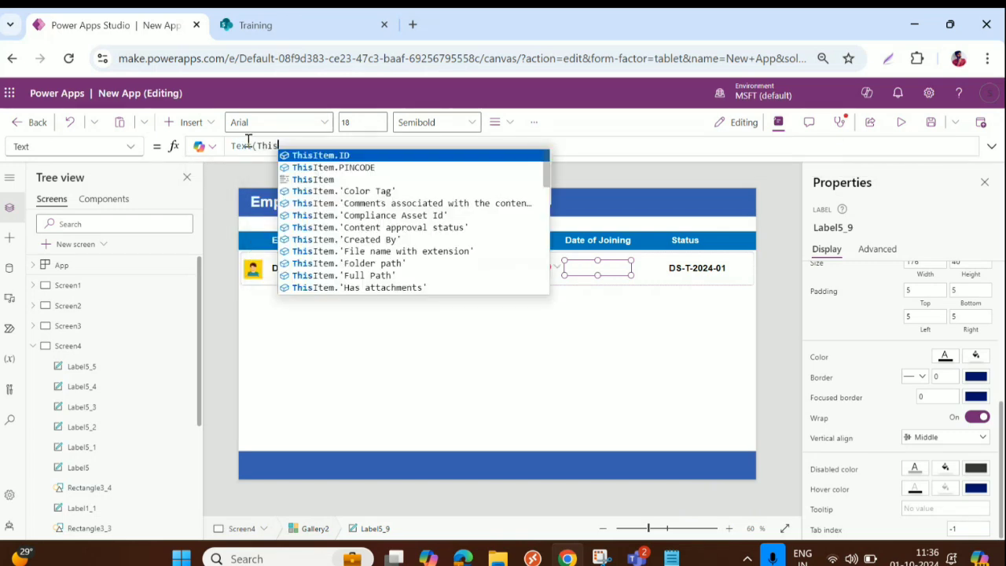
key("Tab")
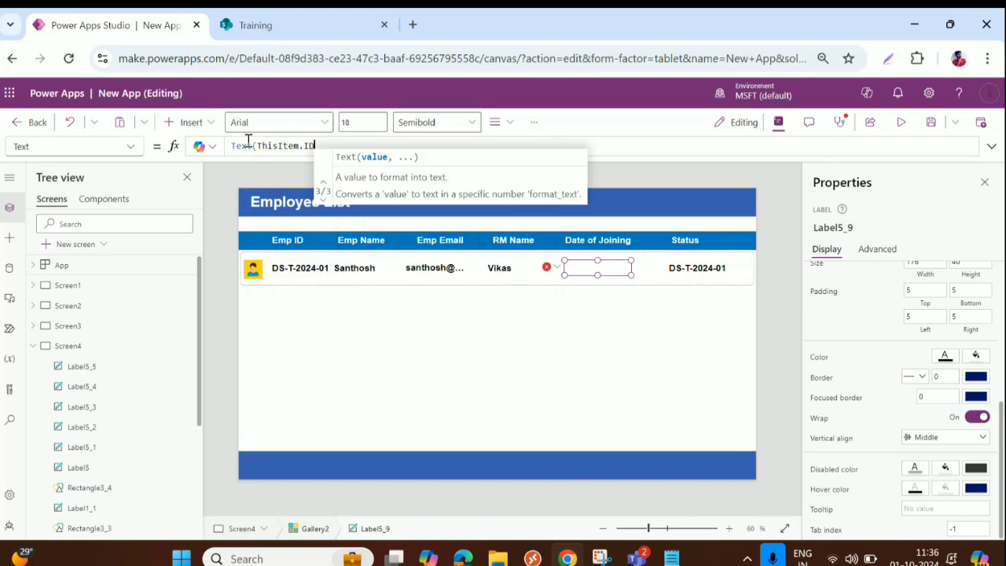
key("BackSpace")
key("BackSpace")
type("D")
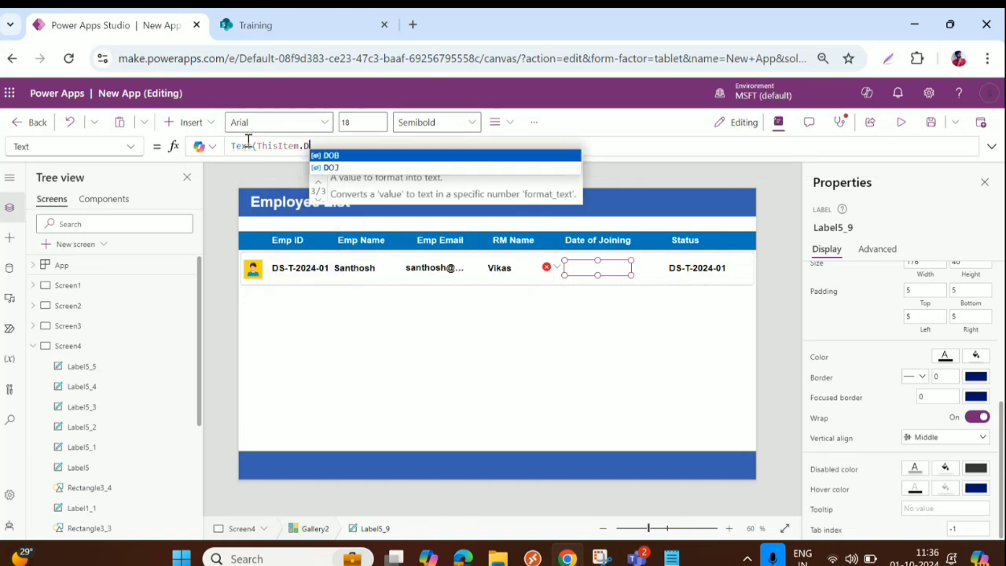
type("O")
key("Down")
key("Tab")
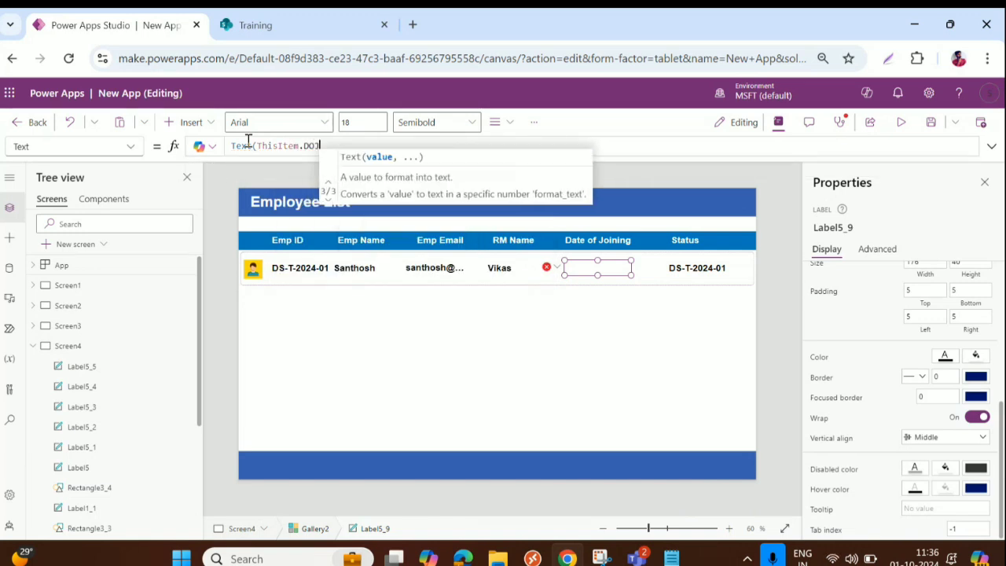
type(",\"")
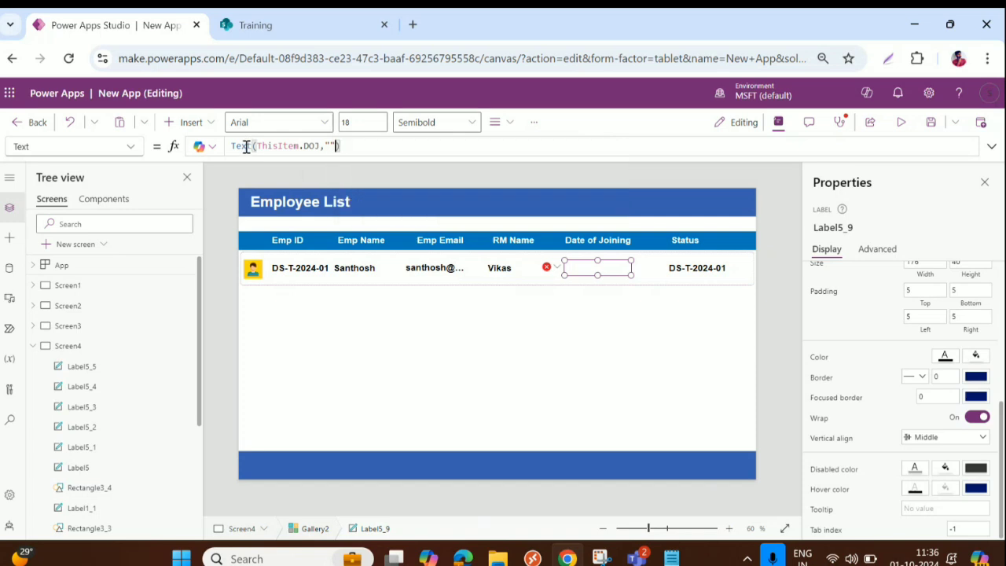
type("dd")
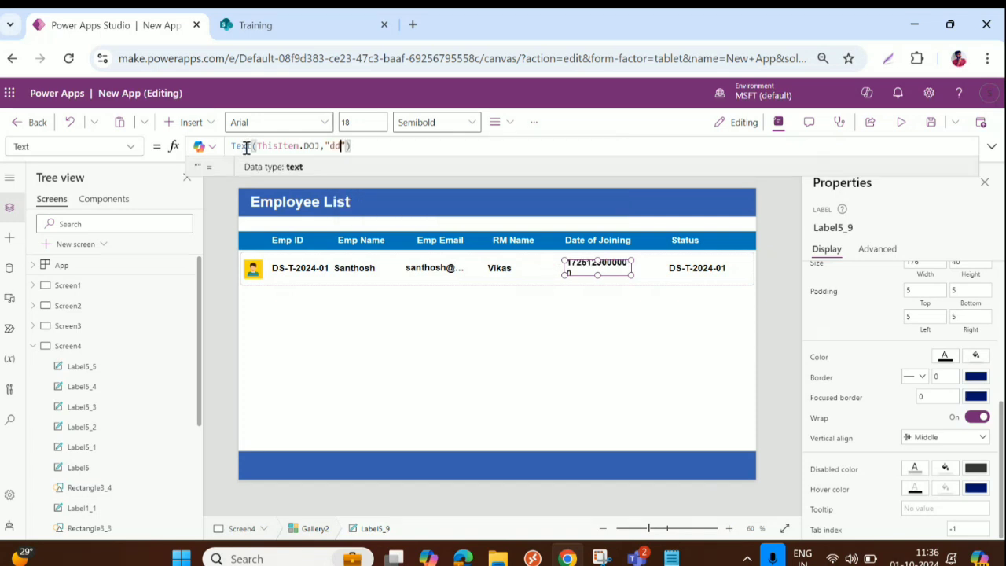
type("-mmm-yyy")
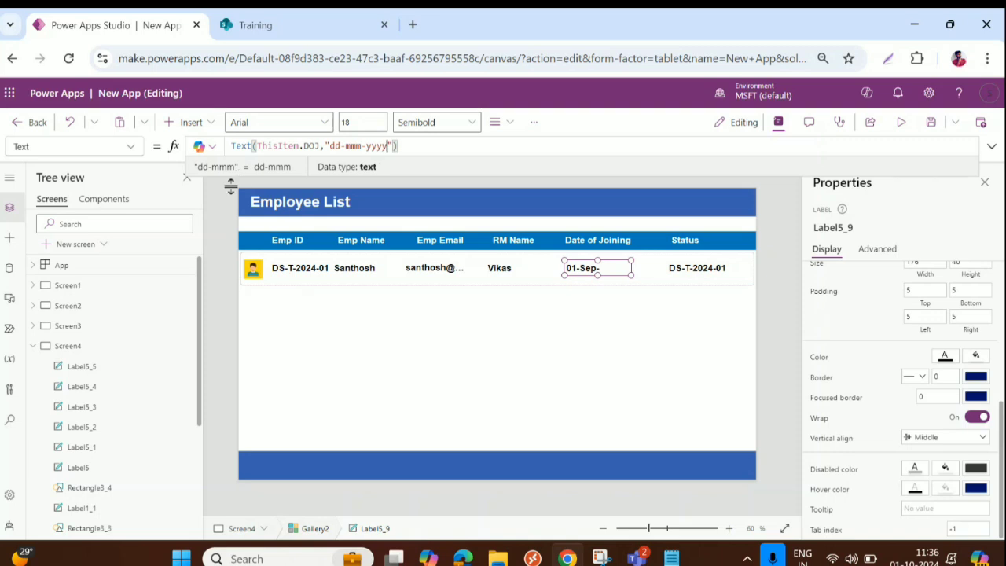
type("y")
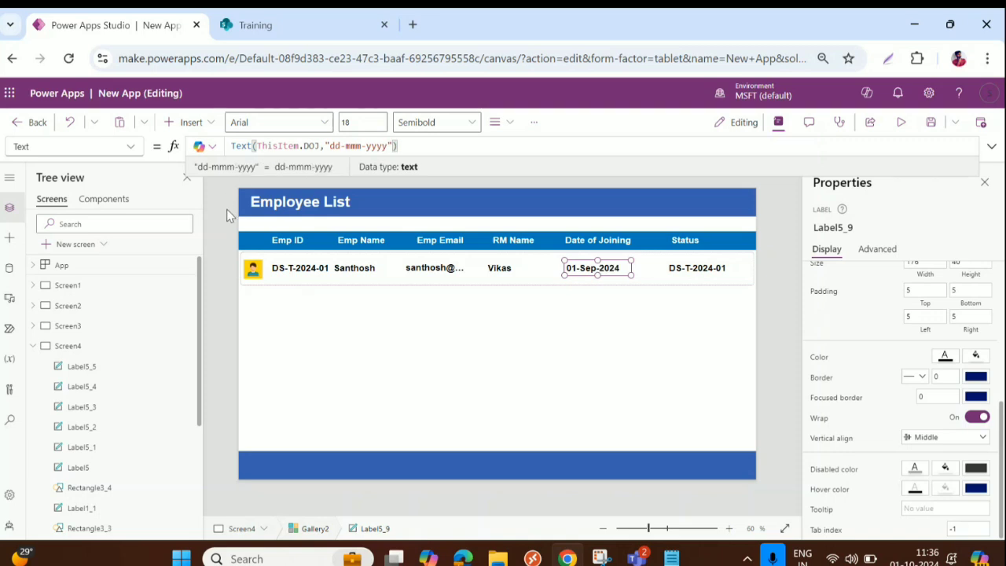
Step: Change the Status label's formula from ThisItem.EmpID to ThisItem.IsPresentToday
left_click(693, 268)
left_click(325, 146)
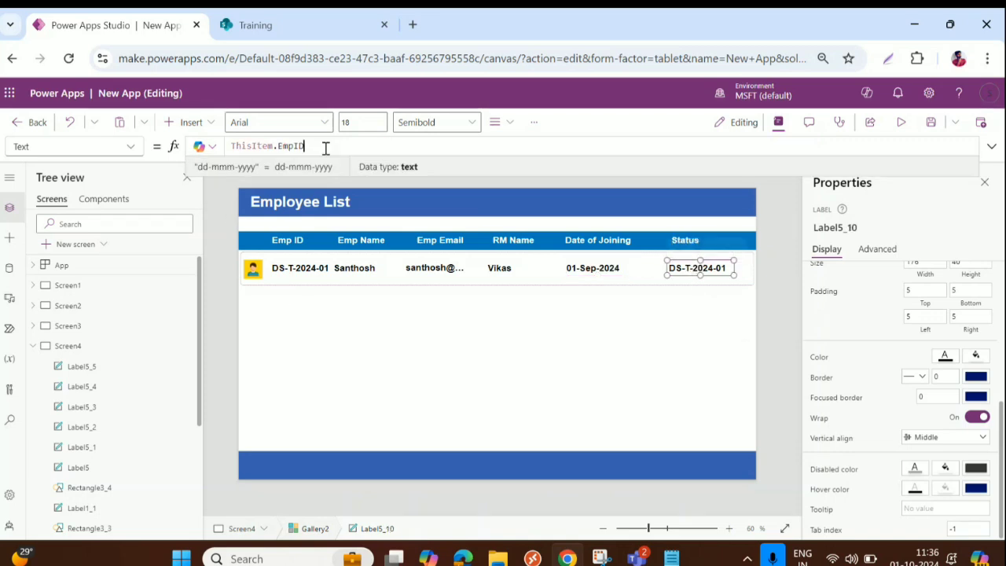
double_click(289, 146)
key("BackSpace")
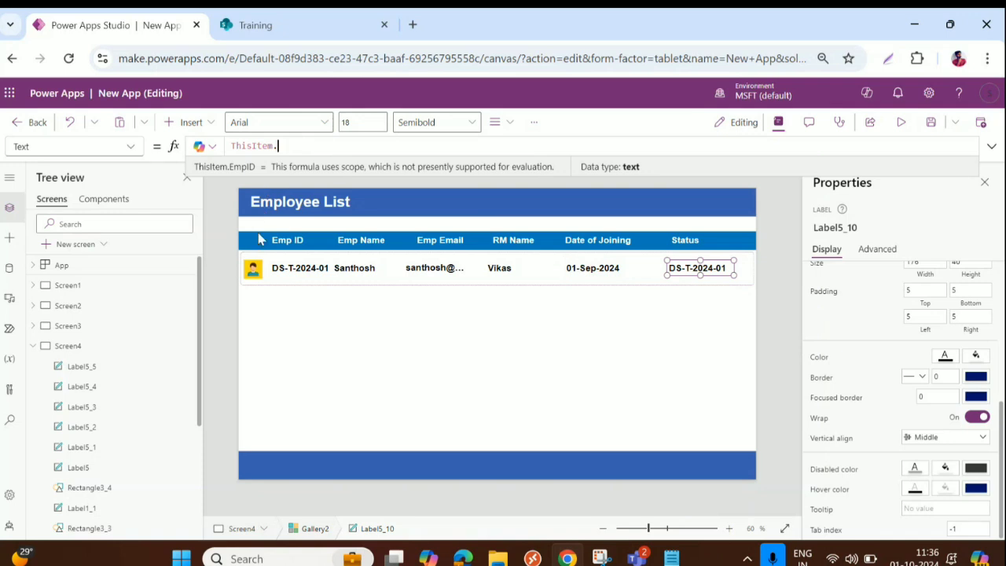
key("BackSpace")
type(".")
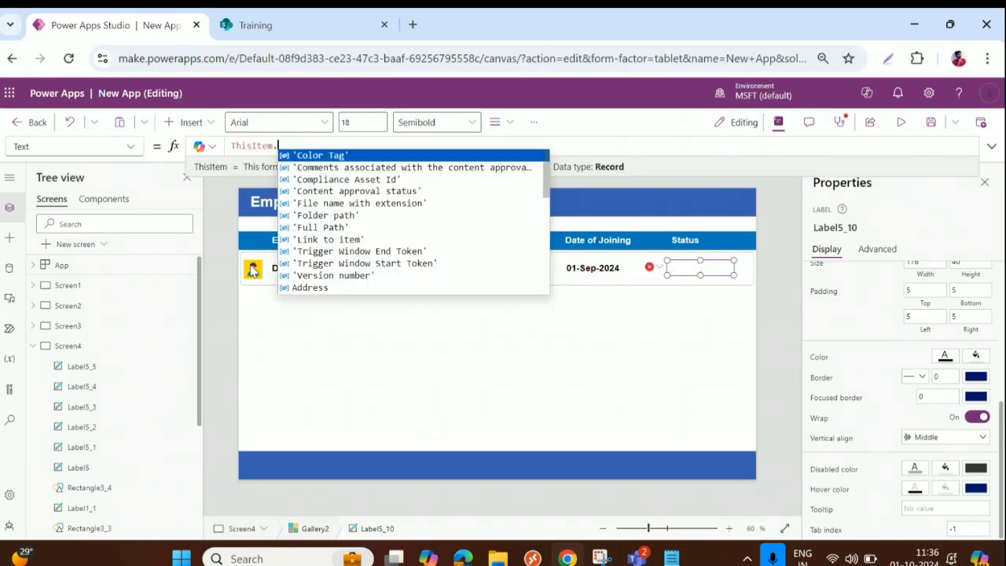
type("St")
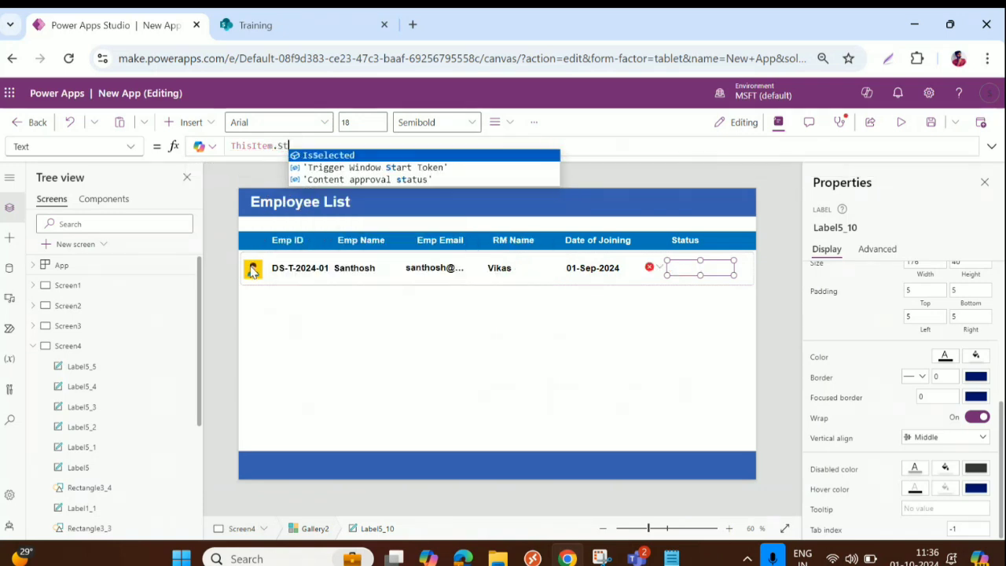
key("BackSpace")
key("BackSpace")
type("I")
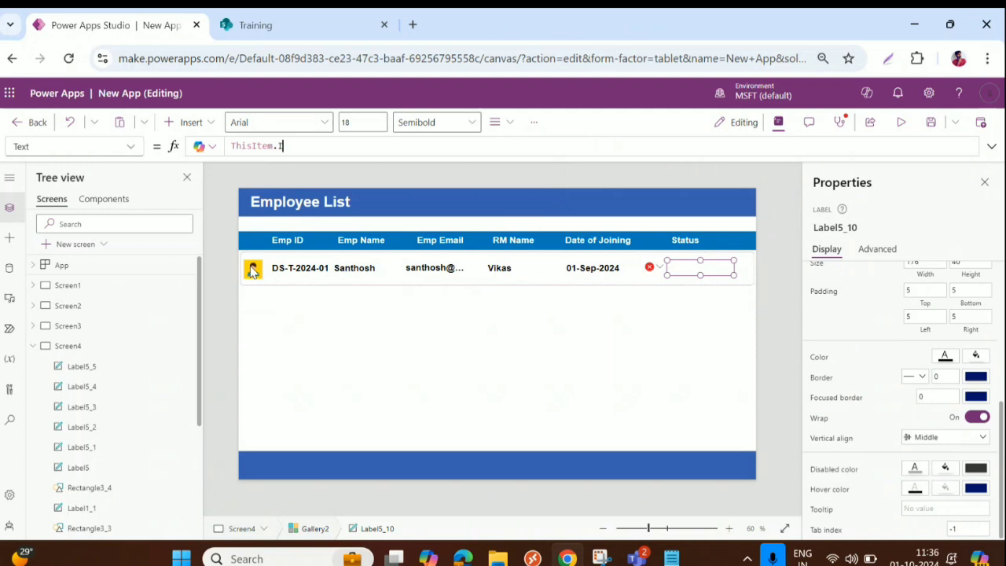
type("s")
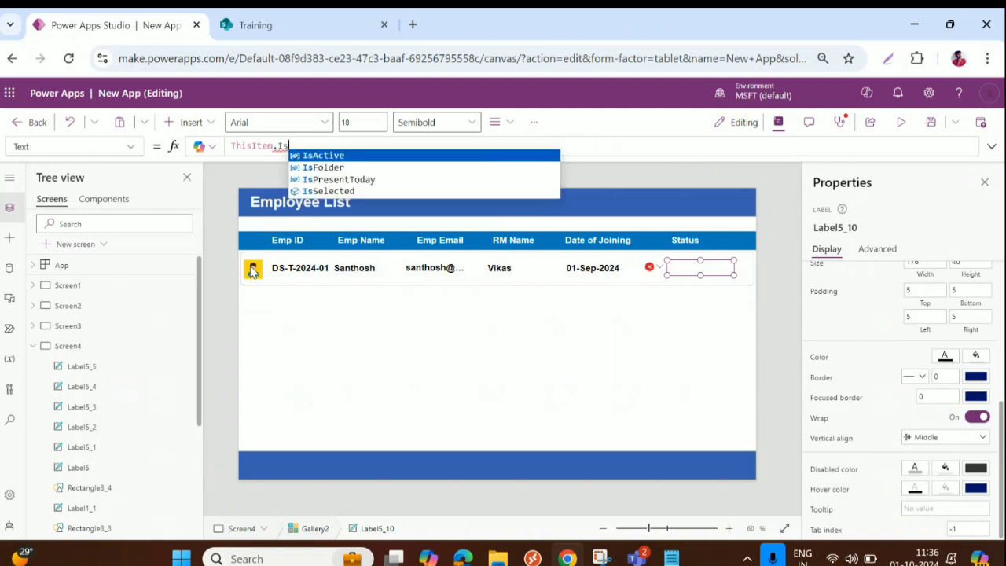
left_click(363, 180)
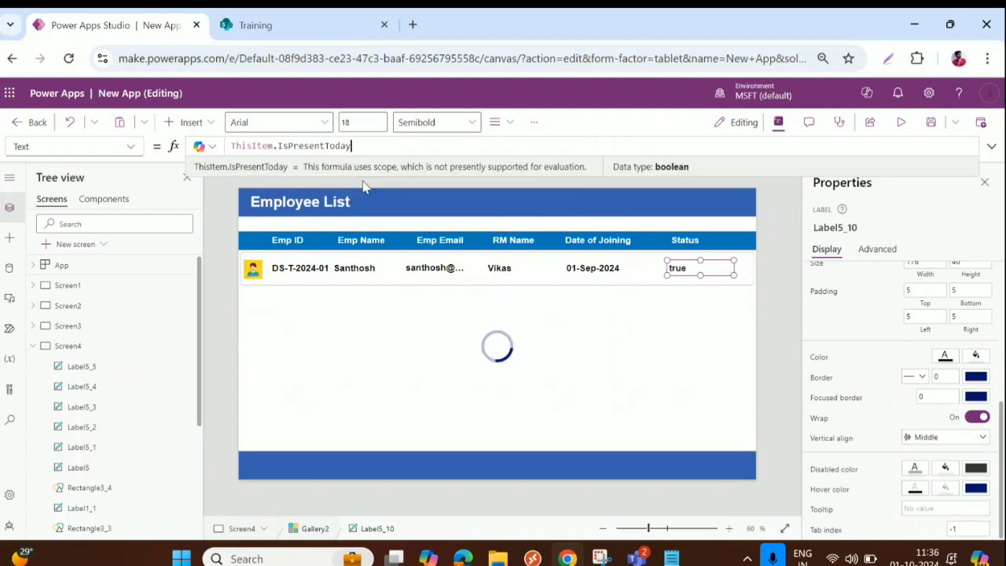
left_click(597, 269)
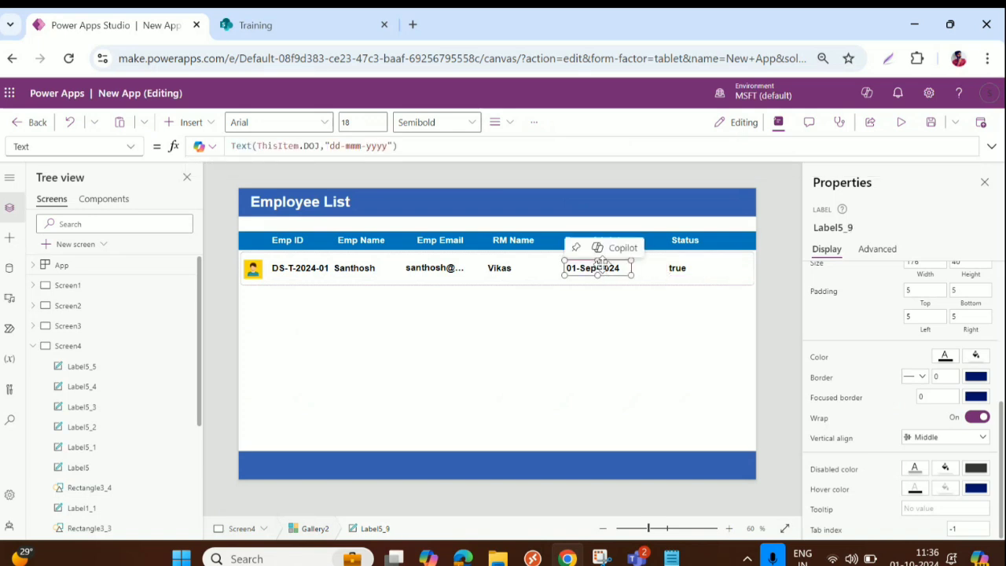
Step: Nudge the date, RM name and employee name values right and widen the email label
key("Right")
key("Right")
key("Right")
key("Right")
key("Right")
key("Right")
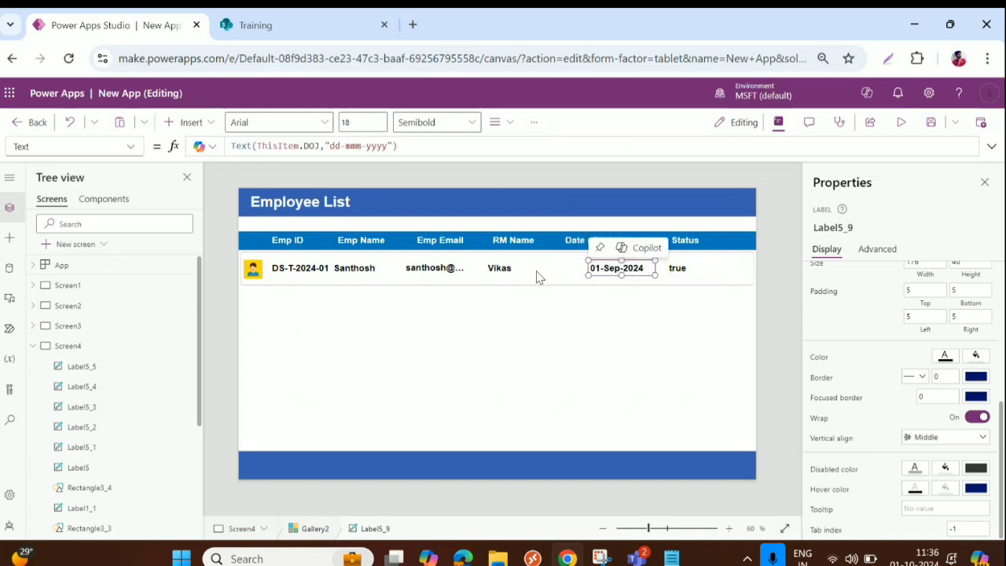
left_click(504, 270)
key("Right")
key("Right")
key("Right")
key("Right")
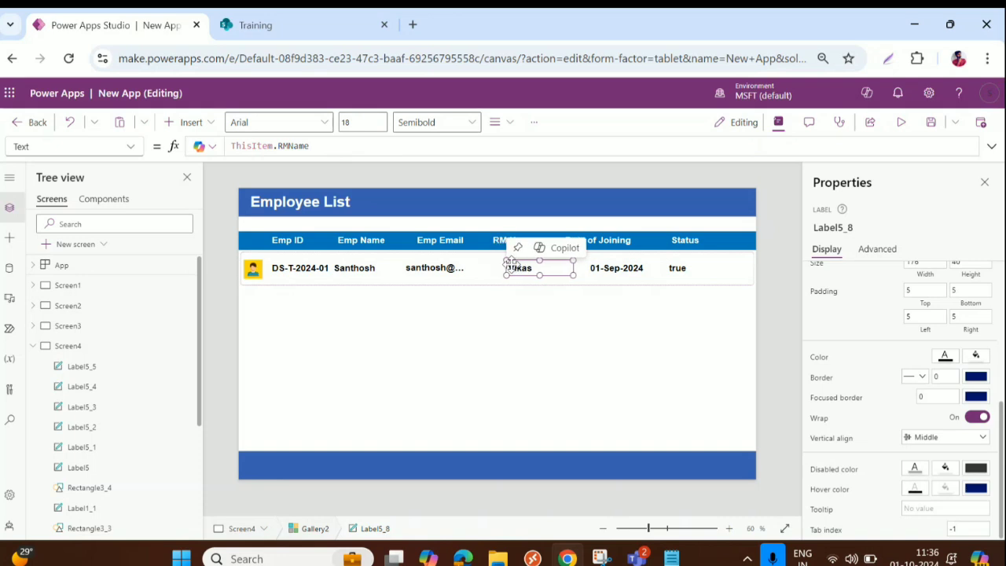
left_click(455, 269)
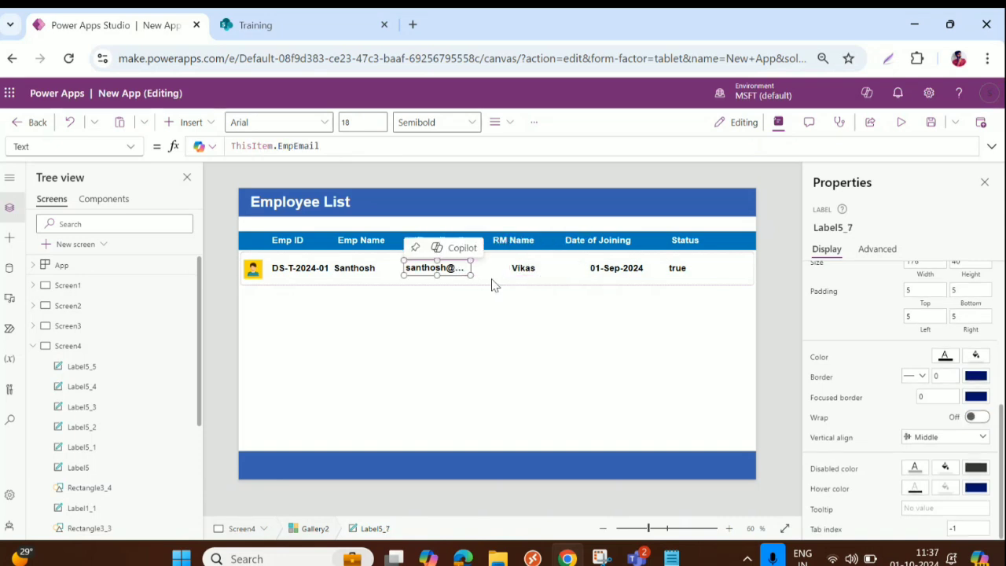
left_click_drag(470, 268, 505, 270)
left_click(357, 268)
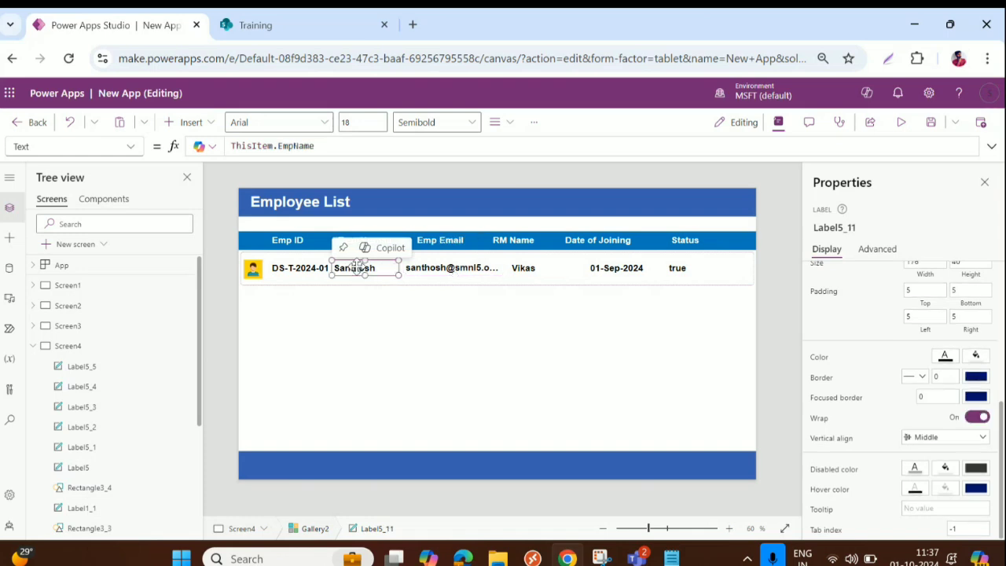
key("Right")
key("Right")
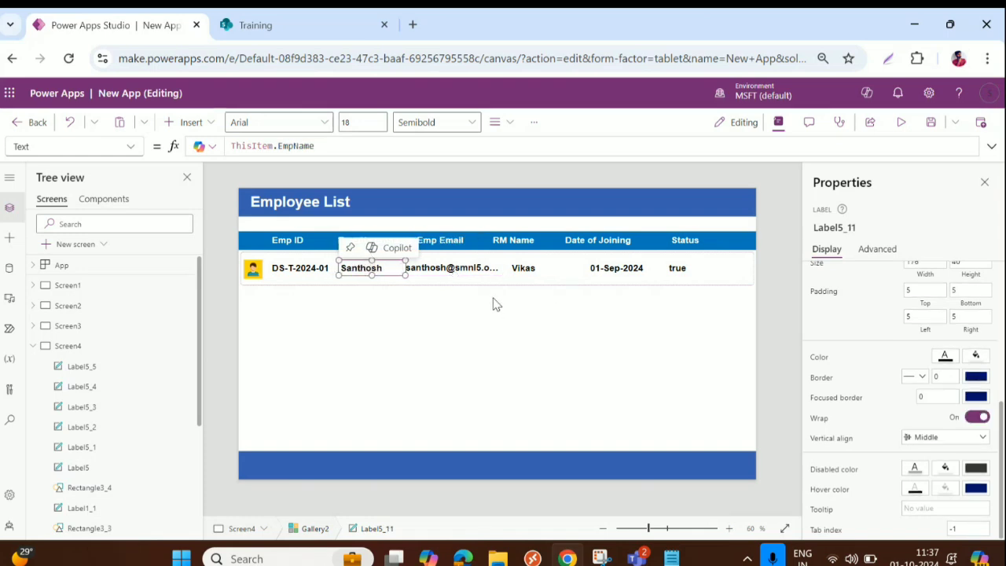
Step: Shift the RM Name, Date of Joining and Emp Name headers right over their values
left_click(507, 251)
left_click(511, 241)
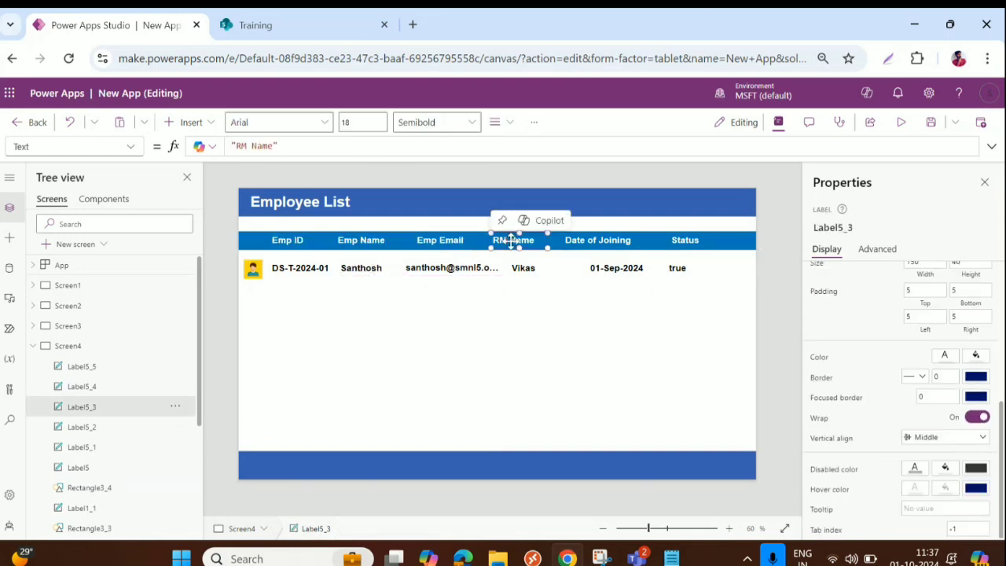
left_click_drag(512, 241, 528, 241)
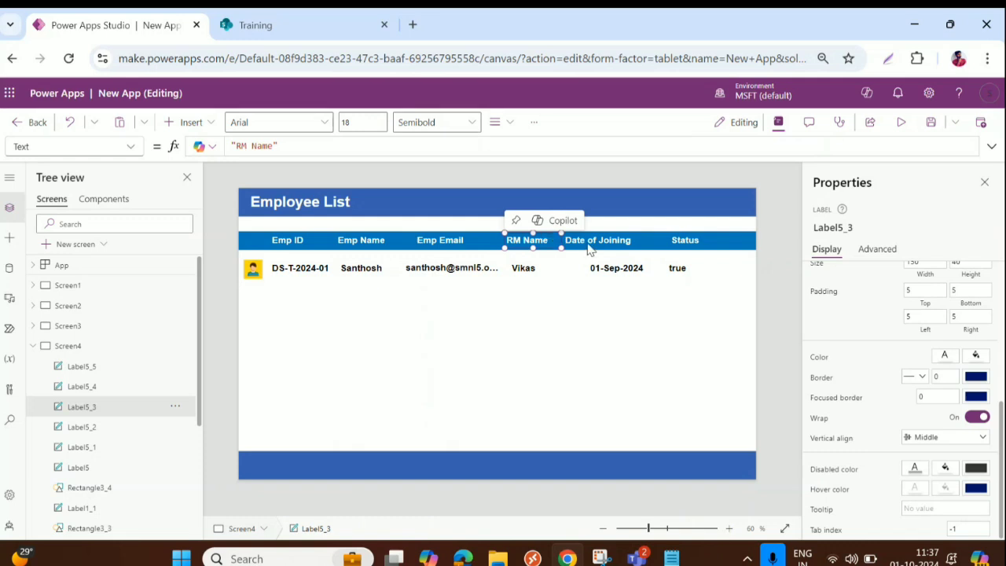
left_click_drag(601, 243, 649, 230)
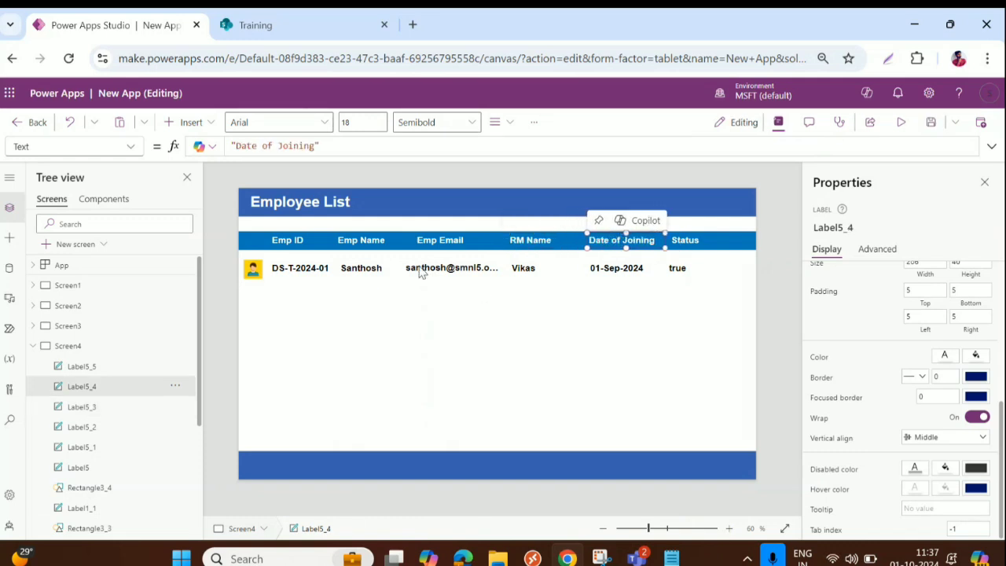
left_click_drag(358, 247, 362, 244)
left_click(496, 335)
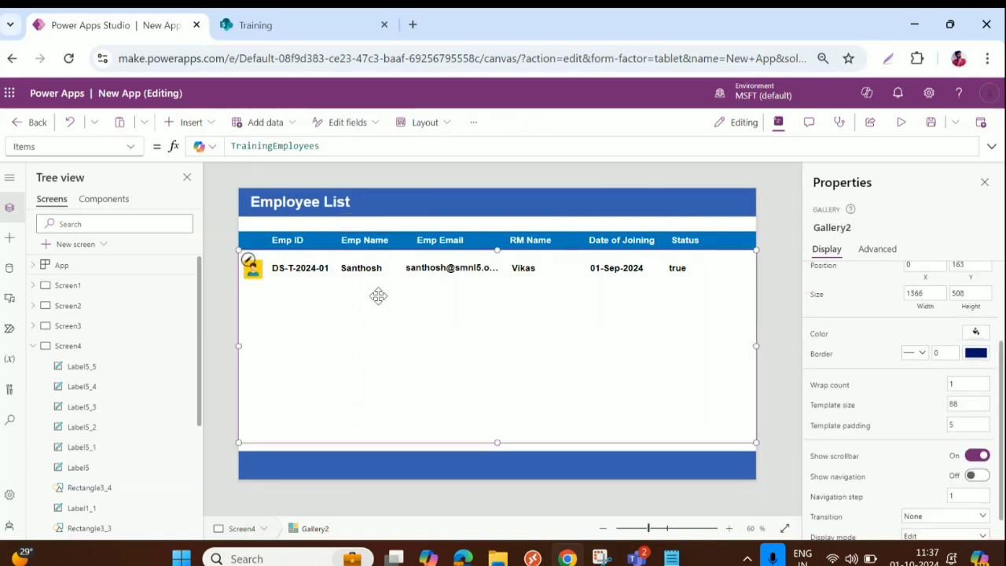
left_click(698, 269)
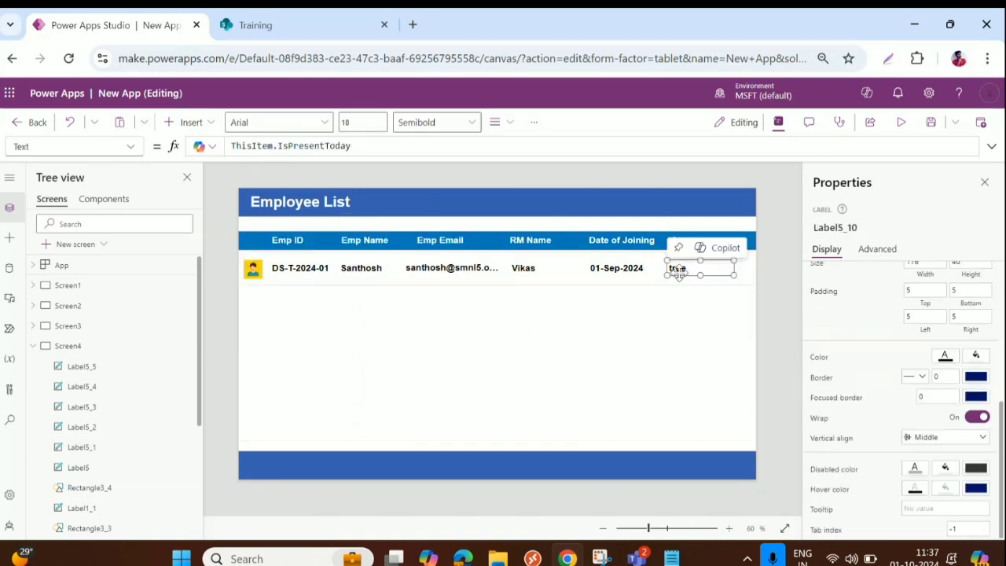
Step: Wrap the Status label's Text formula as If(ThisItem.IsPresentToday=true,"Present","Absent")
double_click(235, 146)
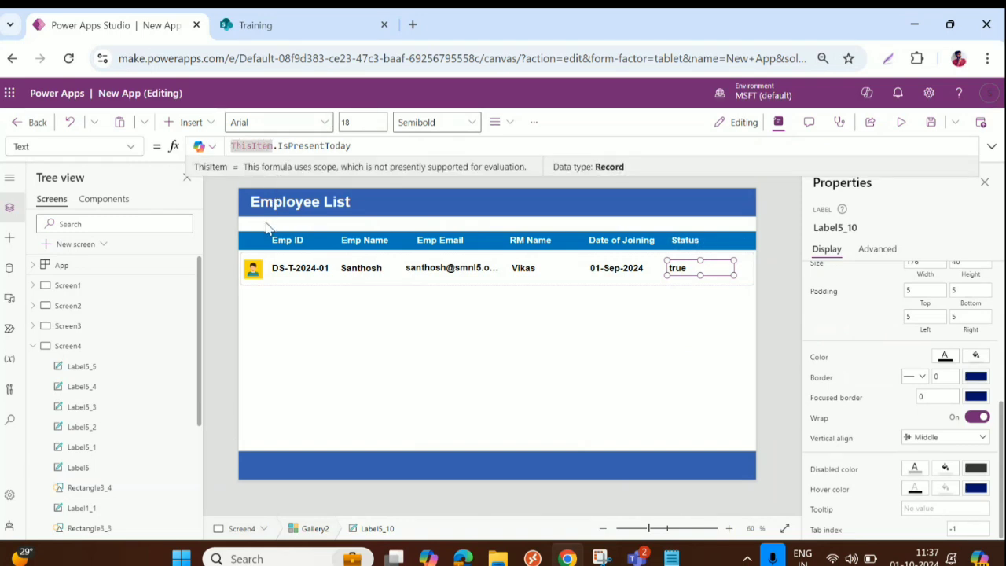
type("If(")
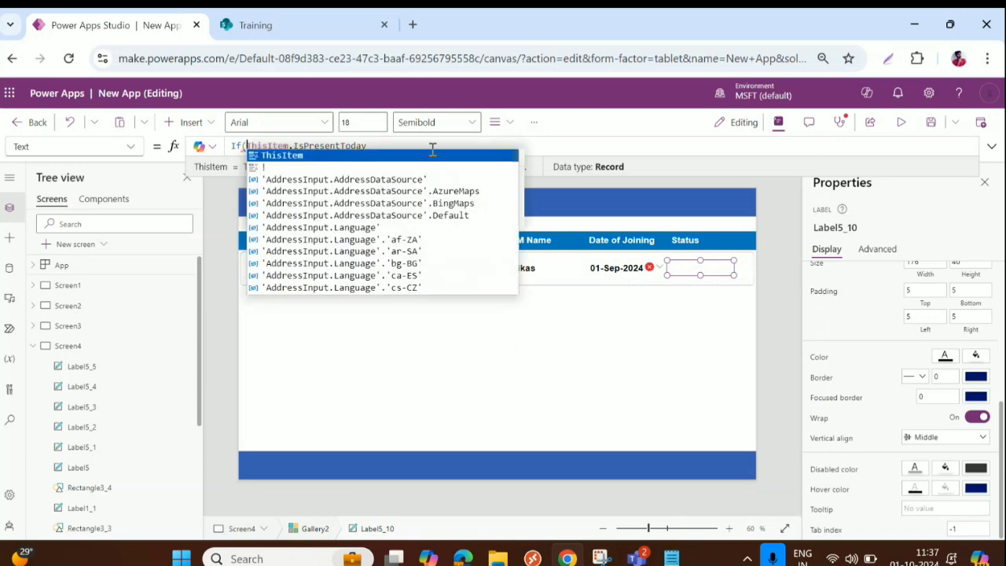
left_click(409, 146)
type("=")
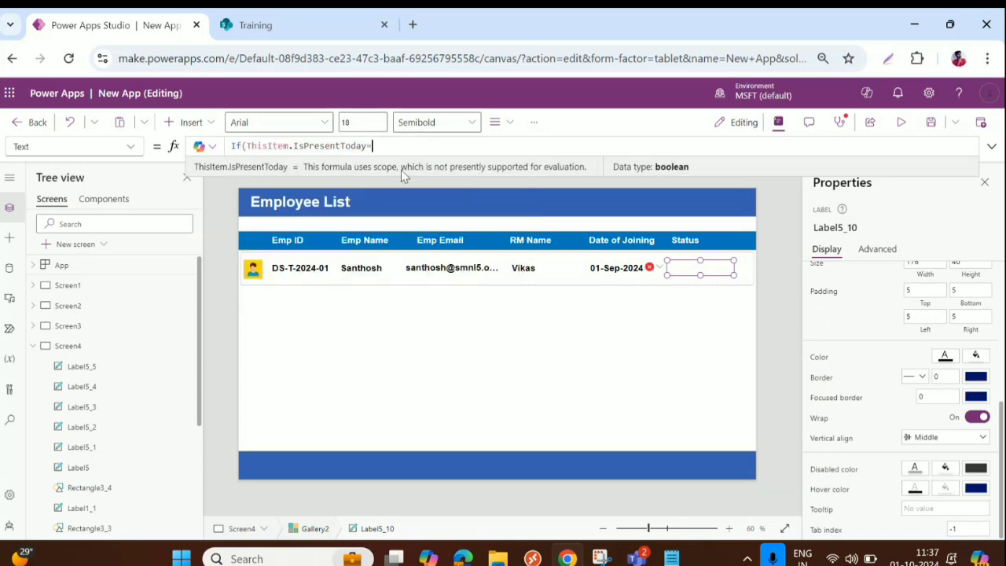
type("true,")
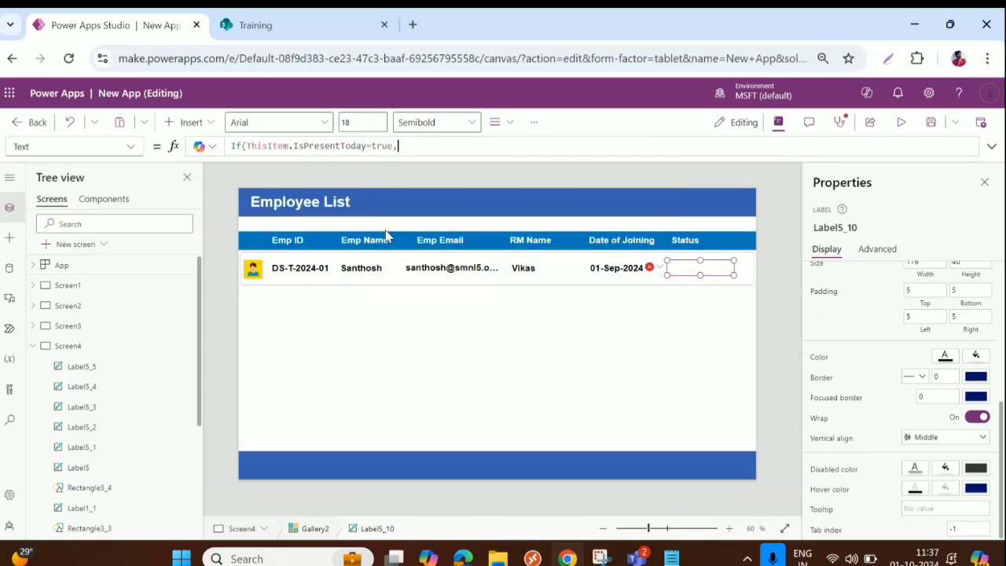
type("\"\"")
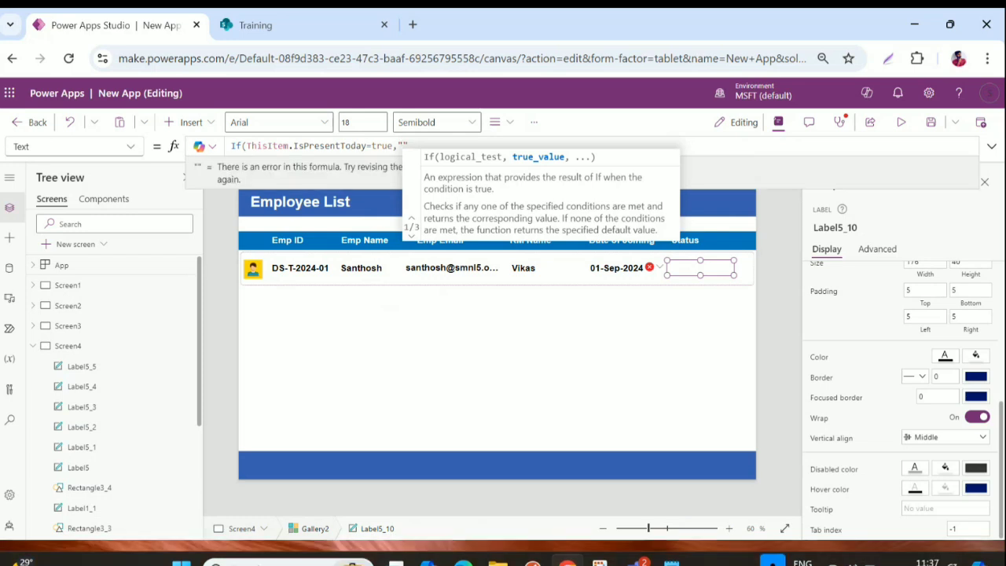
type("Present")
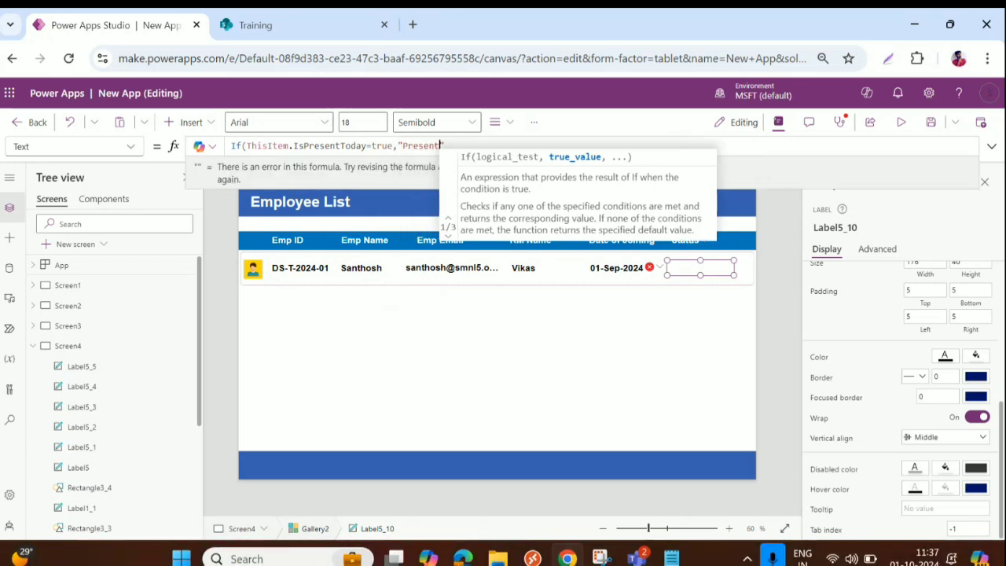
key("Right")
type(",\"")
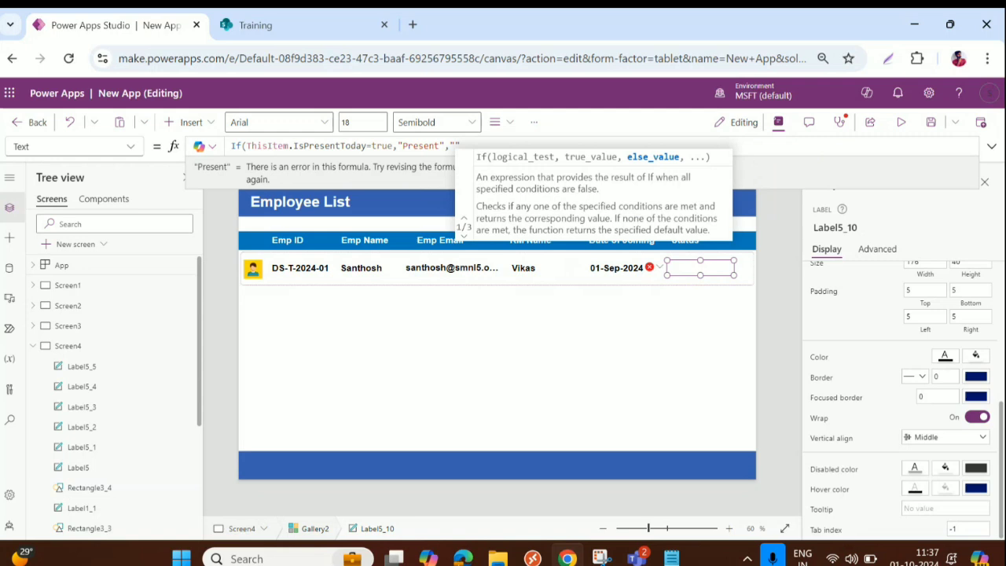
type("Absen")
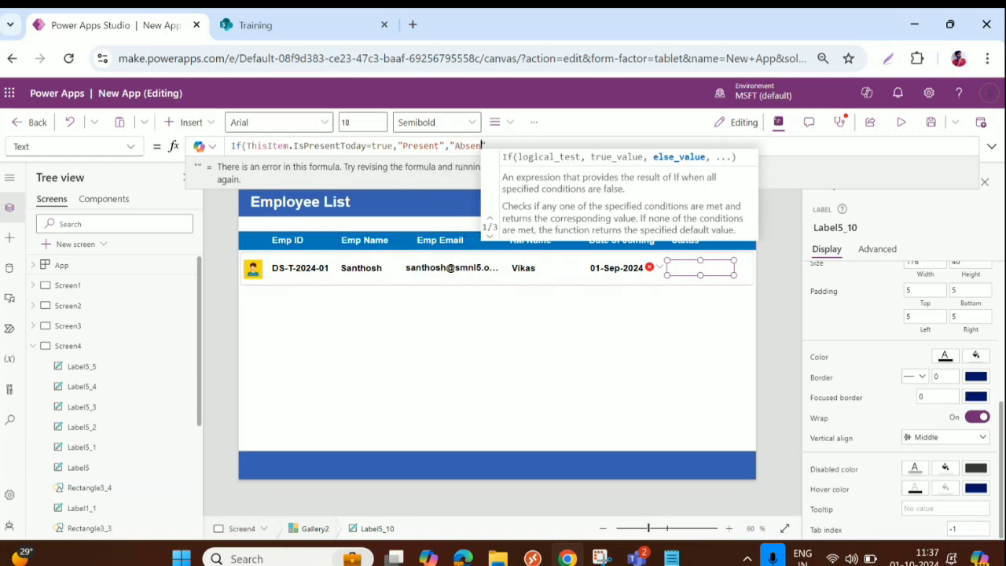
type("t\")")
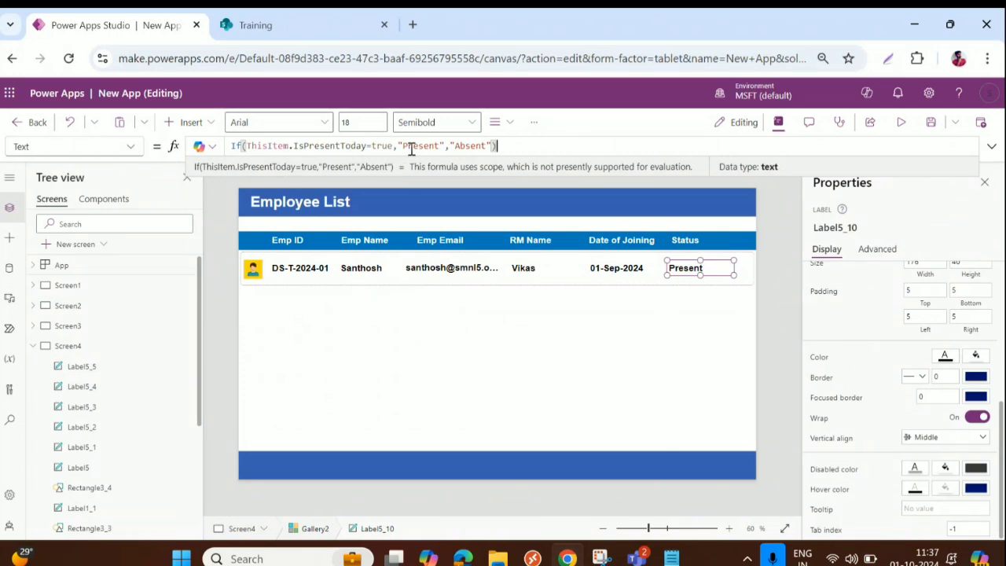
left_click_drag(398, 146, 449, 147)
Step: Narrow the employee gallery slightly from its right edge
left_click(507, 147)
left_click(587, 318)
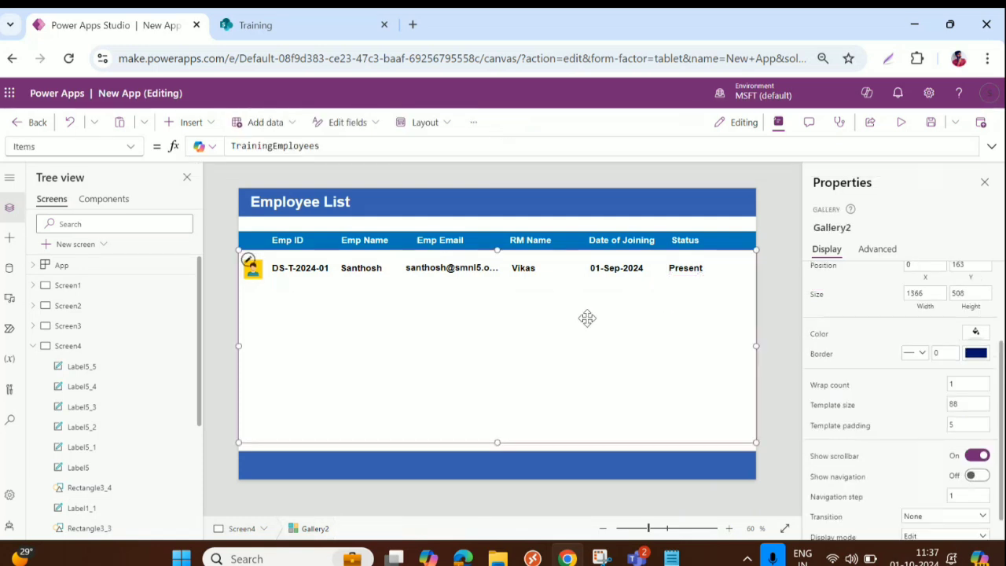
mouse_move(757, 345)
left_mouse_down()
mouse_move(747, 344)
mouse_move(756, 344)
left_mouse_up()
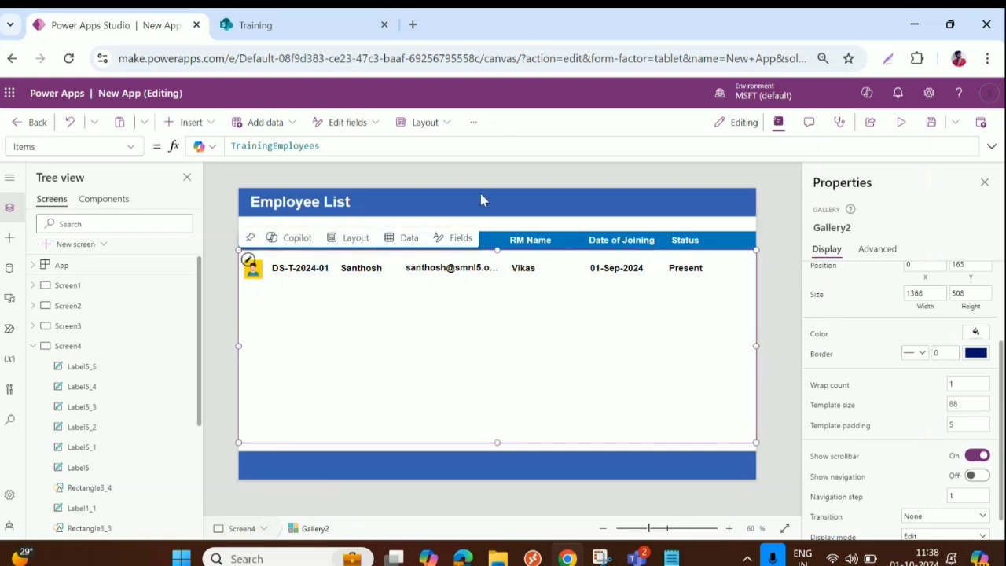
Step: Insert an Add plus icon at the header's right end, colour it white, and shrink it to 50×44
left_click(326, 206)
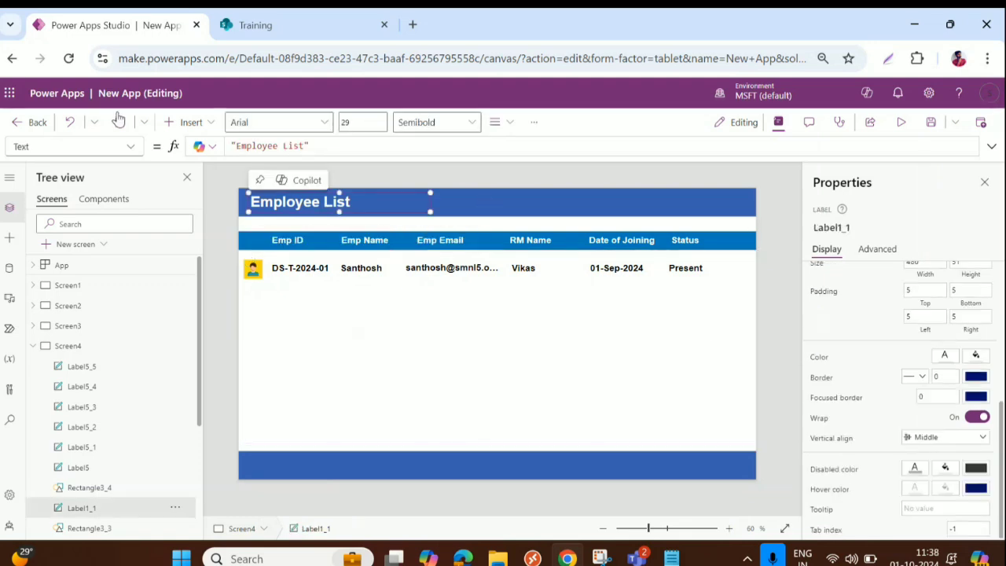
left_click(70, 122)
left_click(187, 122)
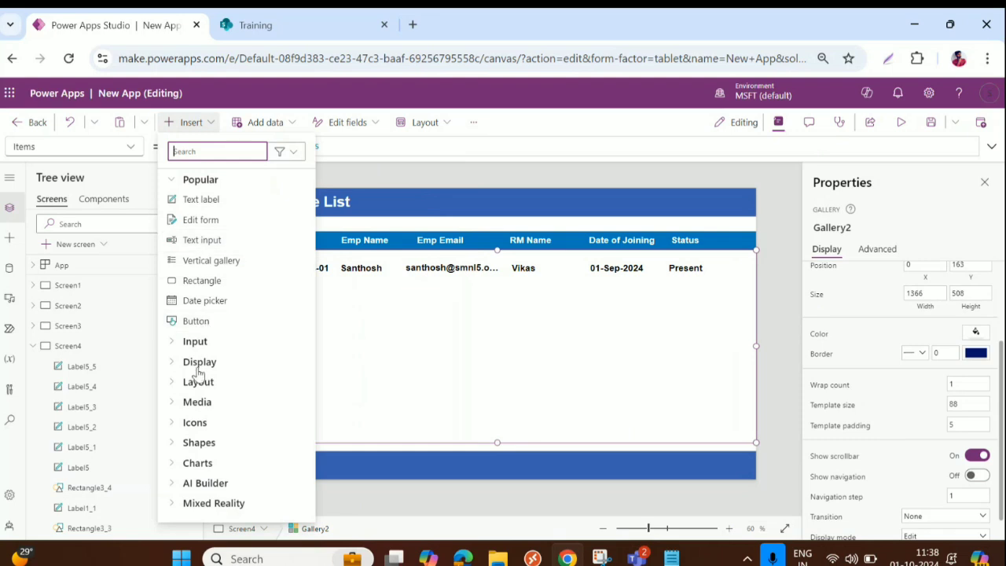
left_click(176, 423)
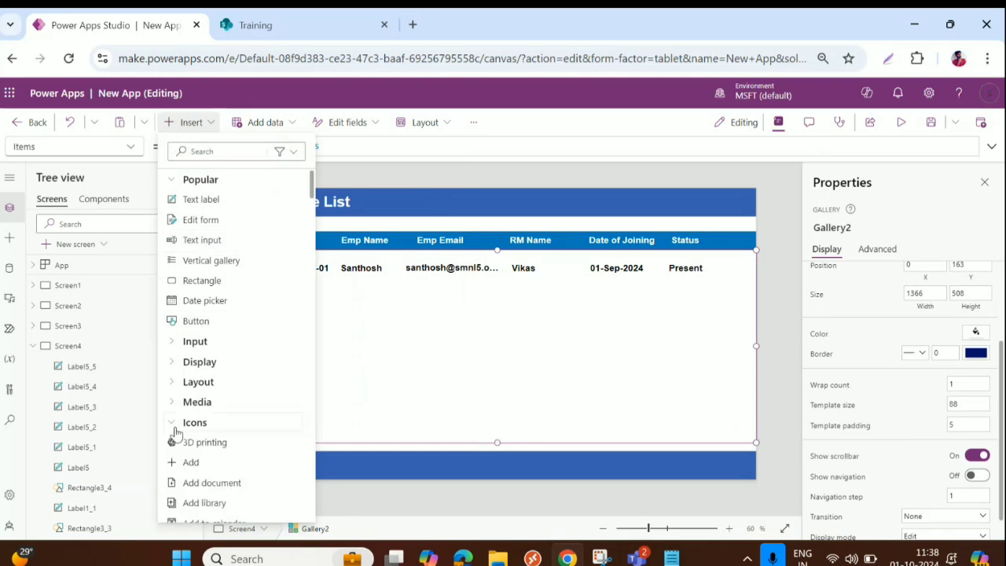
left_click(189, 465)
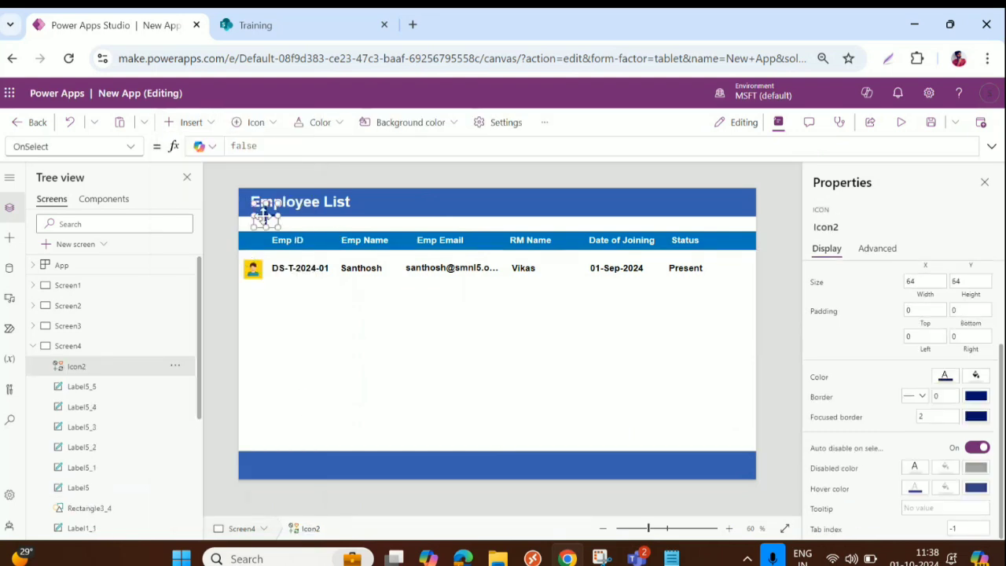
left_click_drag(342, 224, 727, 202)
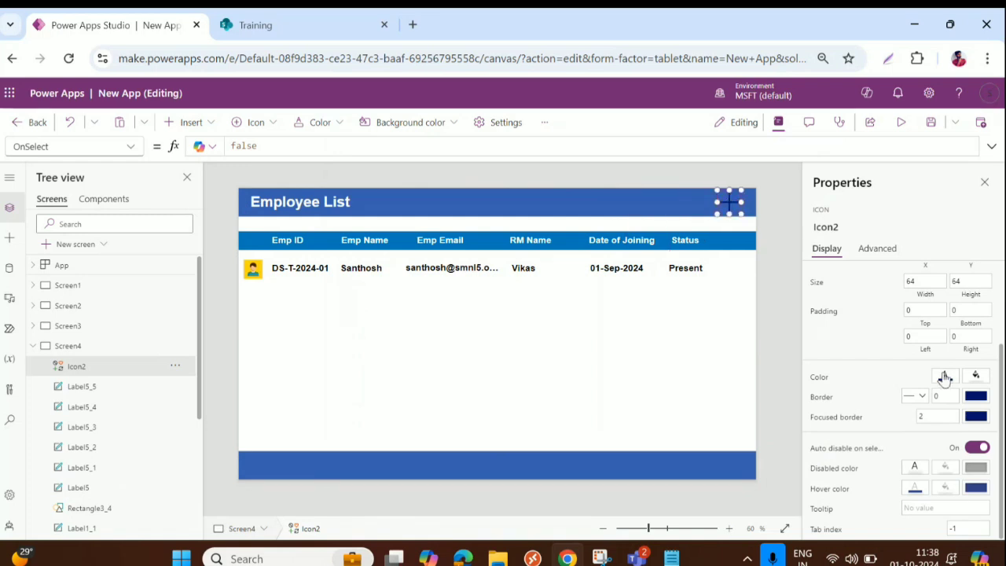
left_click(945, 377)
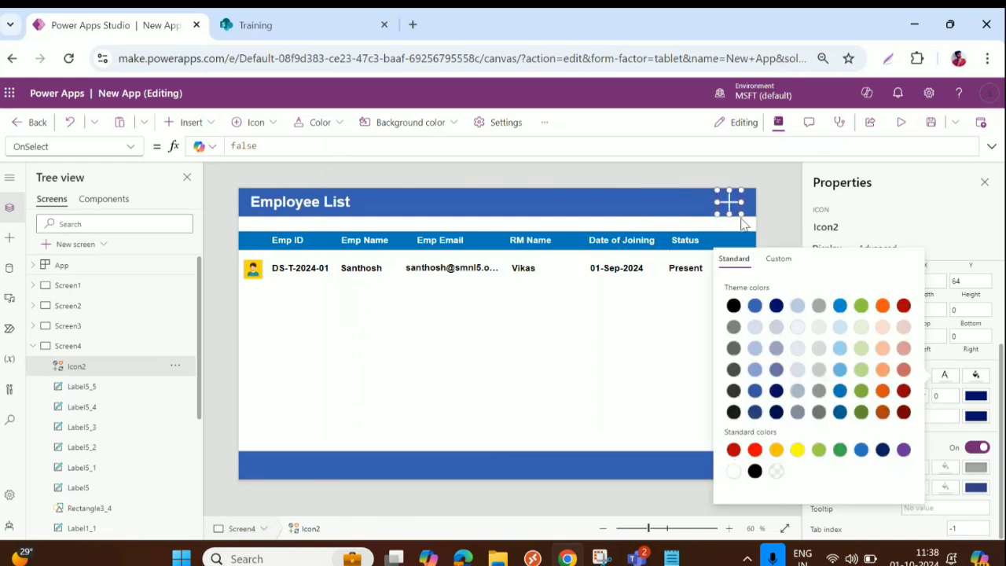
mouse_move(742, 214)
left_mouse_down()
mouse_move(716, 202)
mouse_move(728, 202)
left_mouse_up()
Step: Duplicate the Employee List label, move it beside the plus icon, and set its Text to "Add New Employee"
left_click(307, 205)
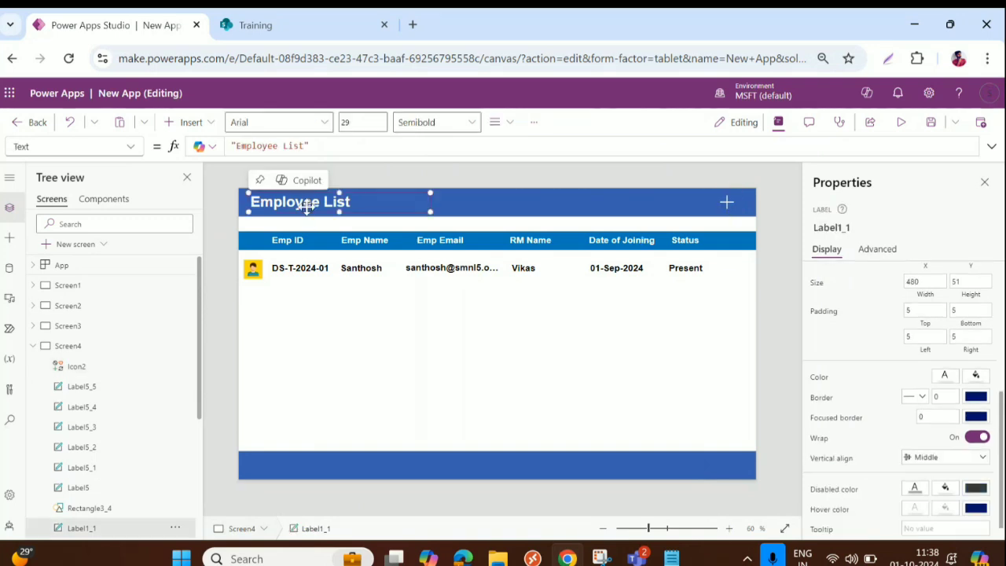
key("ctrl+c")
key("ctrl+v")
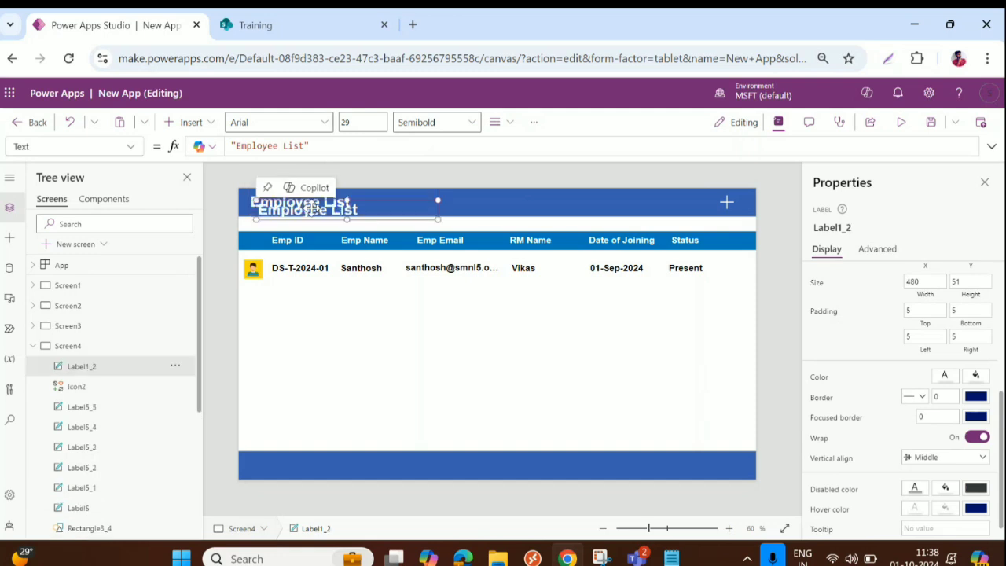
left_click_drag(320, 210, 658, 198)
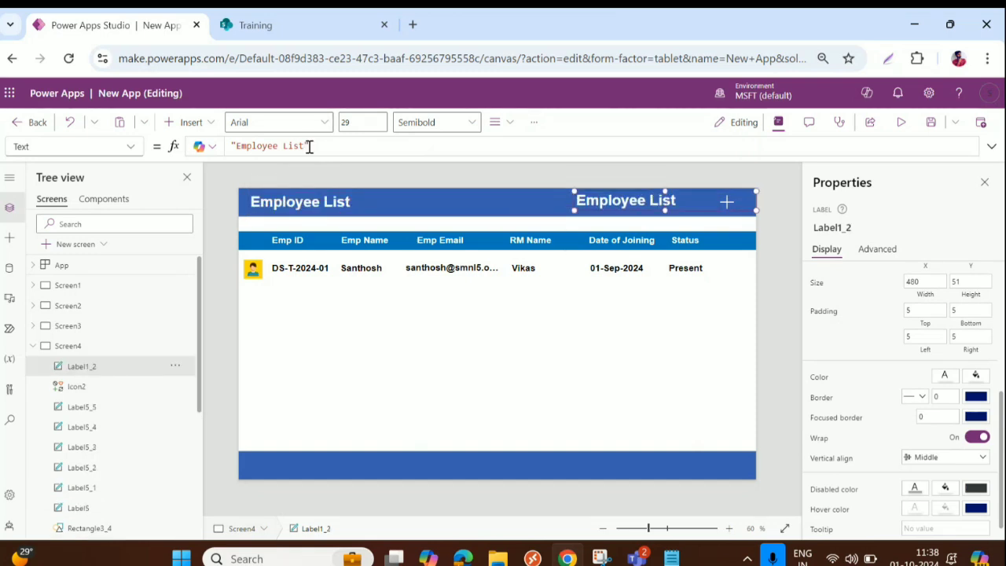
left_click_drag(307, 146, 238, 145)
key("BackSpace")
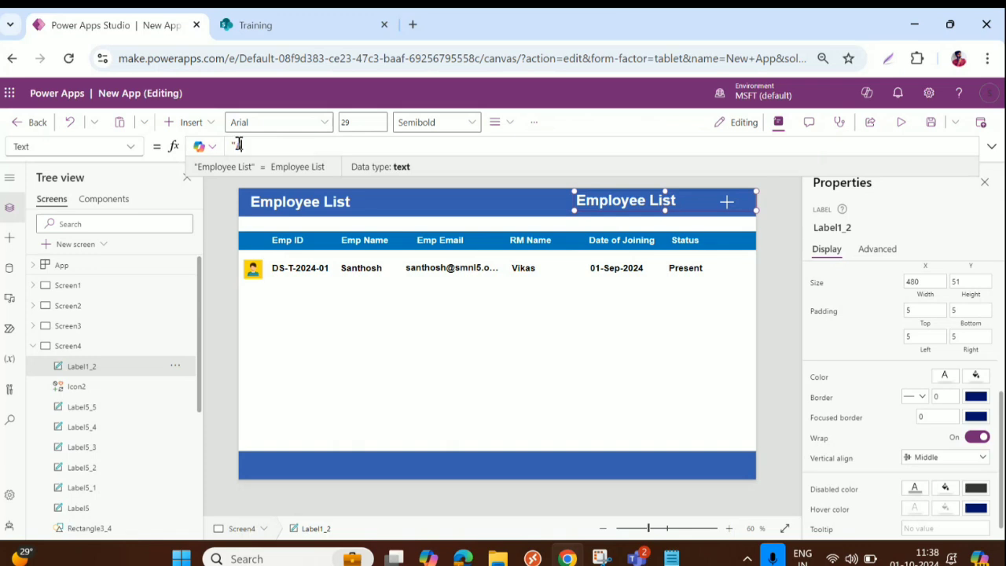
type("Add New E")
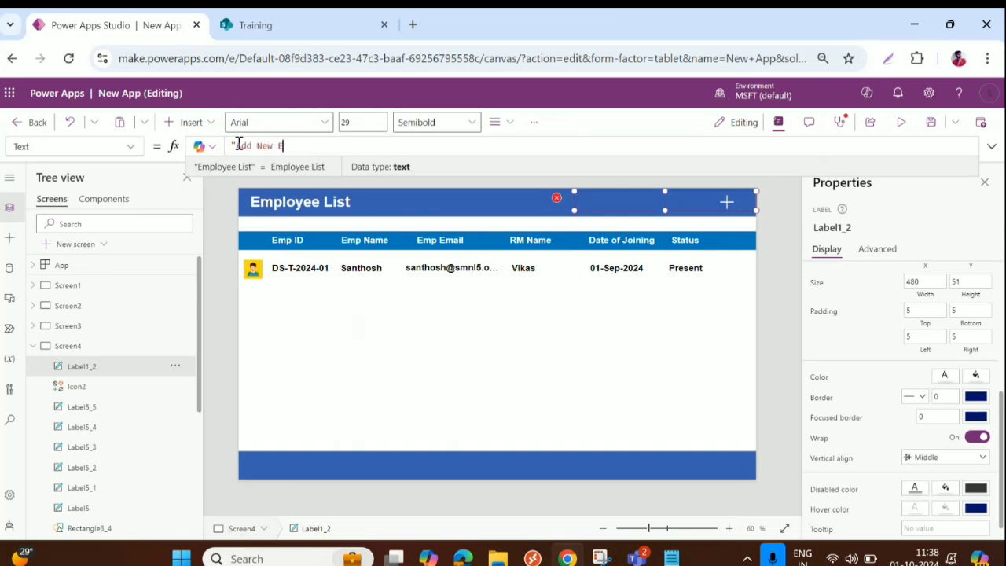
type("mployee")
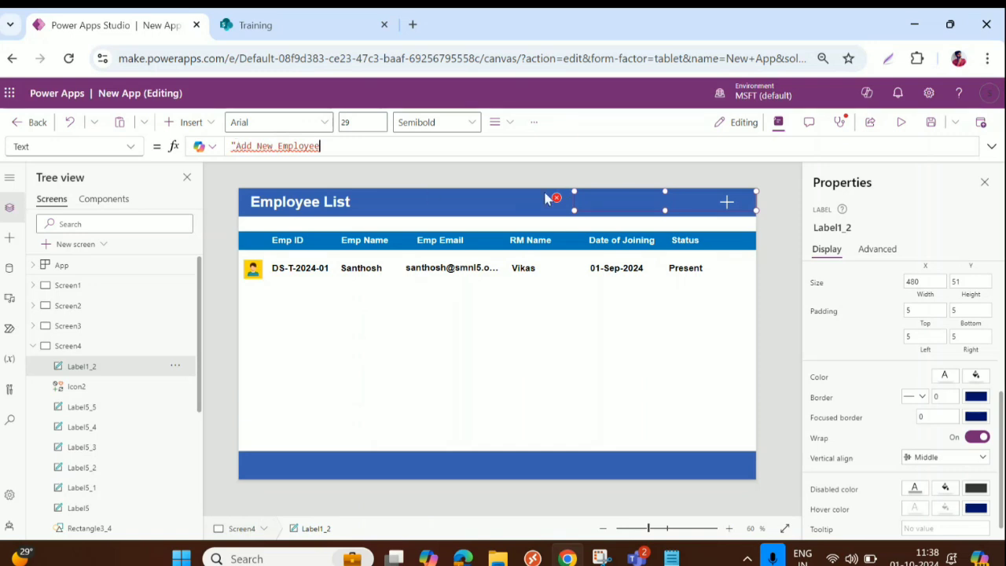
type("\"")
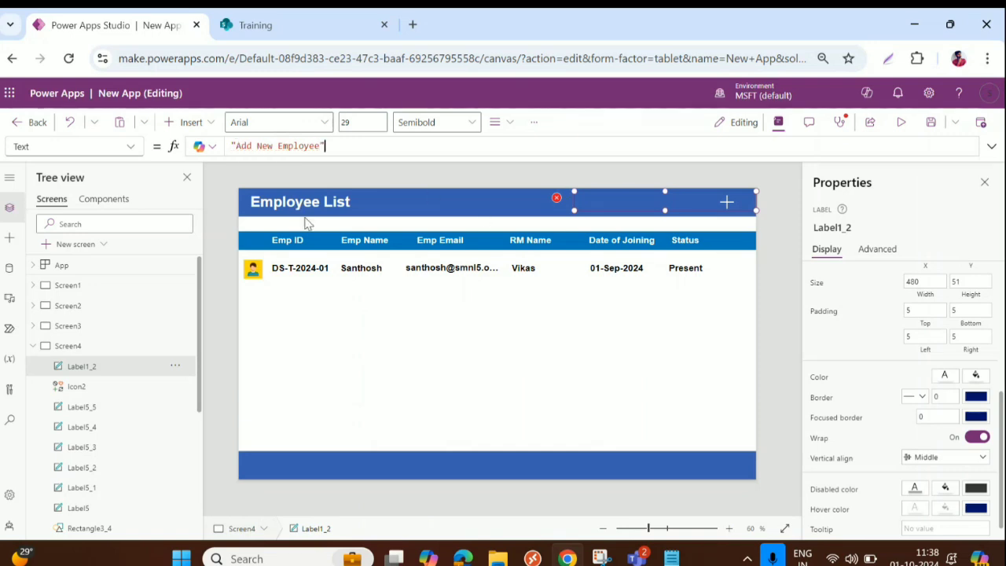
mouse_move(690, 200)
left_mouse_down()
mouse_move(681, 206)
mouse_move(723, 202)
mouse_move(696, 202)
left_mouse_up()
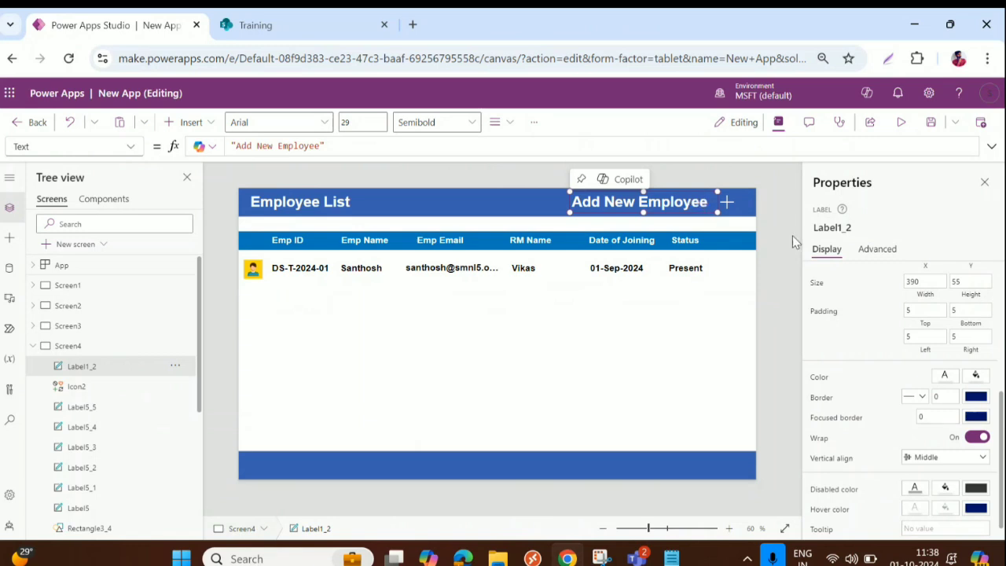
Step: Set the Add New Employee label's OnSelect to Navigate(Screen3)
left_click(872, 251)
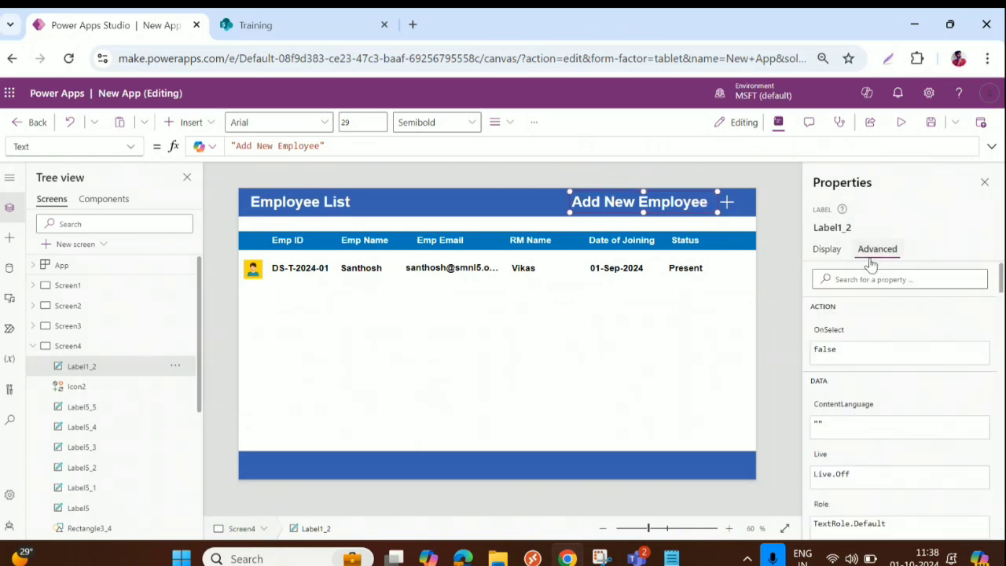
left_click(865, 349)
double_click(242, 147)
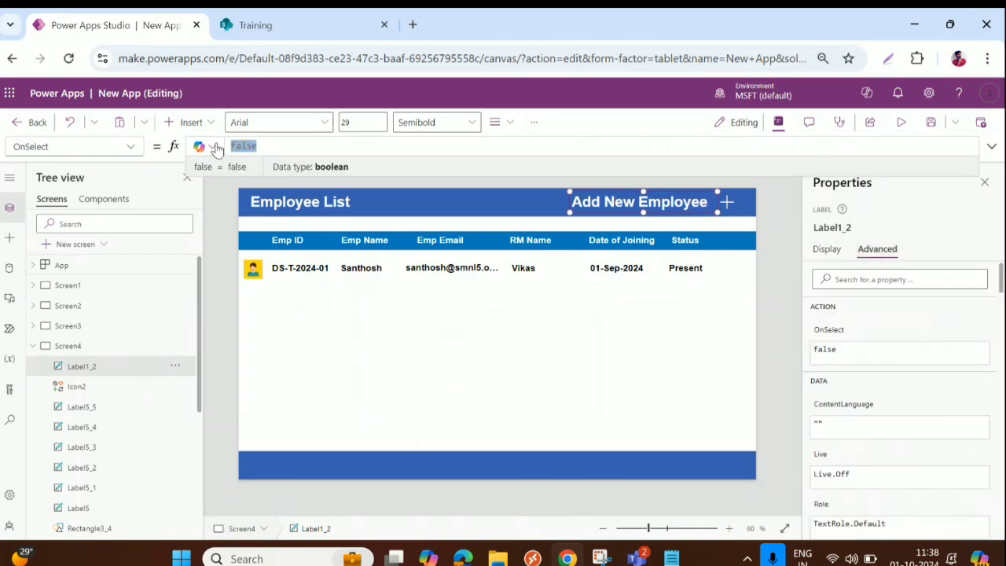
type("Navig")
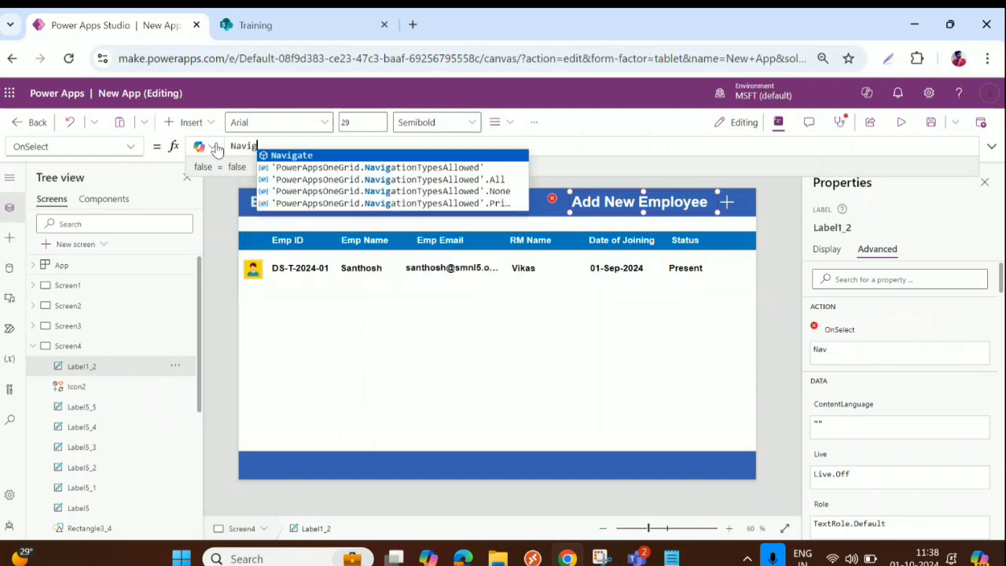
type("(")
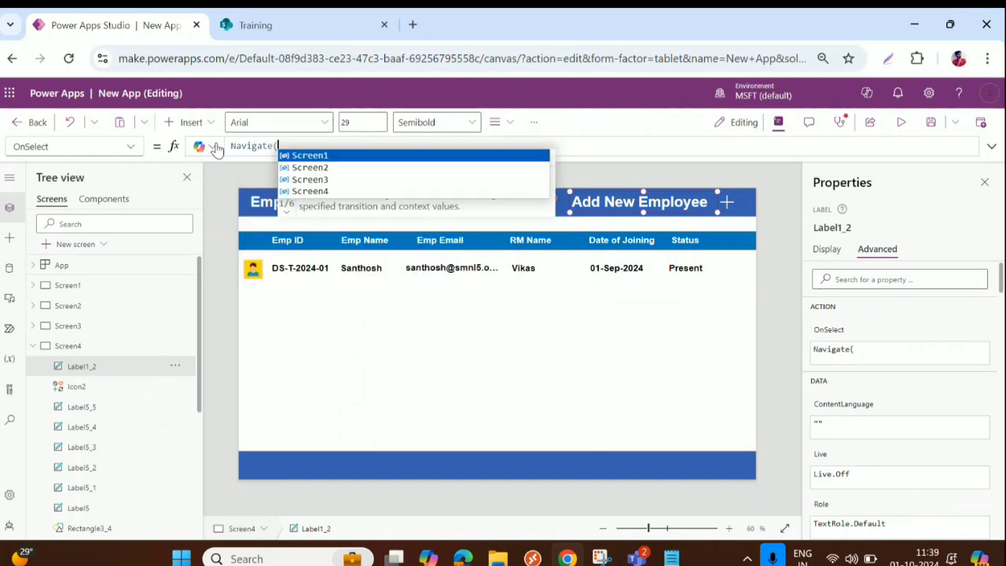
key("Down")
key("Down")
key("Tab")
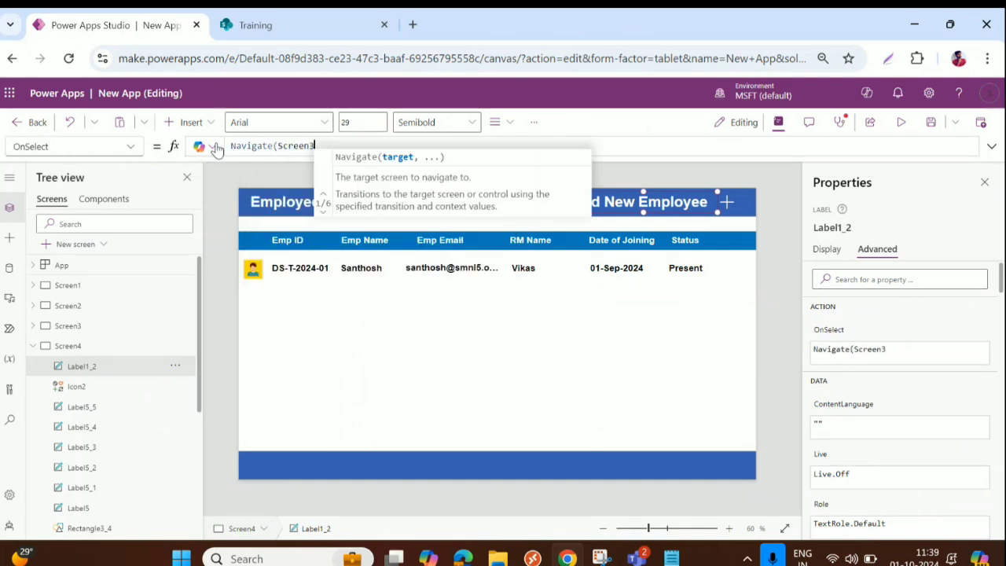
type(")")
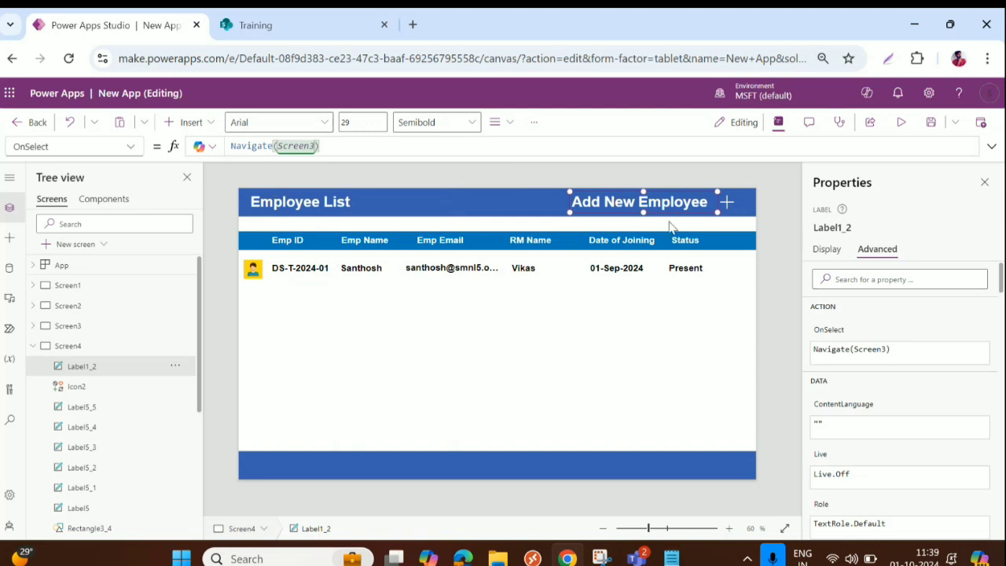
Step: Copy Navigate(Screen3) into the plus icon's OnSelect, replacing false
key("ctrl+a")
key("ctrl+c")
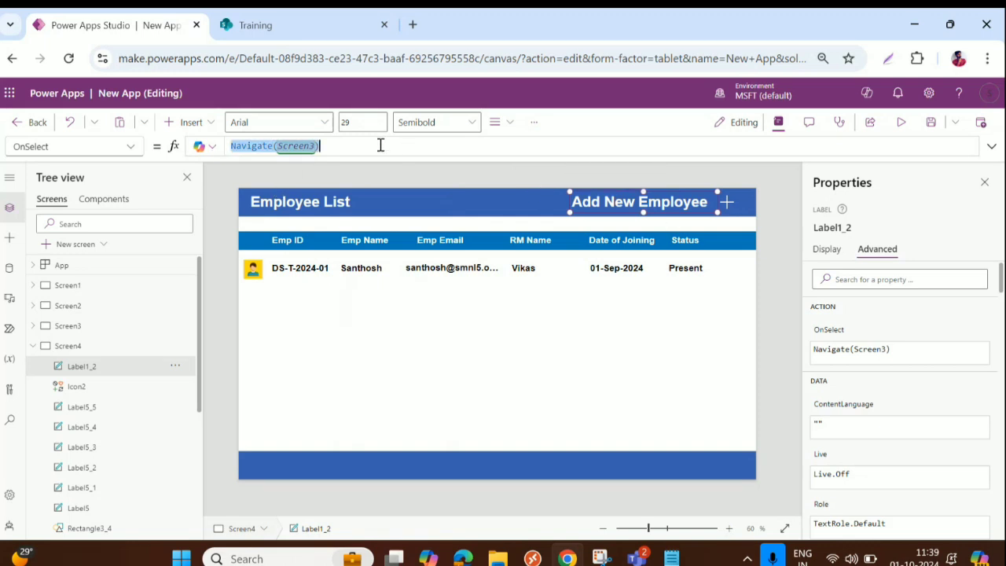
left_click(731, 203)
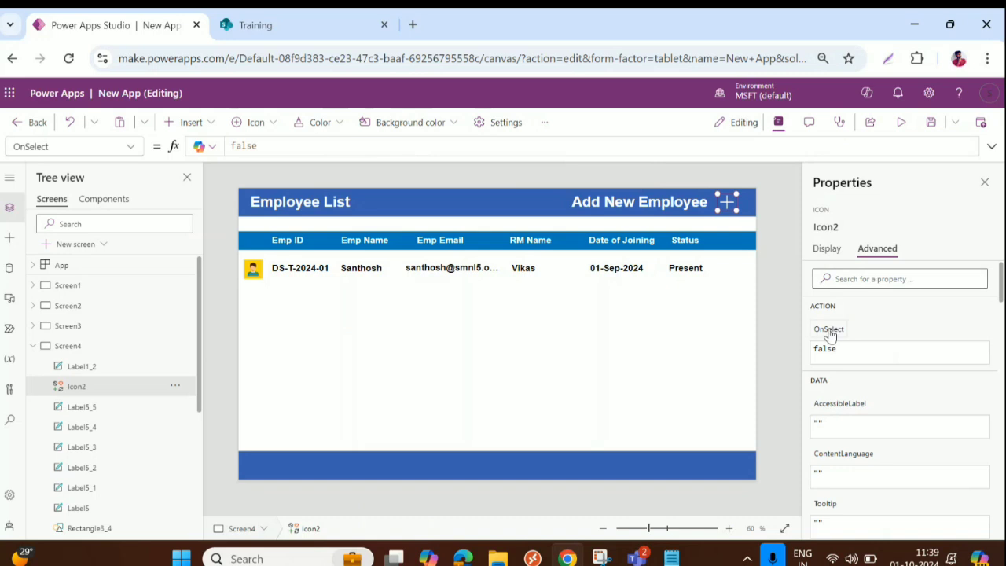
key("ctrl+a")
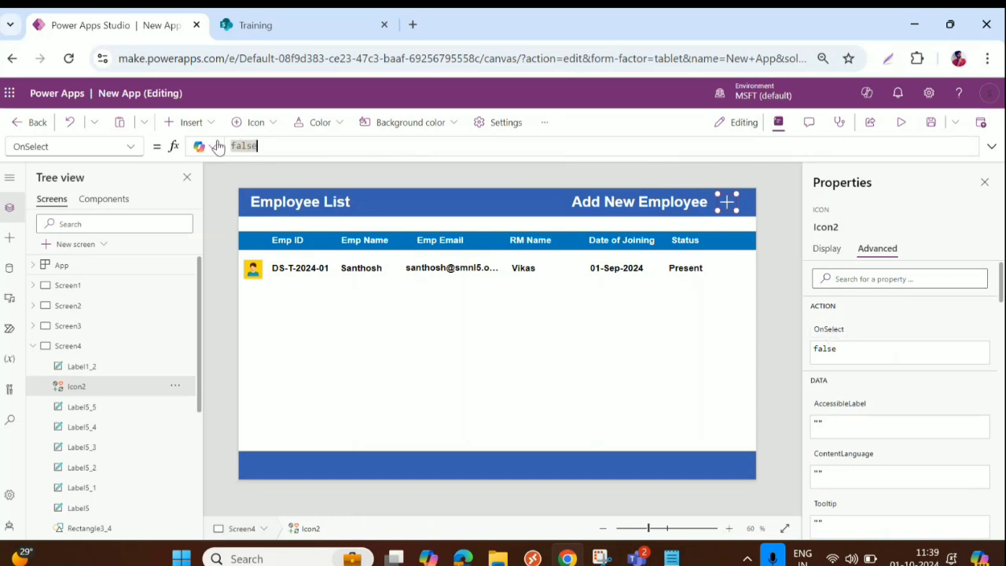
key("ctrl+v")
left_click_drag(259, 146, 235, 147)
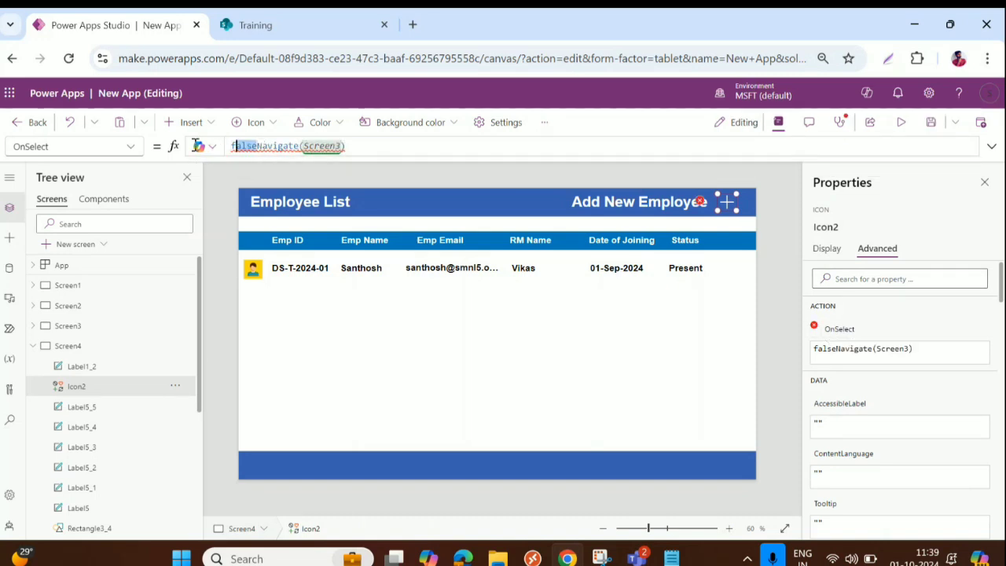
key("BackSpace")
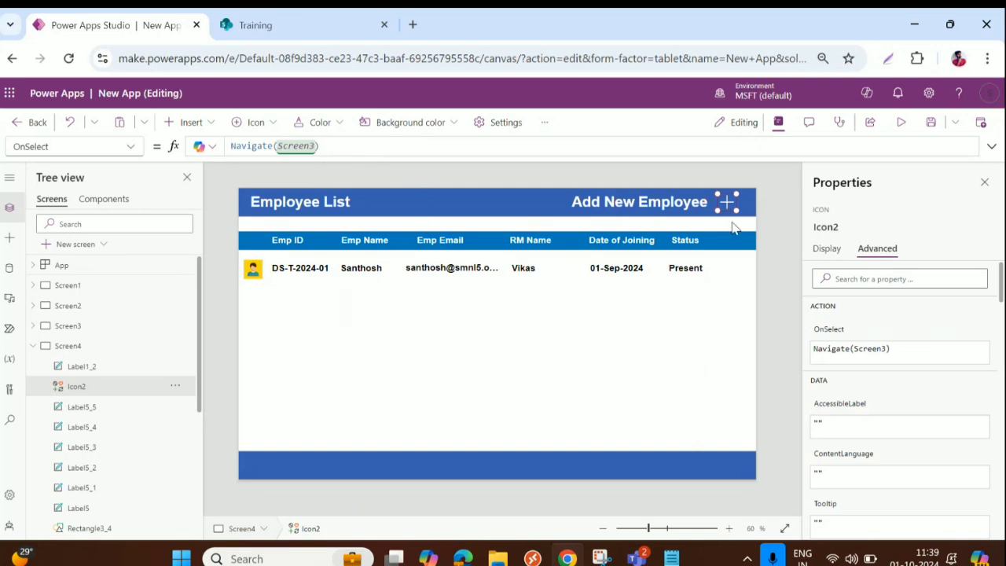
Step: Preview the app and confirm the plus icon opens the Add An Employee screen
left_click(901, 122)
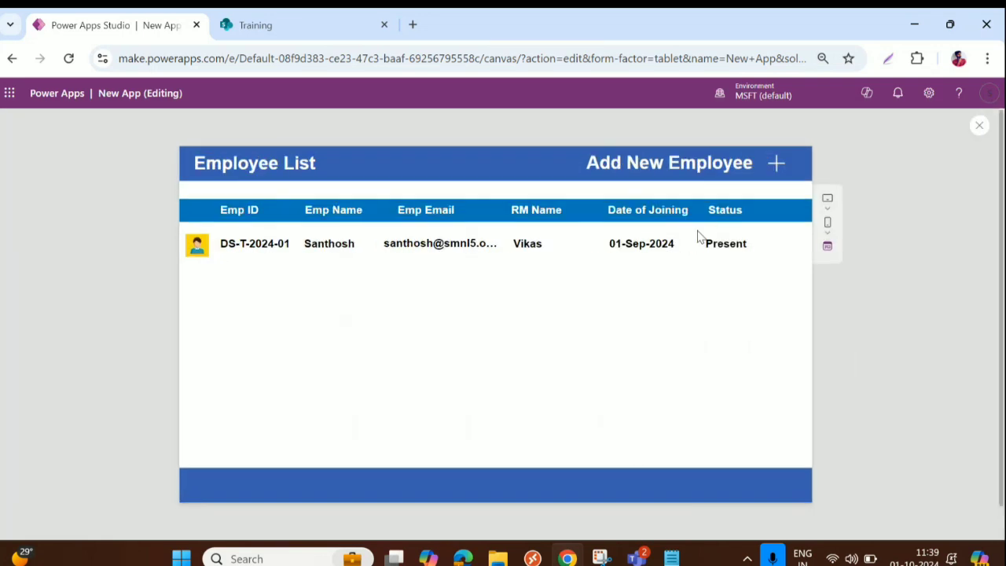
left_click(776, 164)
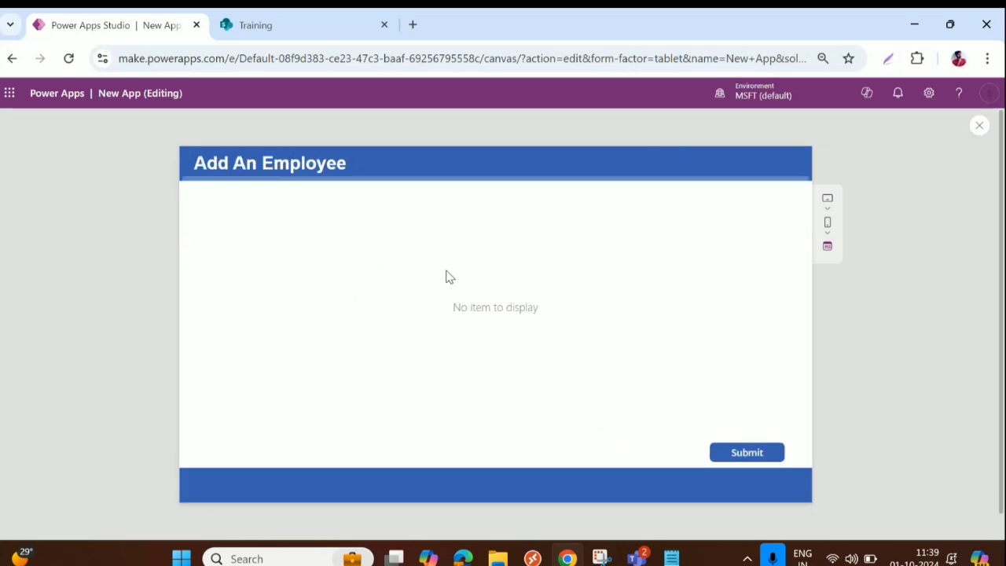
left_click(979, 135)
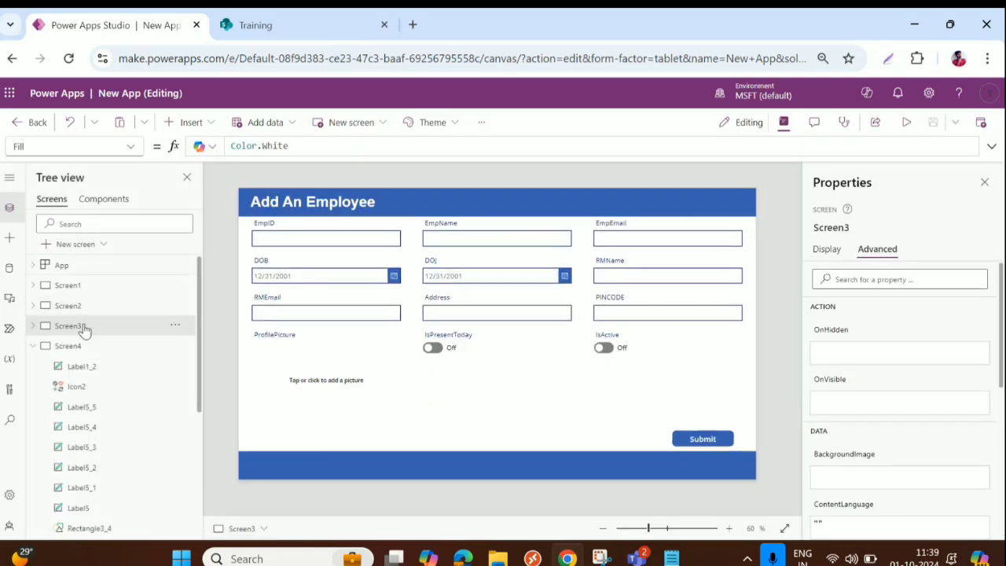
Step: Reselect the Add New Employee label on Employee List and review its navigation formula
left_click(69, 346)
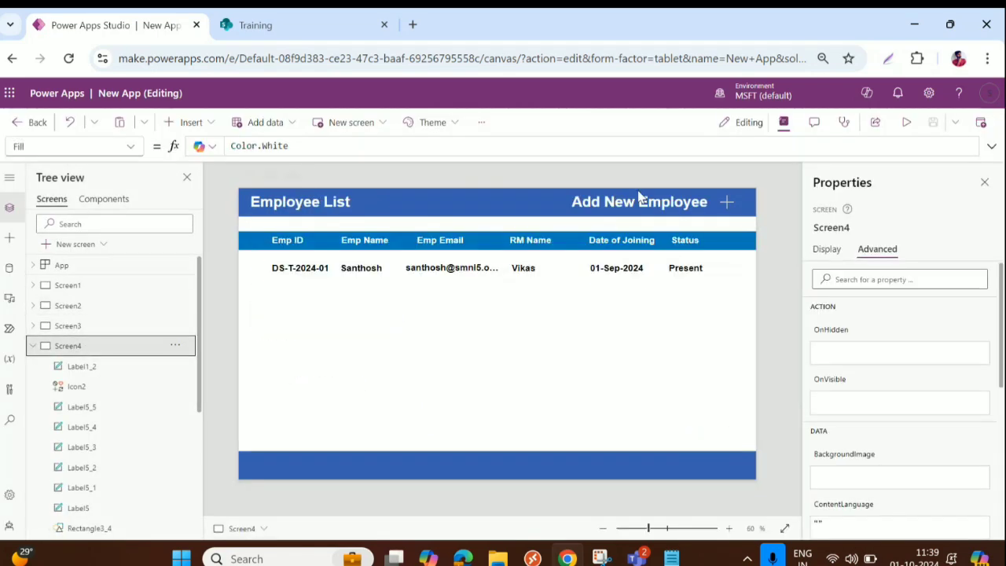
left_click(642, 200)
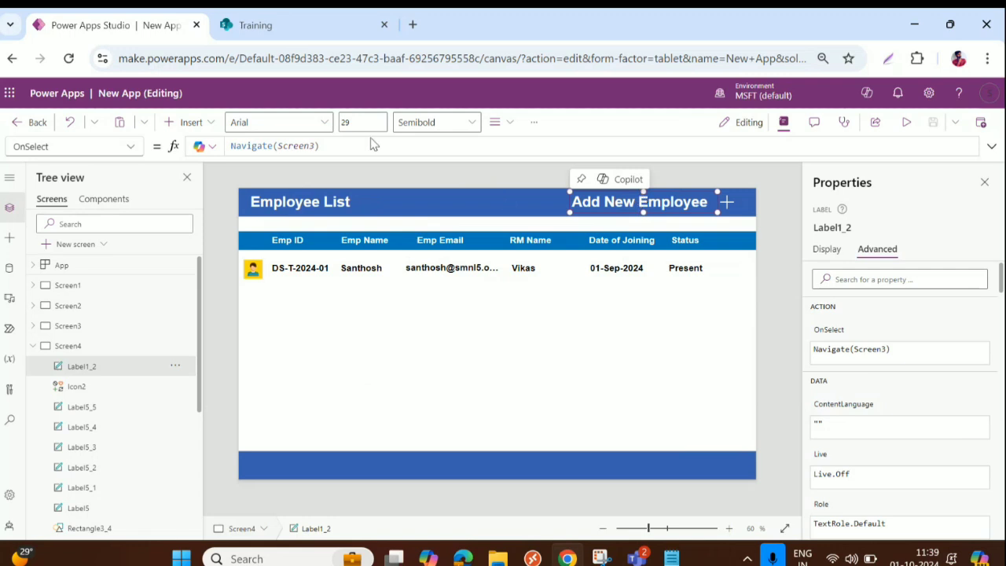
left_click(351, 147)
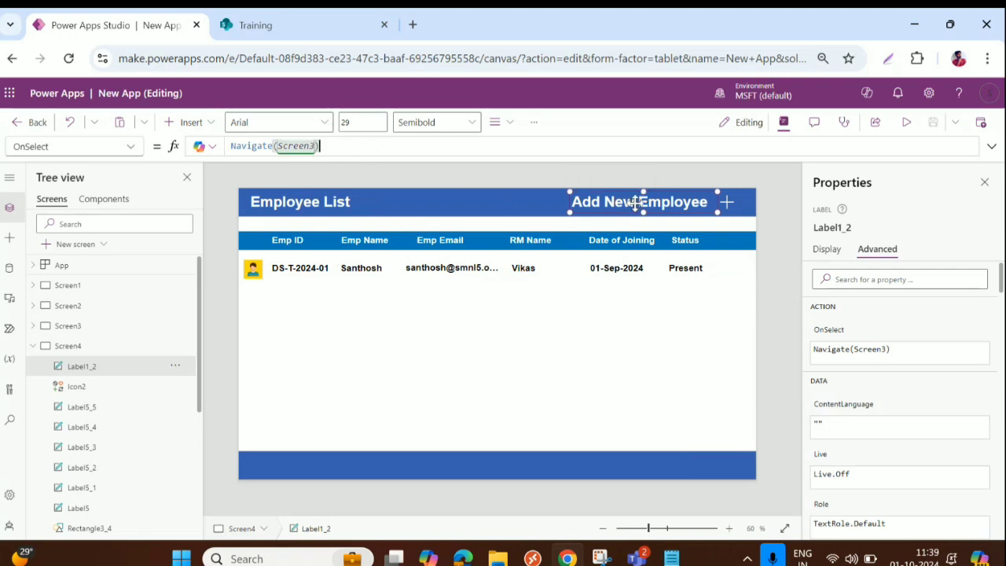
left_click(688, 201)
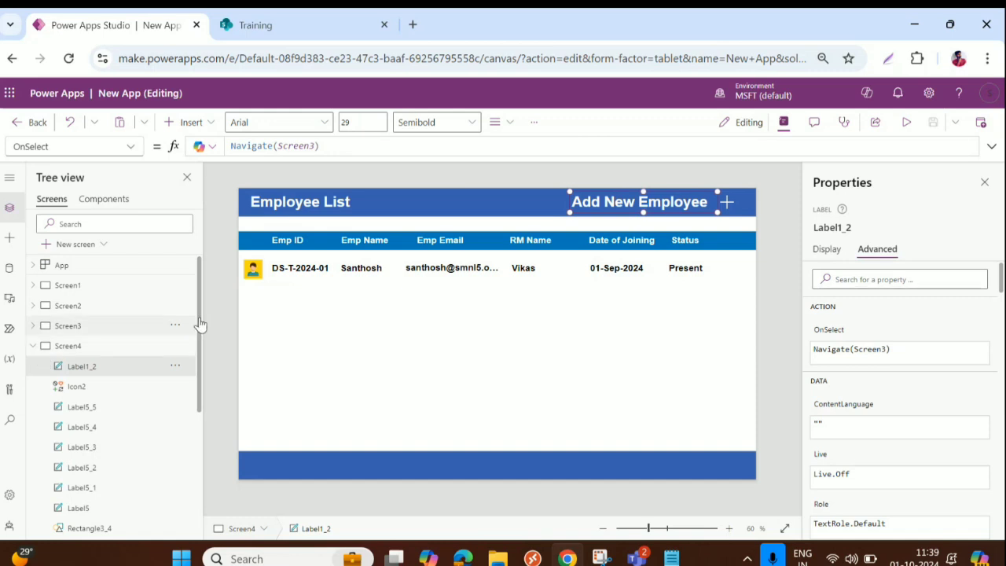
Step: Run the app again and follow the plus icon to the entry screen
left_click(906, 122)
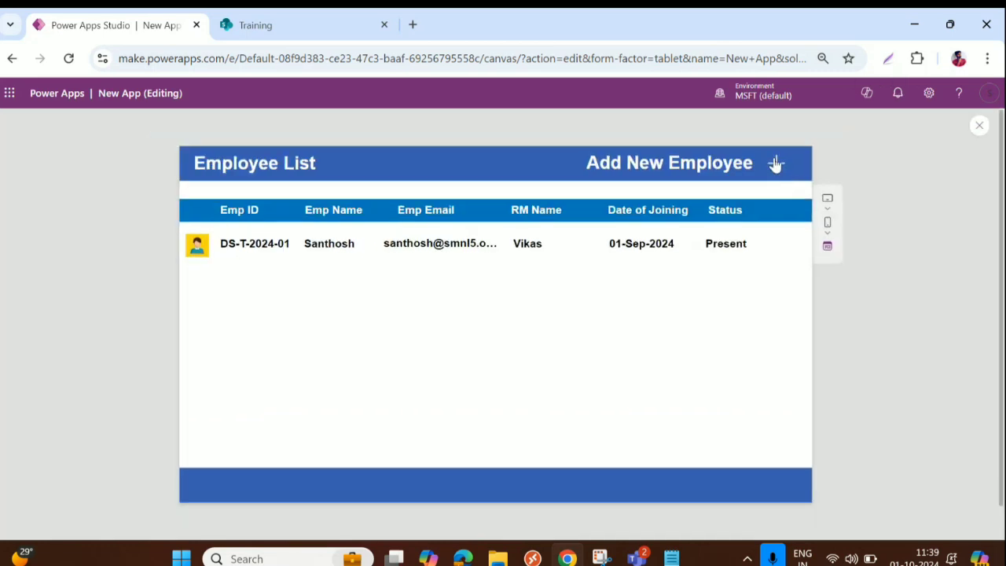
left_click(775, 164)
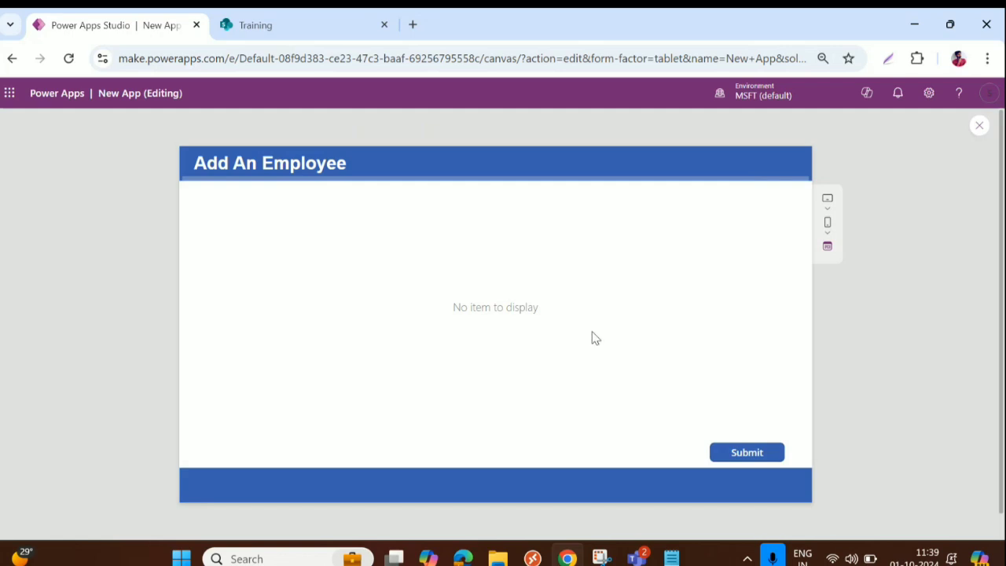
left_click(979, 125)
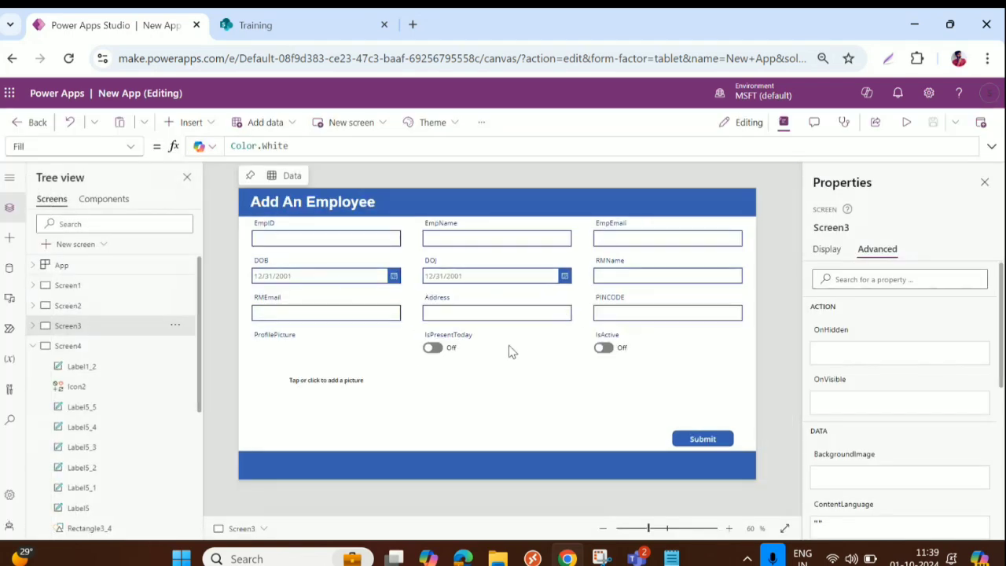
Step: Collapse Gallery2 and Screen4 in the Tree view
left_click(71, 347)
scroll(82, 414, "down", 3)
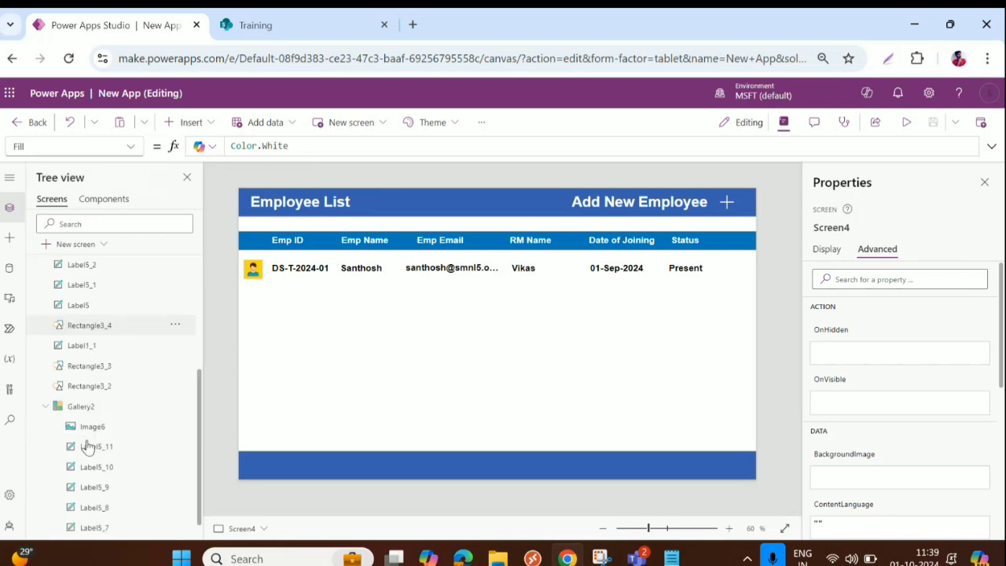
left_click(50, 387)
scroll(51, 365, "up", 3)
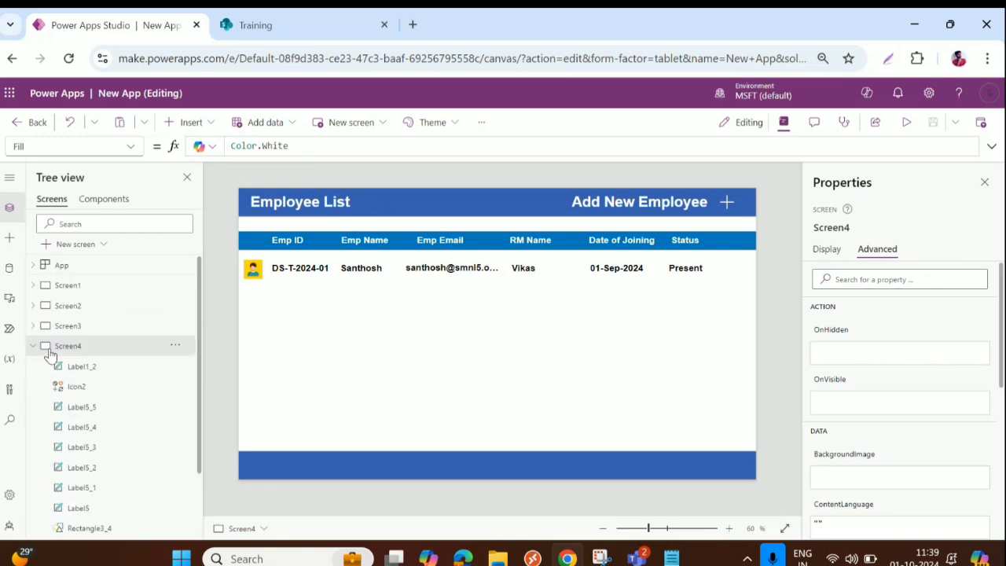
left_click(33, 347)
Step: Inspect the Add An Employee form's cards and Form2's Default mode, leaving it as New
left_click(67, 326)
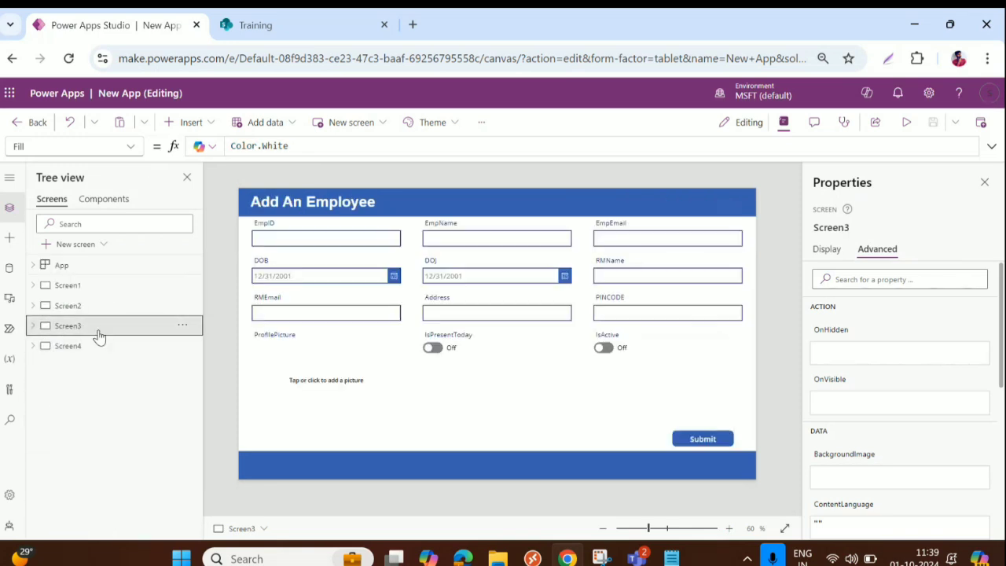
left_click(515, 318)
left_click(549, 368)
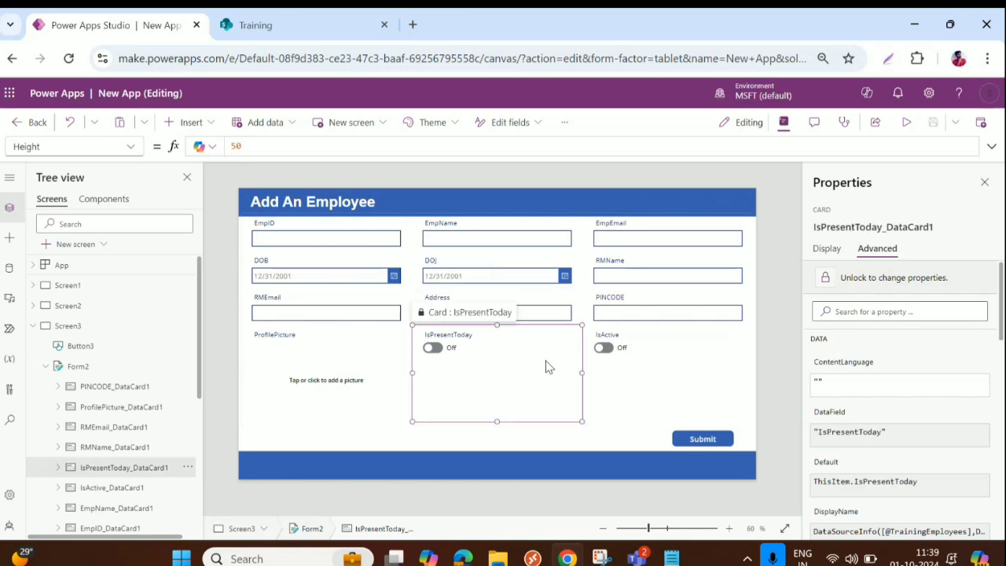
left_click(596, 355)
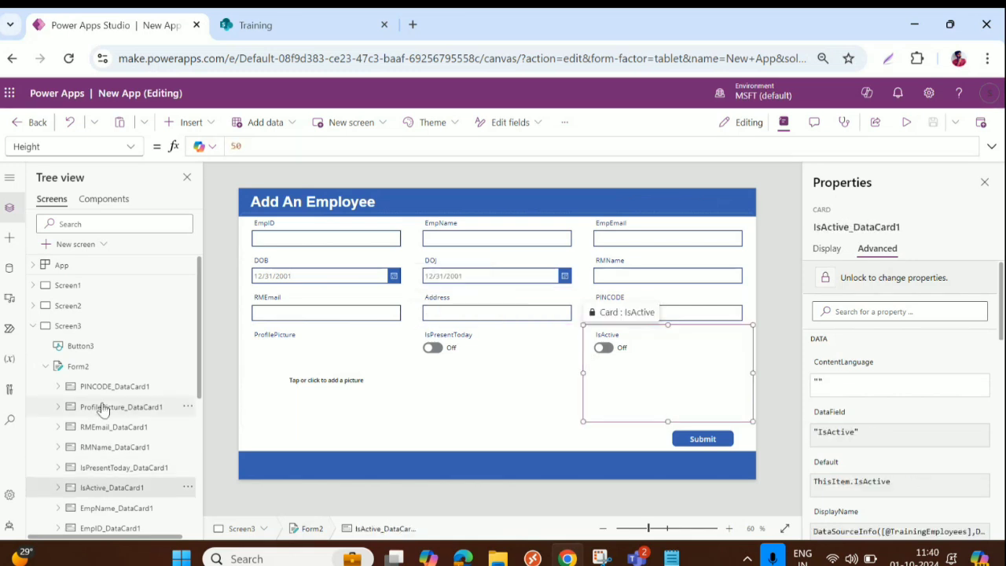
left_click(79, 367)
left_click(824, 249)
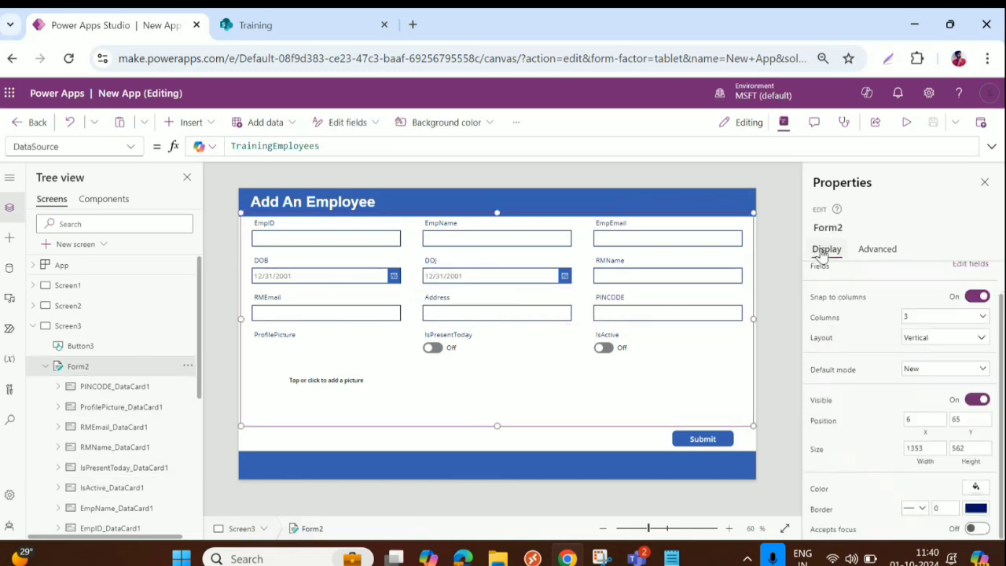
left_click(948, 371)
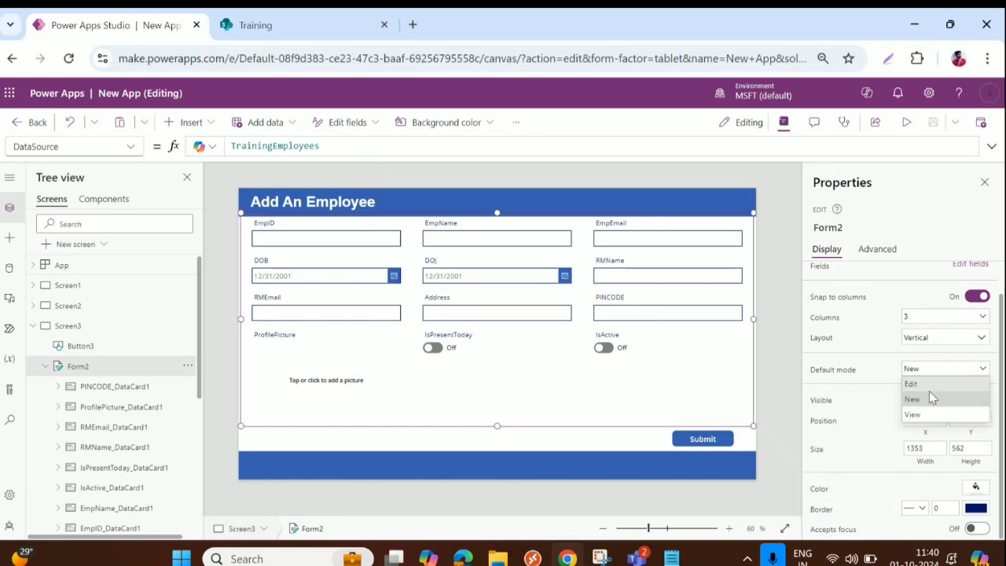
left_click(926, 401)
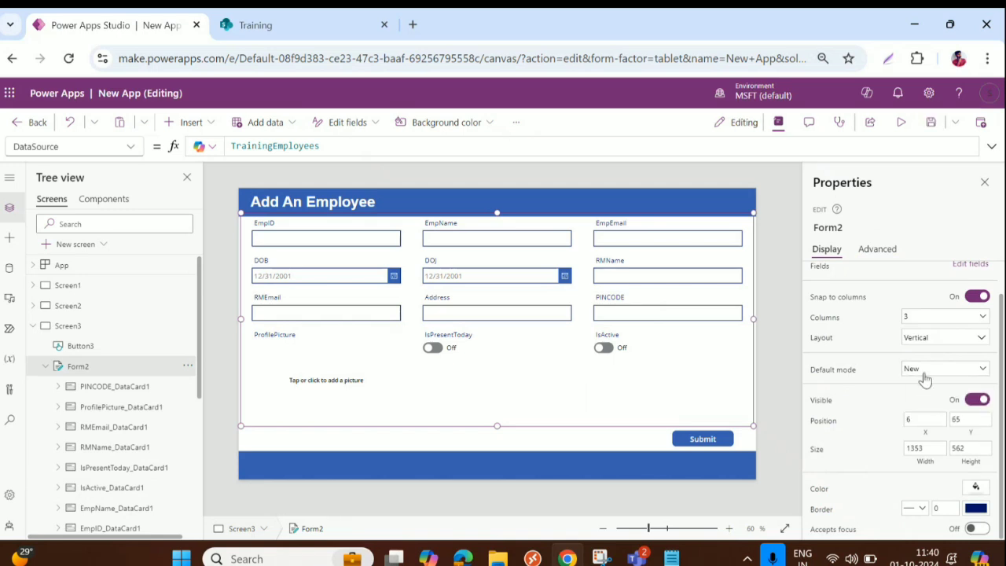
left_click(853, 228)
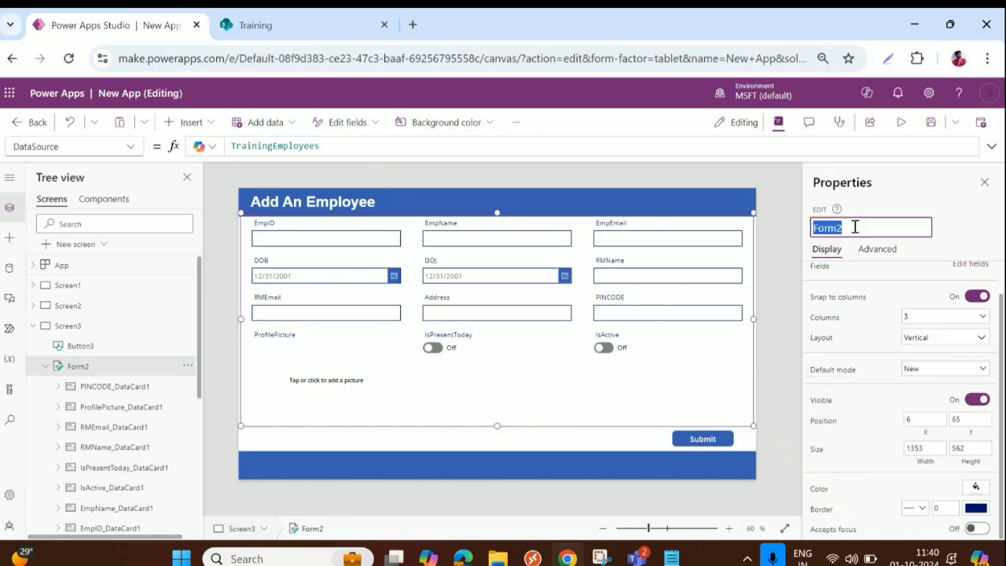
Step: Set Screen3's OnVisible formula to Form2.DisplayMode.Edit
left_click(66, 325)
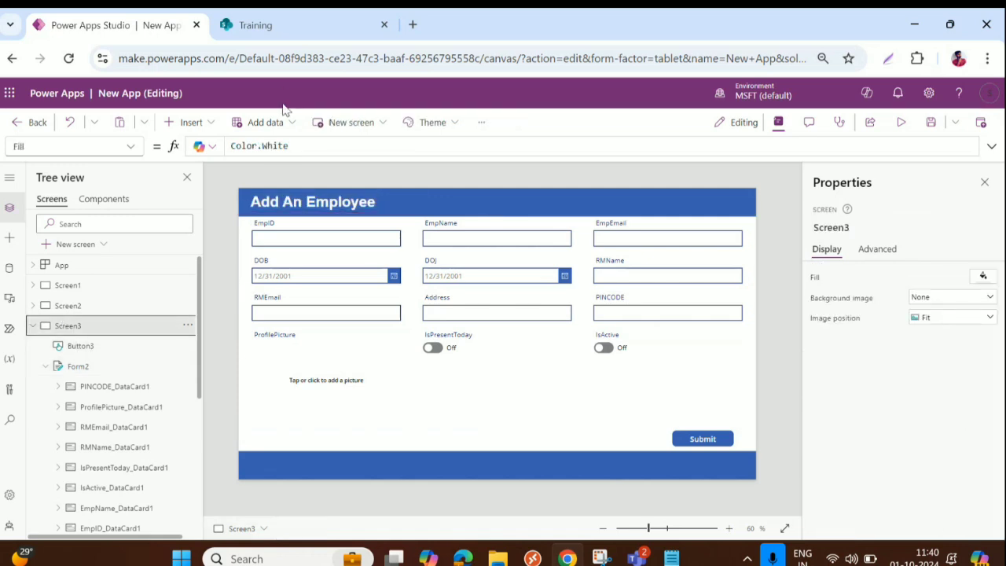
left_click(126, 147)
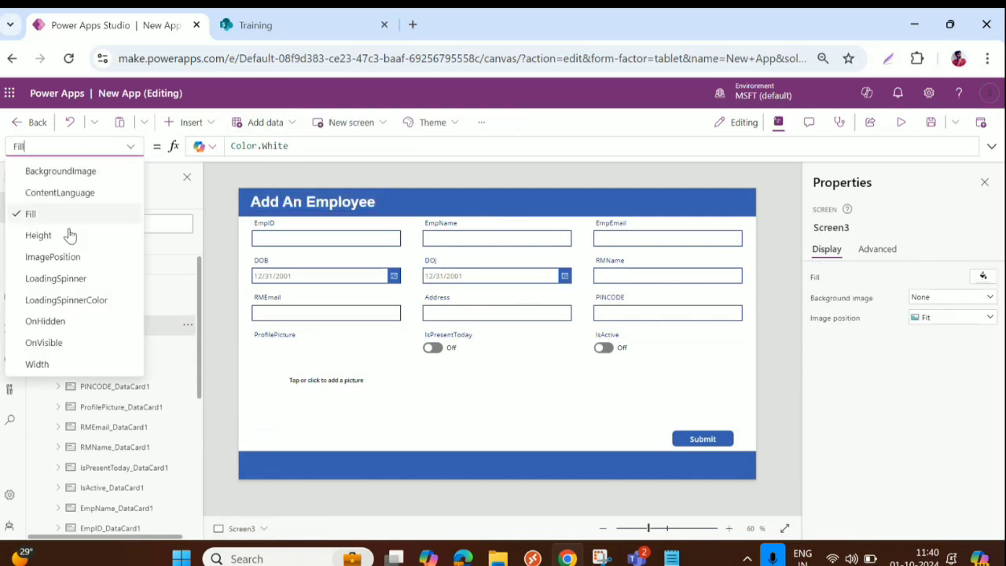
left_click(47, 339)
left_click(272, 148)
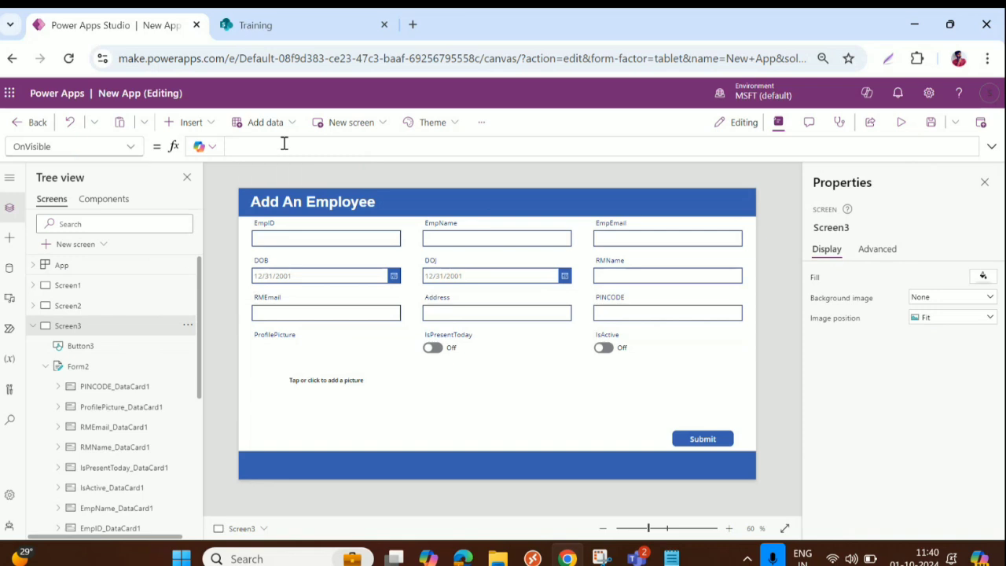
type("Form2.")
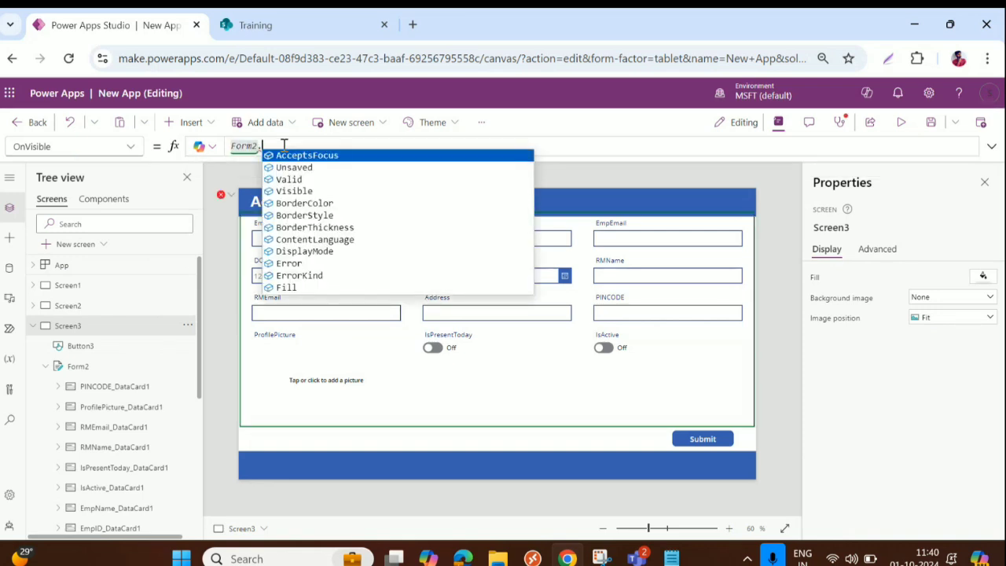
left_click(324, 251)
type("=")
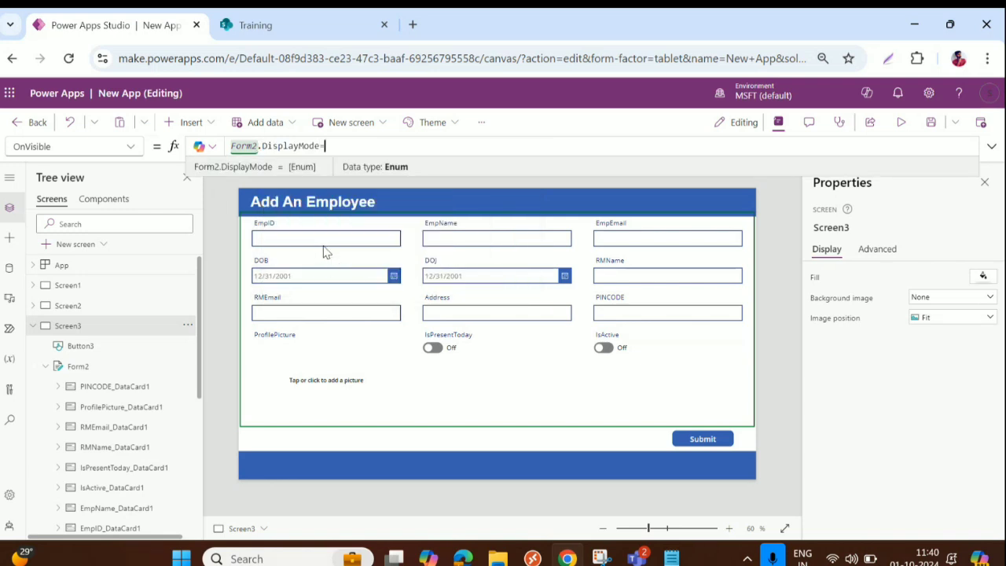
key("BackSpace")
type(".")
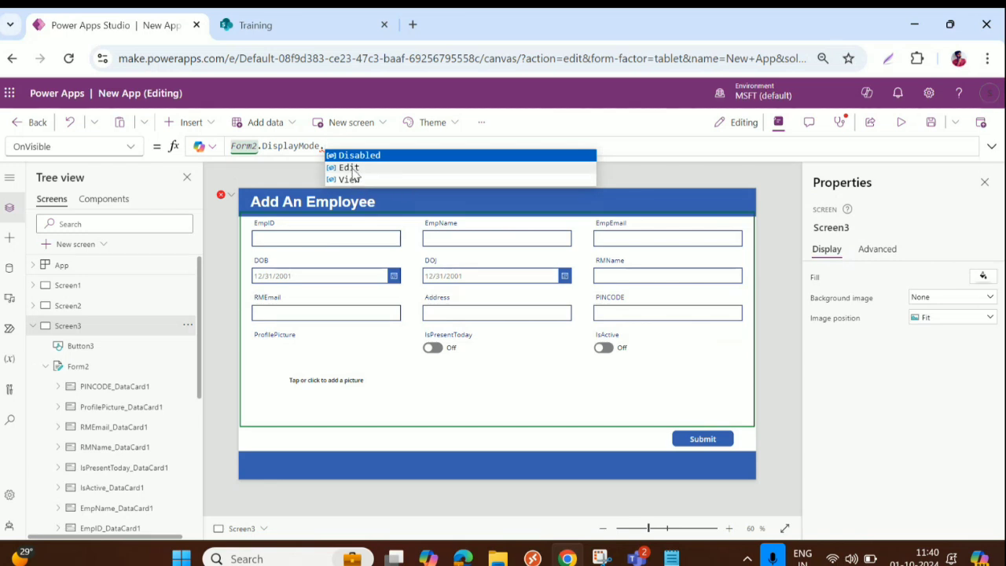
left_click(351, 167)
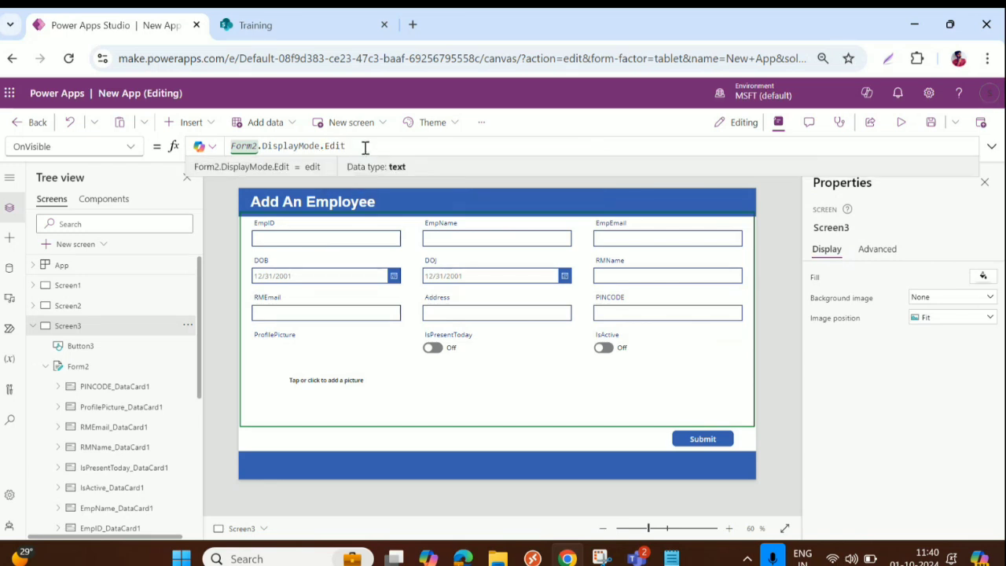
Step: Preview briefly, then switch Form2's Default mode to Edit and back to New
left_click(901, 122)
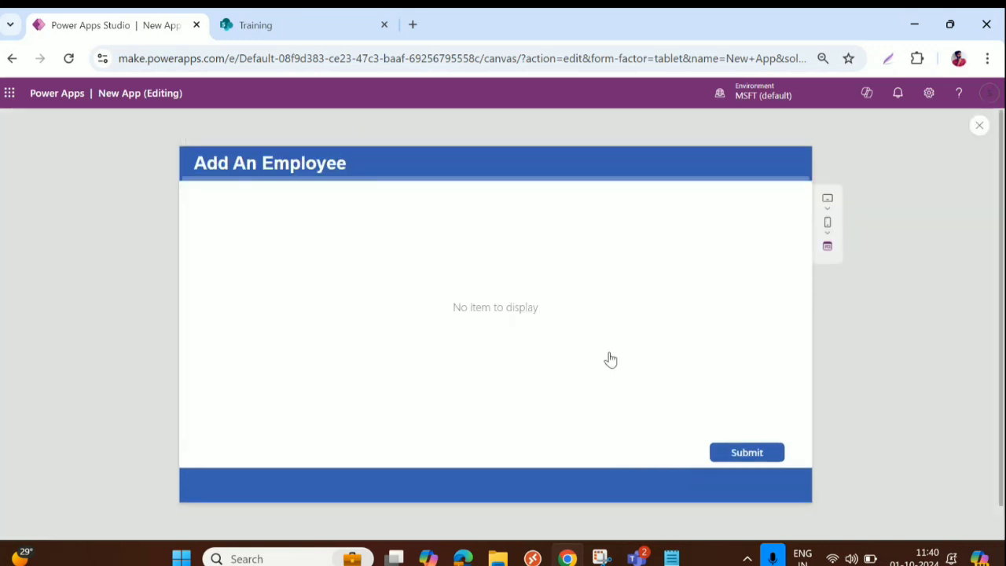
key("Escape")
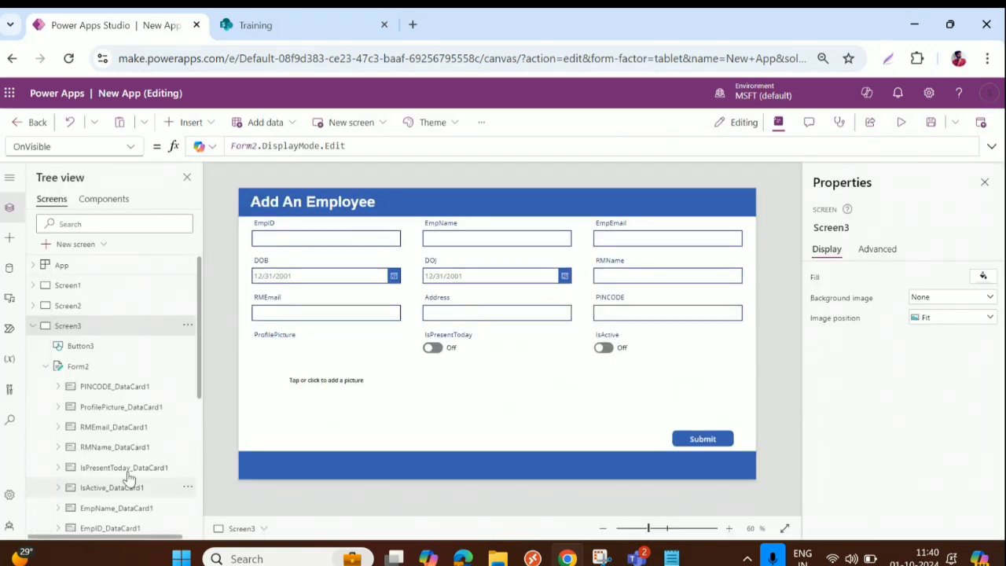
left_click(95, 364)
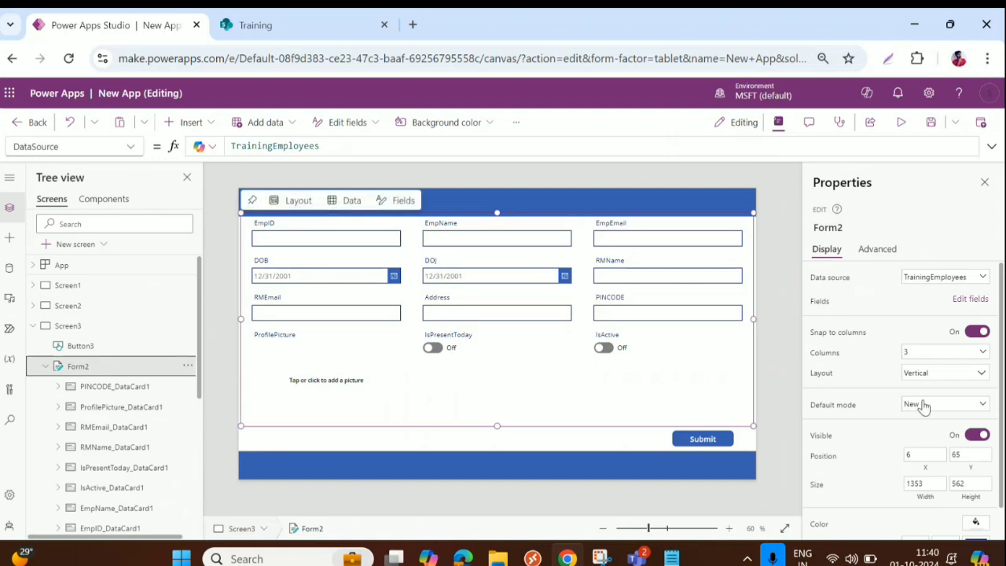
left_click(920, 404)
left_click(925, 424)
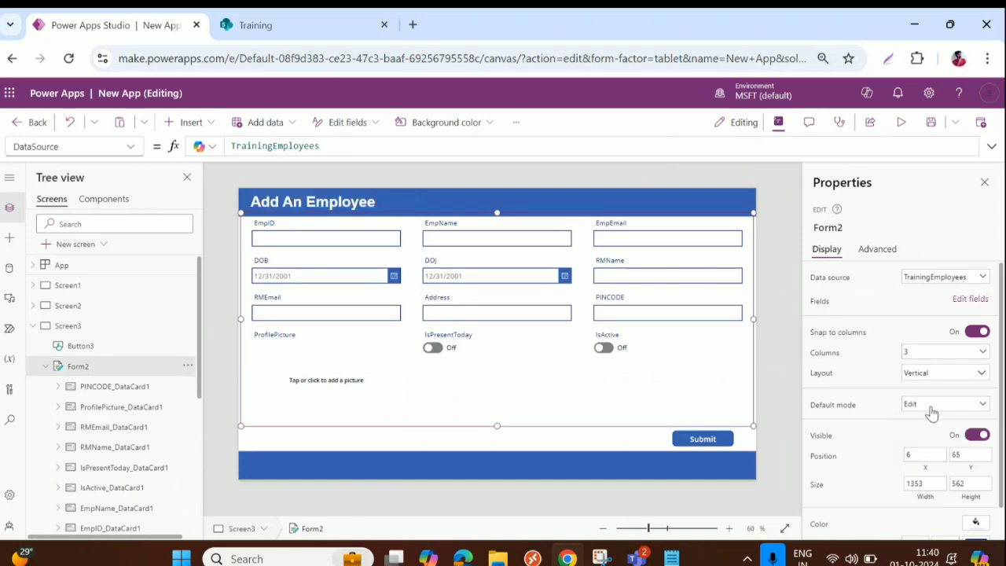
left_click(933, 409)
left_click(925, 438)
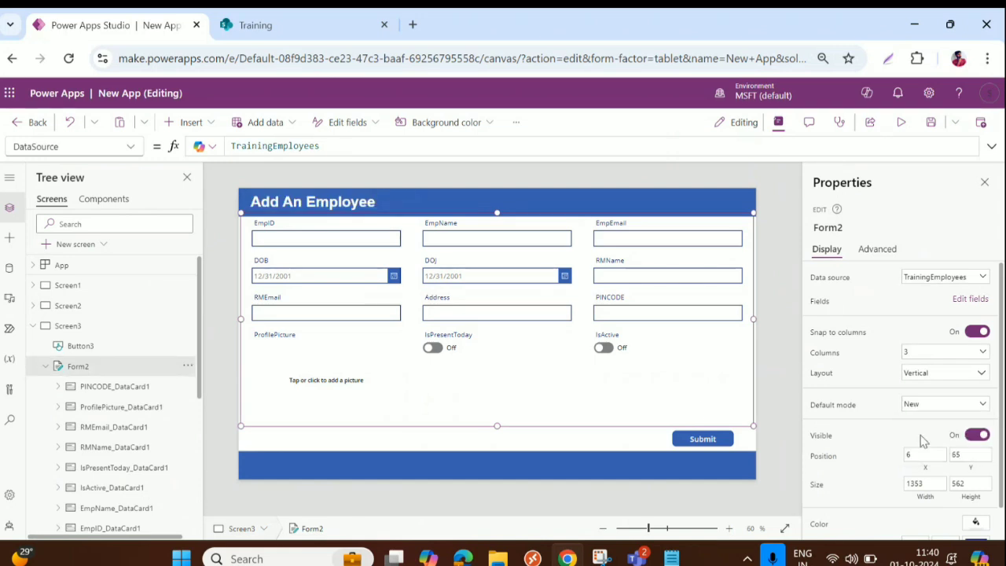
Step: Preview the form and start typing an EmpID value beginning with "D"
left_click(901, 123)
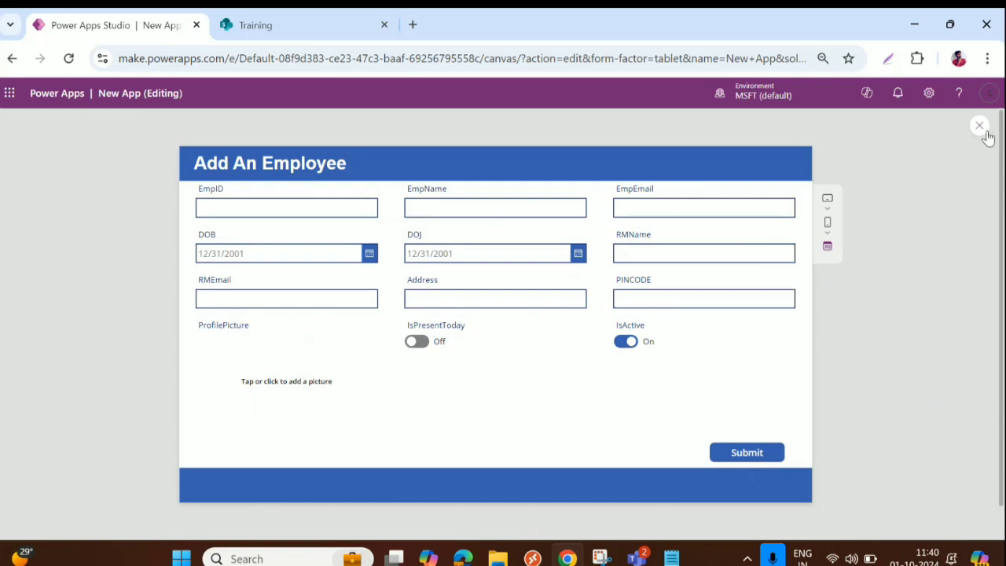
left_click(302, 209)
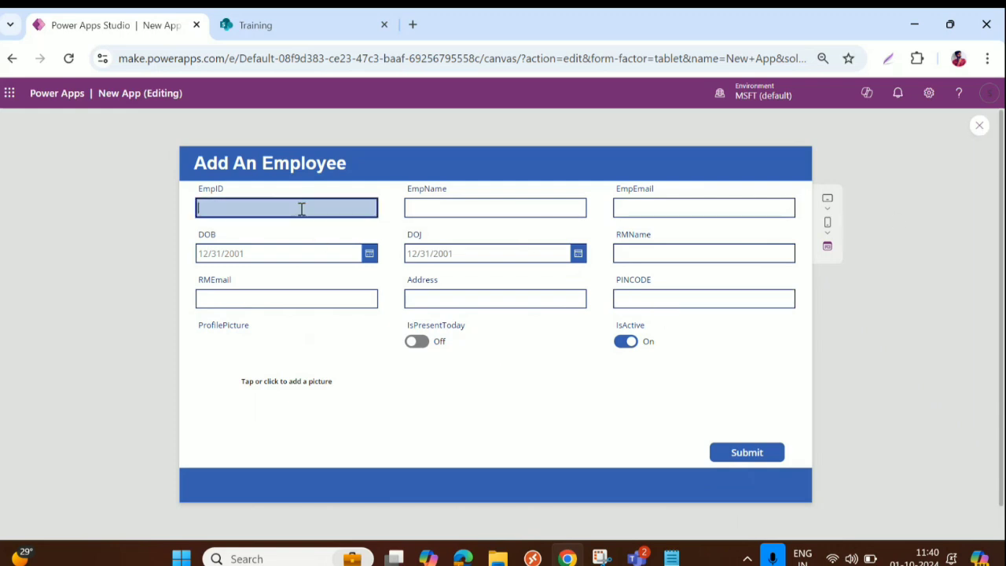
type("DS-T-2024-02")
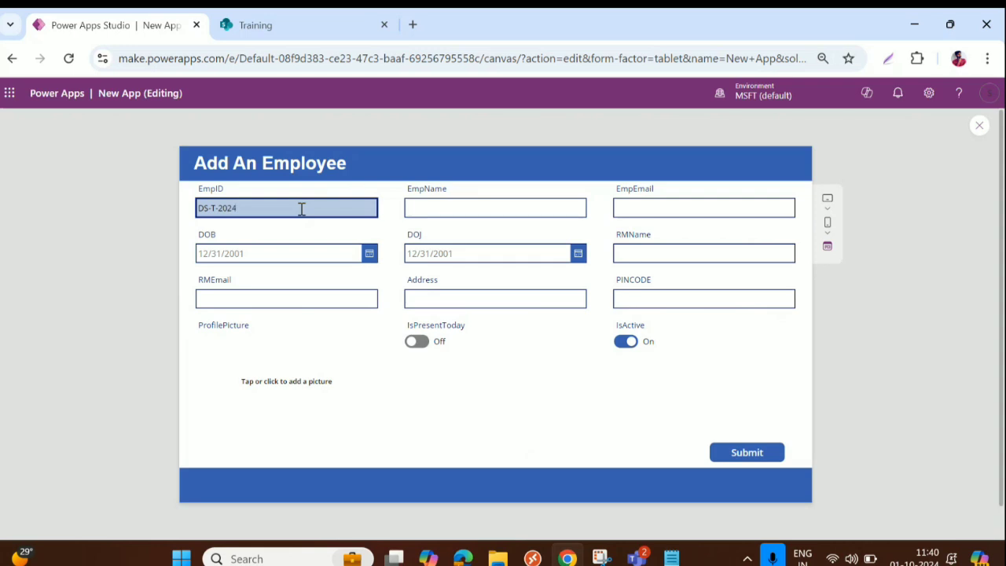
left_click(479, 205)
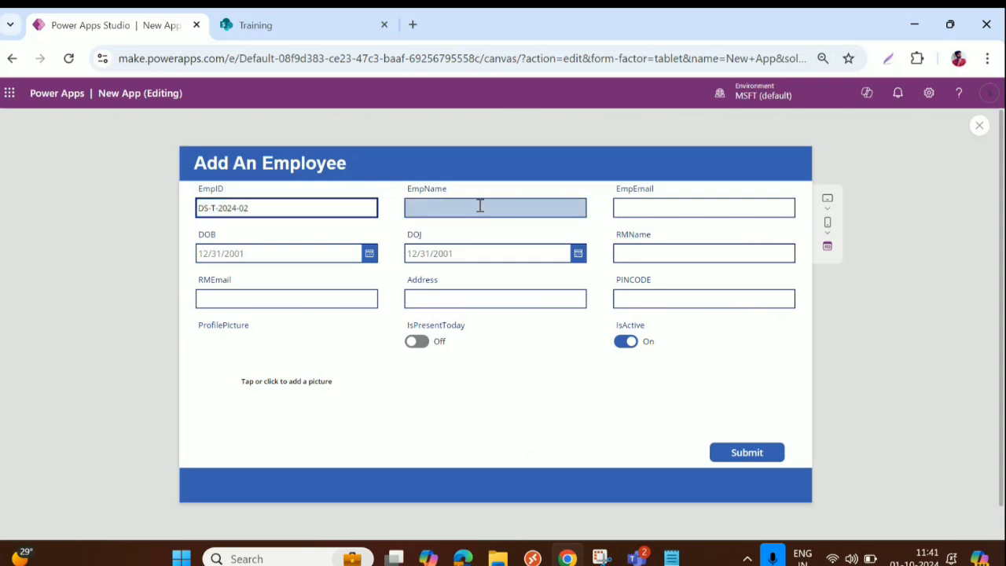
type("Sec")
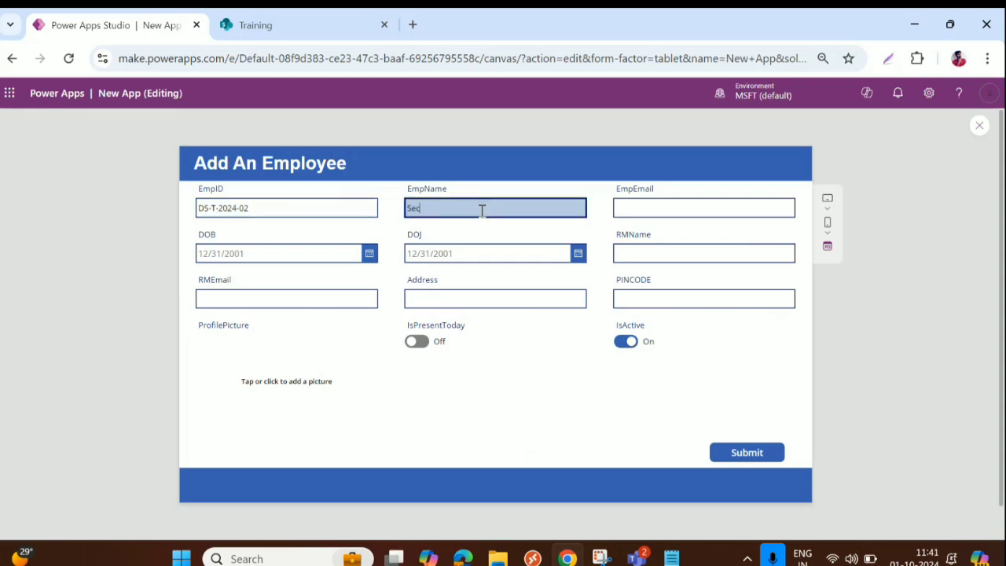
key("BackSpace")
key("BackSpace")
key("BackSpace")
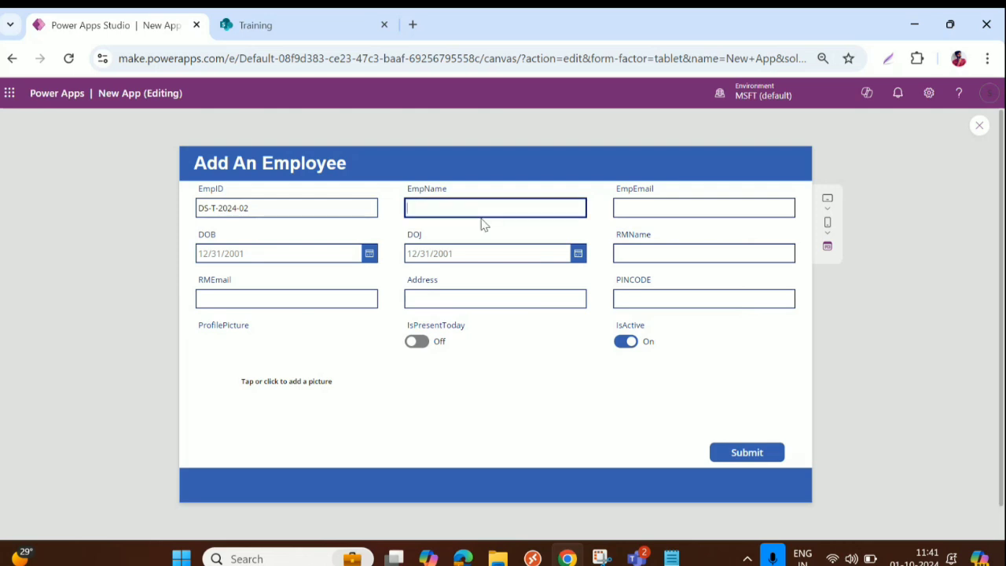
type("EMployee name 2")
left_click(625, 204)
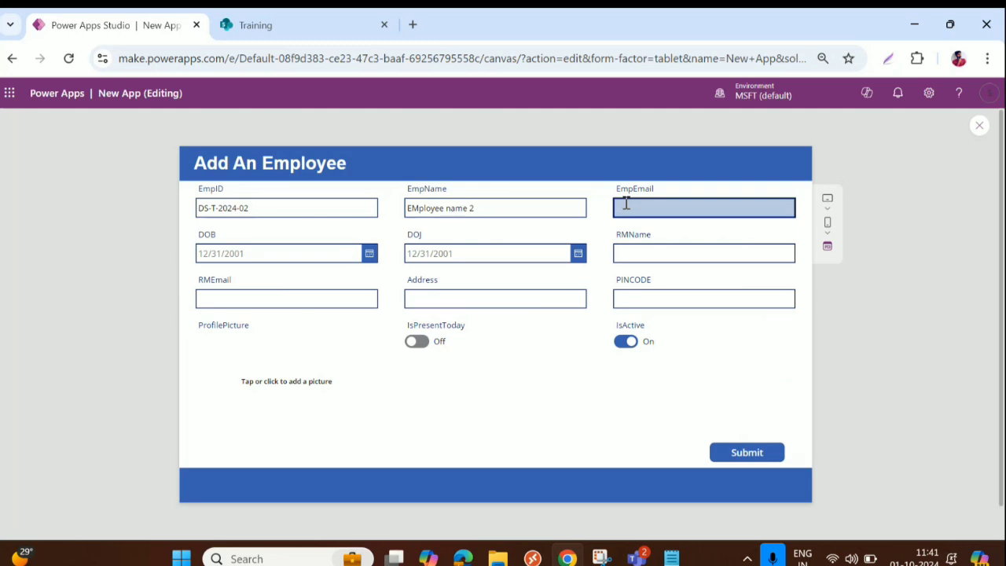
type("Form2")
left_click_drag(650, 207, 591, 207)
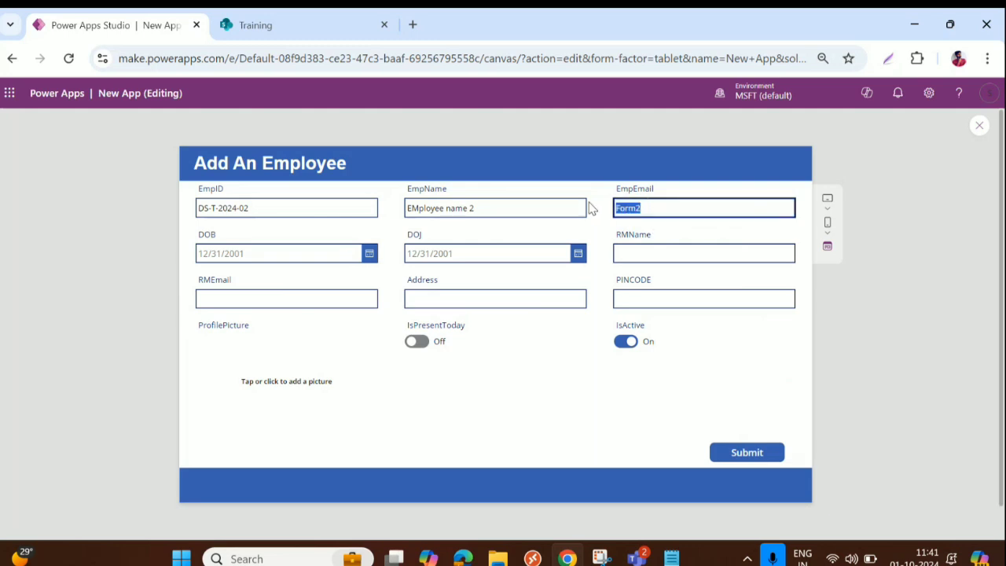
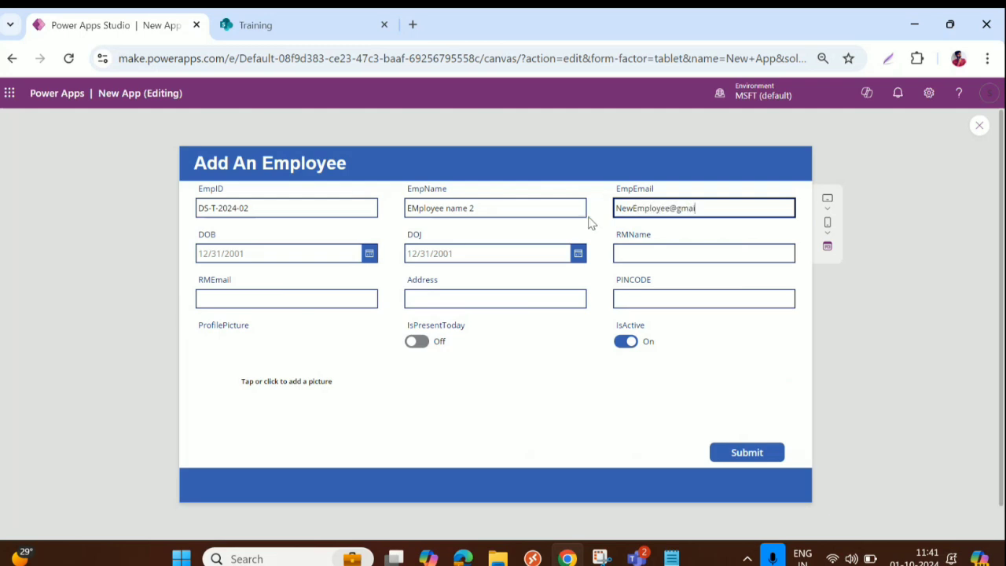
Step: Pick DOB 9/10/2024 and DOJ 9/2/2024 from the calendar pickers
left_click(370, 256)
left_click(212, 330)
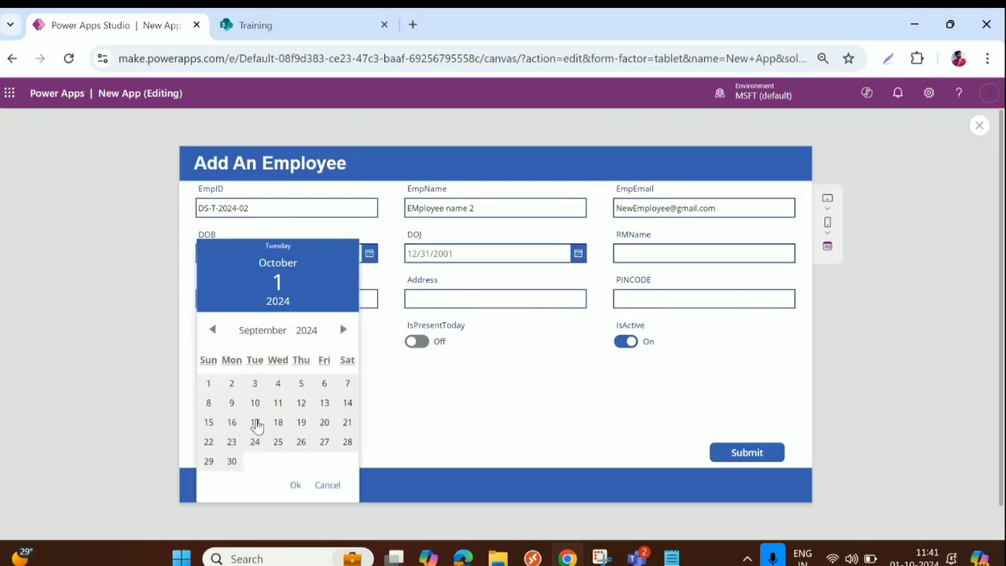
left_click(255, 402)
left_click(294, 485)
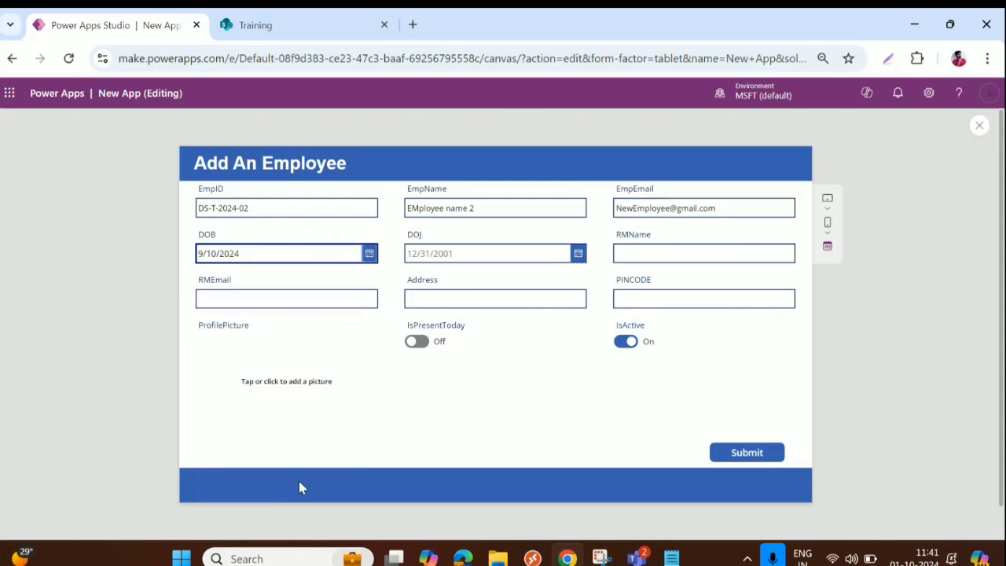
left_click(578, 253)
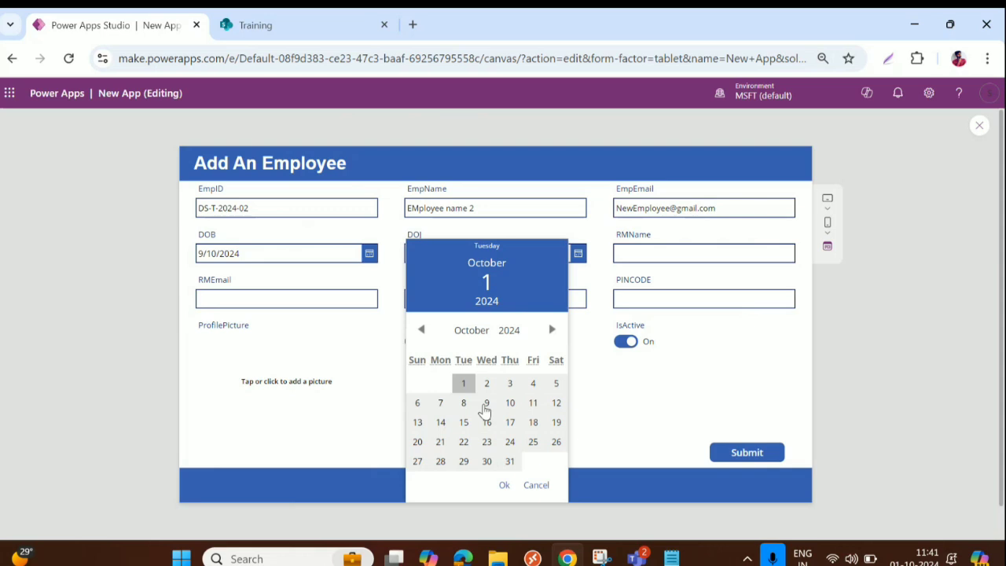
left_click(422, 329)
left_click(440, 383)
left_click(507, 487)
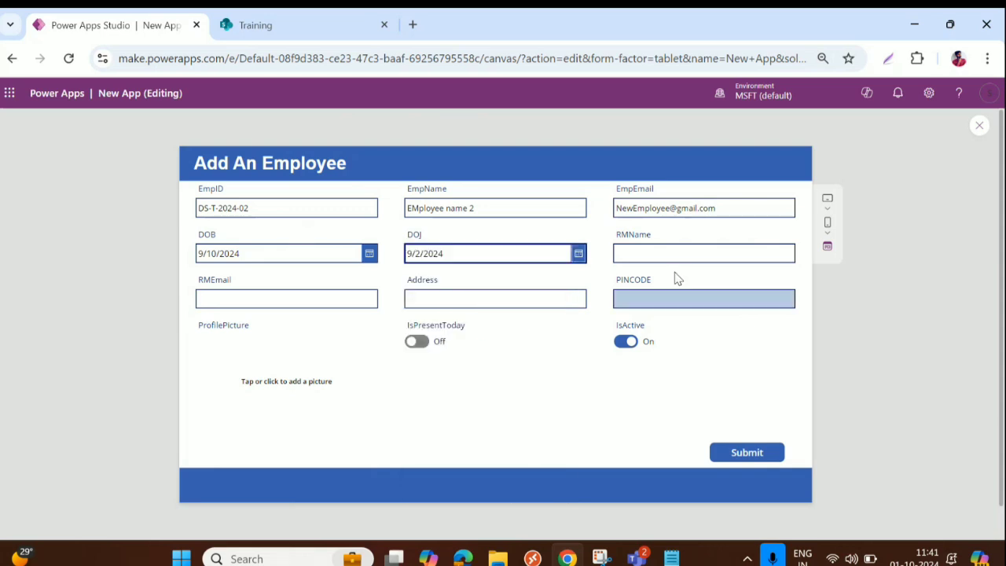
Step: Enter the manager's name, paste the copied email into RMEmail, and set Address to Pune
left_click(676, 252)
type("Santhosh")
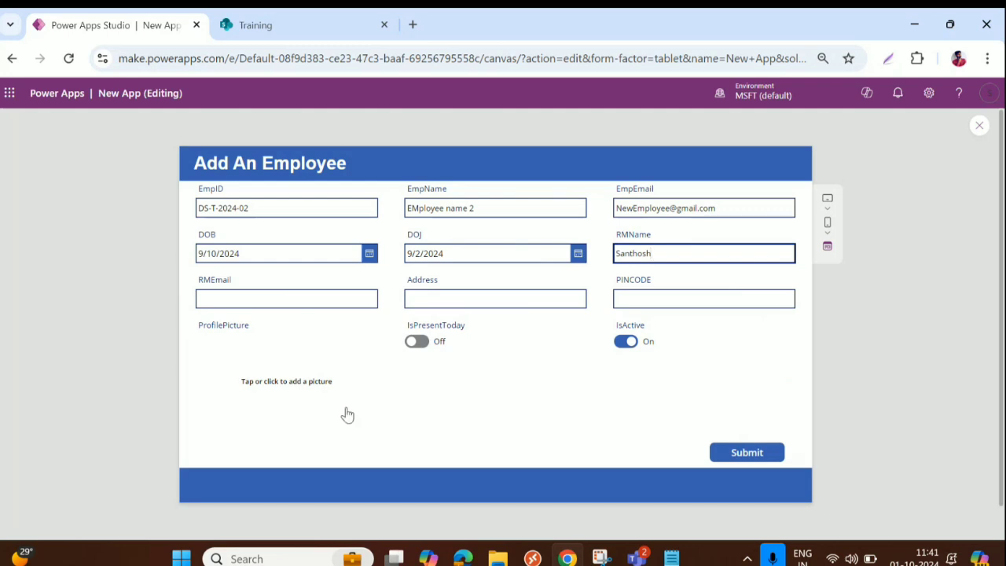
left_click(716, 208)
triple_click(717, 208)
key("ctrl+c")
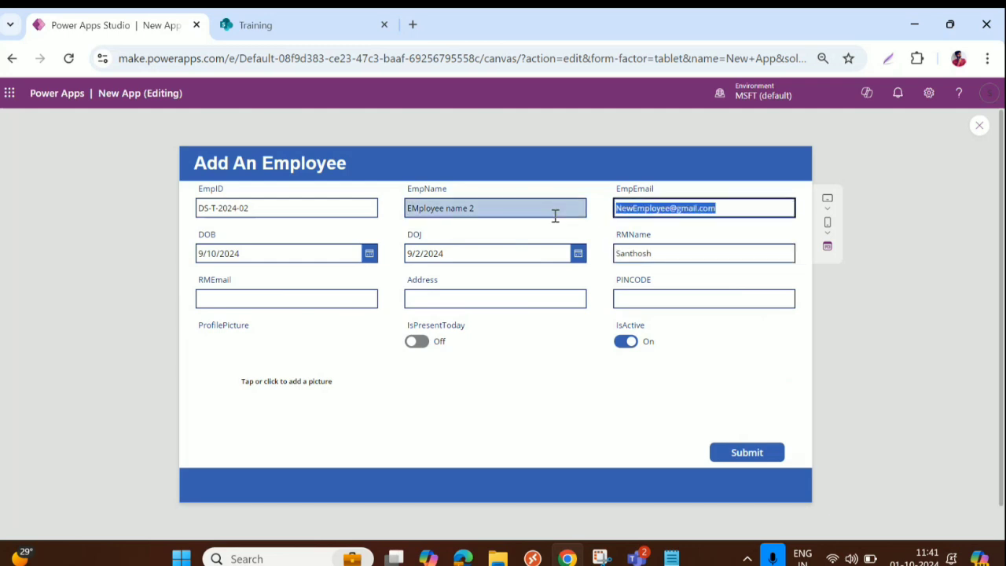
left_click(285, 299)
key("ctrl+v")
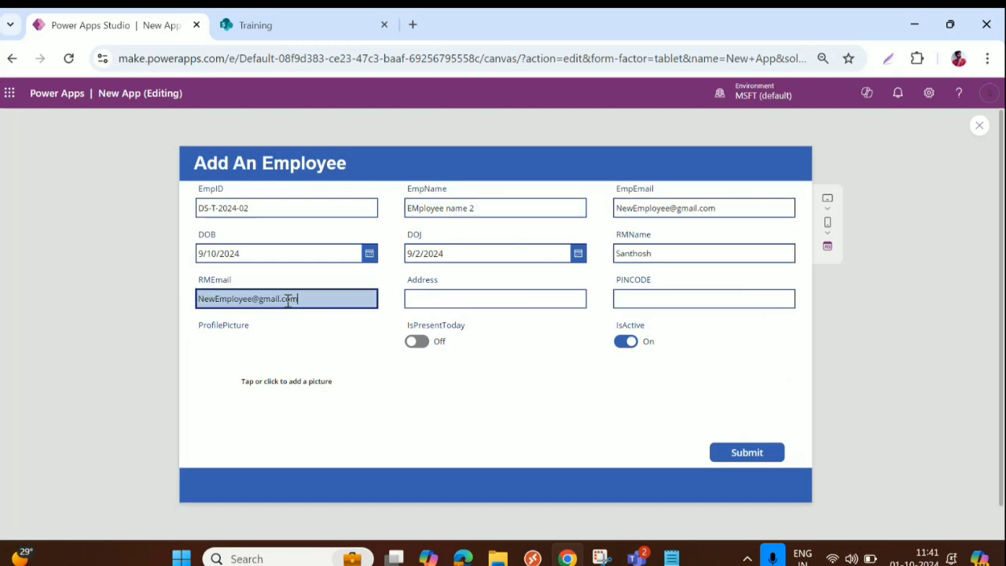
left_click(447, 300)
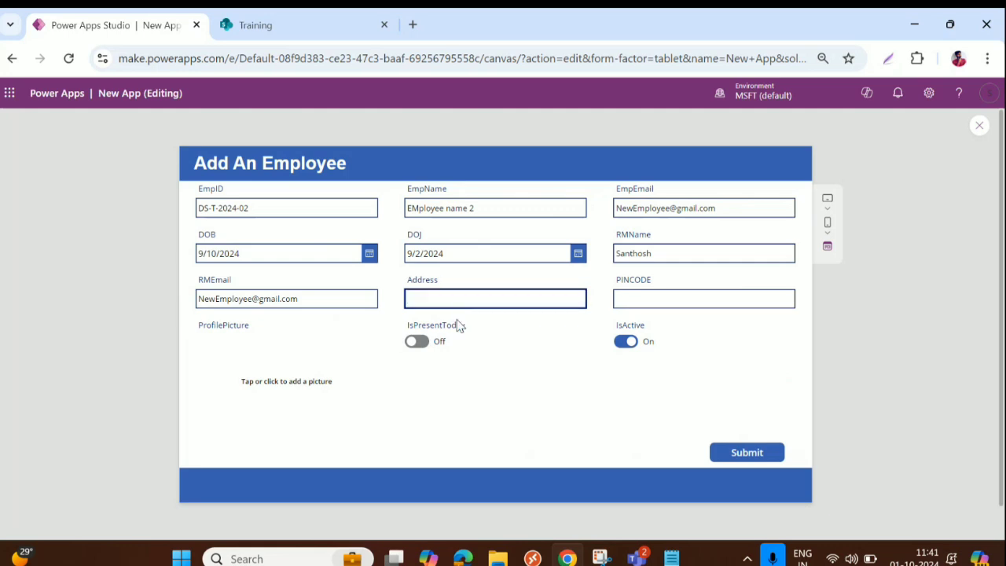
type("Pune")
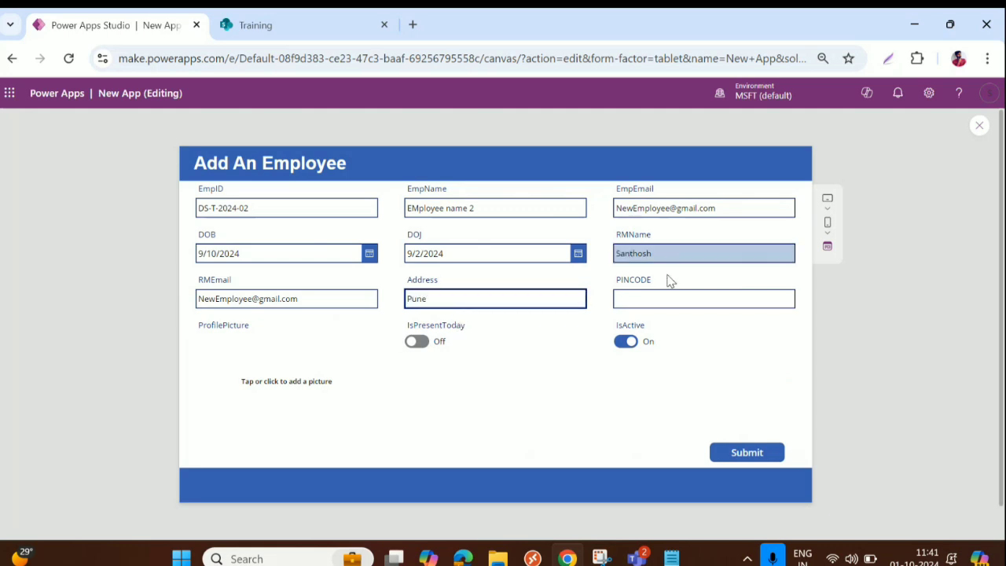
left_click(649, 300)
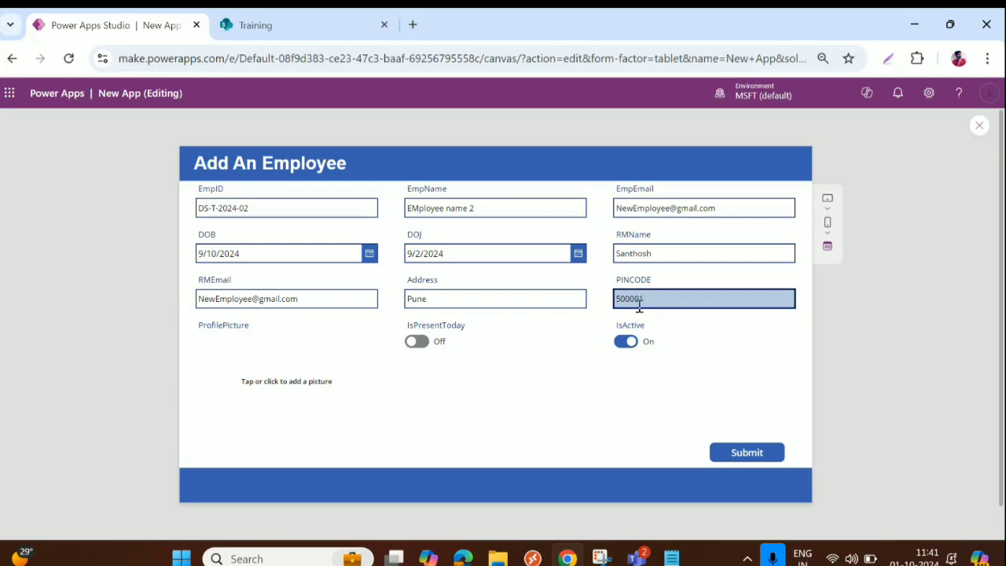
Step: Load an images file as the employee's profile picture
left_click(288, 386)
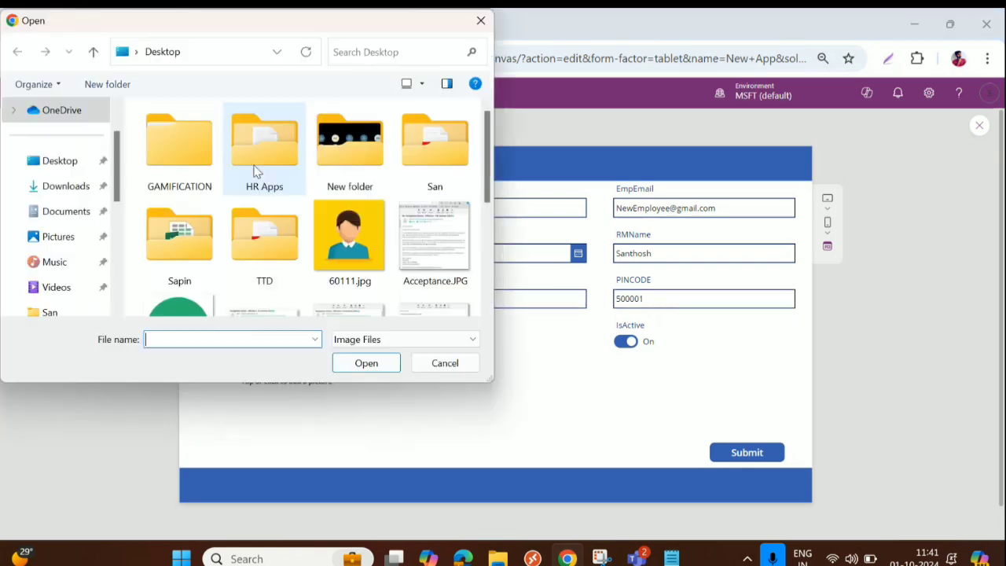
scroll(236, 197, "down", 5)
scroll(187, 218, "up", 1)
left_click(179, 145)
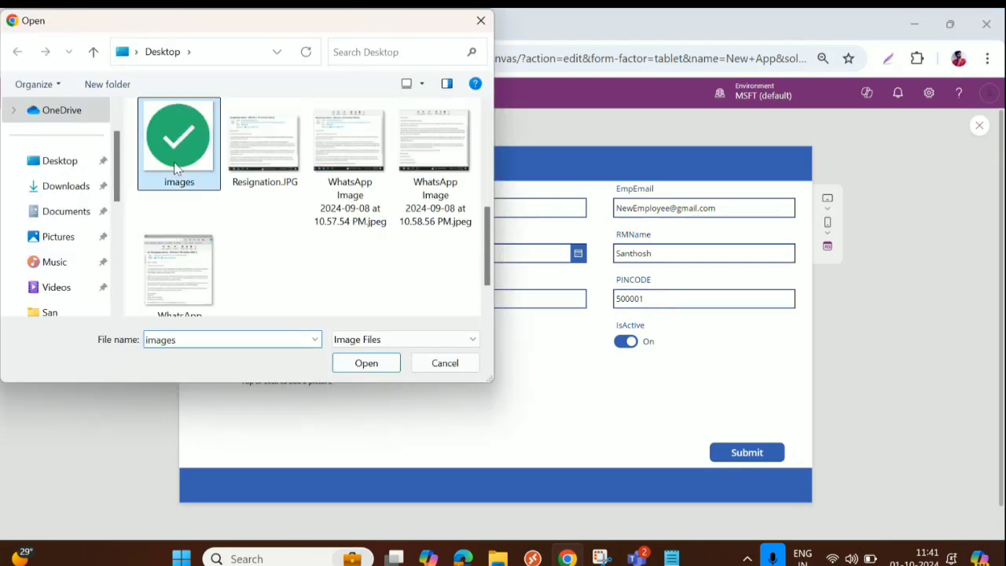
left_click(367, 363)
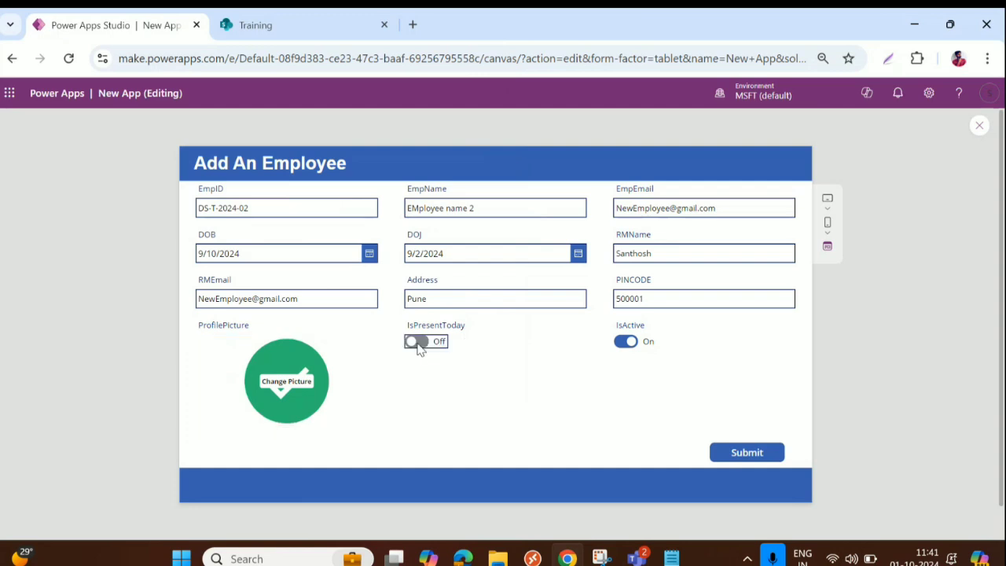
Step: Turn IsPresentToday on, submit the new employee, and dismiss the success message
left_click(417, 342)
left_click(771, 453)
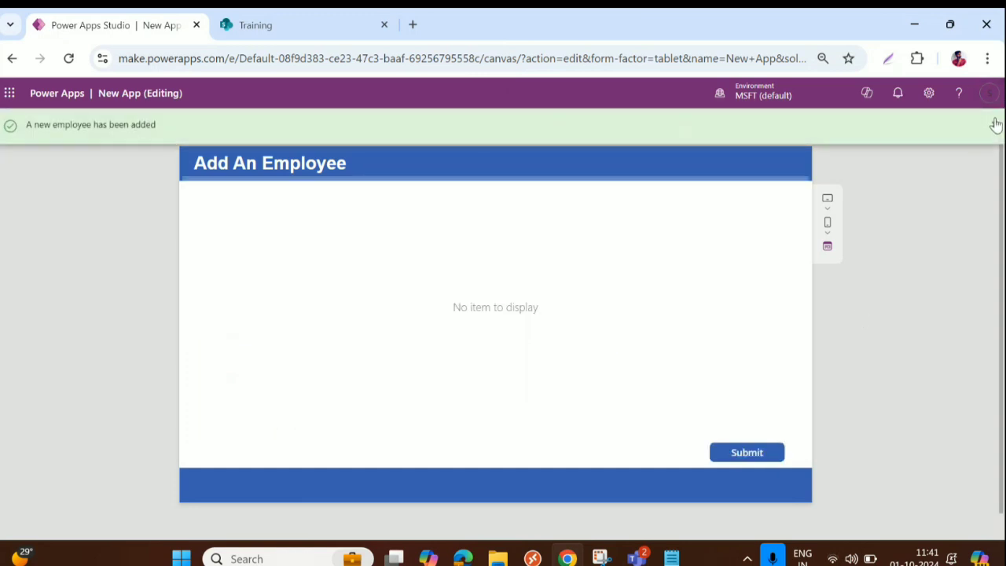
left_click(995, 124)
Step: Append ;Navigate(Screen4) to the Submit button's OnSelect, format the formula, and open Screen4
key("Escape")
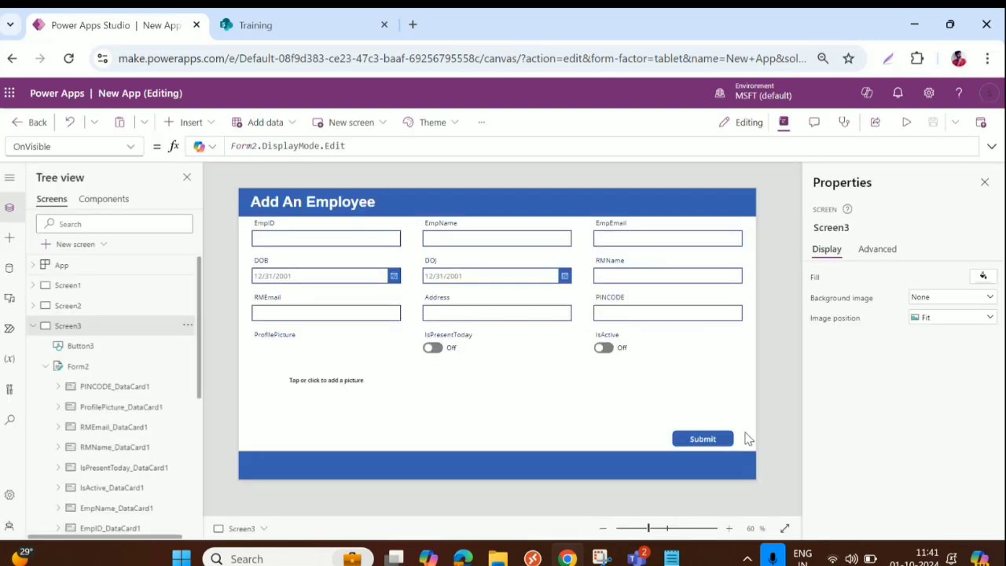
left_click(719, 438)
left_click(992, 146)
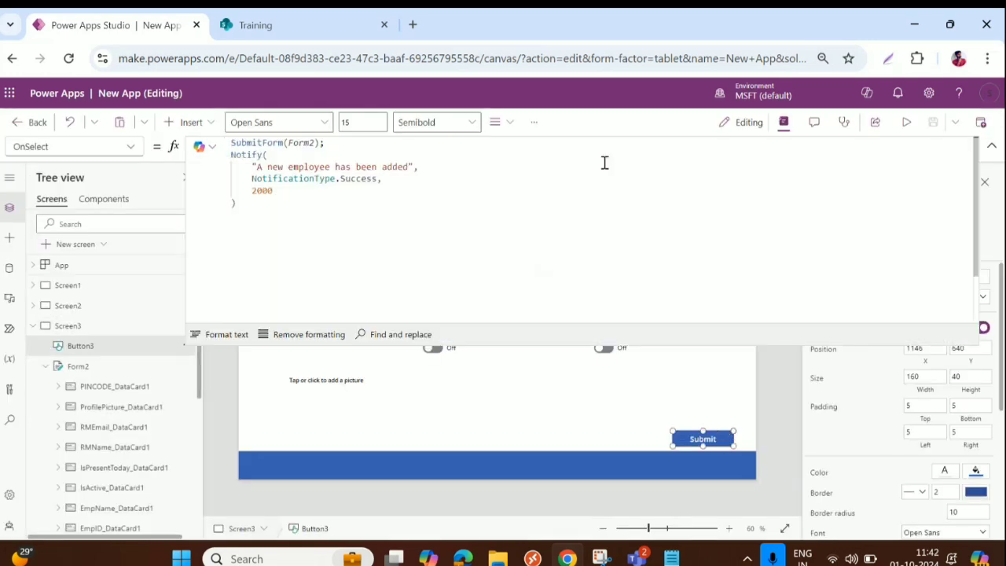
left_click(289, 200)
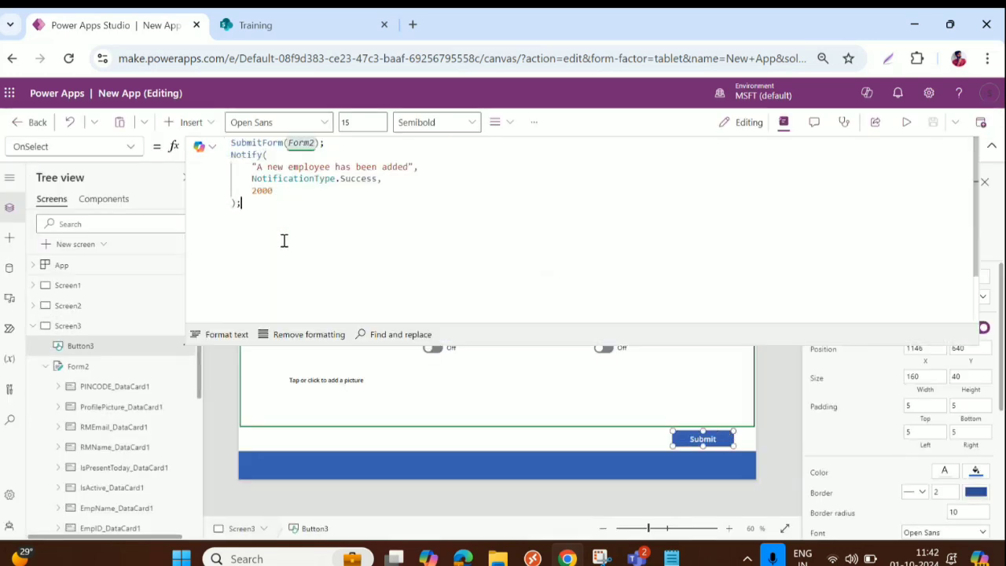
type(";Navigate")
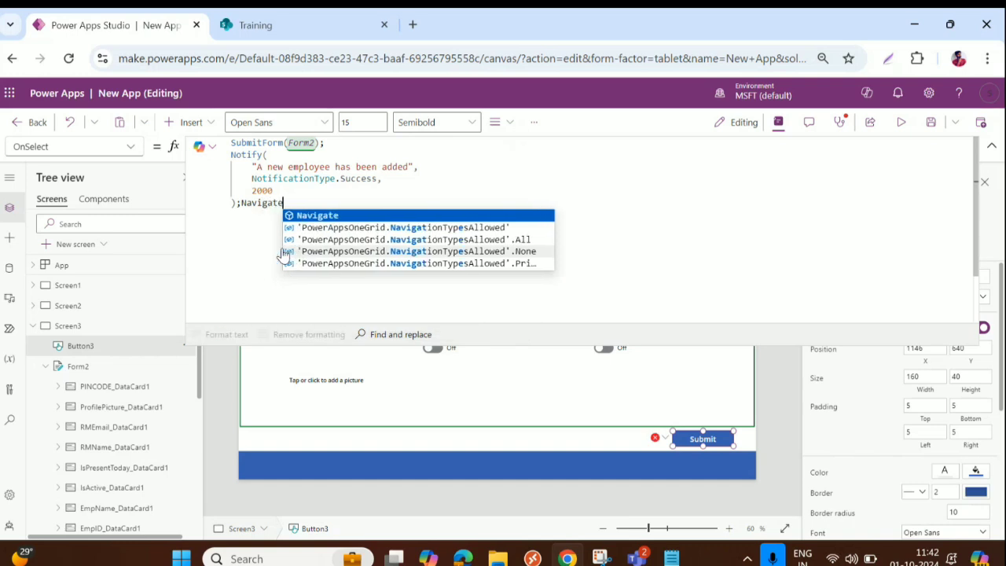
left_click(312, 216)
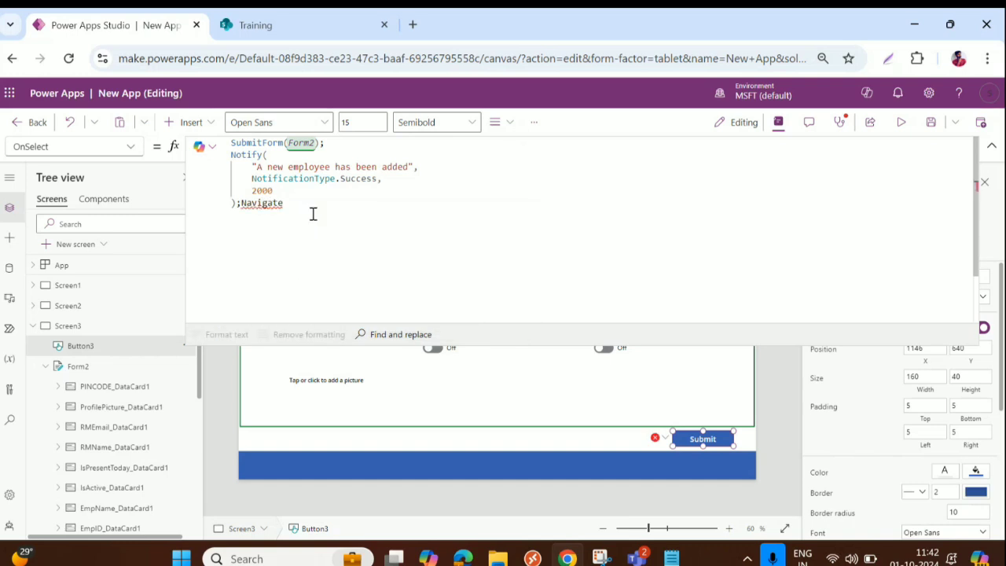
type("(Scre")
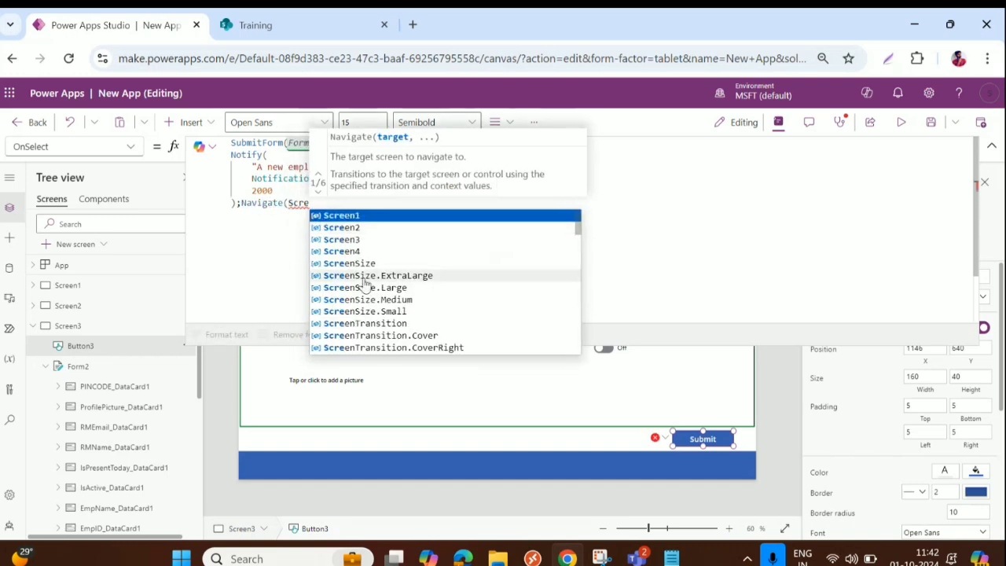
left_click(366, 252)
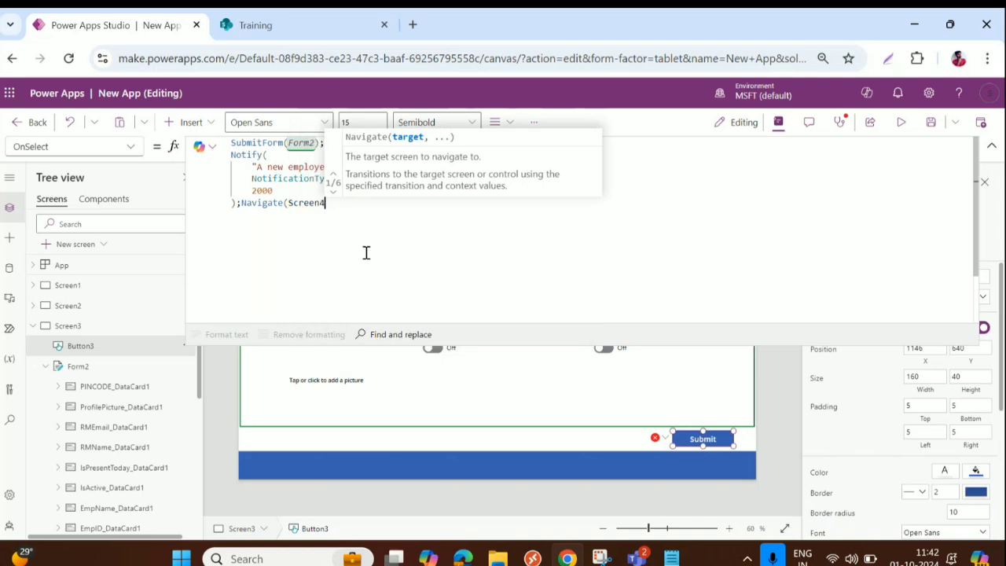
type(")")
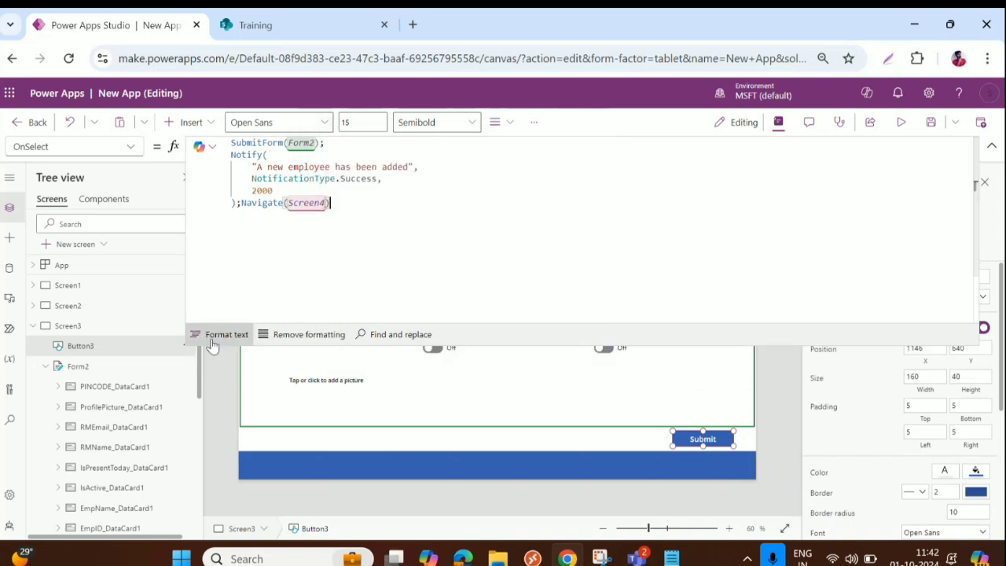
left_click(212, 340)
left_click(33, 325)
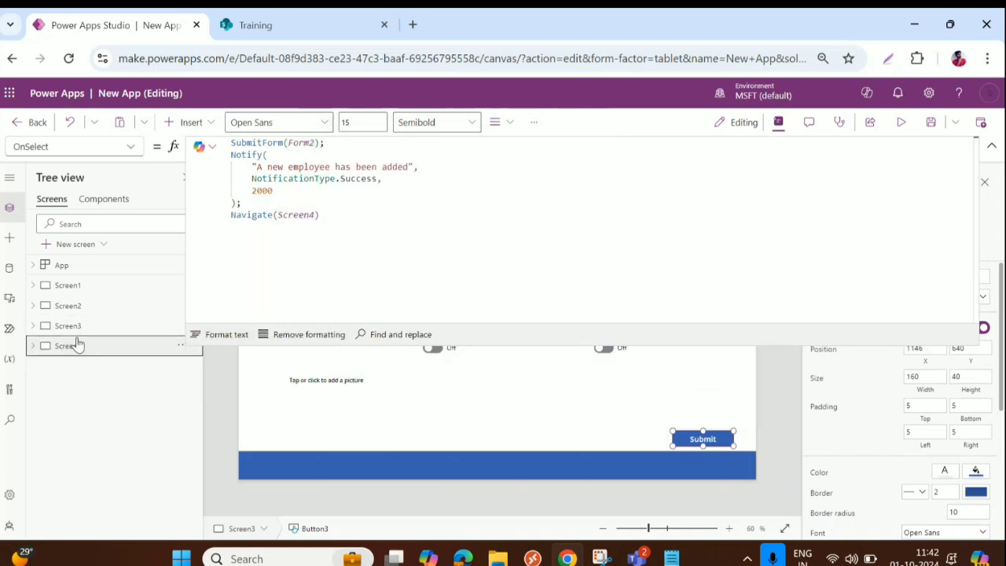
left_click(77, 344)
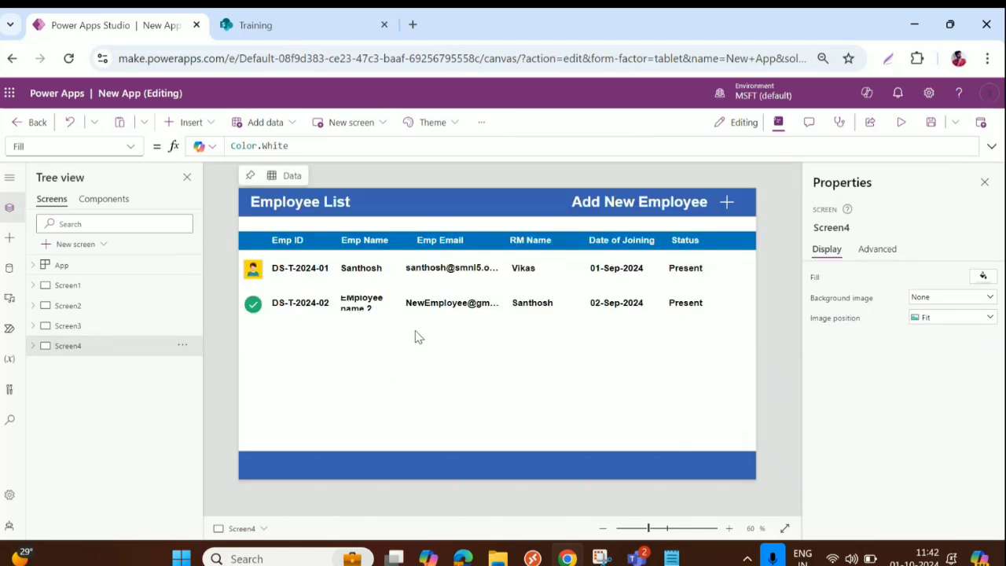
Step: Turn Wrap off for the EmpName label in Gallery2 so names stay on one line
left_click(355, 307)
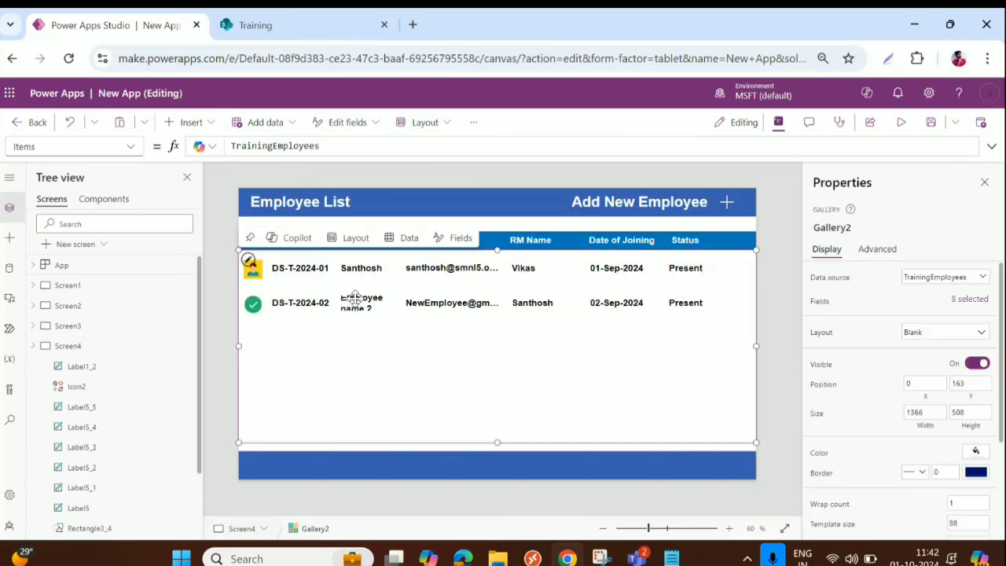
left_click(375, 271)
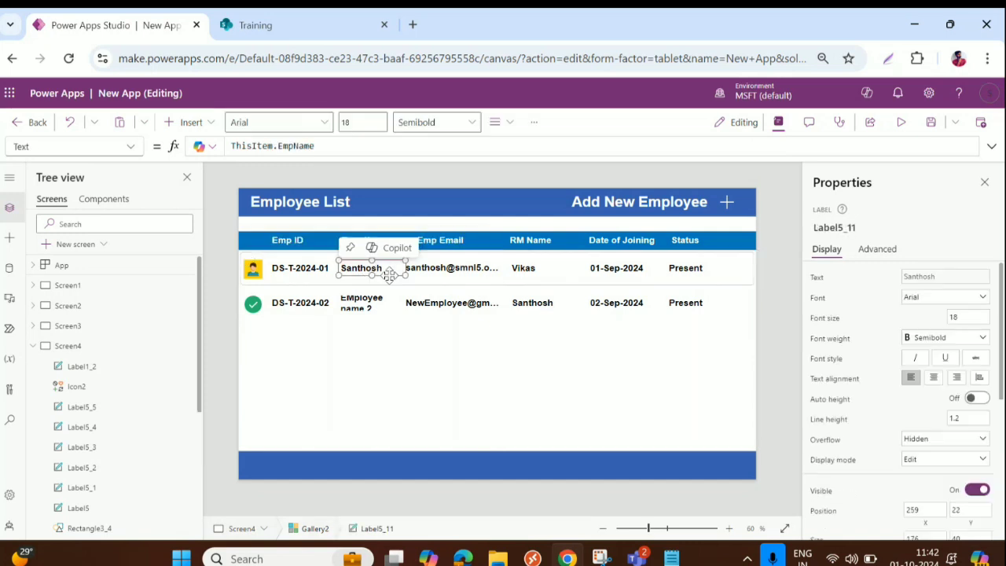
scroll(971, 462, "down", 3)
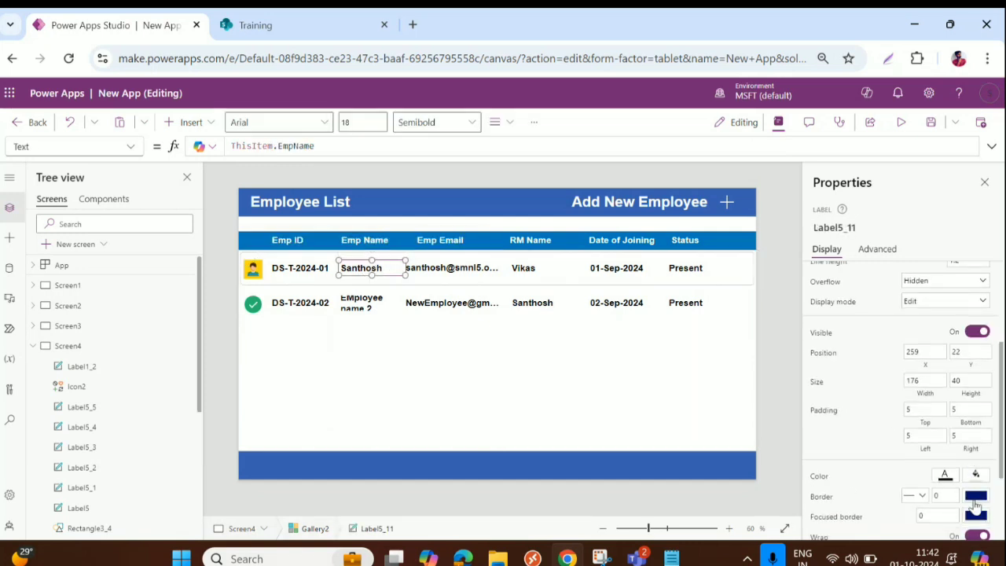
scroll(975, 507, "down", 3)
left_click(975, 416)
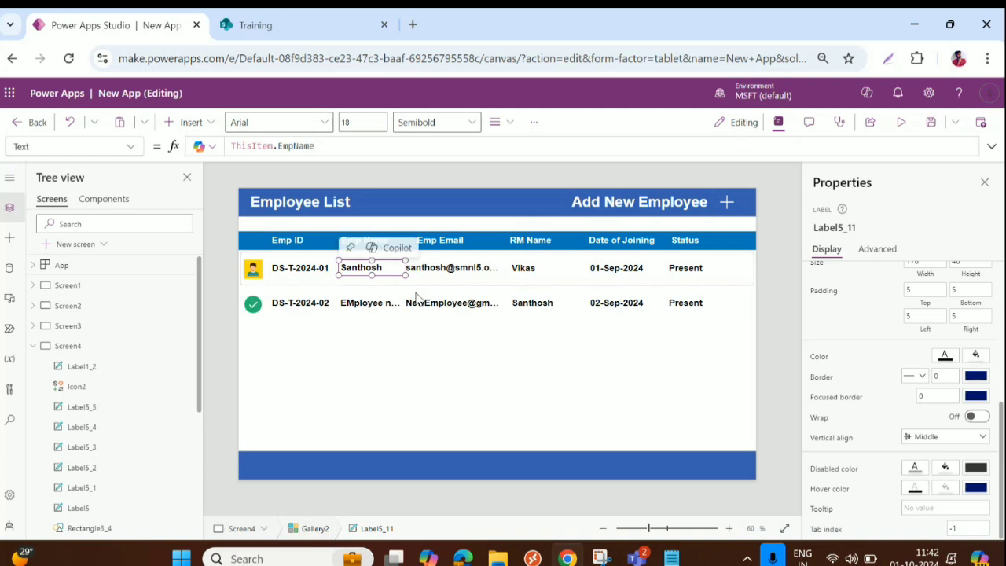
left_click(439, 344)
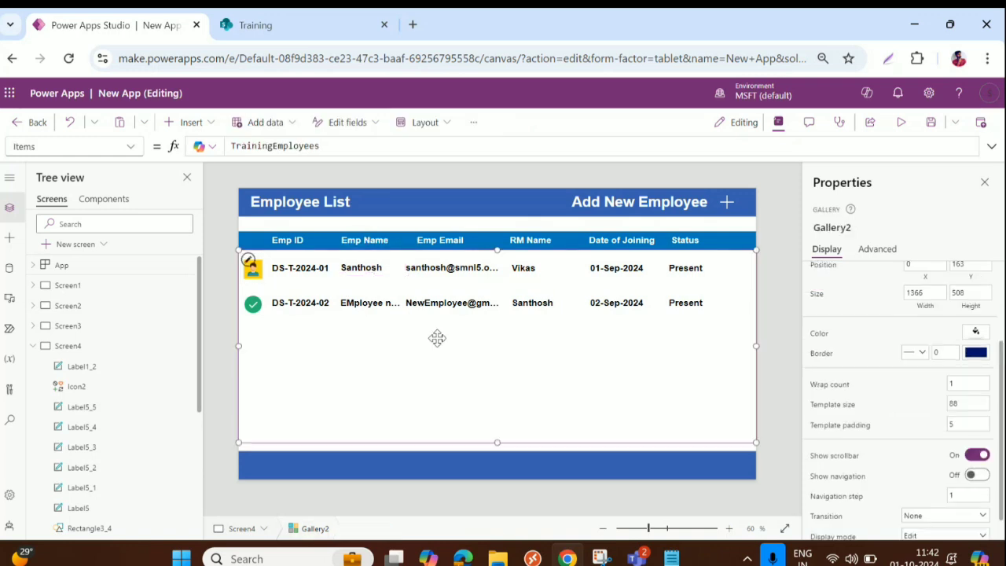
Step: Save the app and reload the SharePoint TrainingEmployees list to see the saved records
left_click(933, 124)
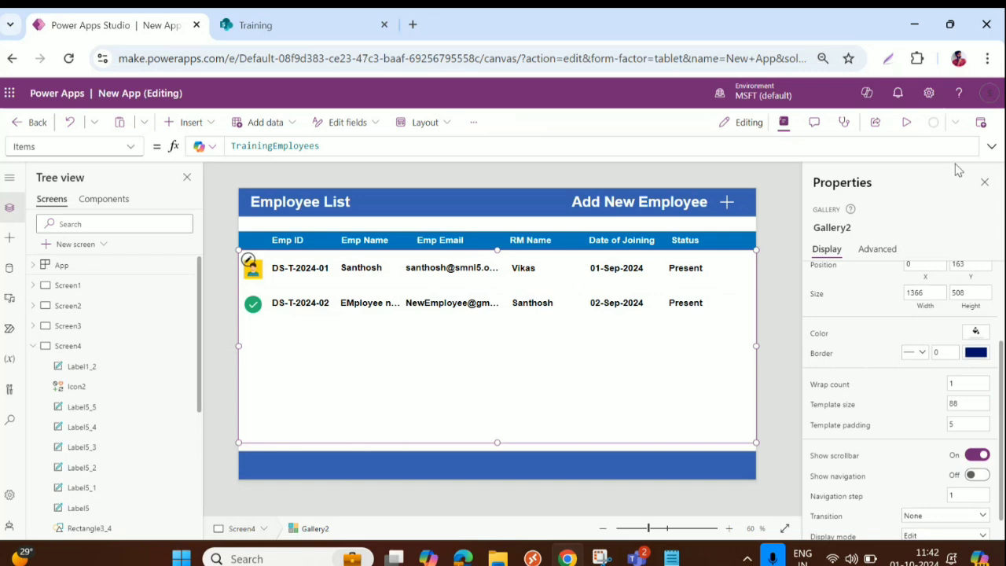
left_click(292, 25)
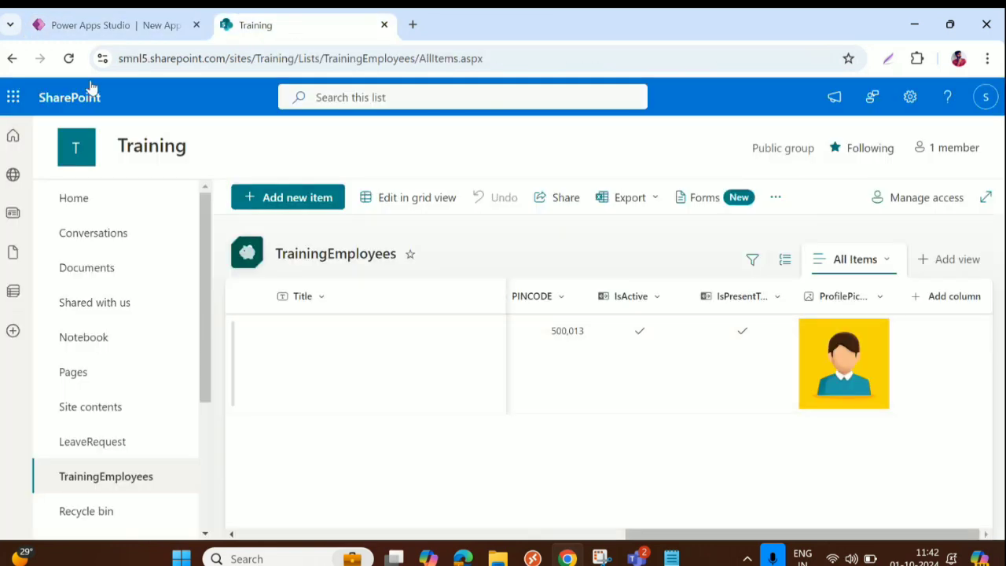
left_click(68, 59)
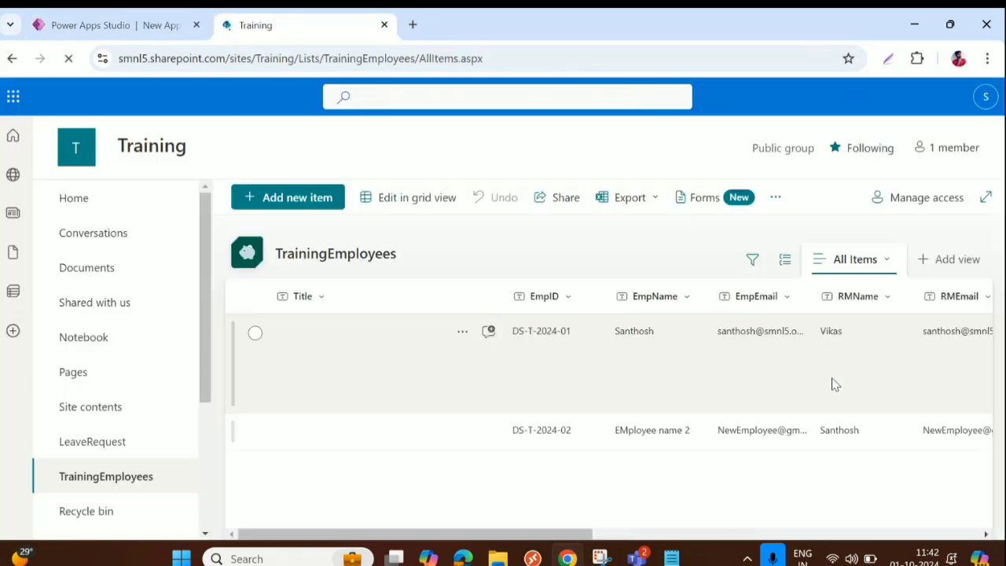